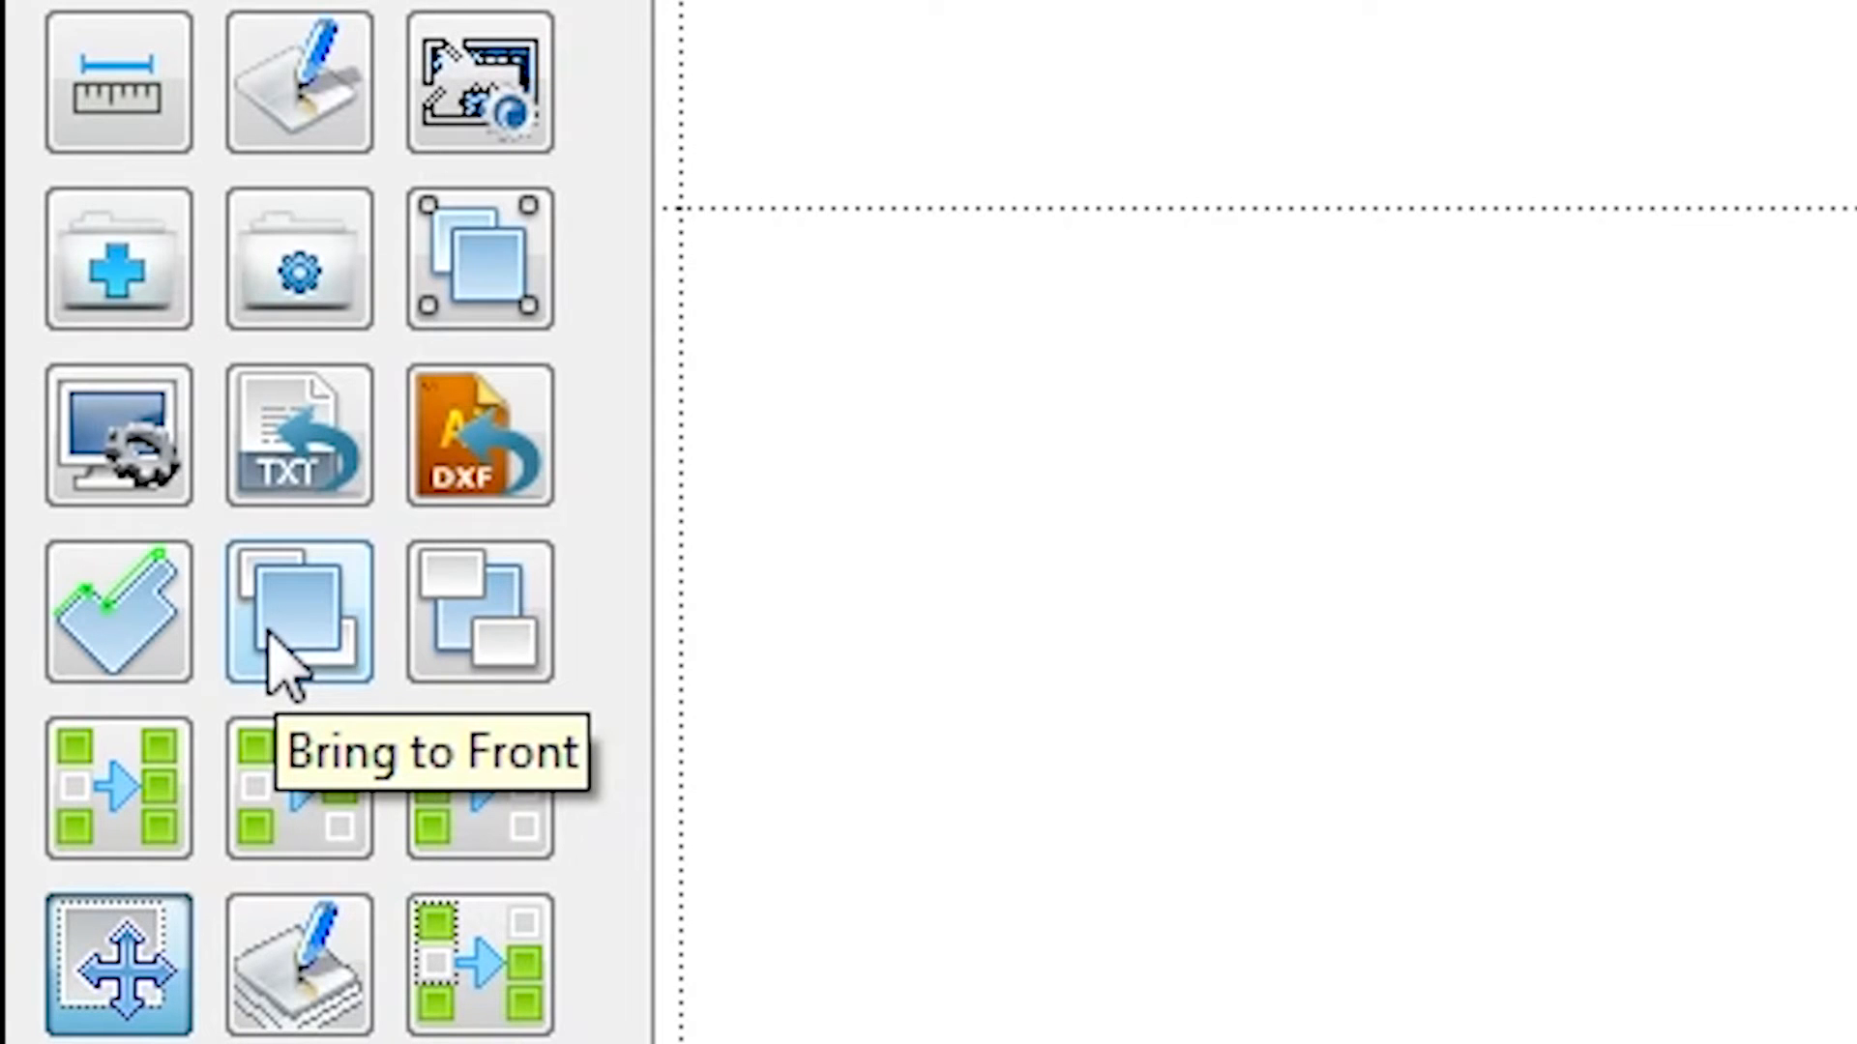
pyautogui.click(493, 668)
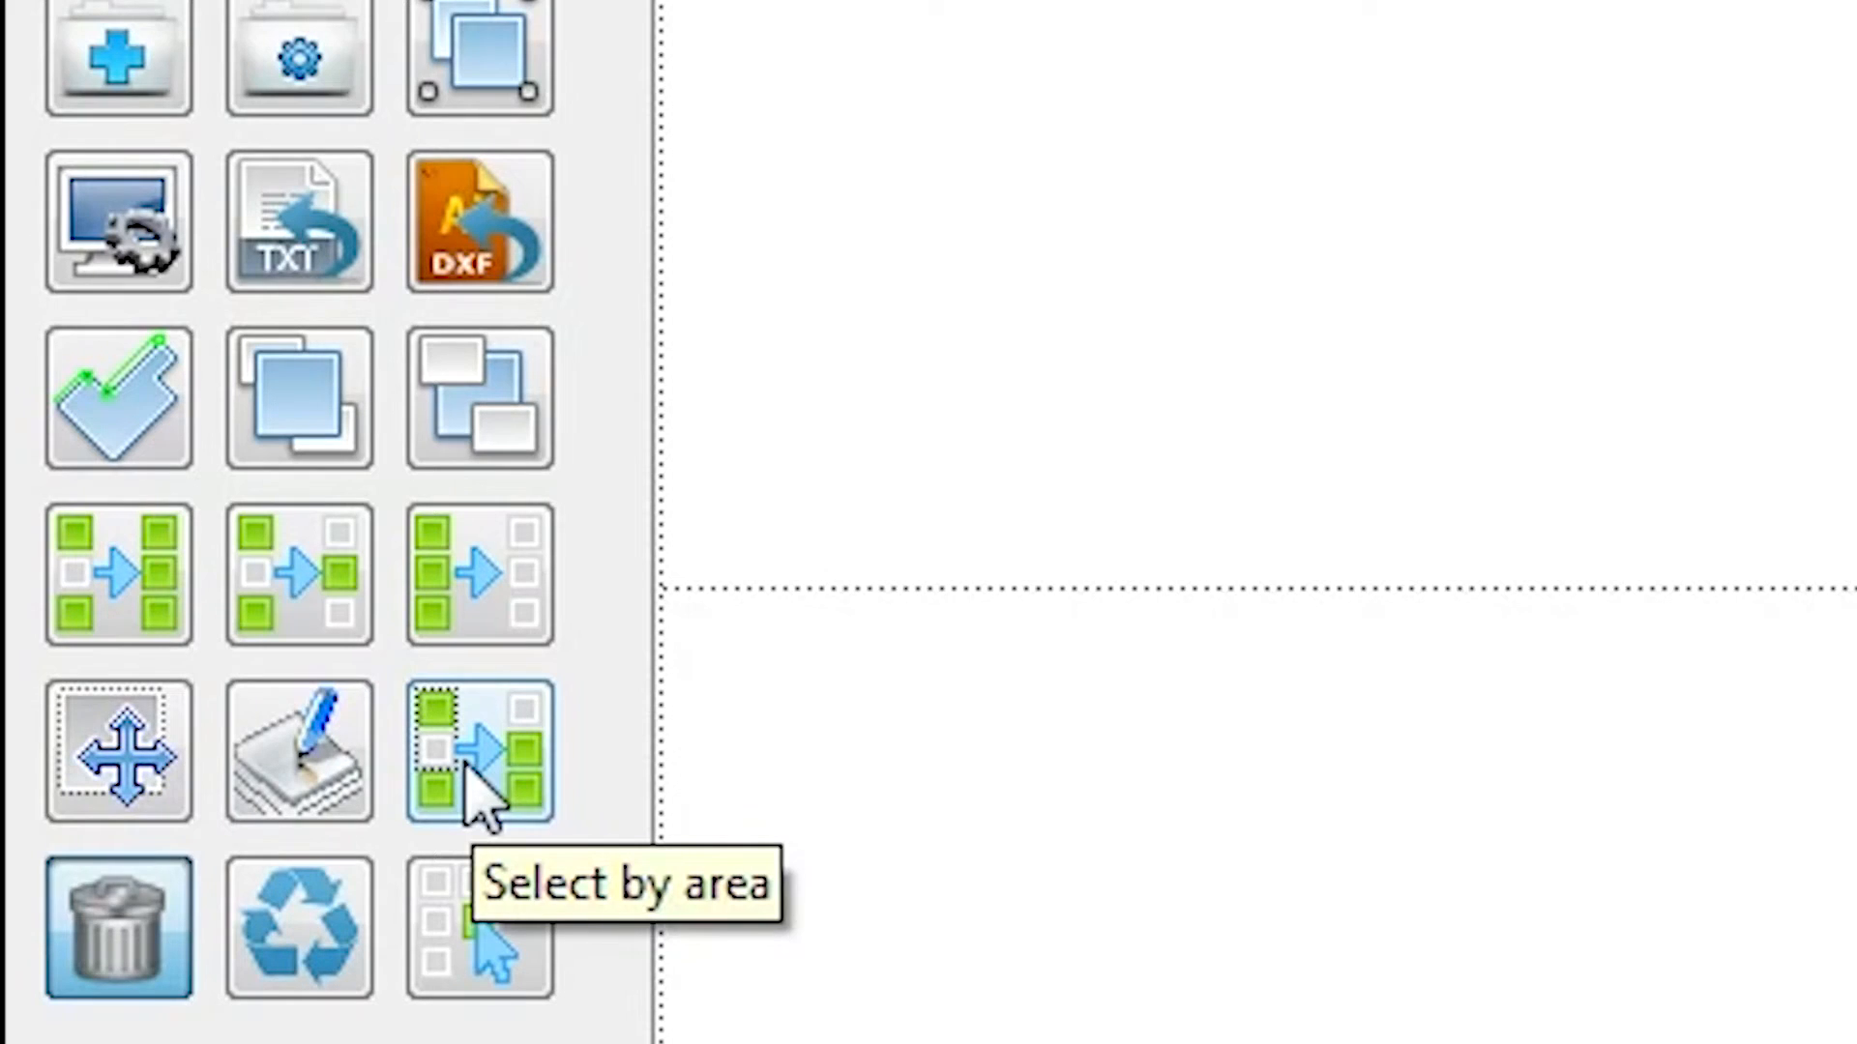
pyautogui.click(155, 918)
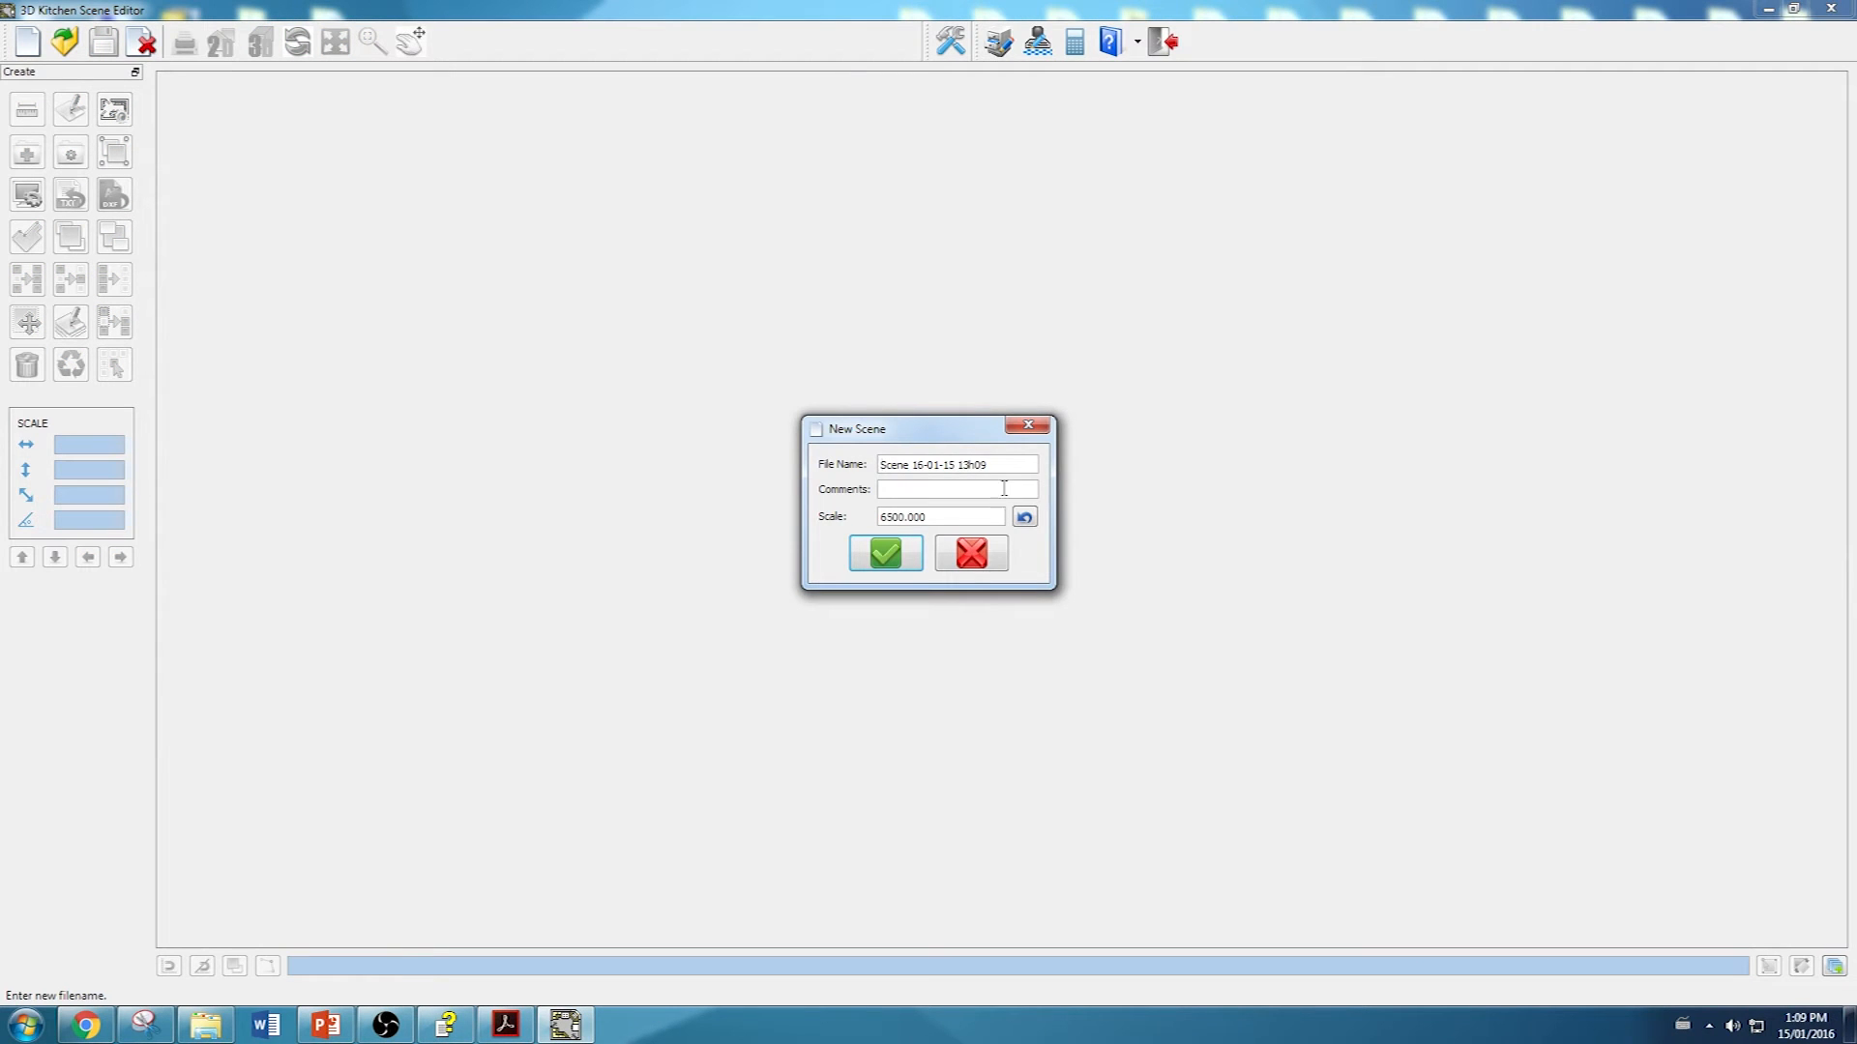
# Step: Create a new scene with the file name Design and a scale of 5500
pyautogui.moveTo(1003, 465); pyautogui.dragTo(879, 463)
pyautogui.write('D')
pyautogui.moveTo(996, 517); pyautogui.dragTo(876, 521)
pyautogui.write('5')
pyautogui.click(885, 553)
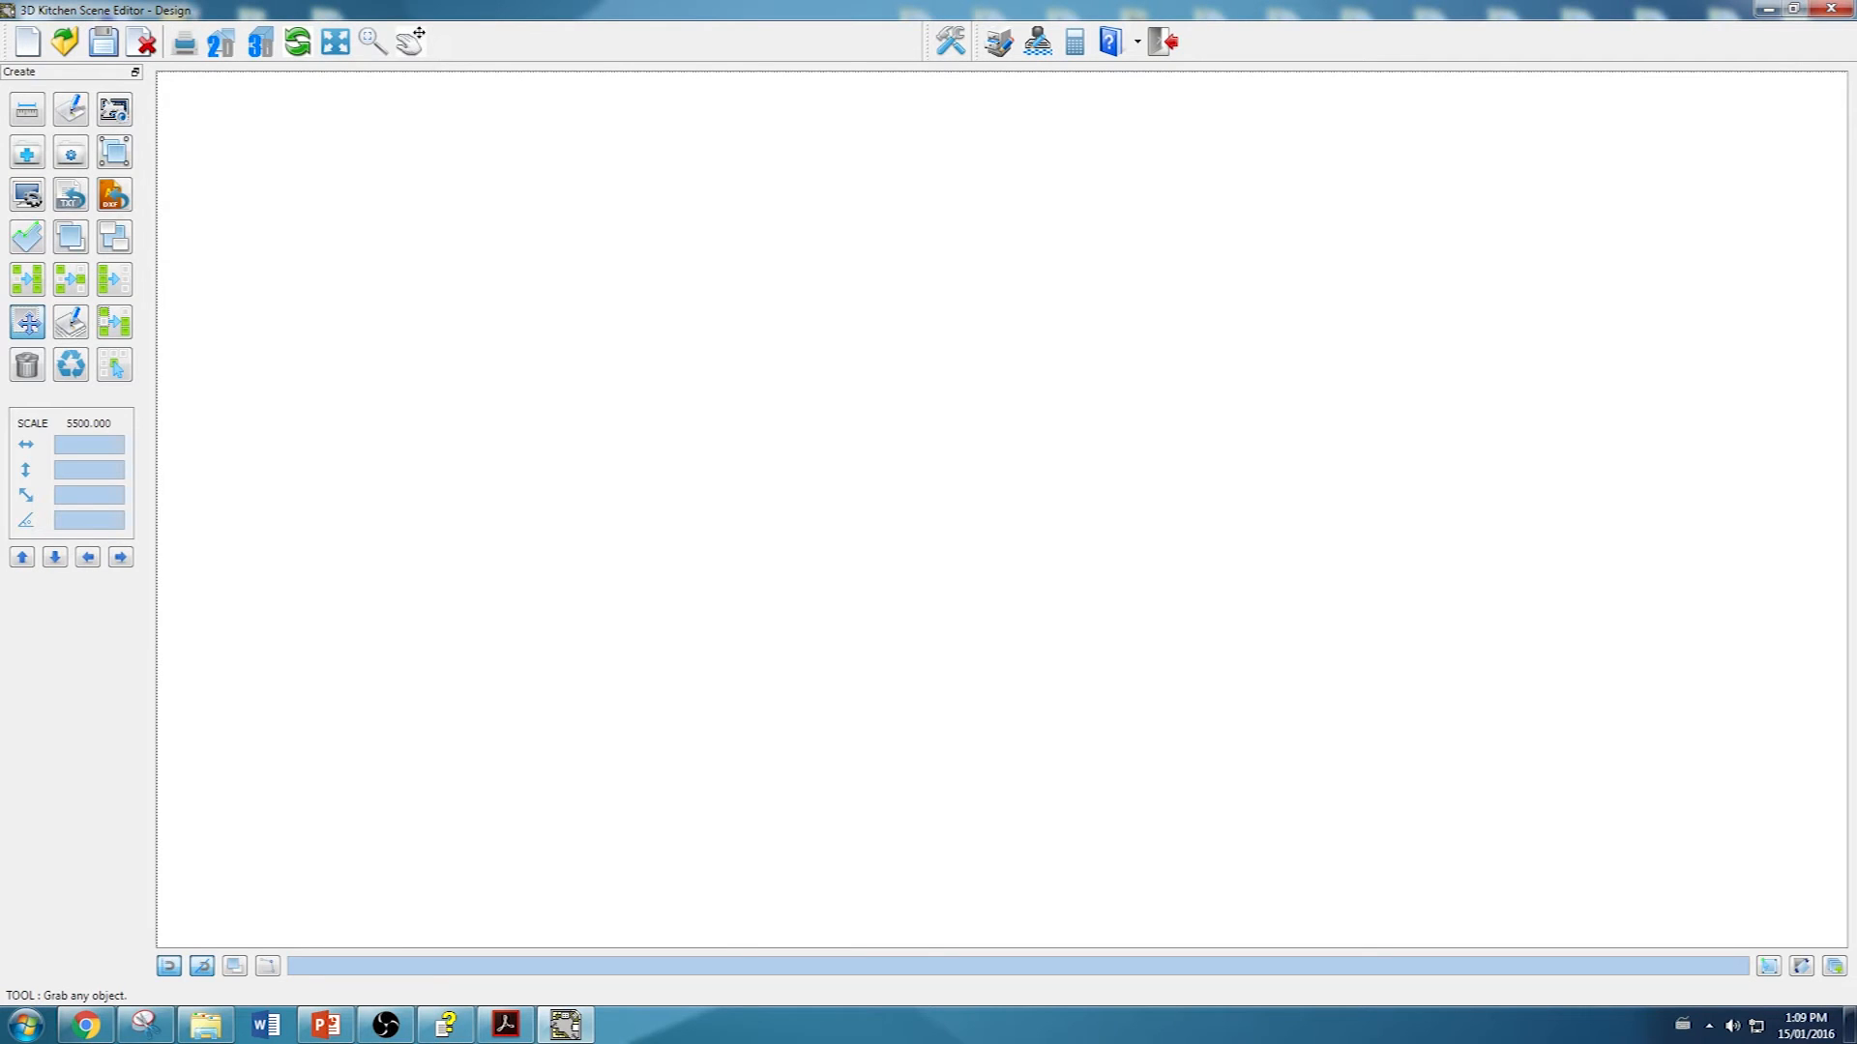
# Step: Add a default construction wall 2500 long, running vertically along the left side of the plan
pyautogui.click(27, 155)
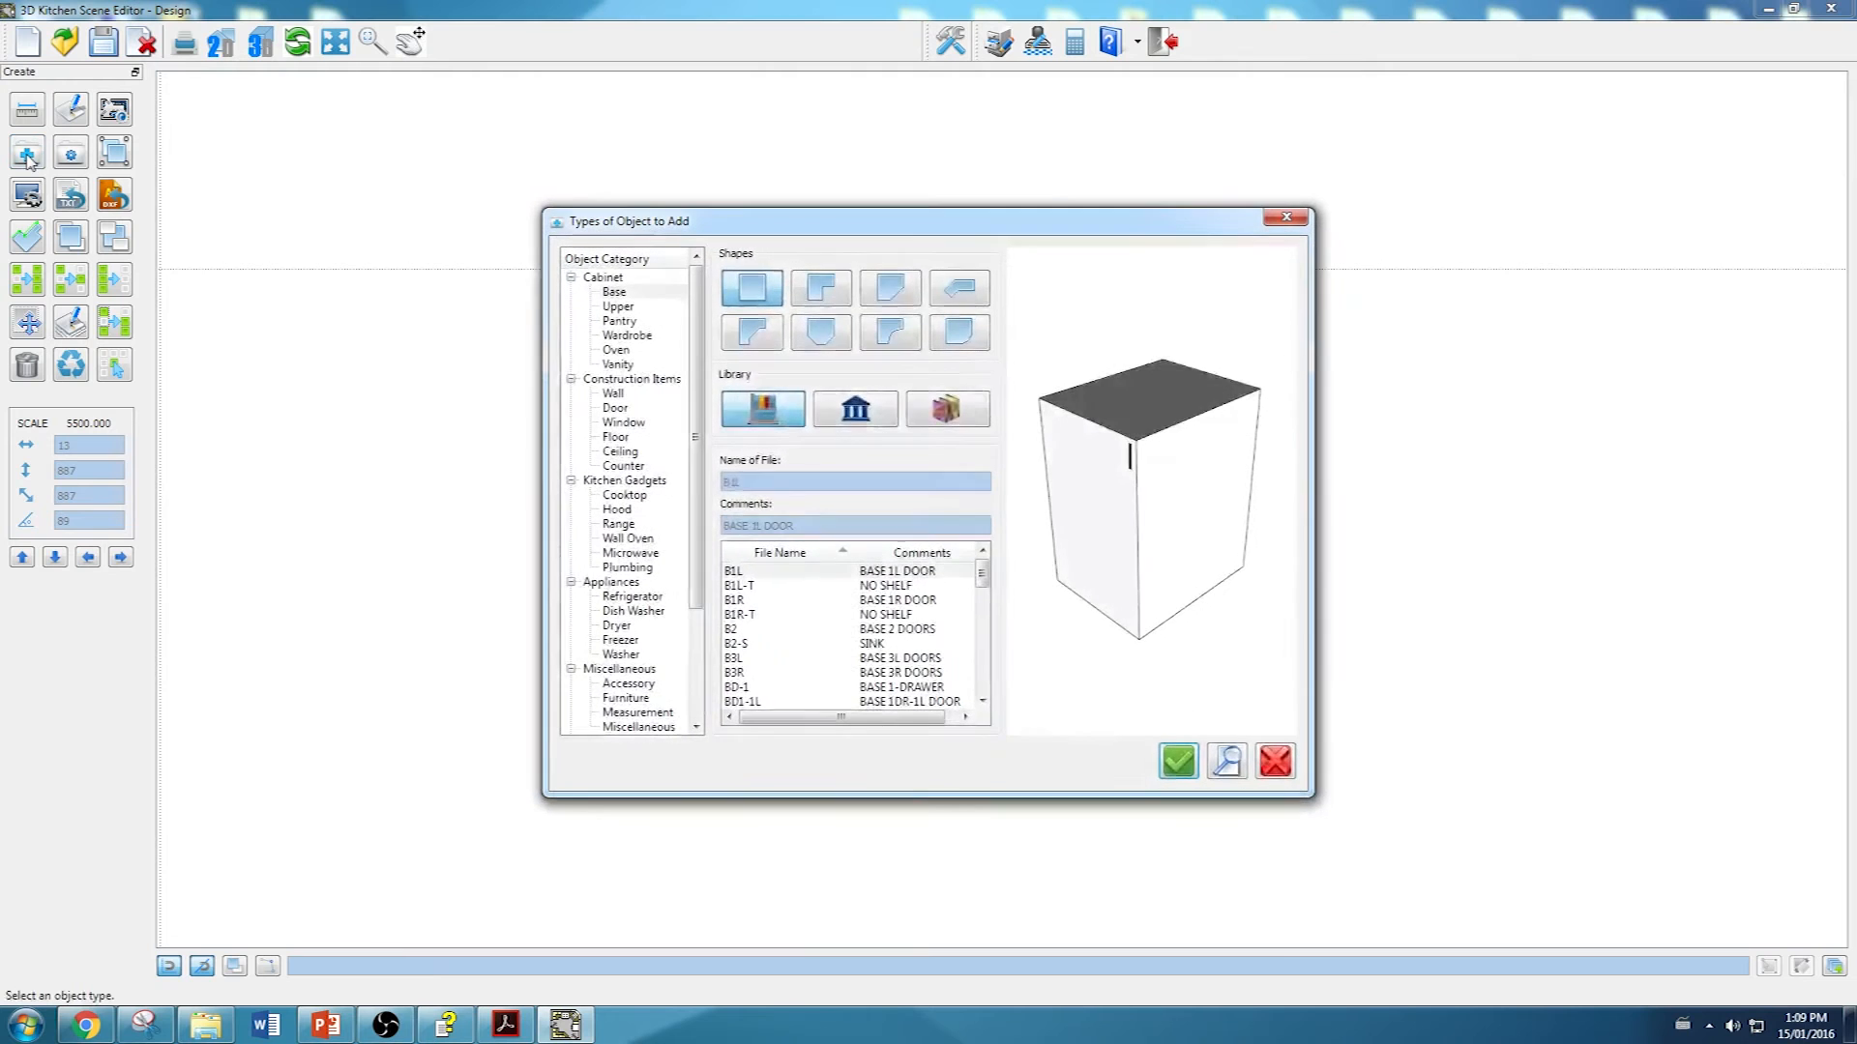
pyautogui.click(612, 394)
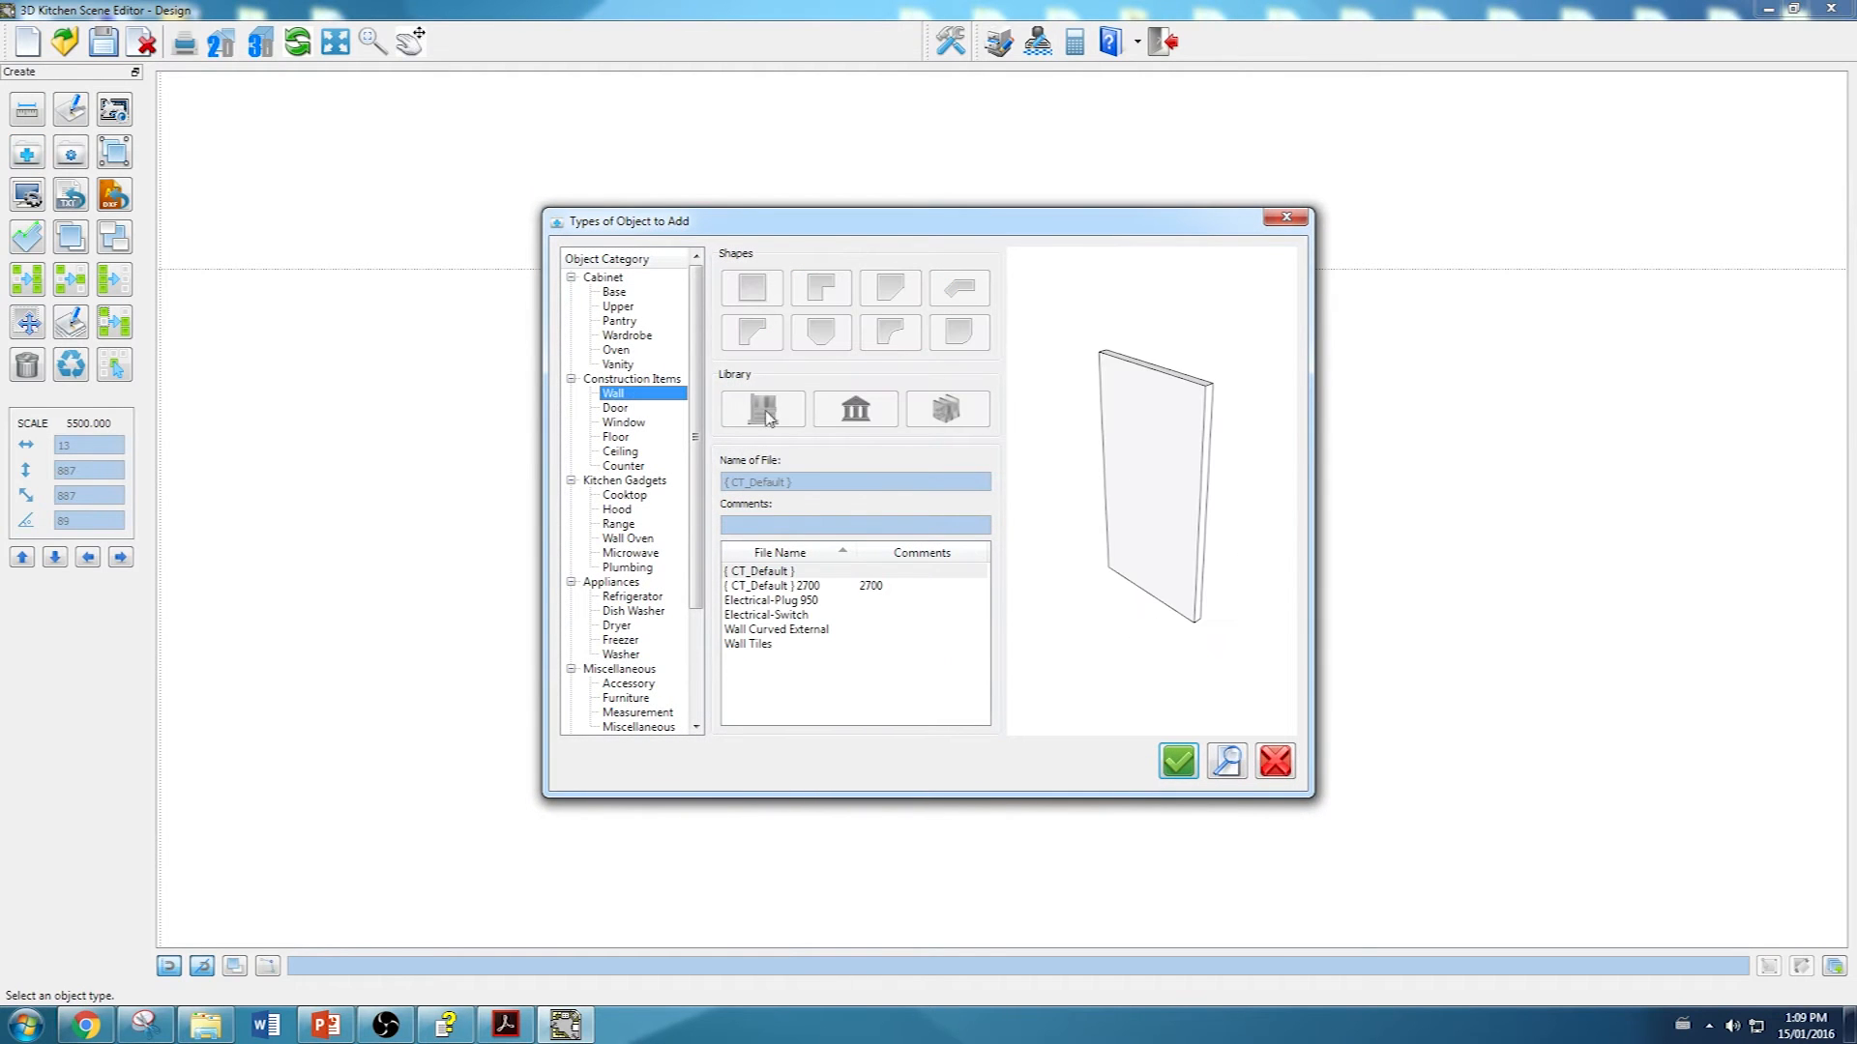
pyautogui.click(1178, 761)
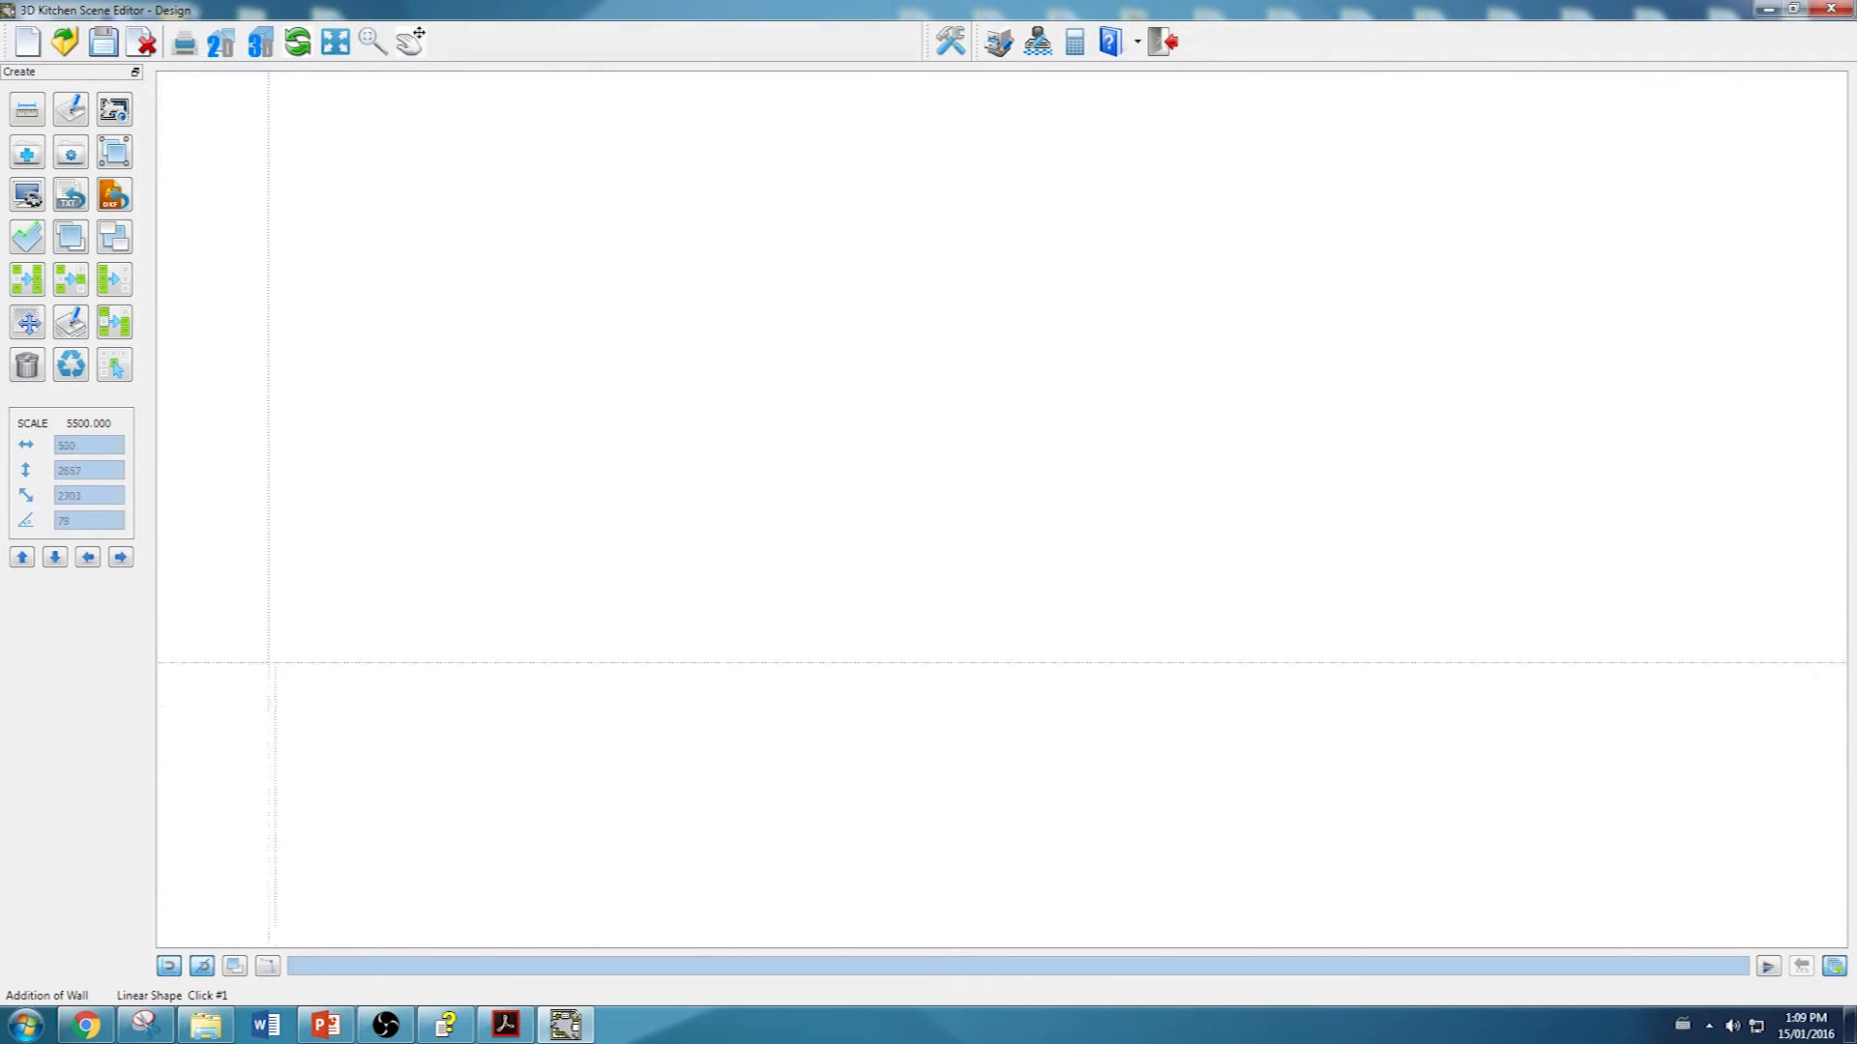
pyautogui.click(281, 845)
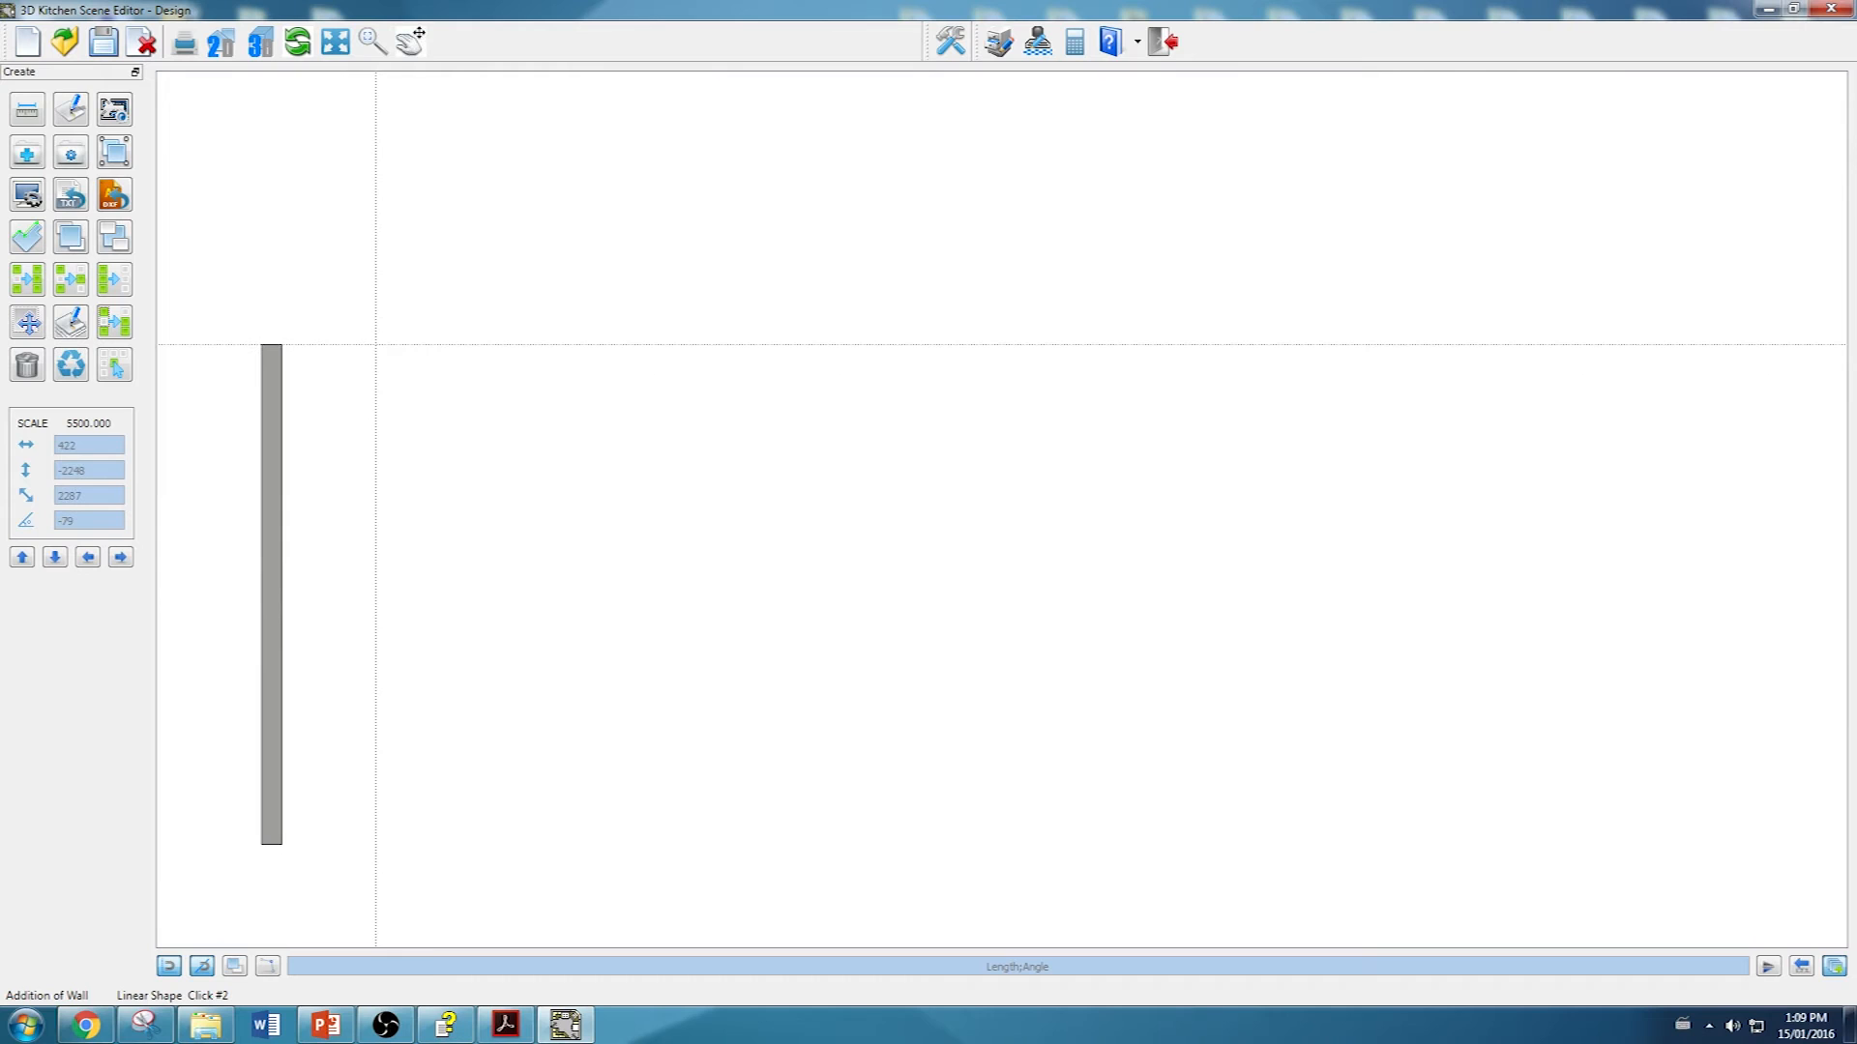
pyautogui.write('2500')
pyautogui.press('Return')
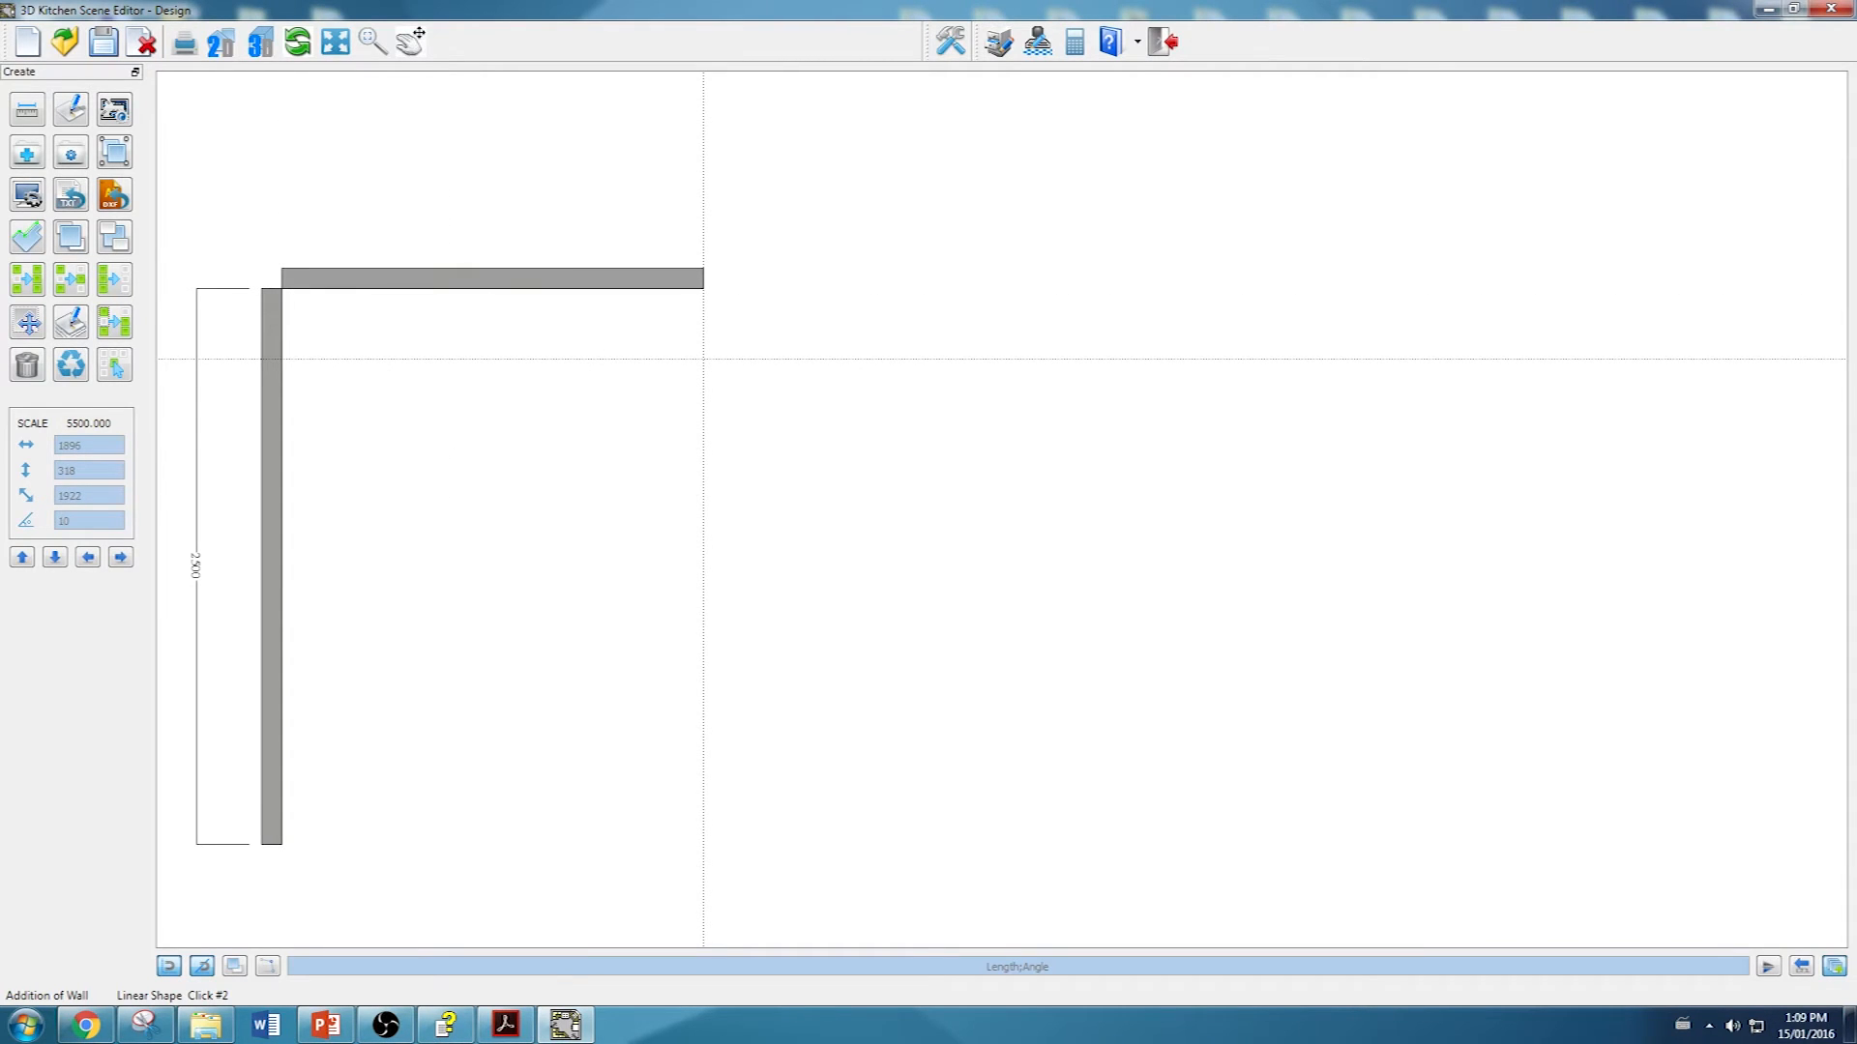
# Step: Add a 5000 long horizontal wall from the upper end of the vertical wall and finish the wall run
pyautogui.write('5000')
pyautogui.press('Return')
pyautogui.press('Escape')
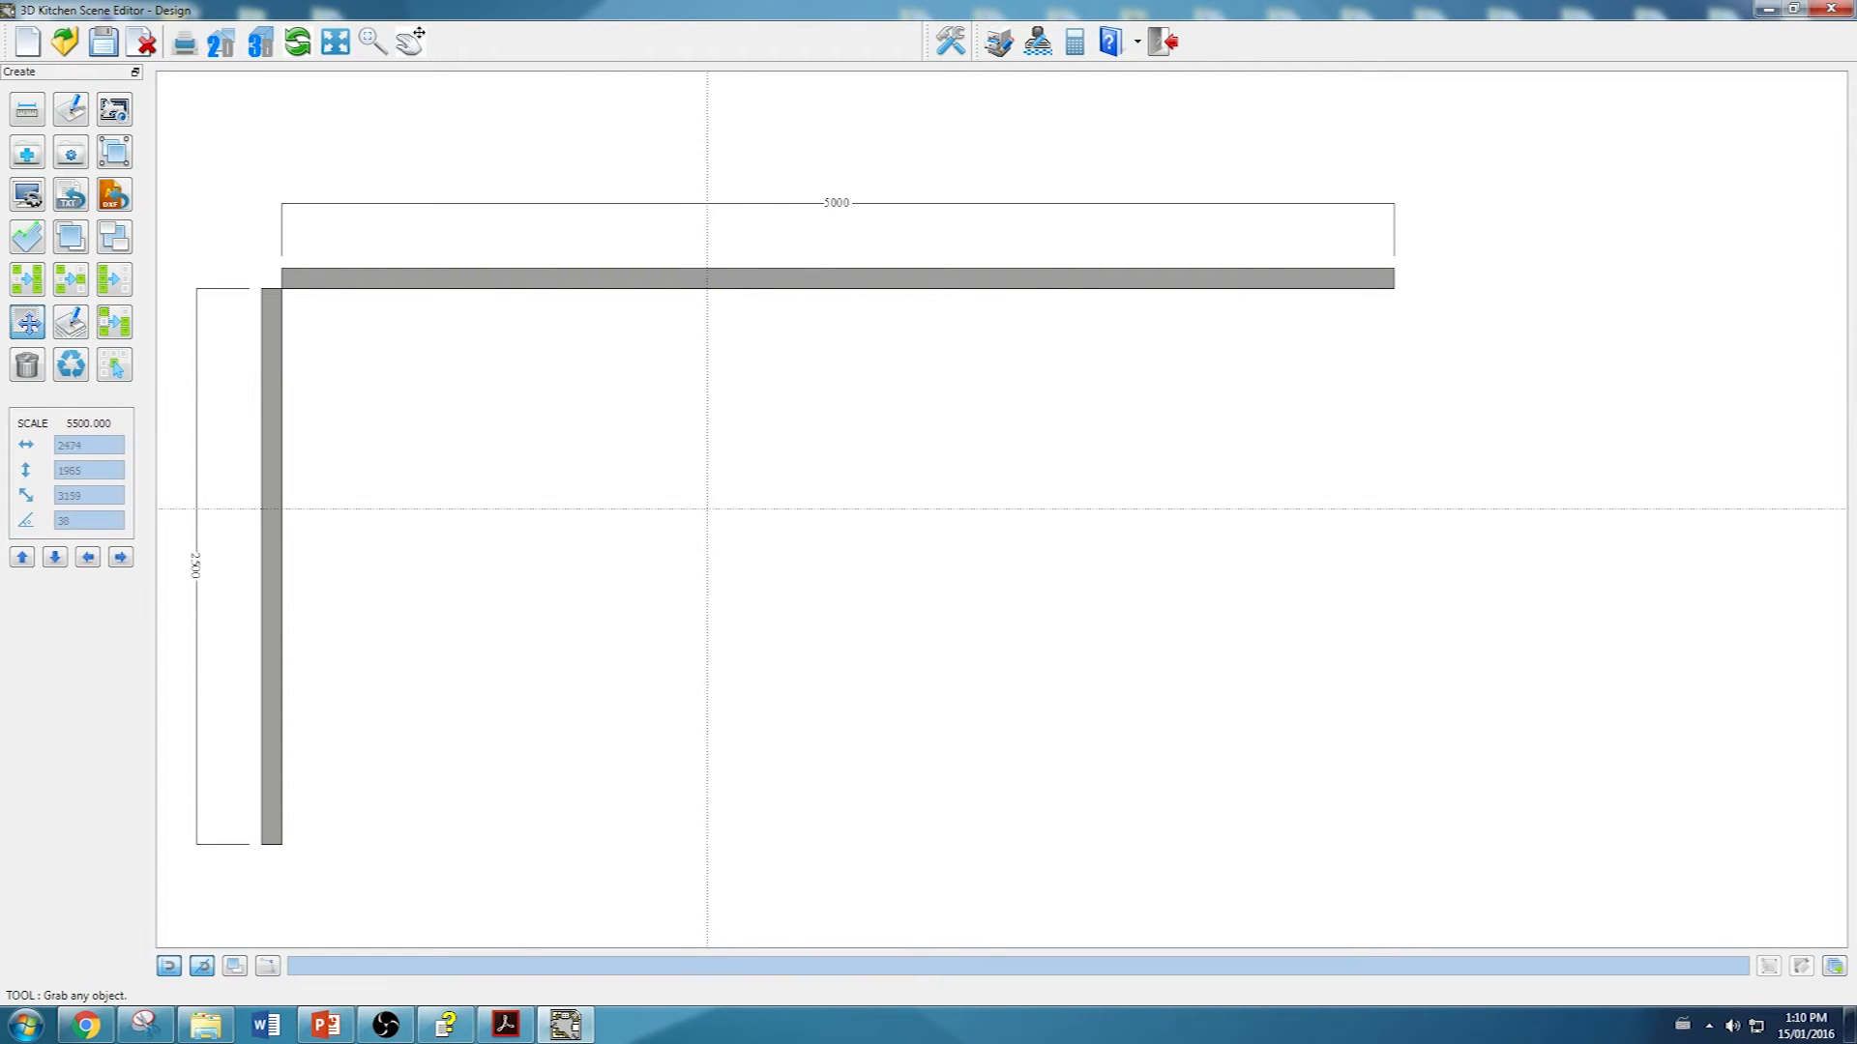
# Step: Add a B2 two-door base cabinet from the library and place it in the corner where the two walls meet
pyautogui.click(26, 155)
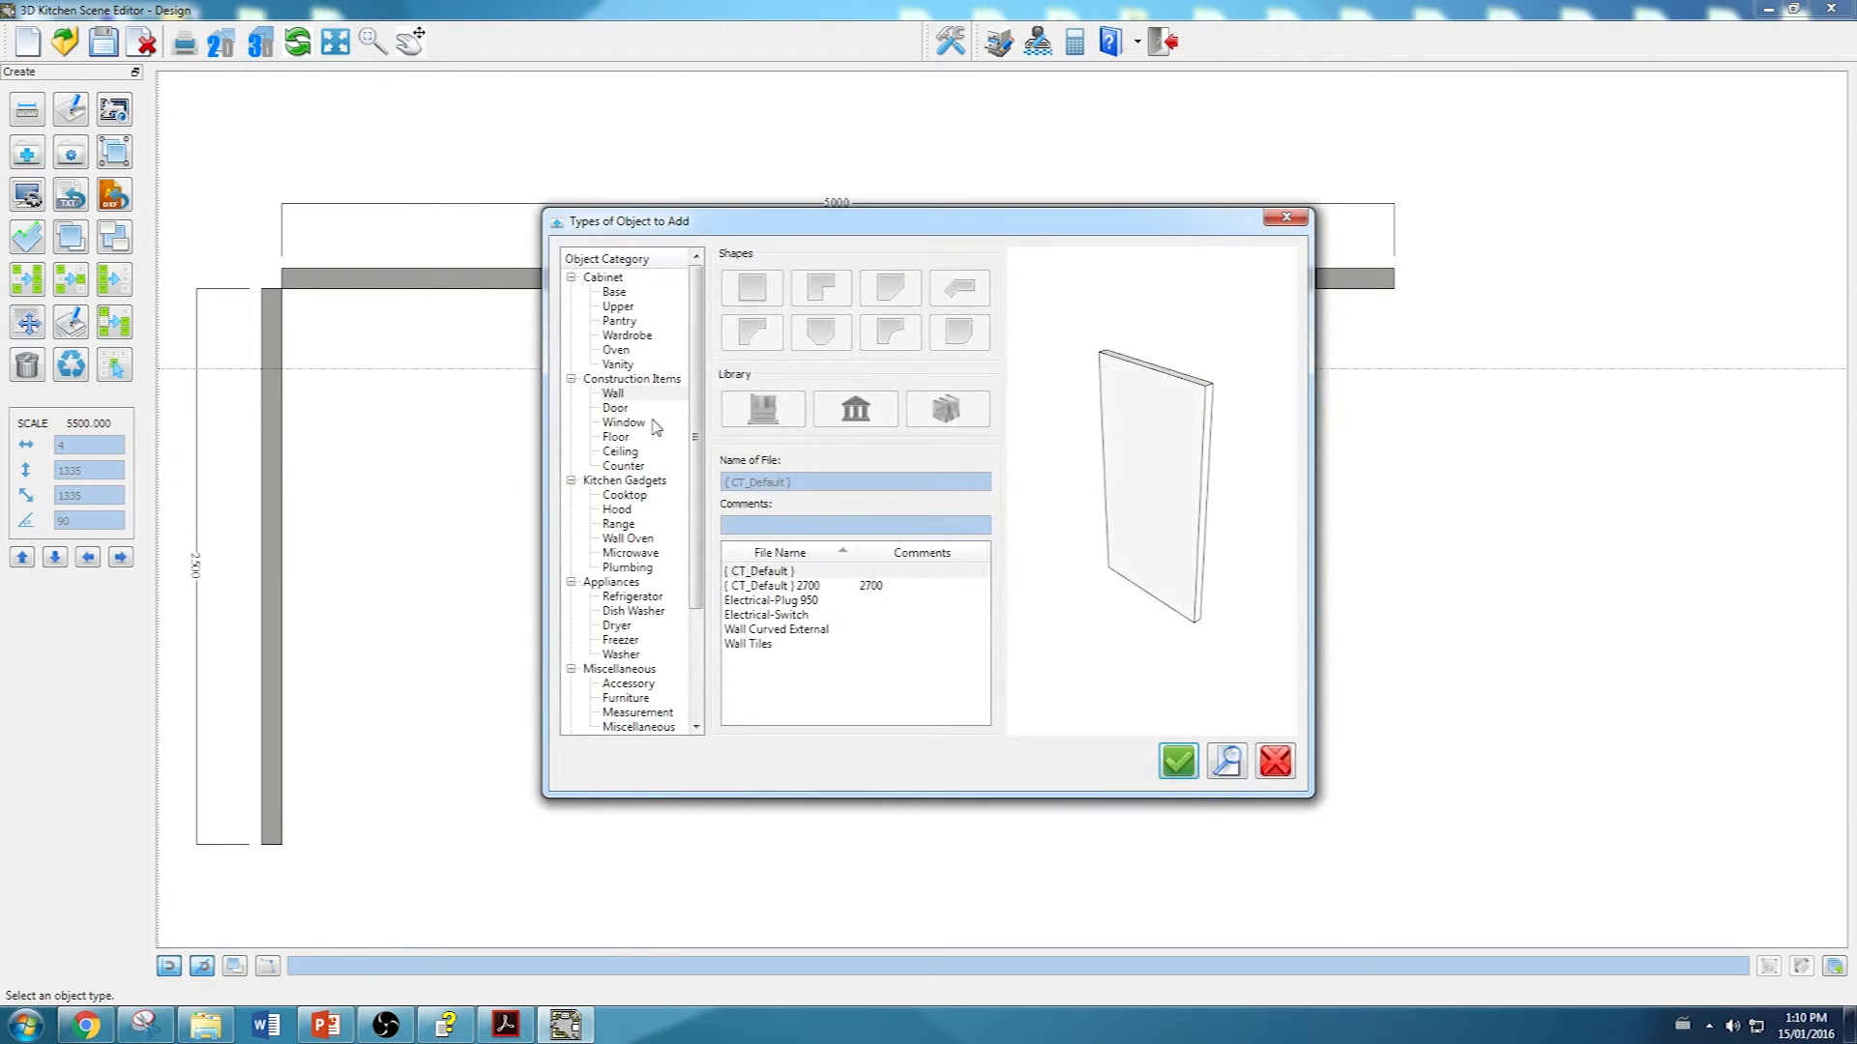
pyautogui.click(612, 294)
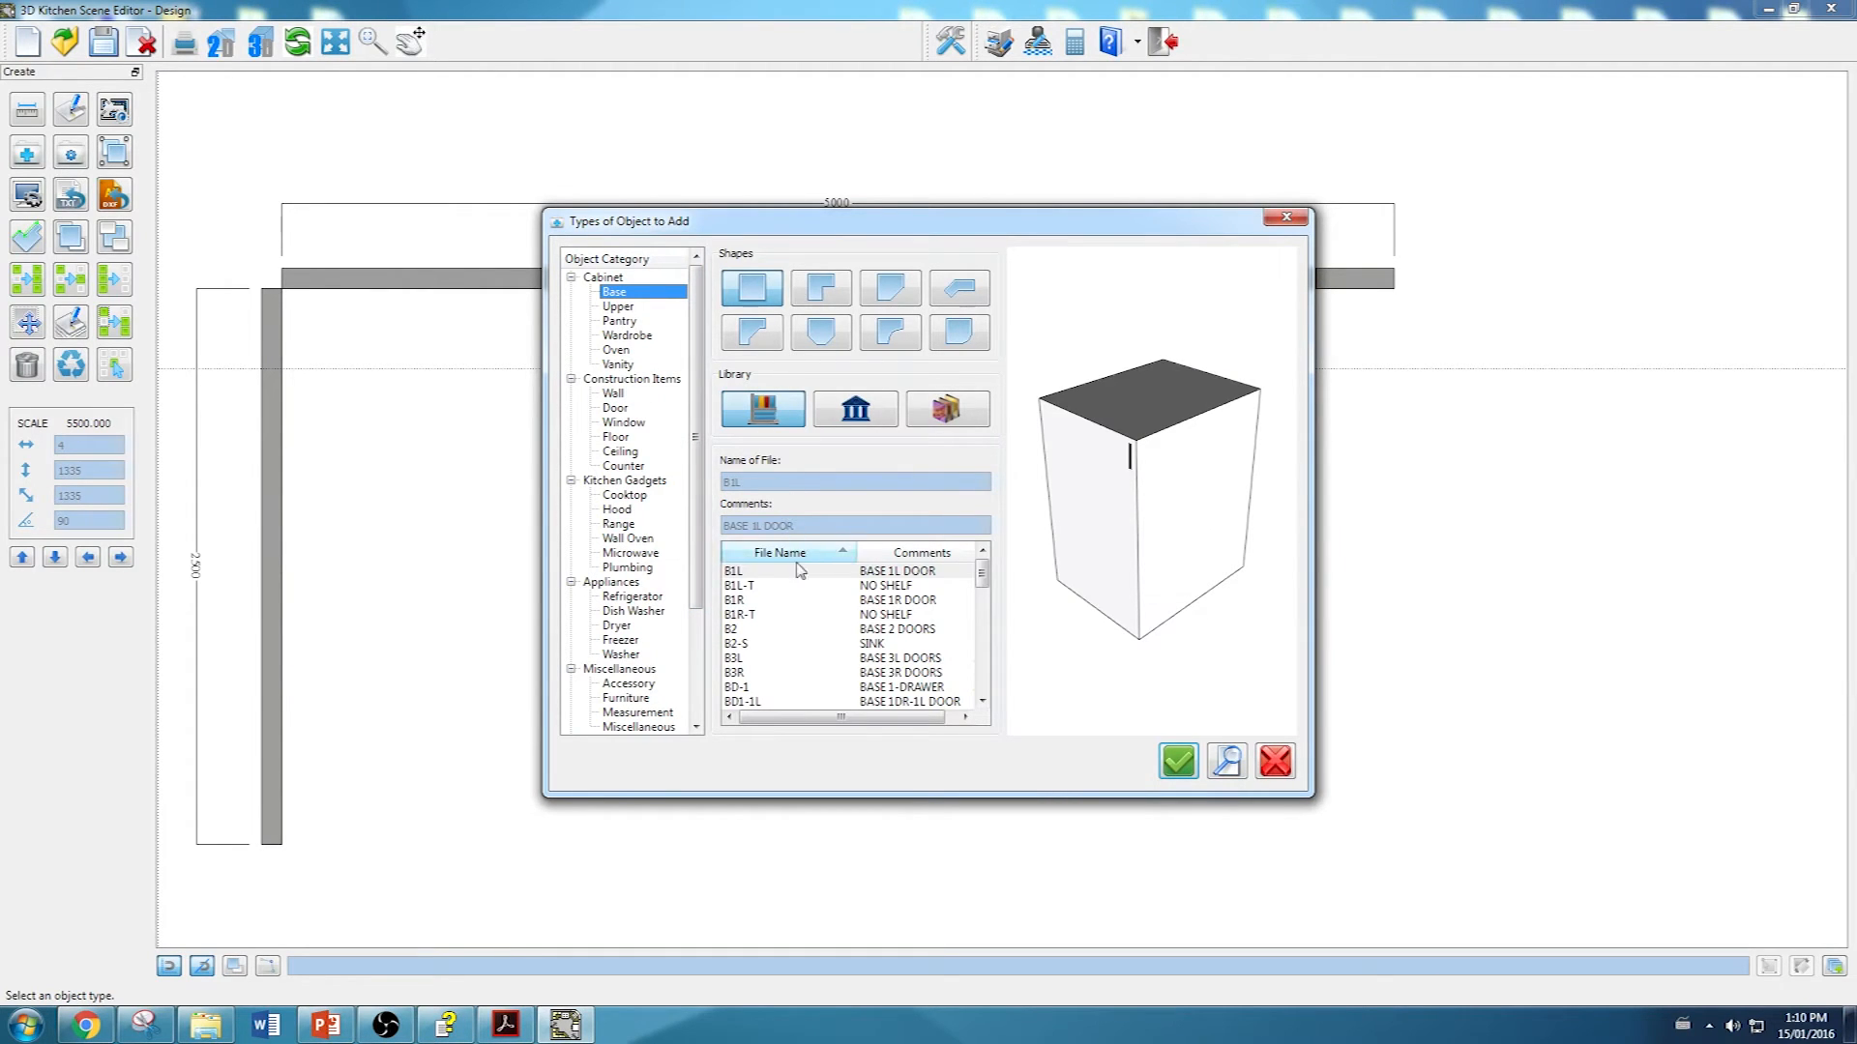
pyautogui.click(734, 629)
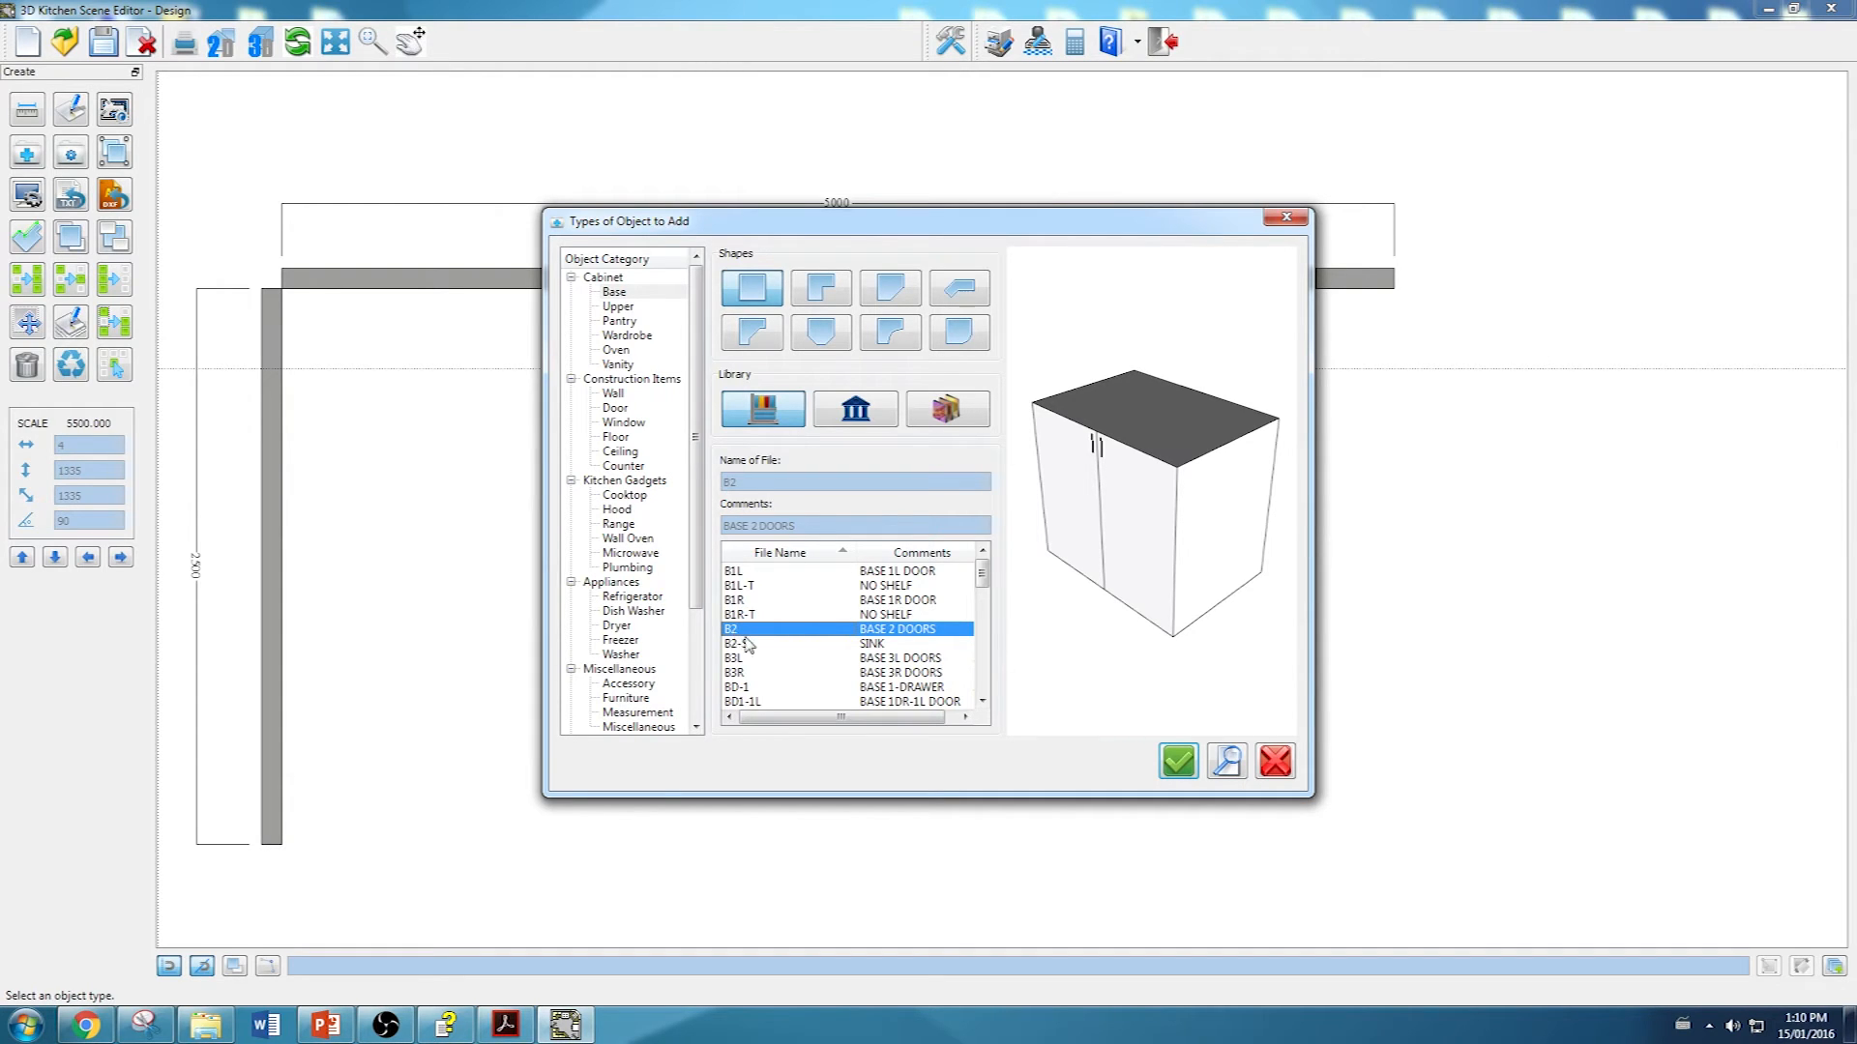
pyautogui.click(1173, 764)
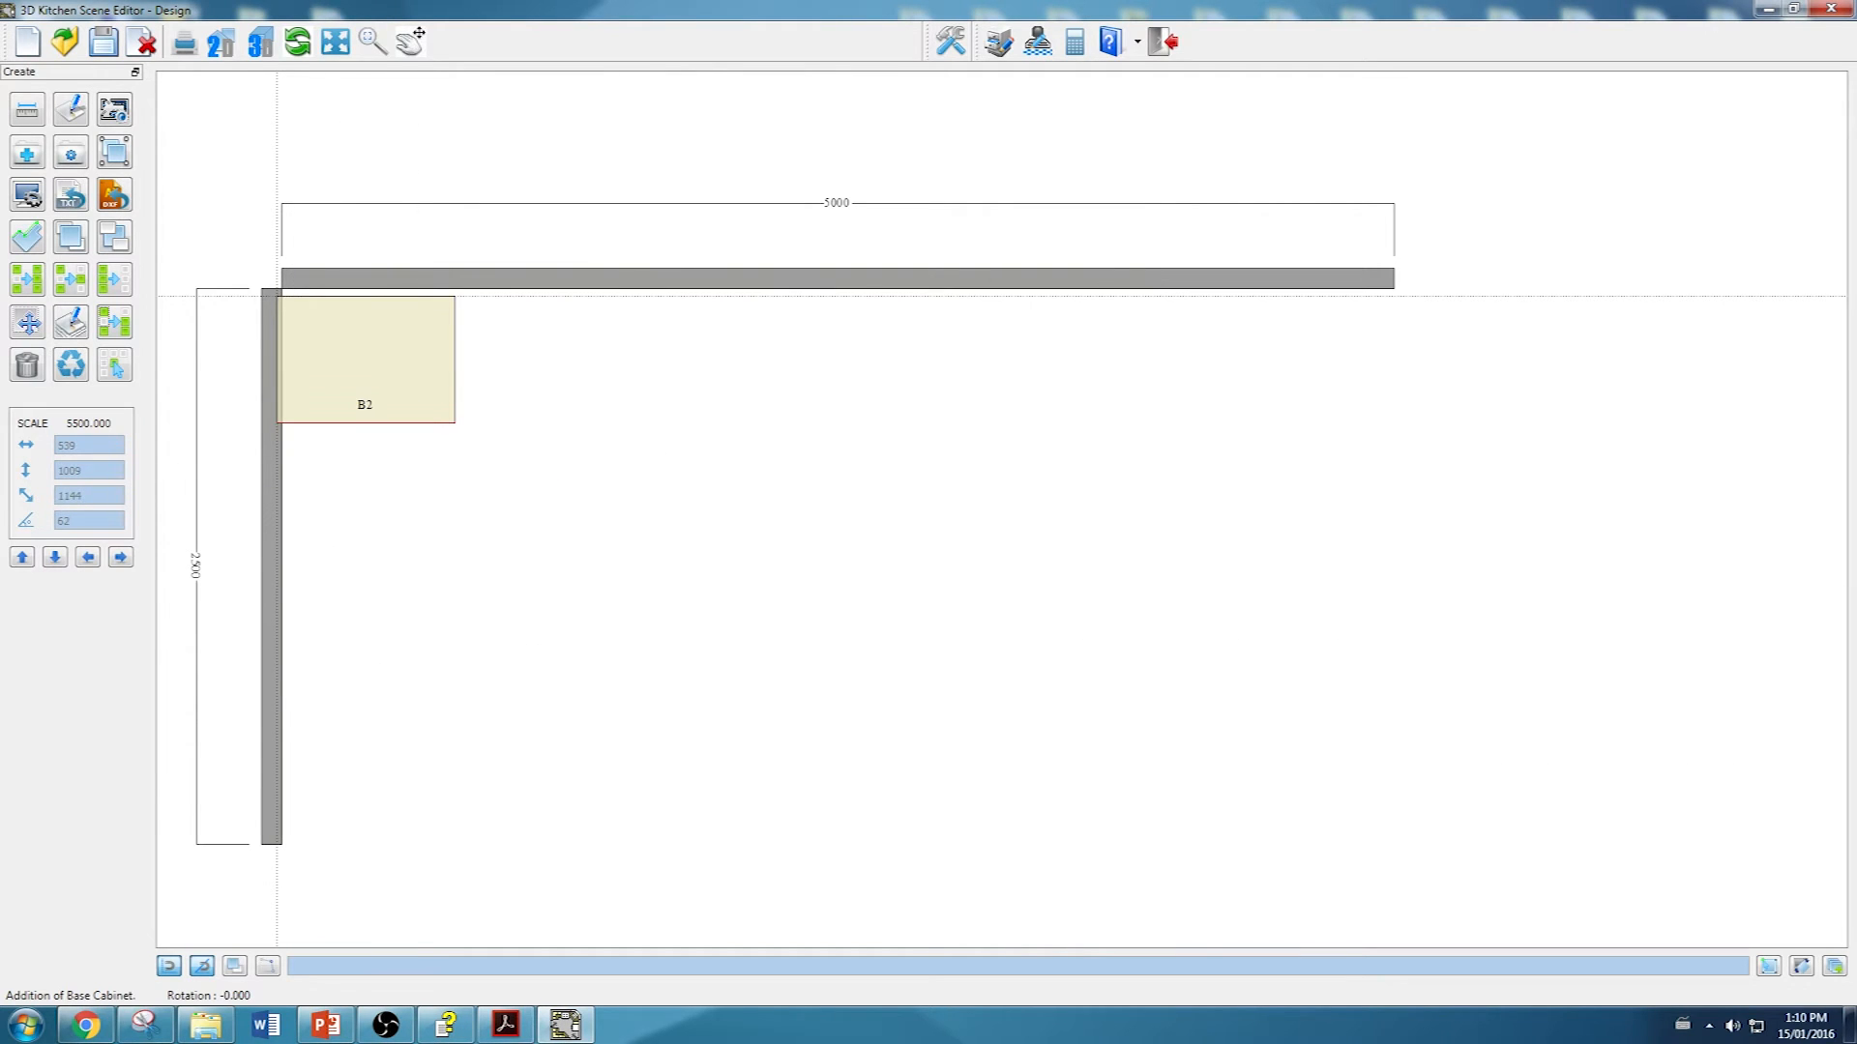
pyautogui.click(277, 296)
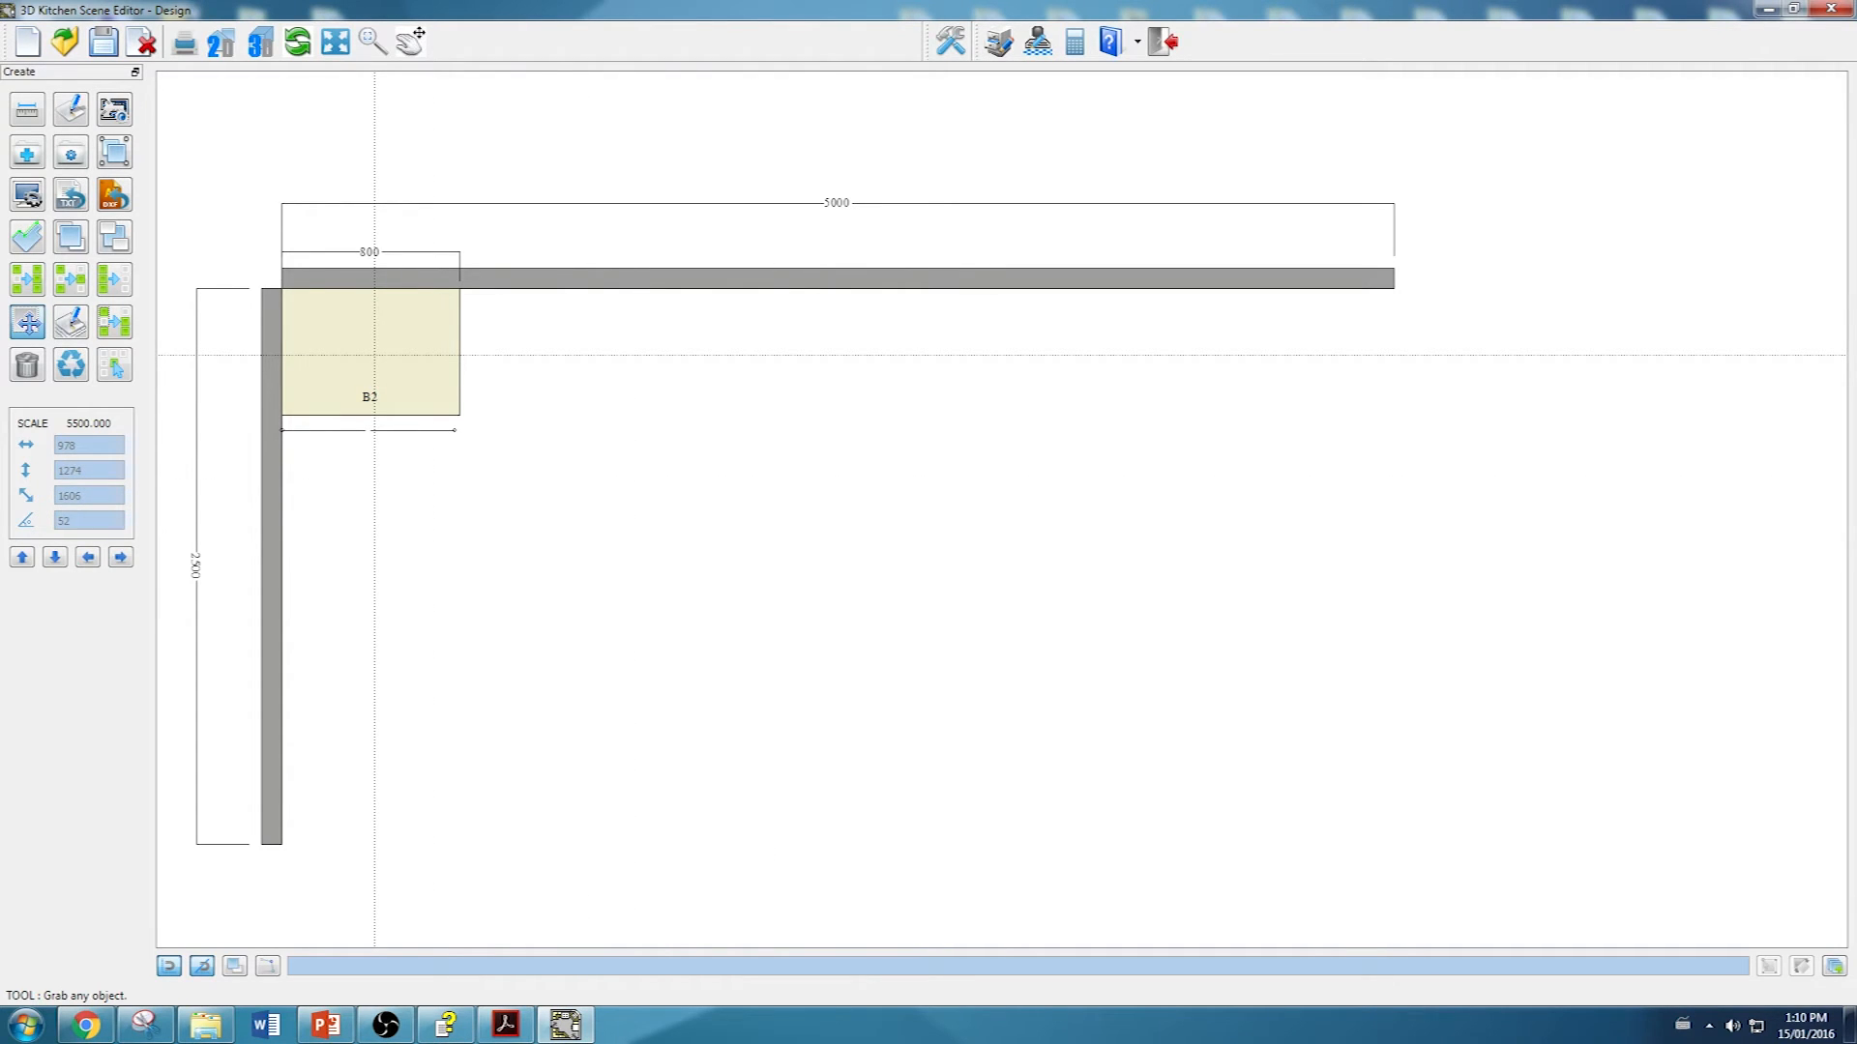
# Step: Review the B2 base cabinet's specifications: size and shape, properties, position, palette and pattern
pyautogui.scroll(4, 374, 355)
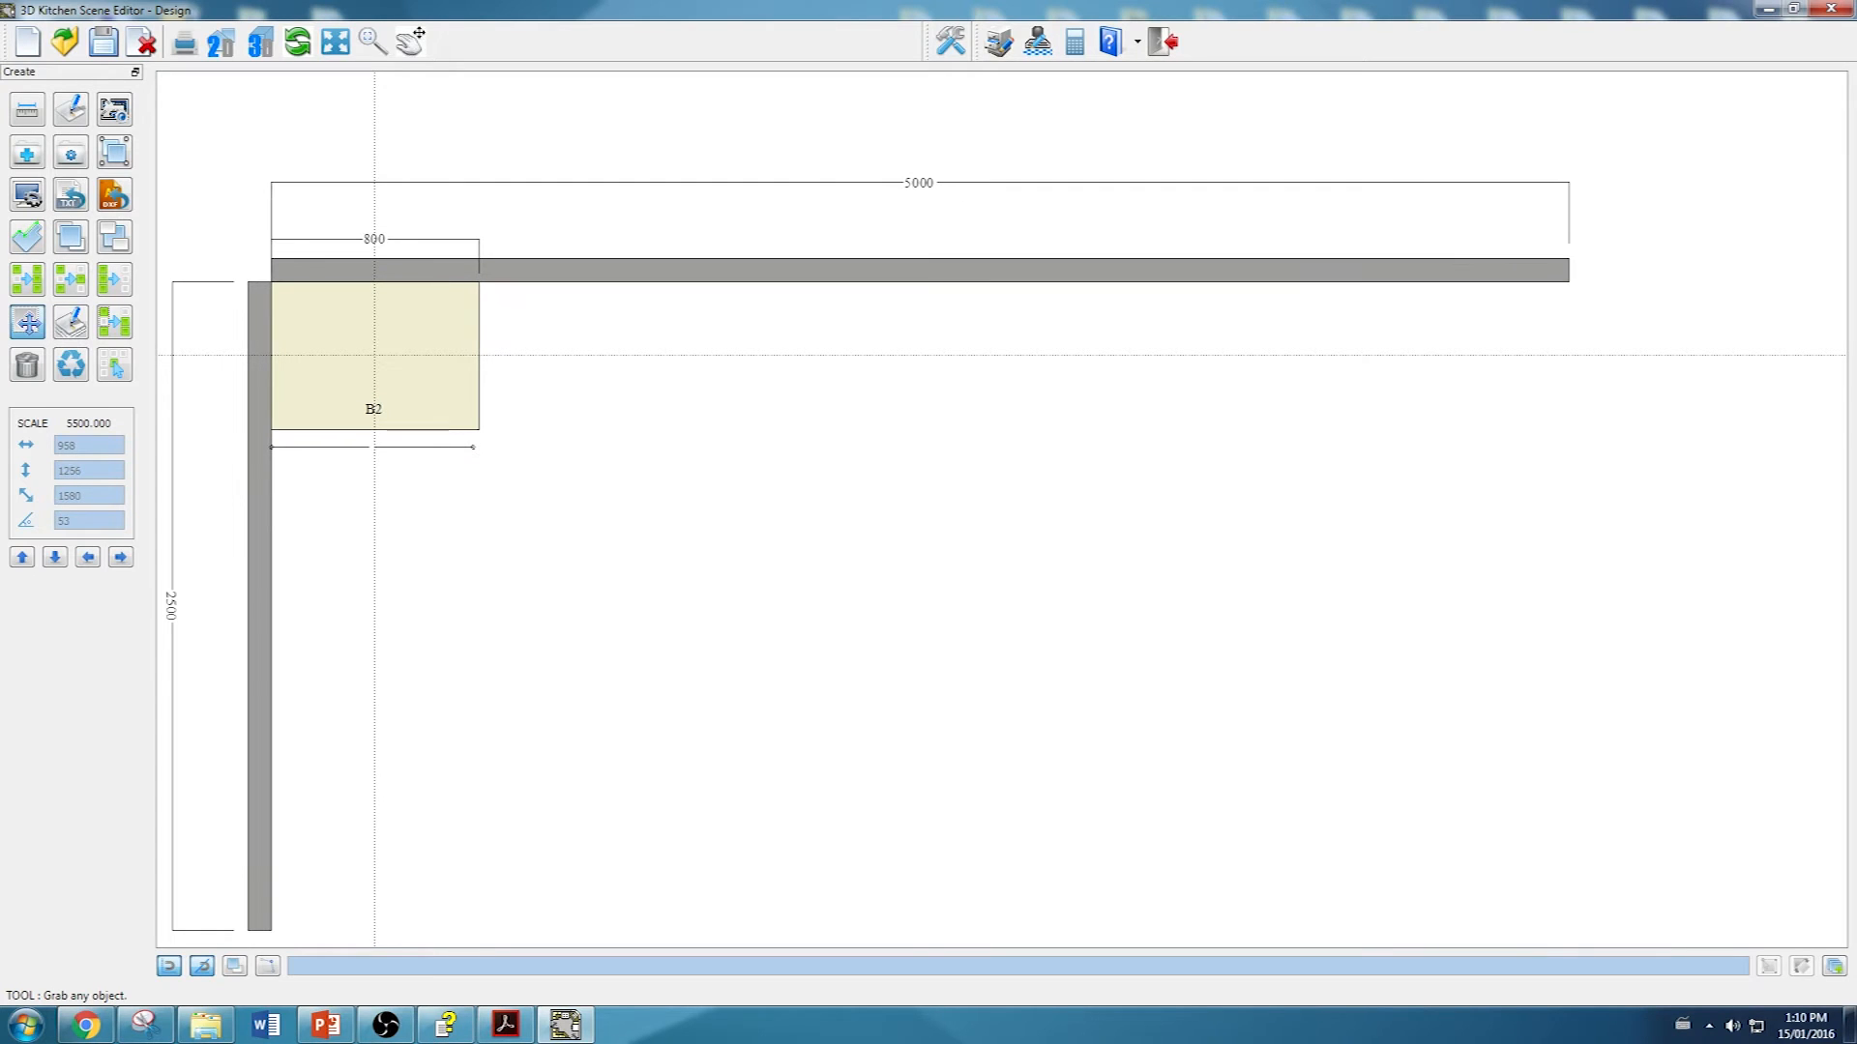
pyautogui.scroll(-2, 376, 355)
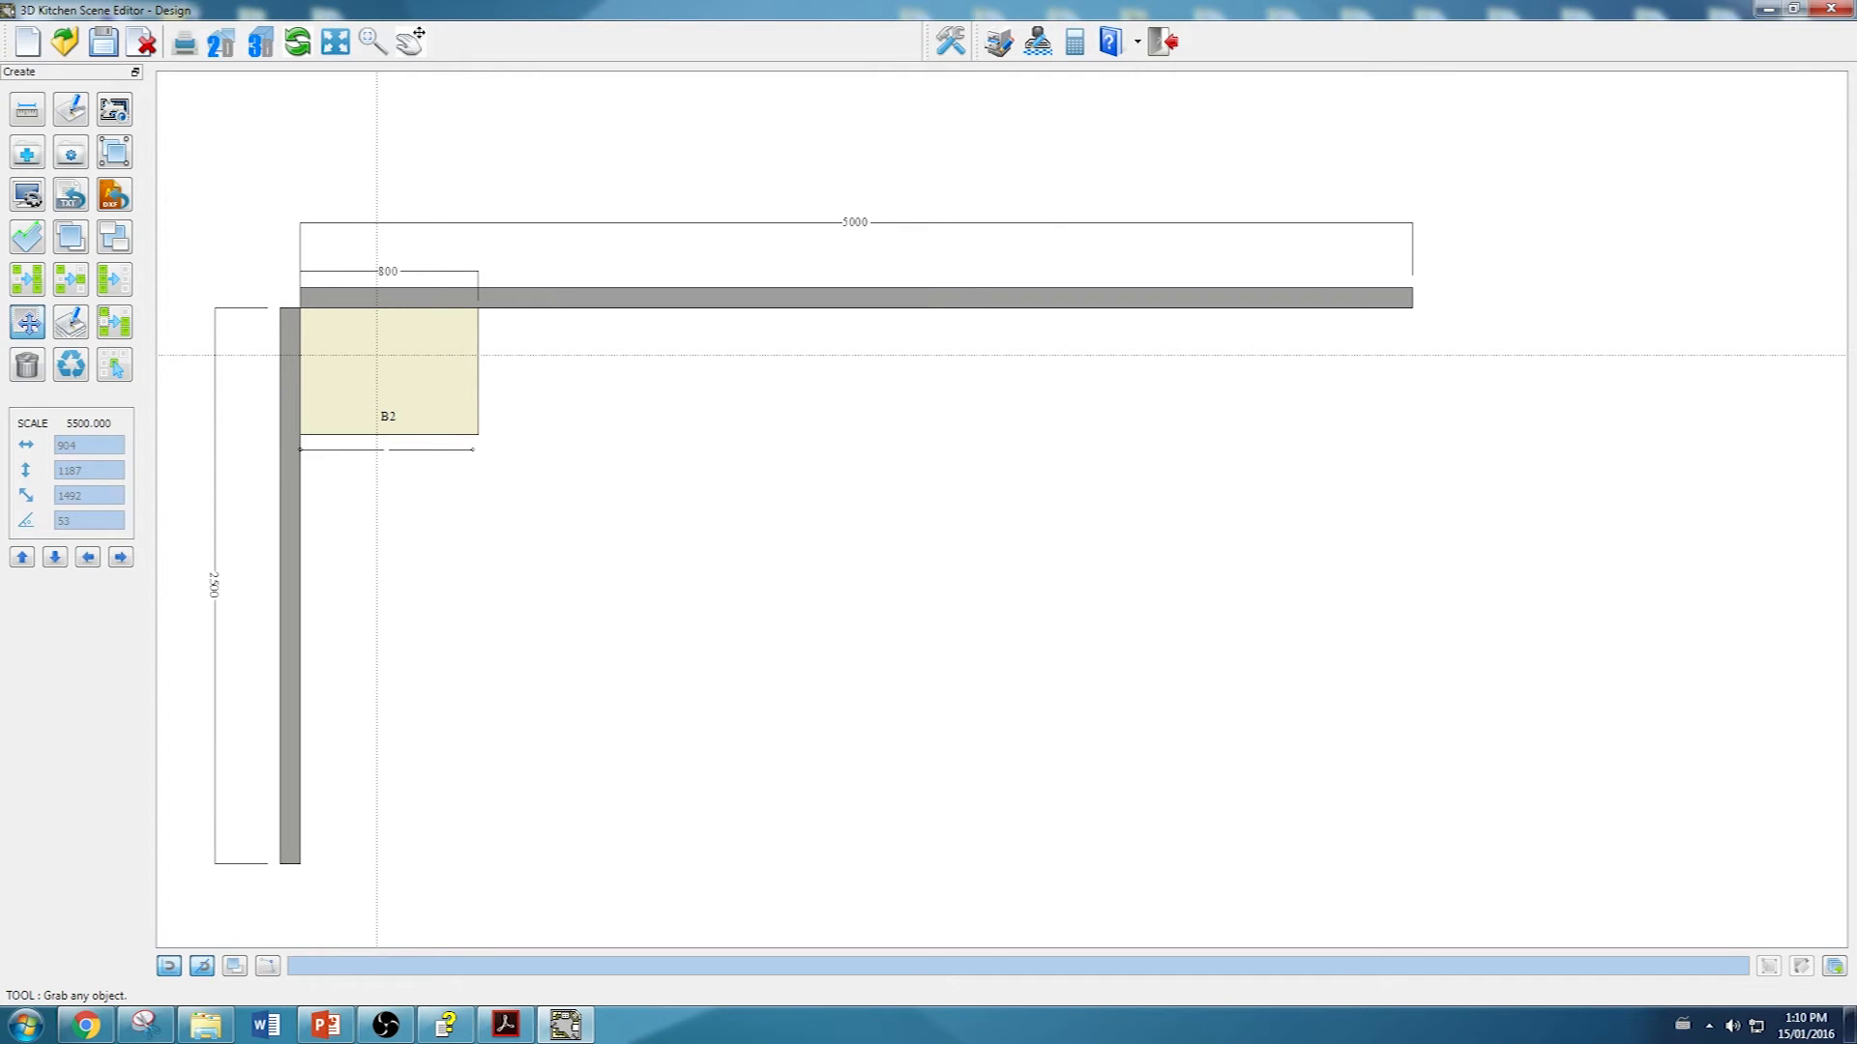
pyautogui.doubleClick(378, 360)
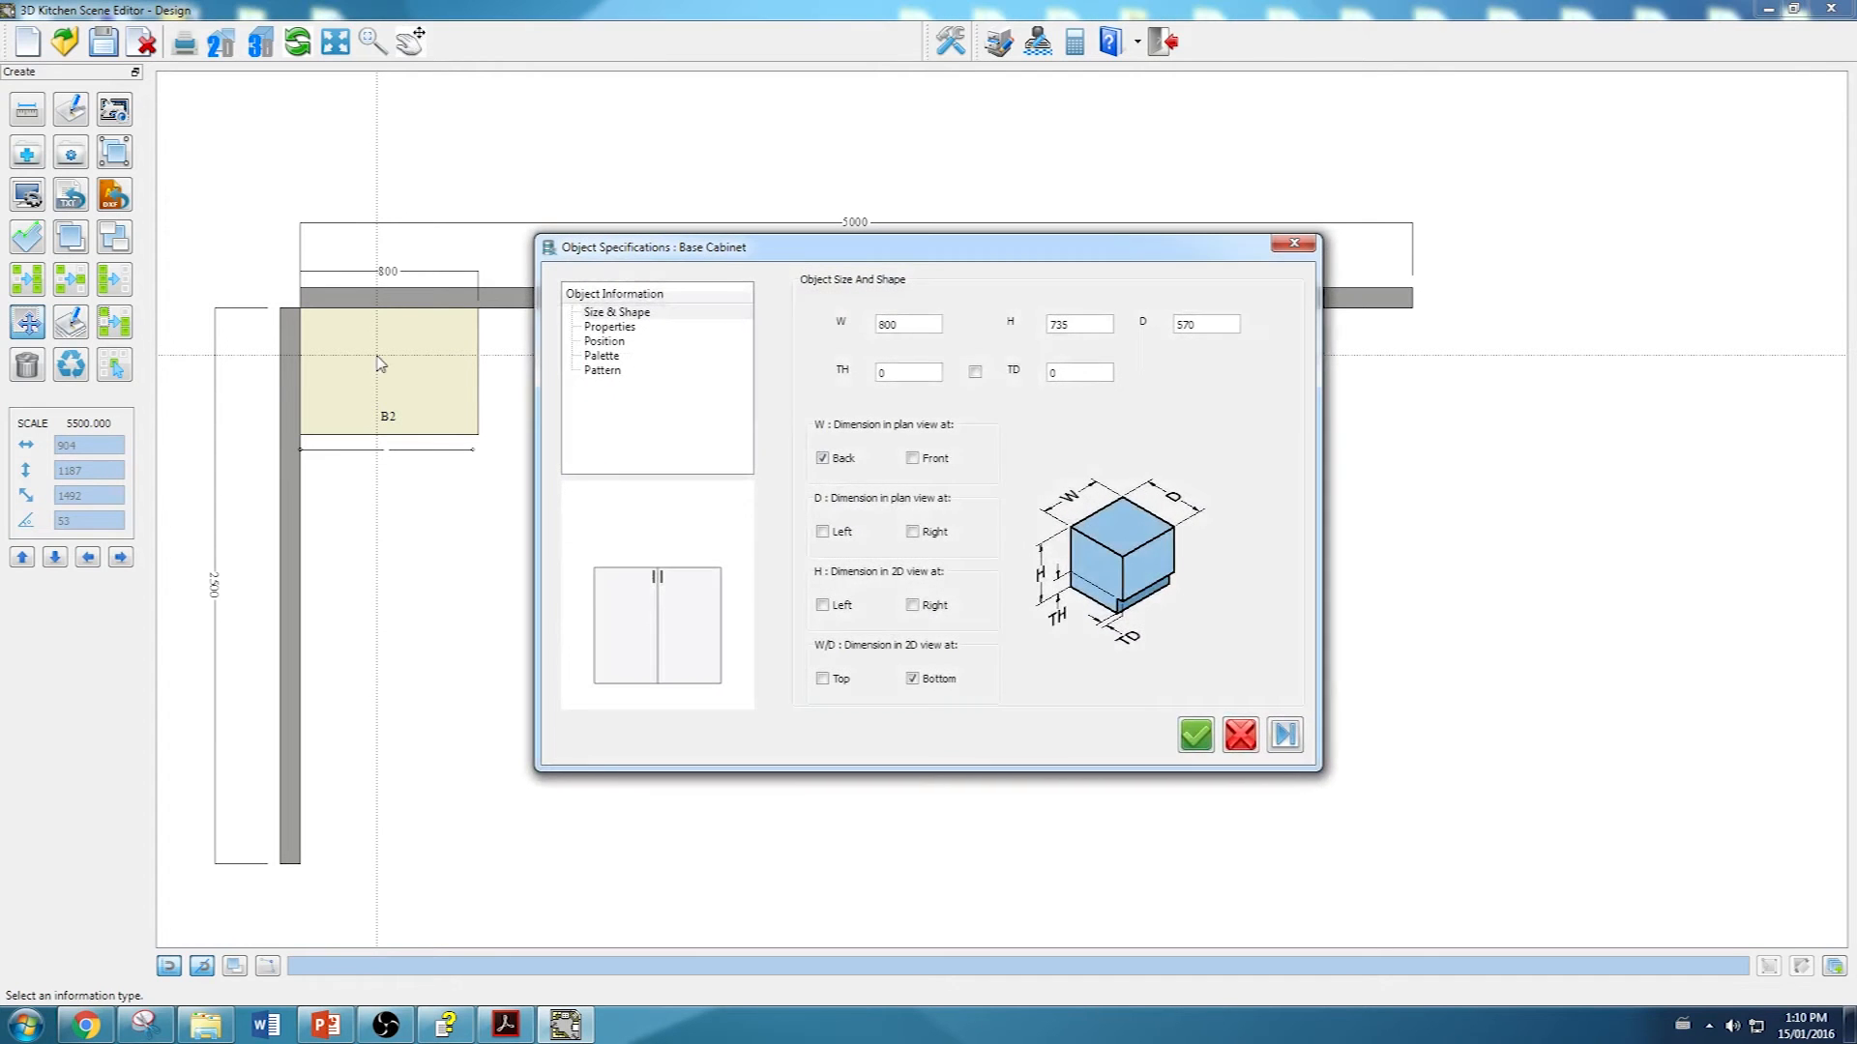
pyautogui.click(622, 329)
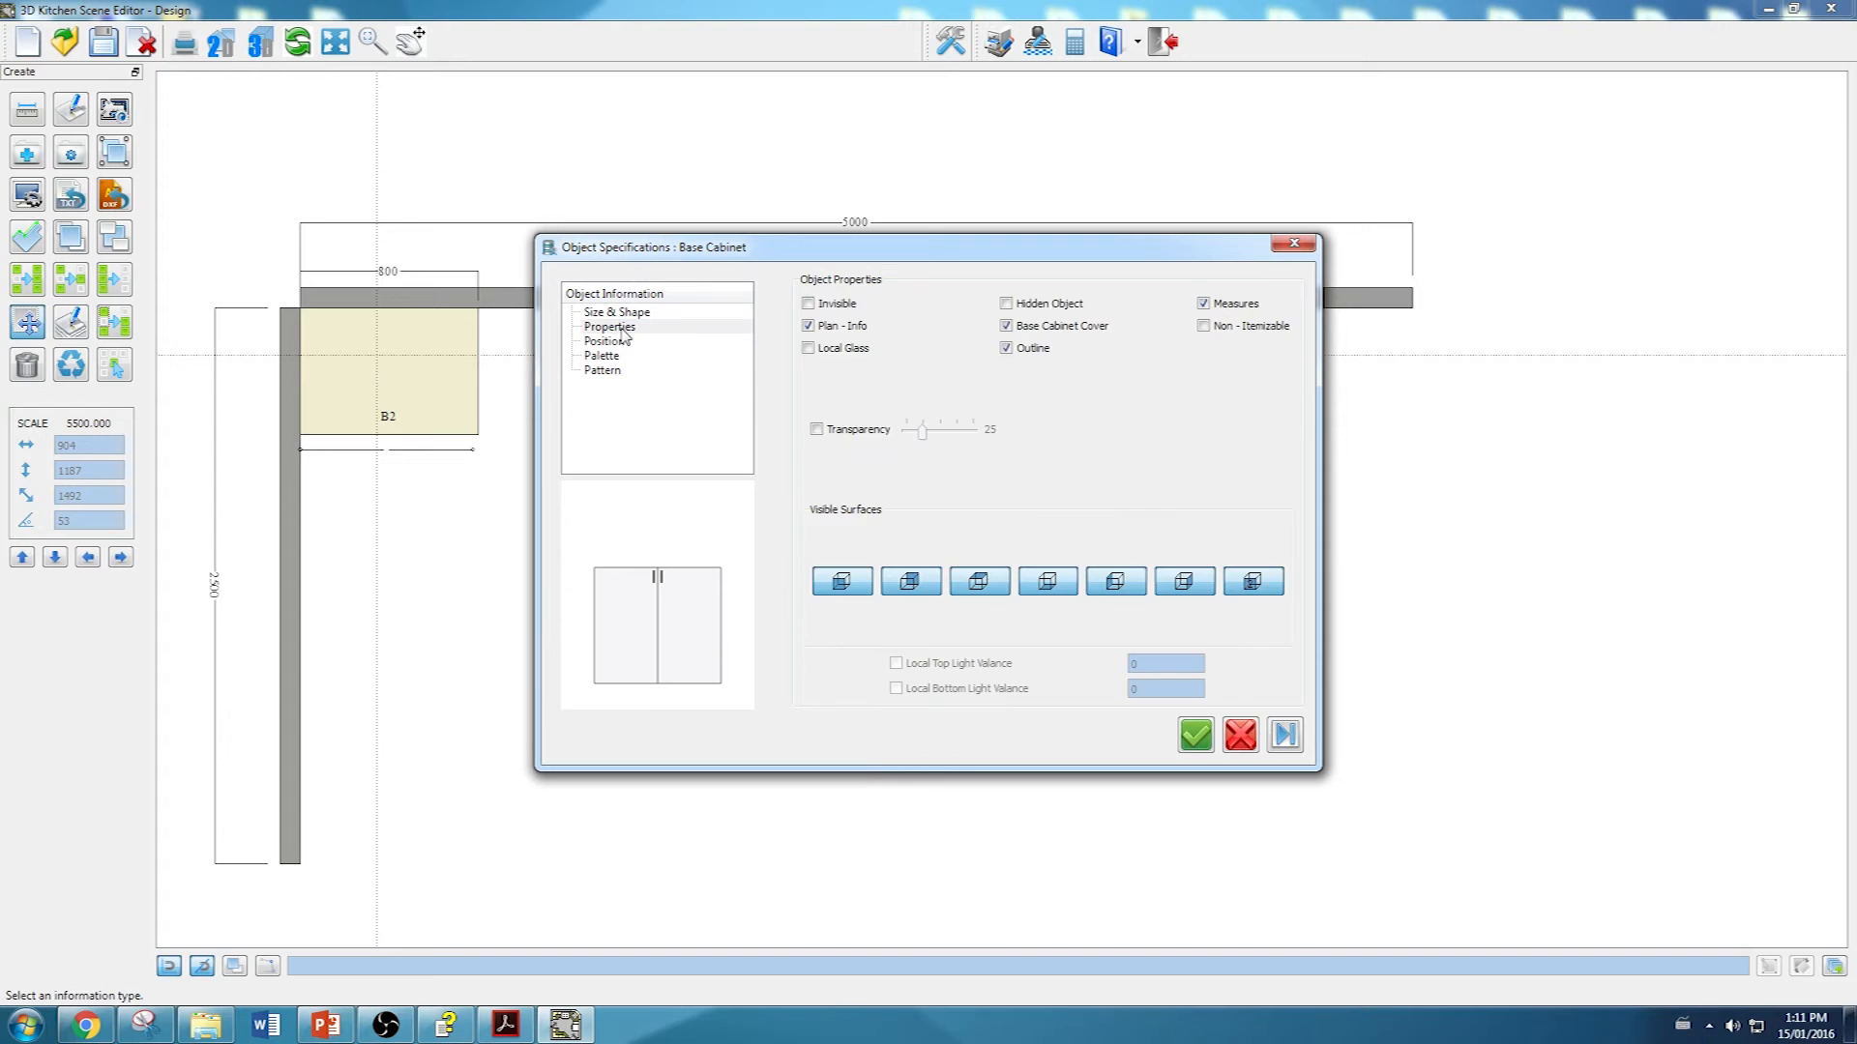
pyautogui.click(620, 343)
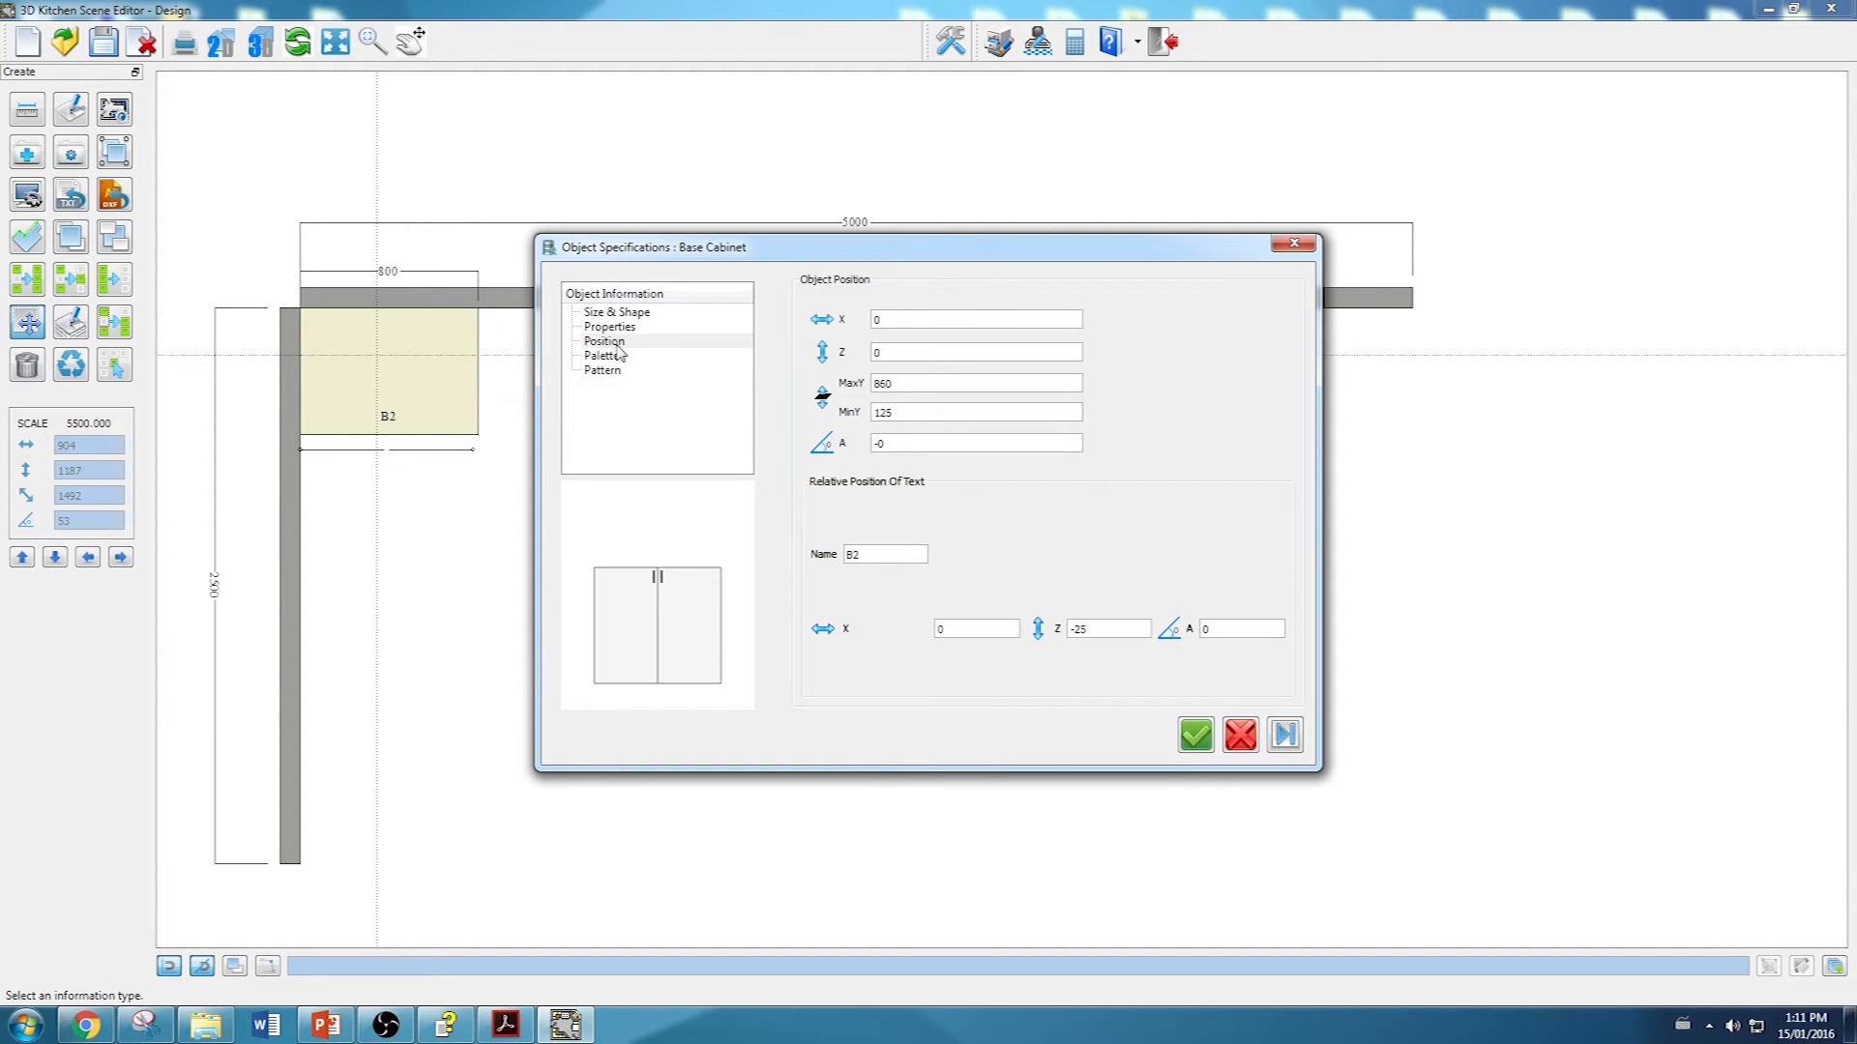
pyautogui.click(609, 357)
pyautogui.click(608, 371)
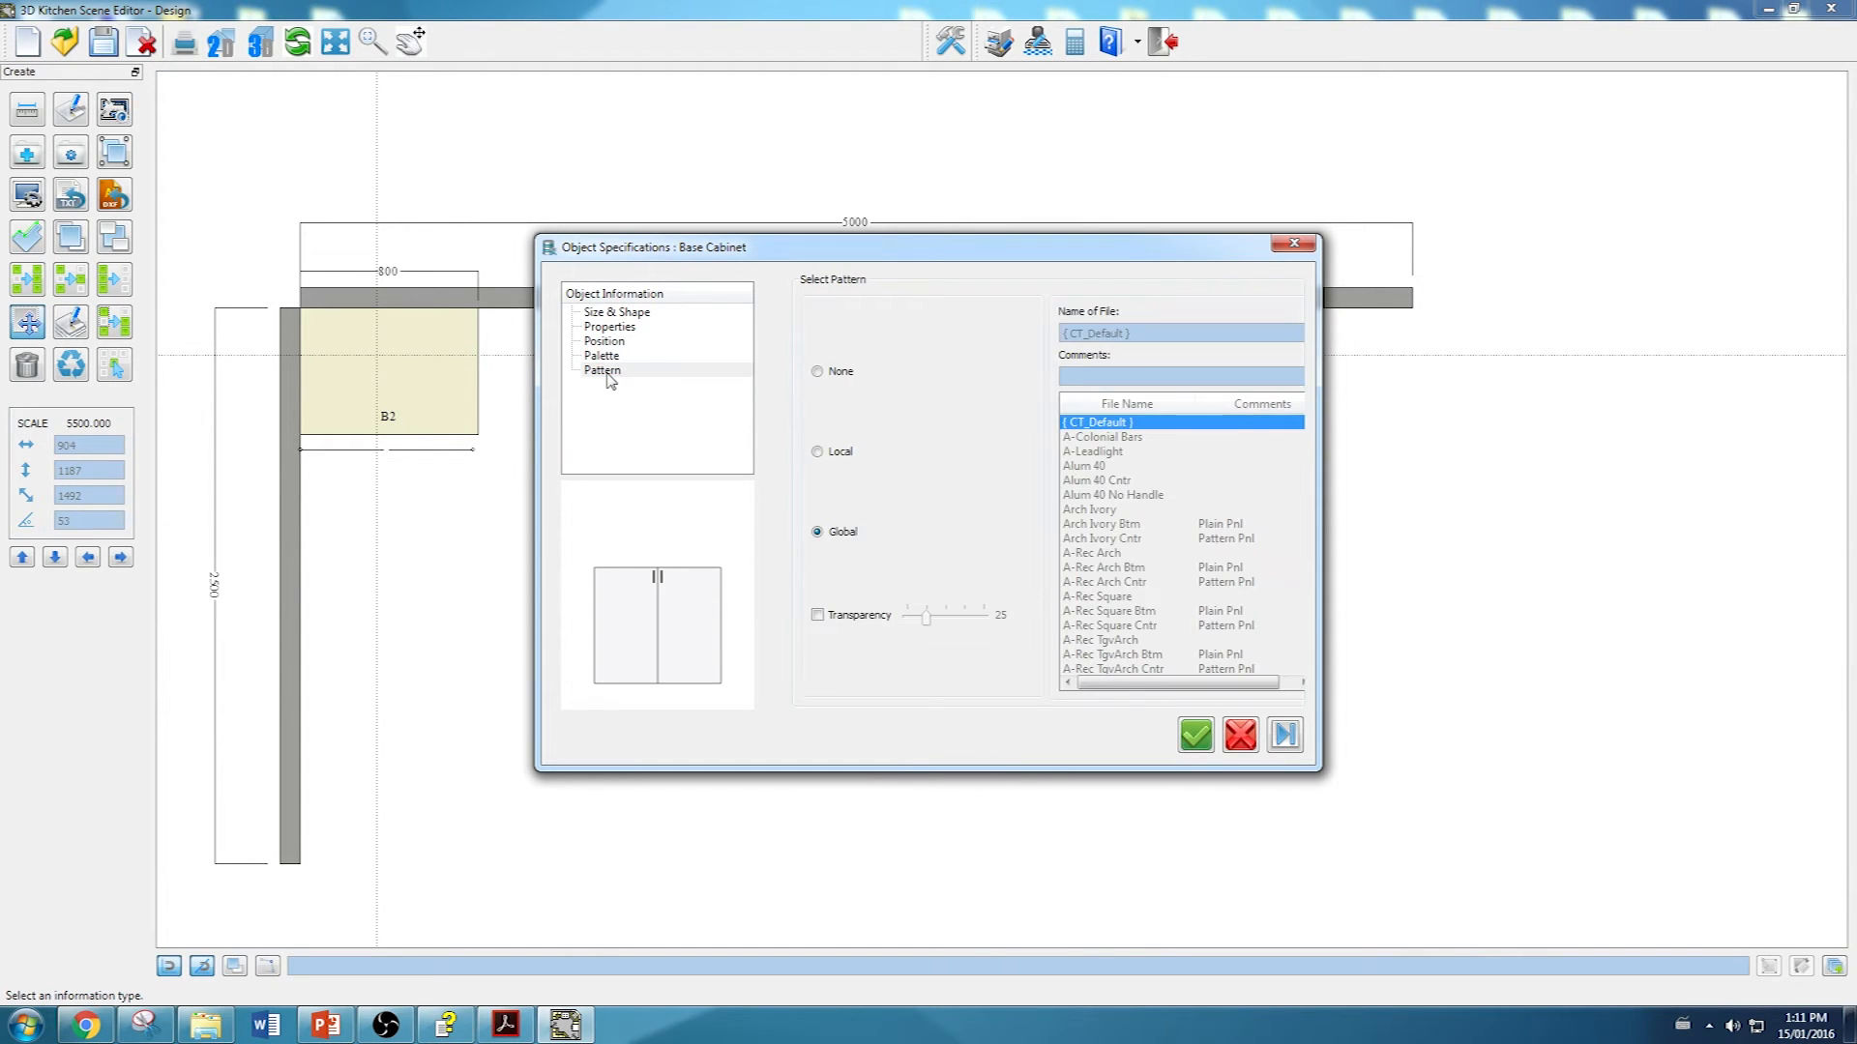
pyautogui.click(1195, 735)
# Step: Move the B2 base cabinet from the wall corner to the right end of the 5000 wall
pyautogui.click(293, 312)
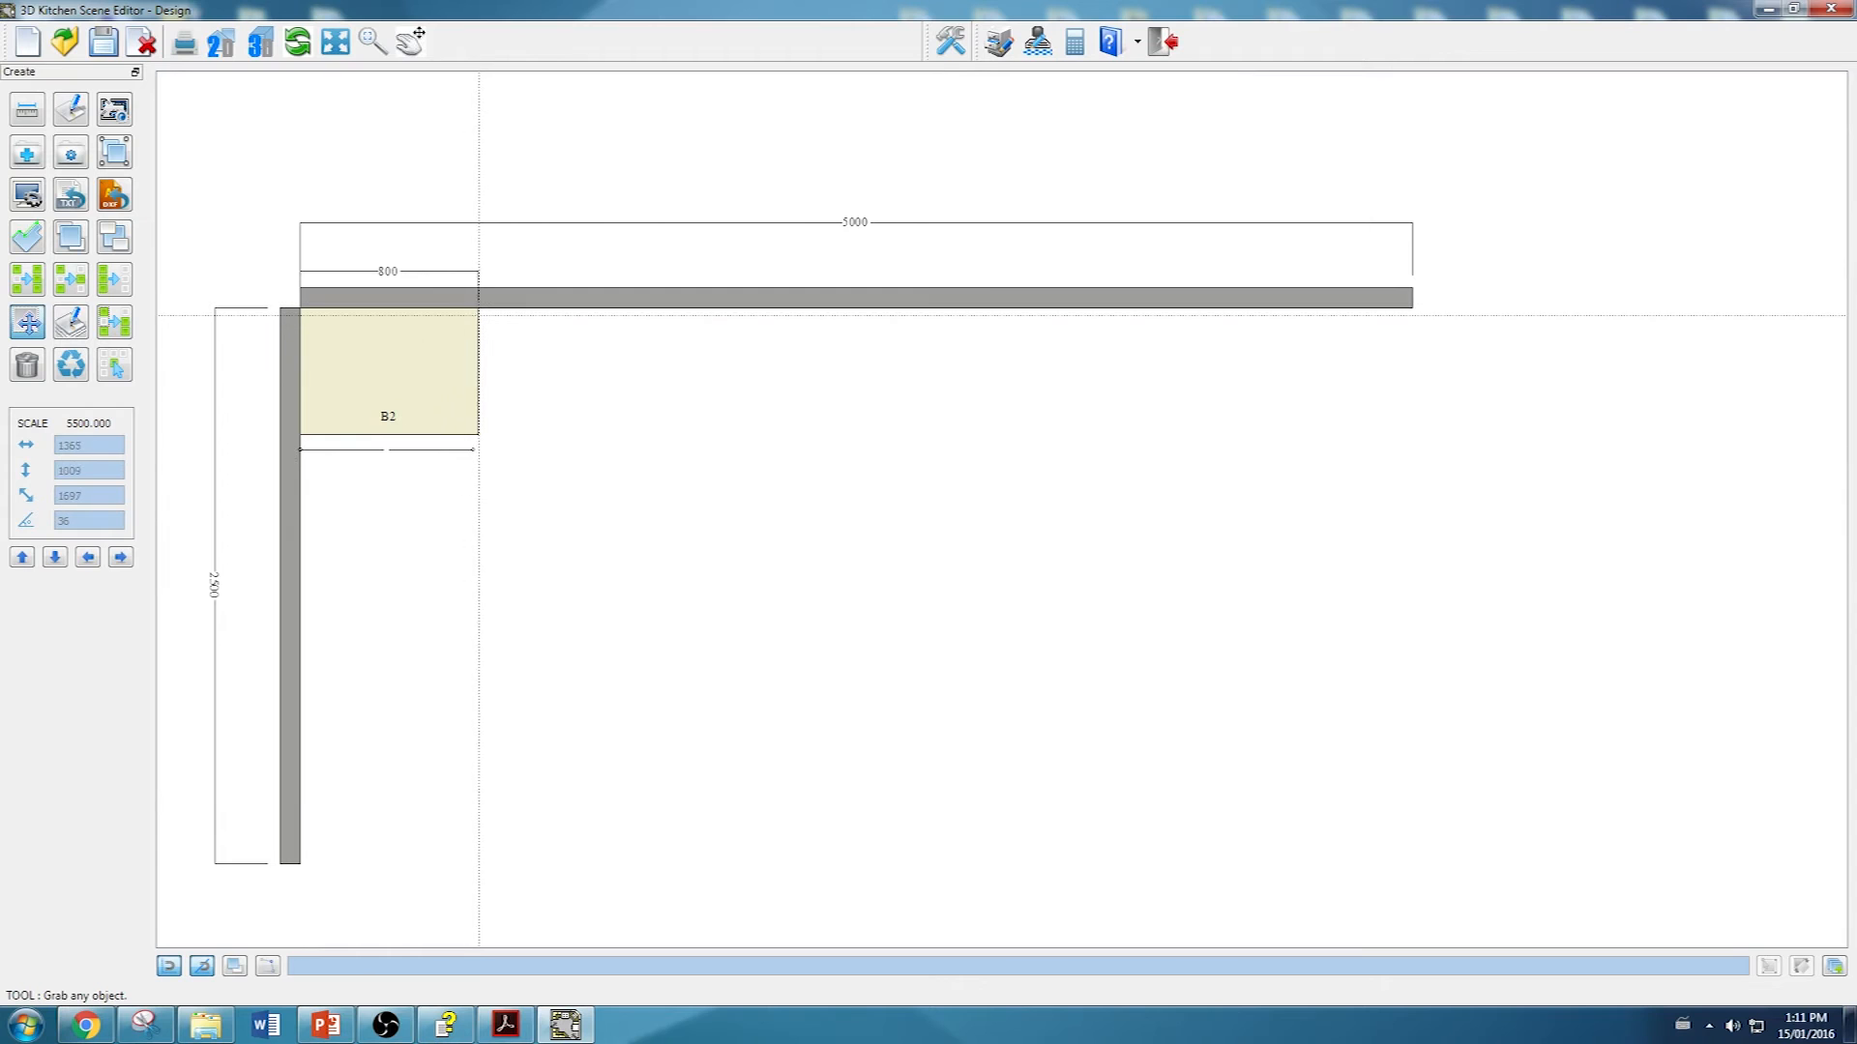
pyautogui.click(472, 312)
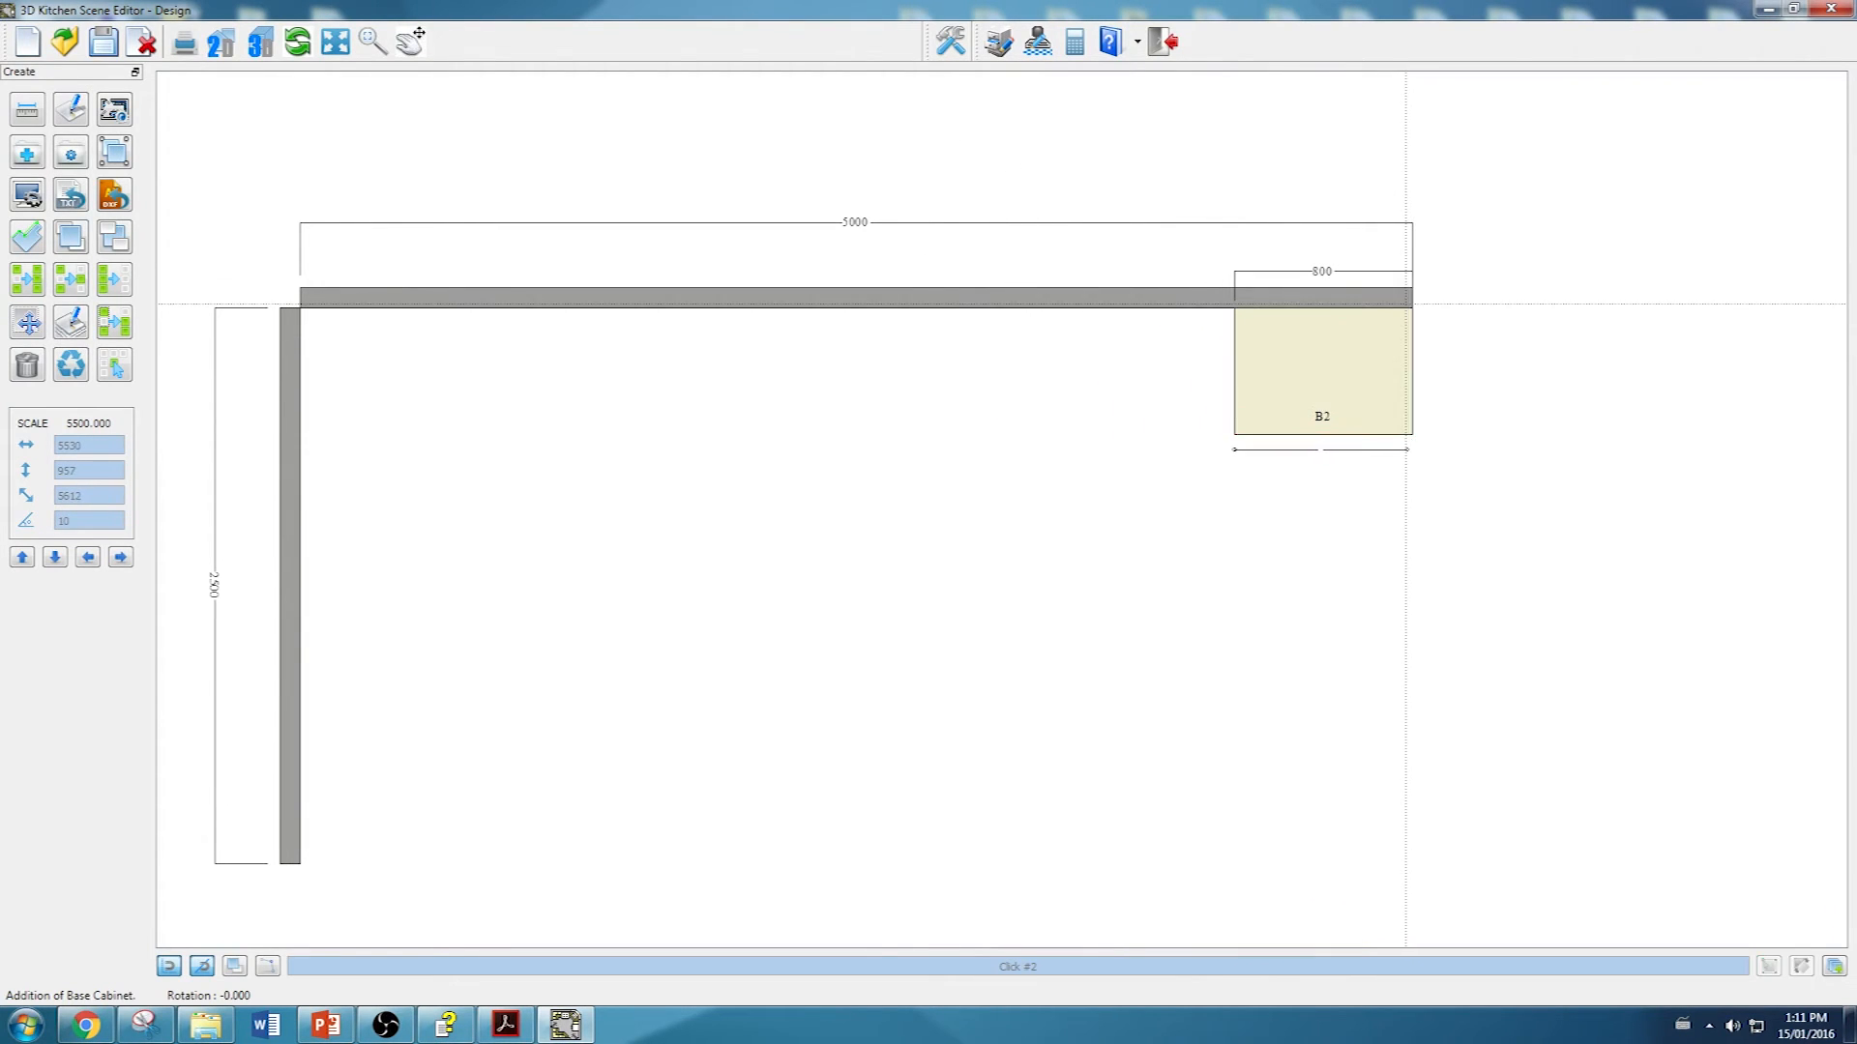
pyautogui.click(1405, 305)
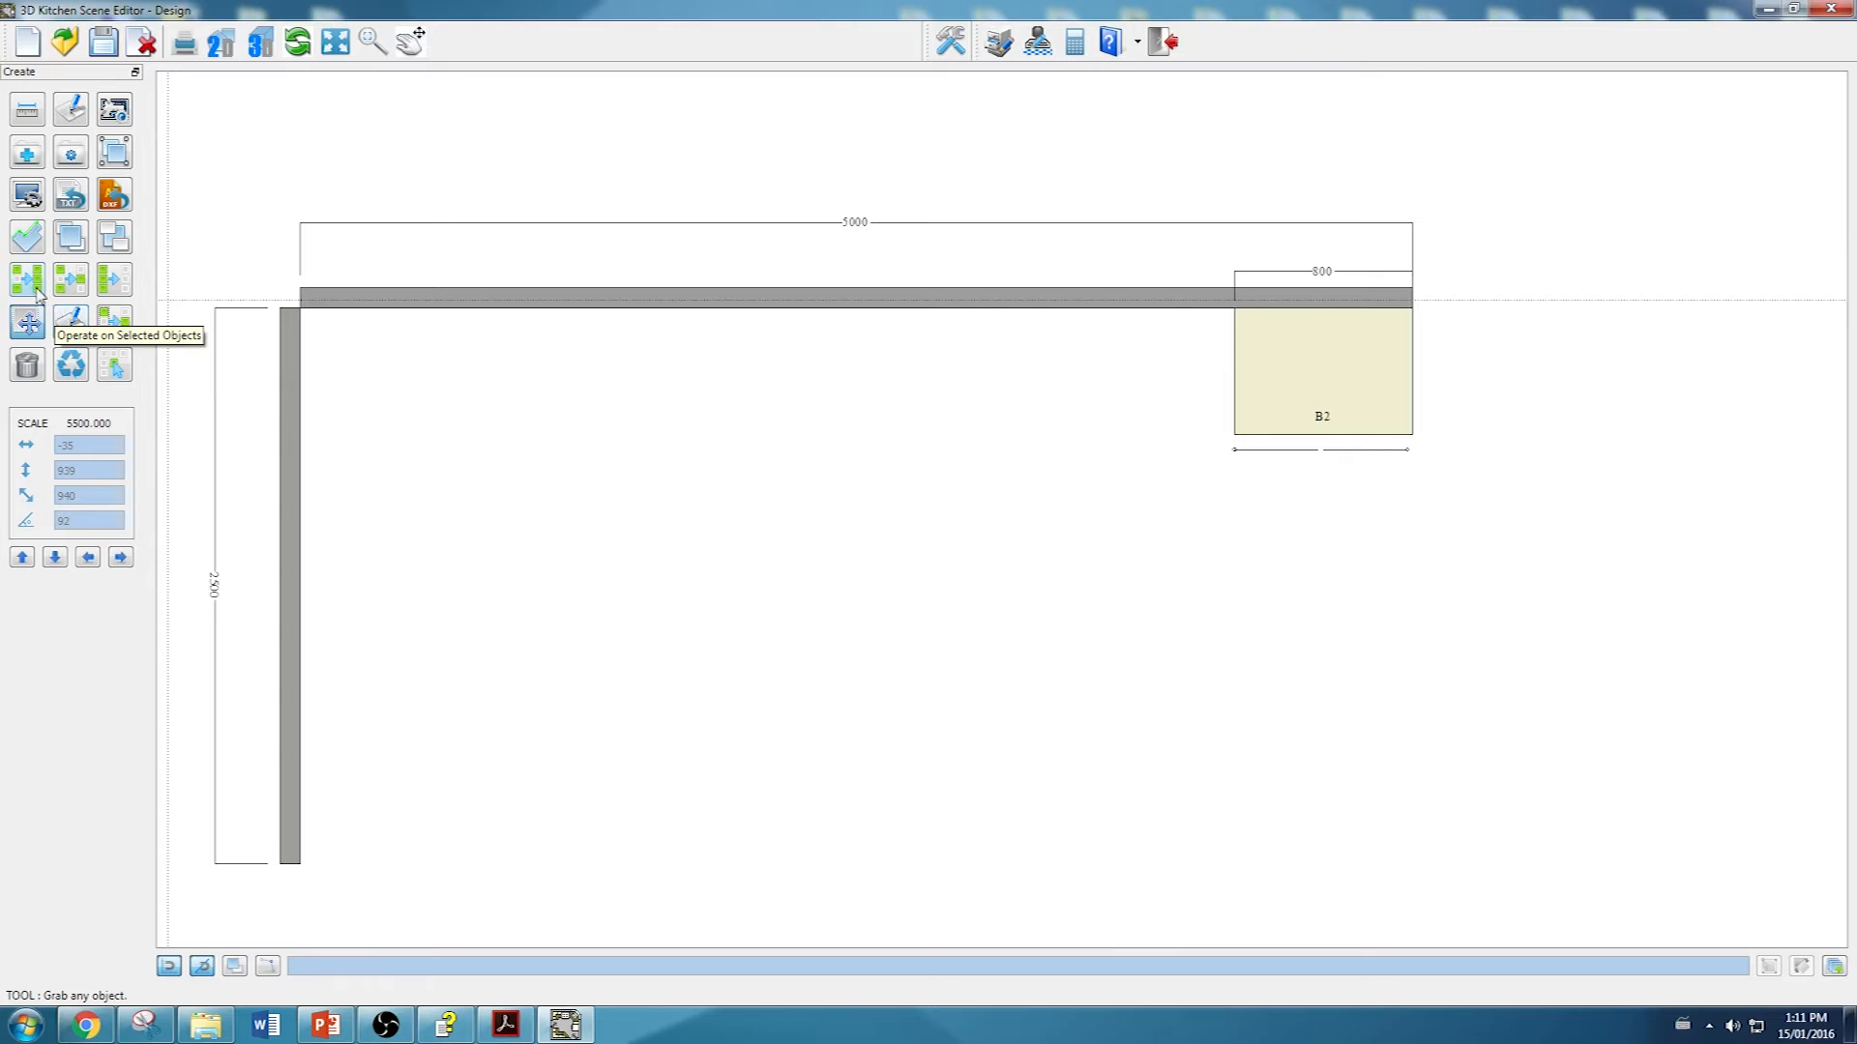
# Step: Measure the distance along the 5000 wall from the B2 cabinet's back left corner to the wall corner
pyautogui.click(27, 114)
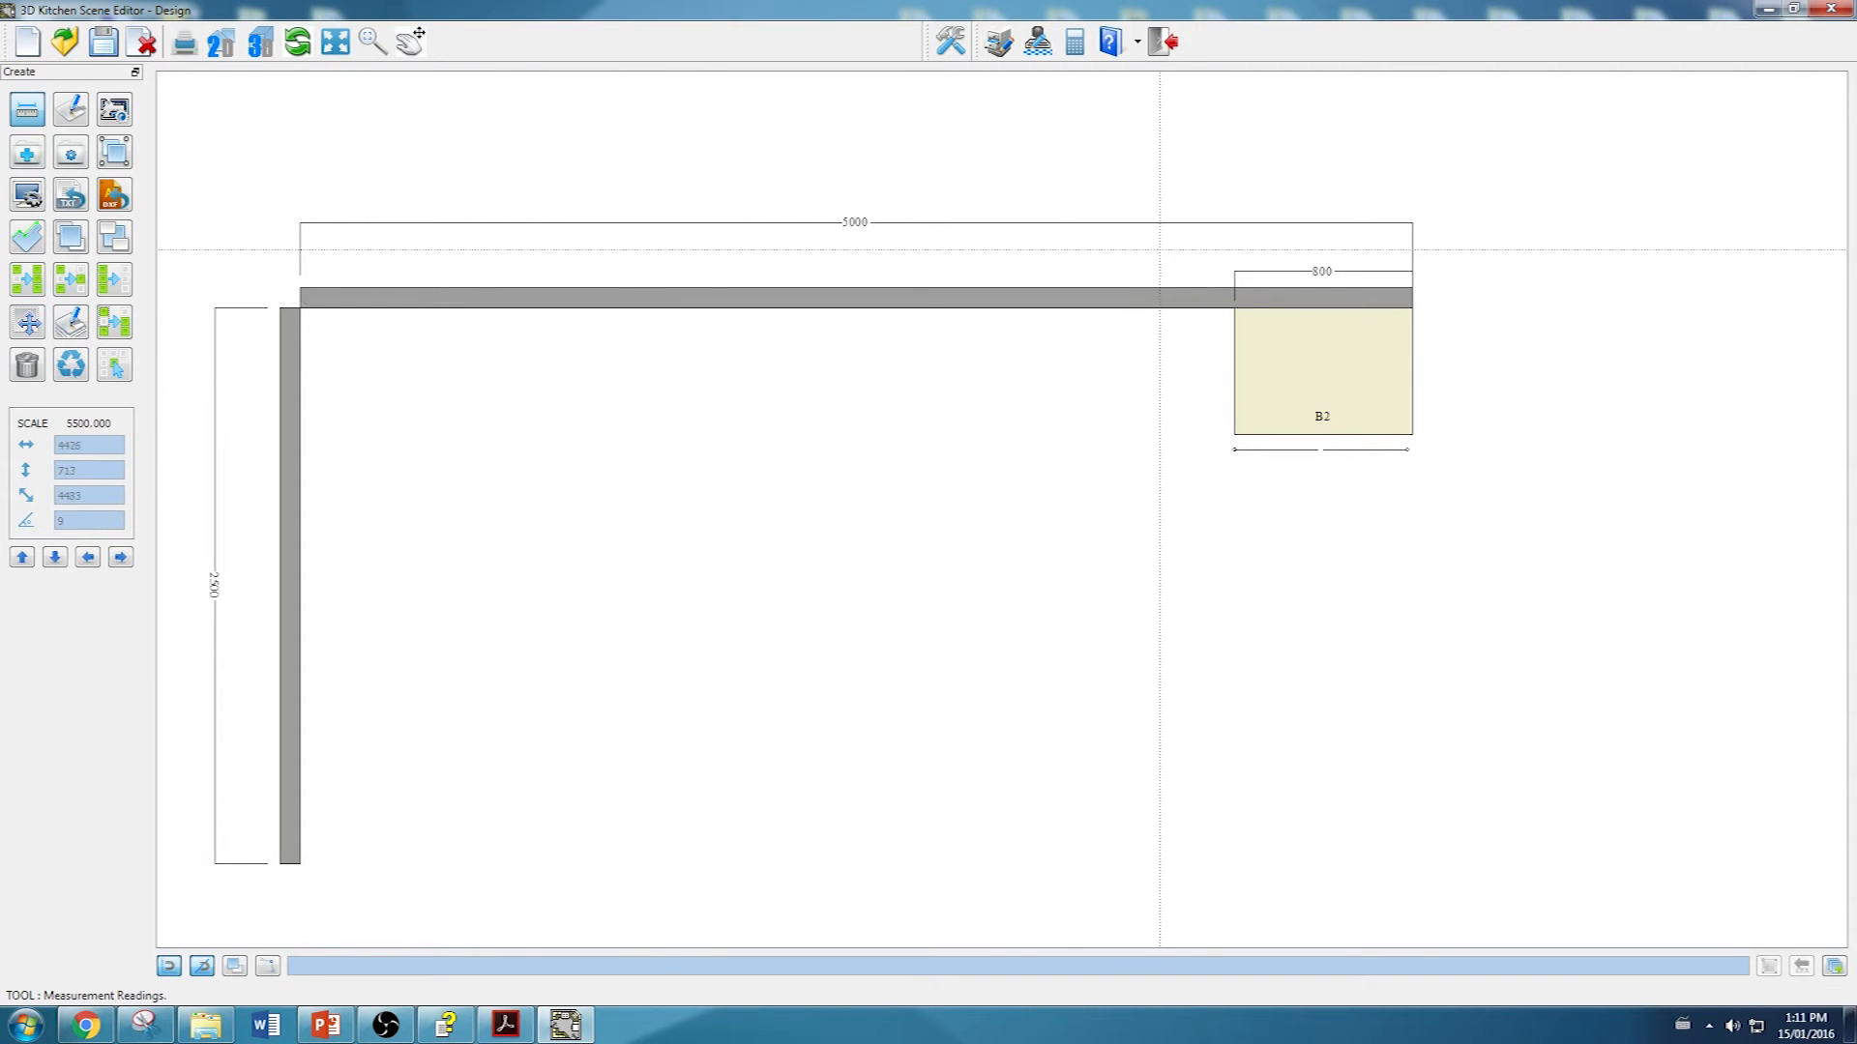
pyautogui.scroll(3, 1235, 294)
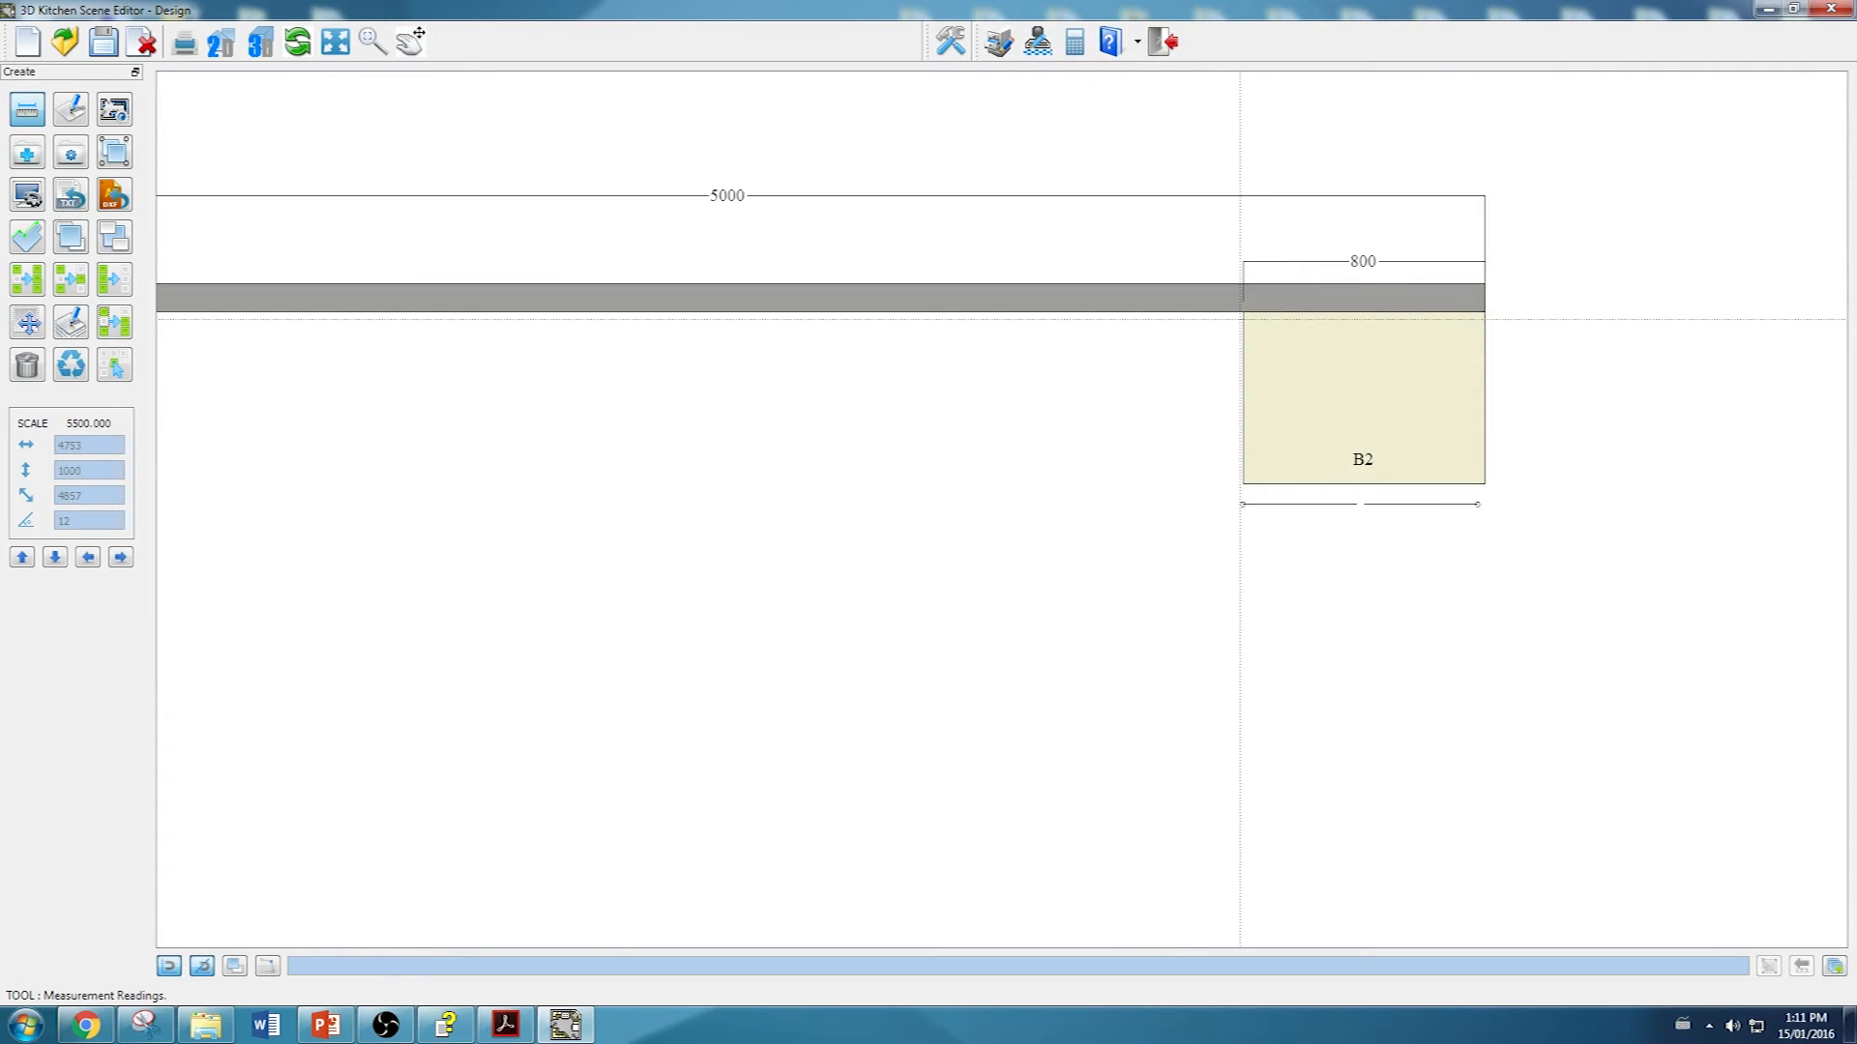
pyautogui.click(1244, 311)
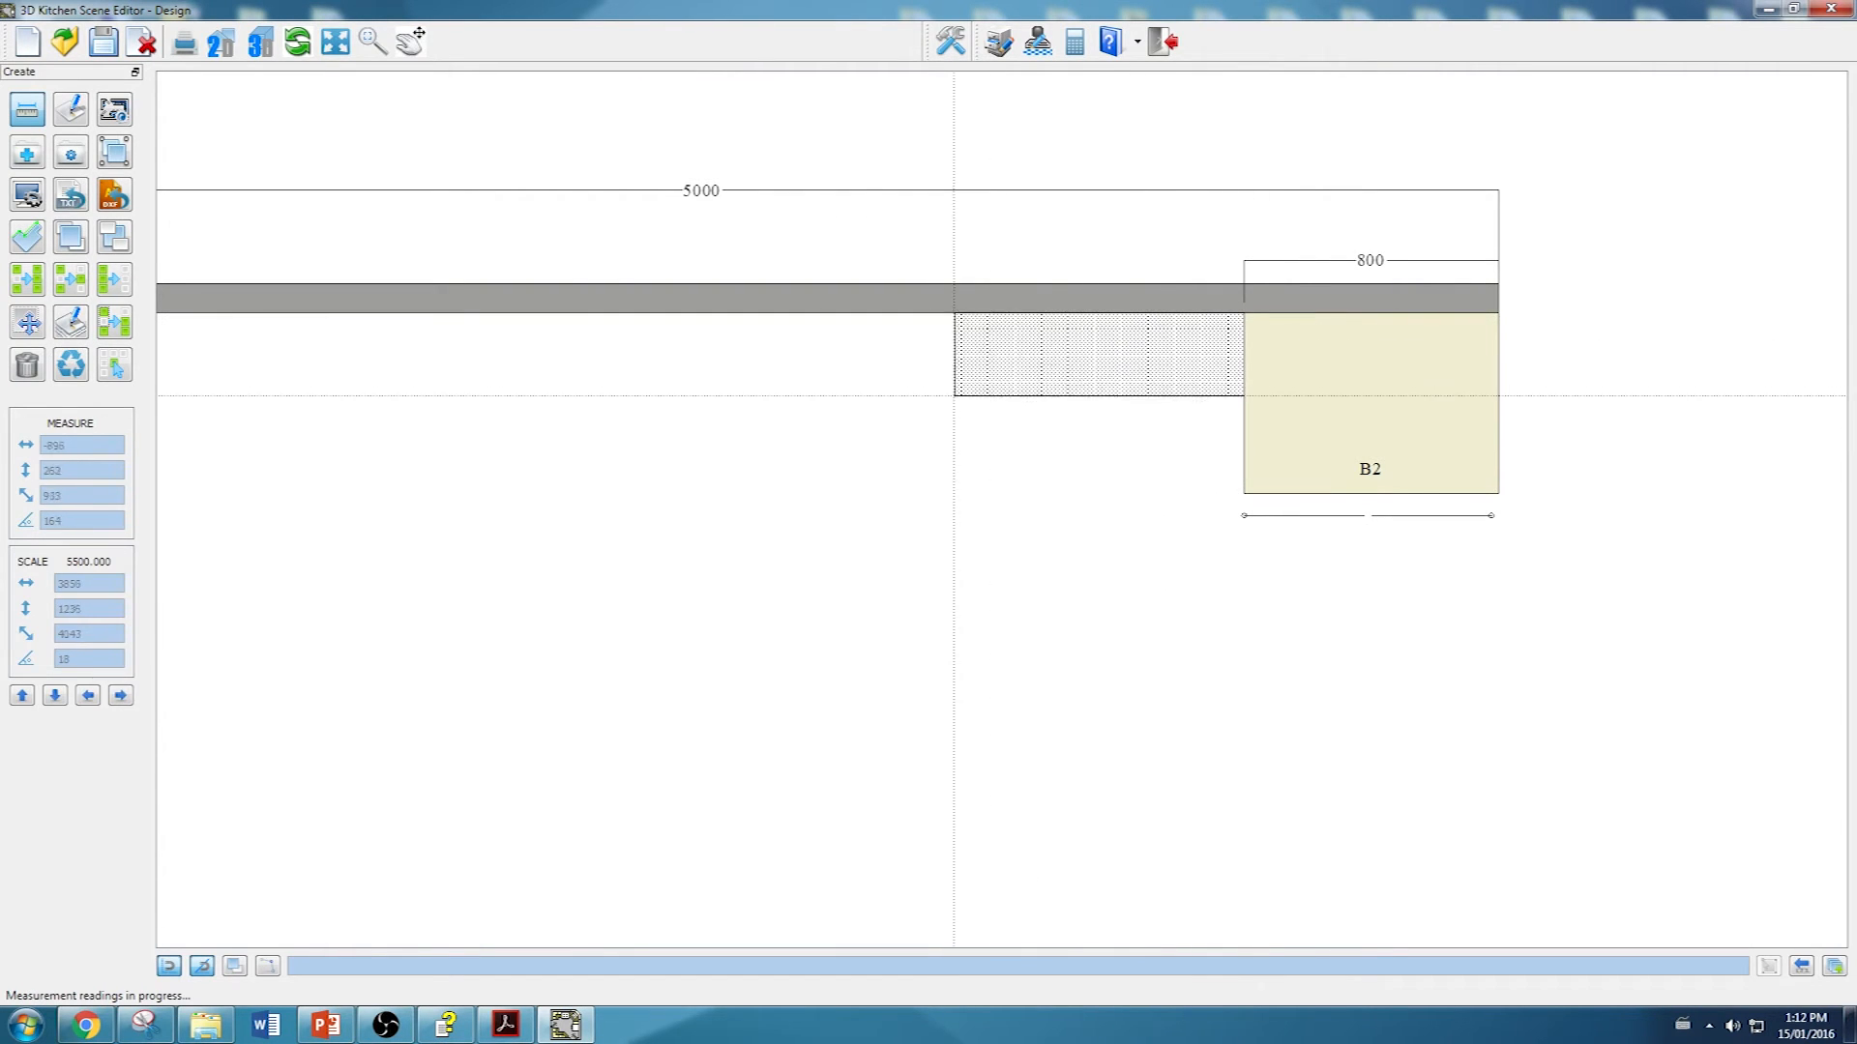
pyautogui.scroll(-1, 958, 394)
pyautogui.scroll(-1, 953, 396)
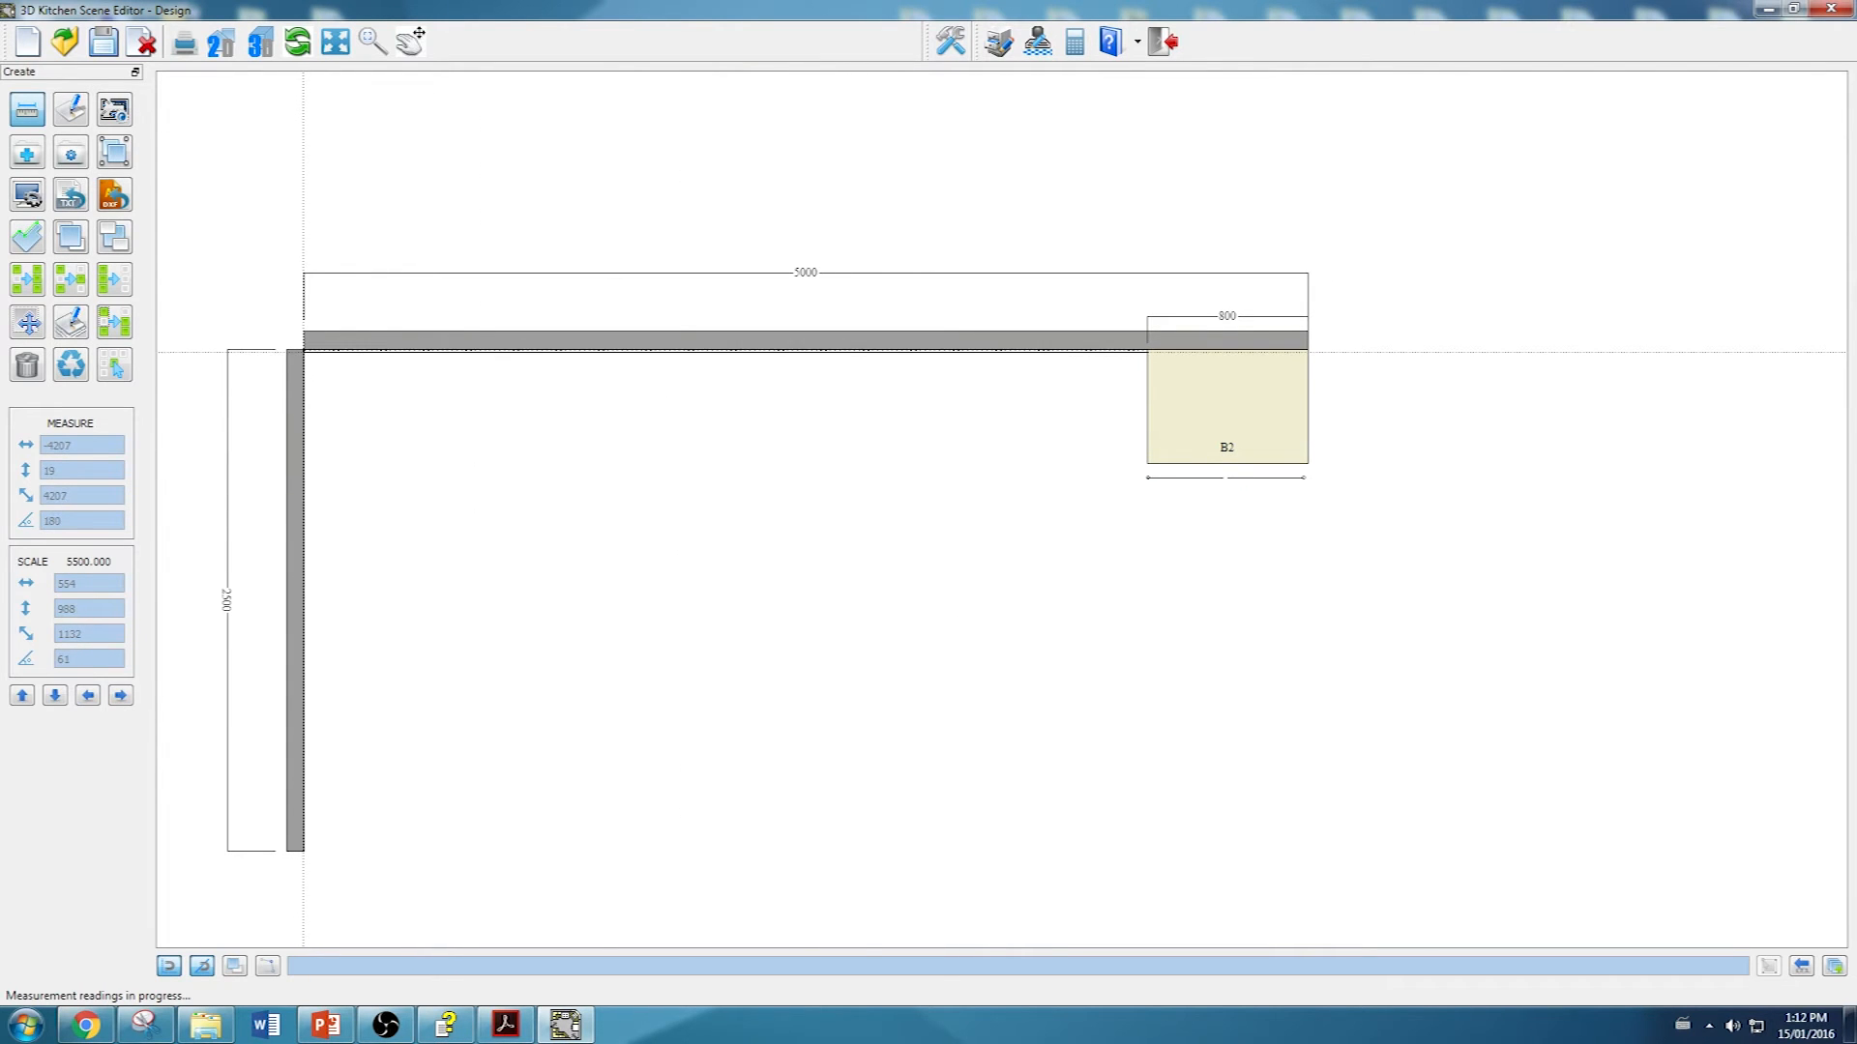
pyautogui.click(300, 369)
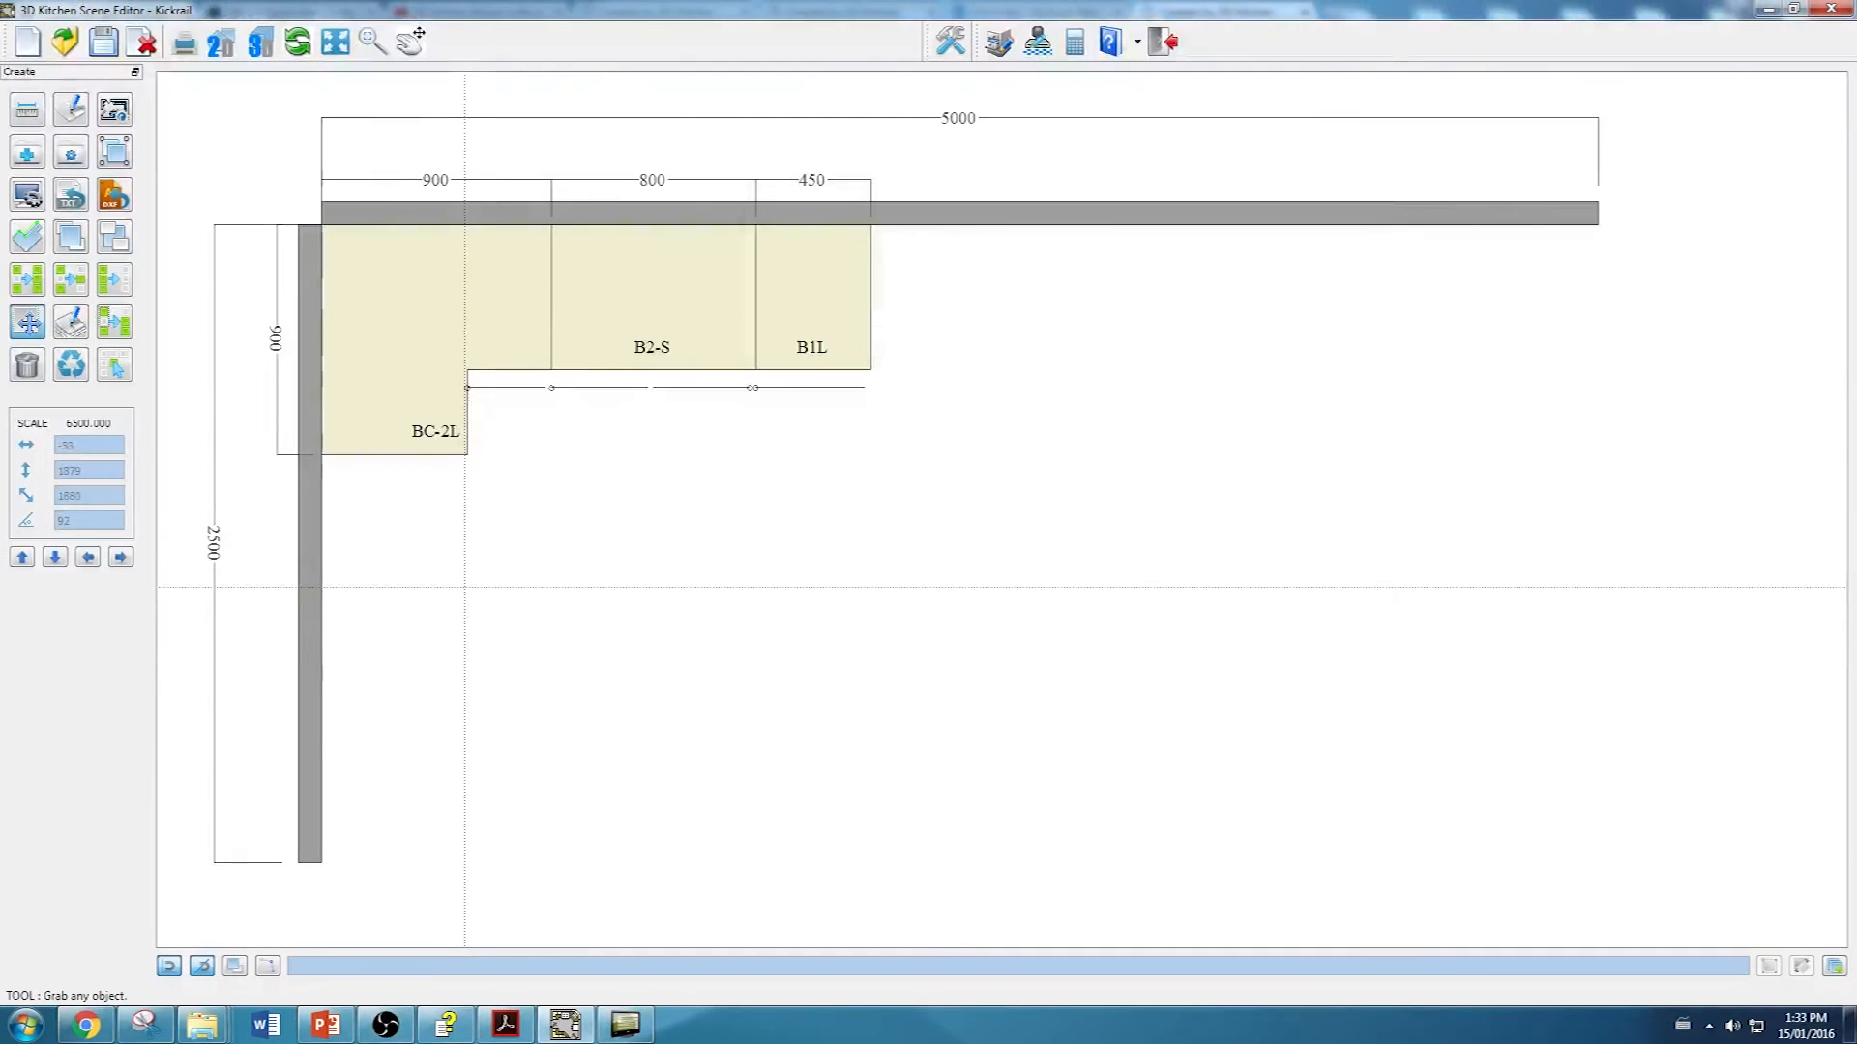
# Step: Add a default floor object in the Kickrail scene, tracing the L-shaped outline of the BC-2L, B2-S and B1L cabinets
pyautogui.click(26, 154)
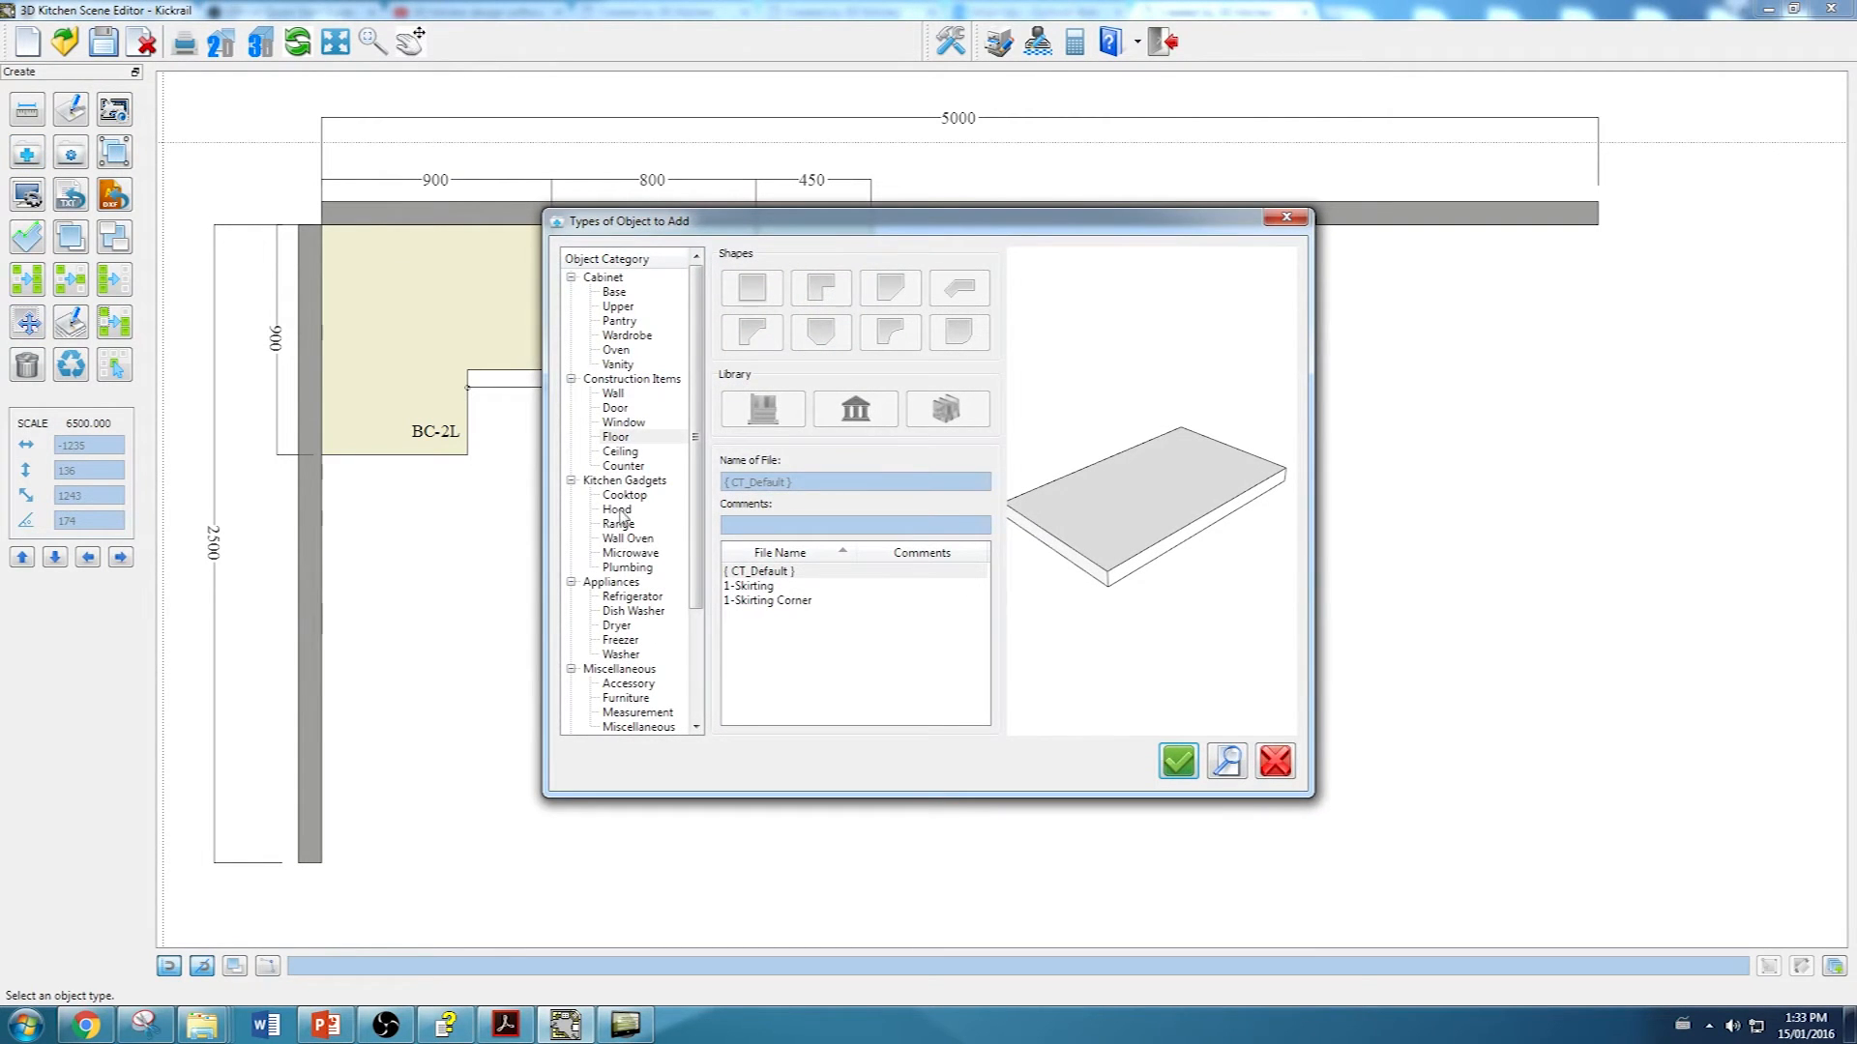
pyautogui.click(772, 573)
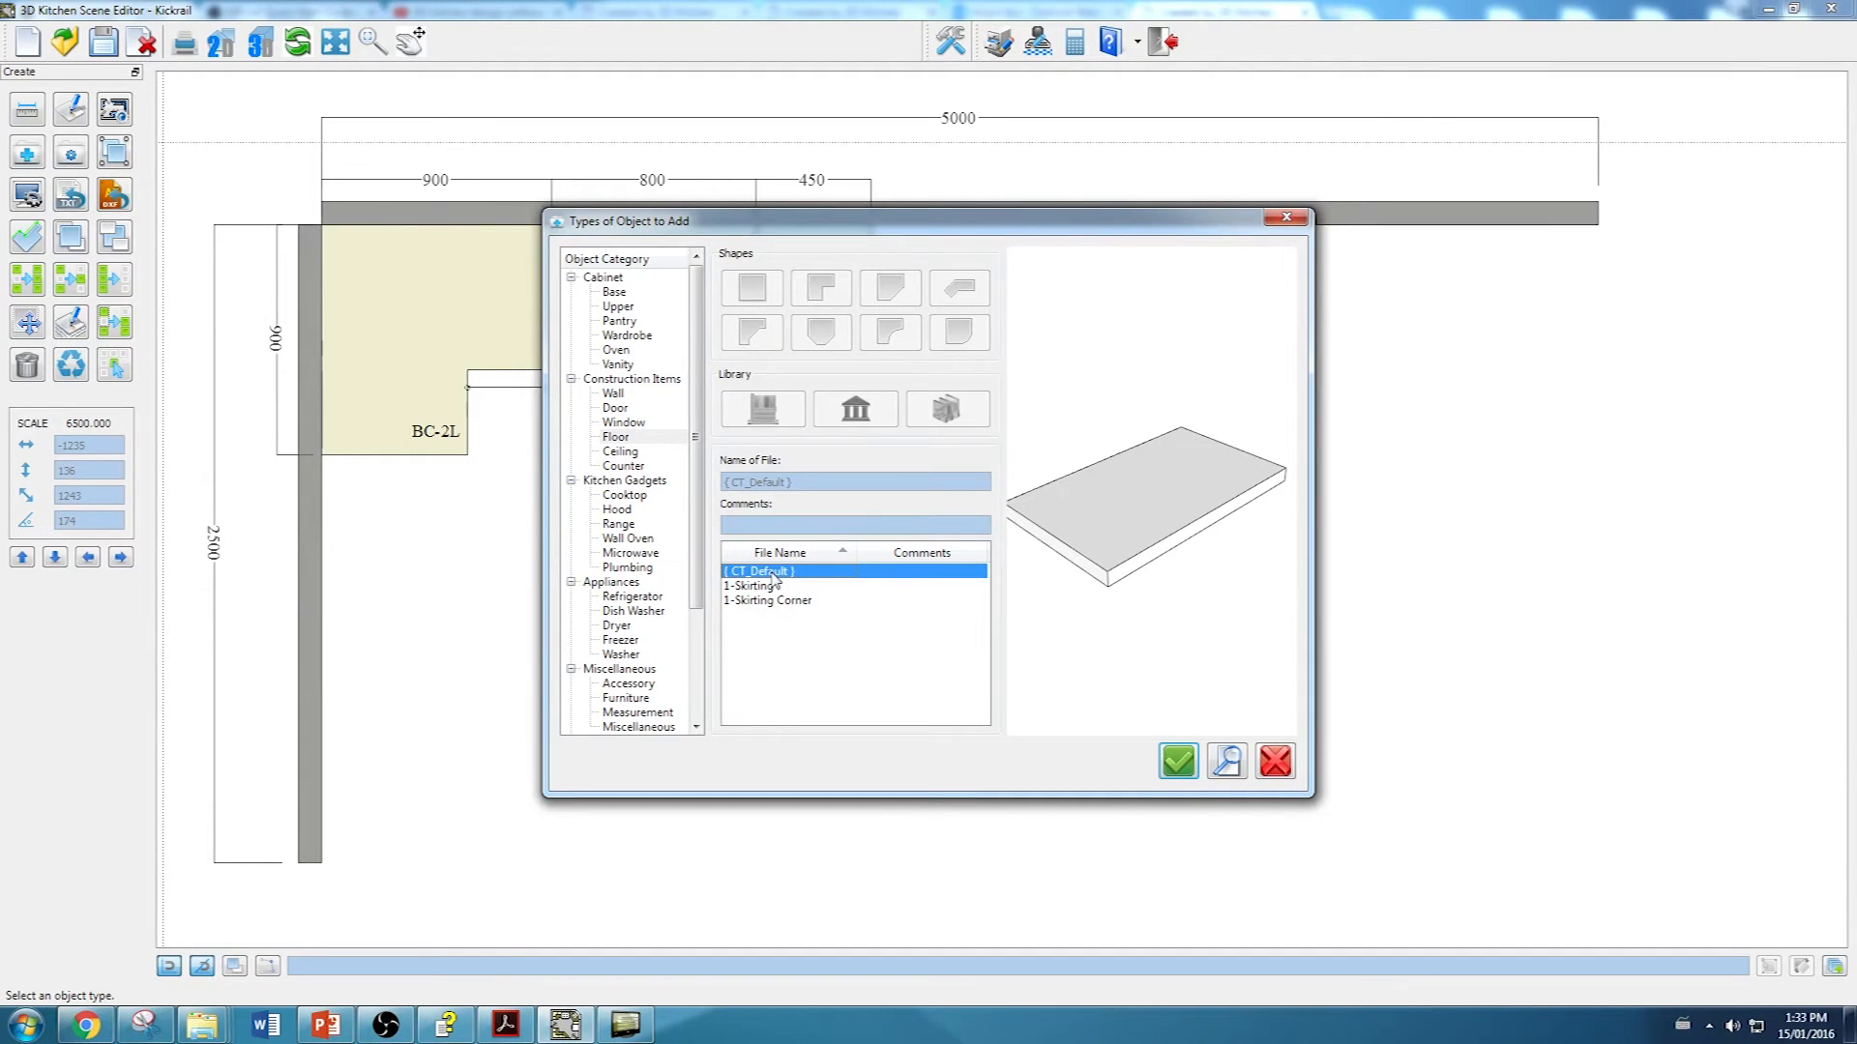
pyautogui.click(1179, 764)
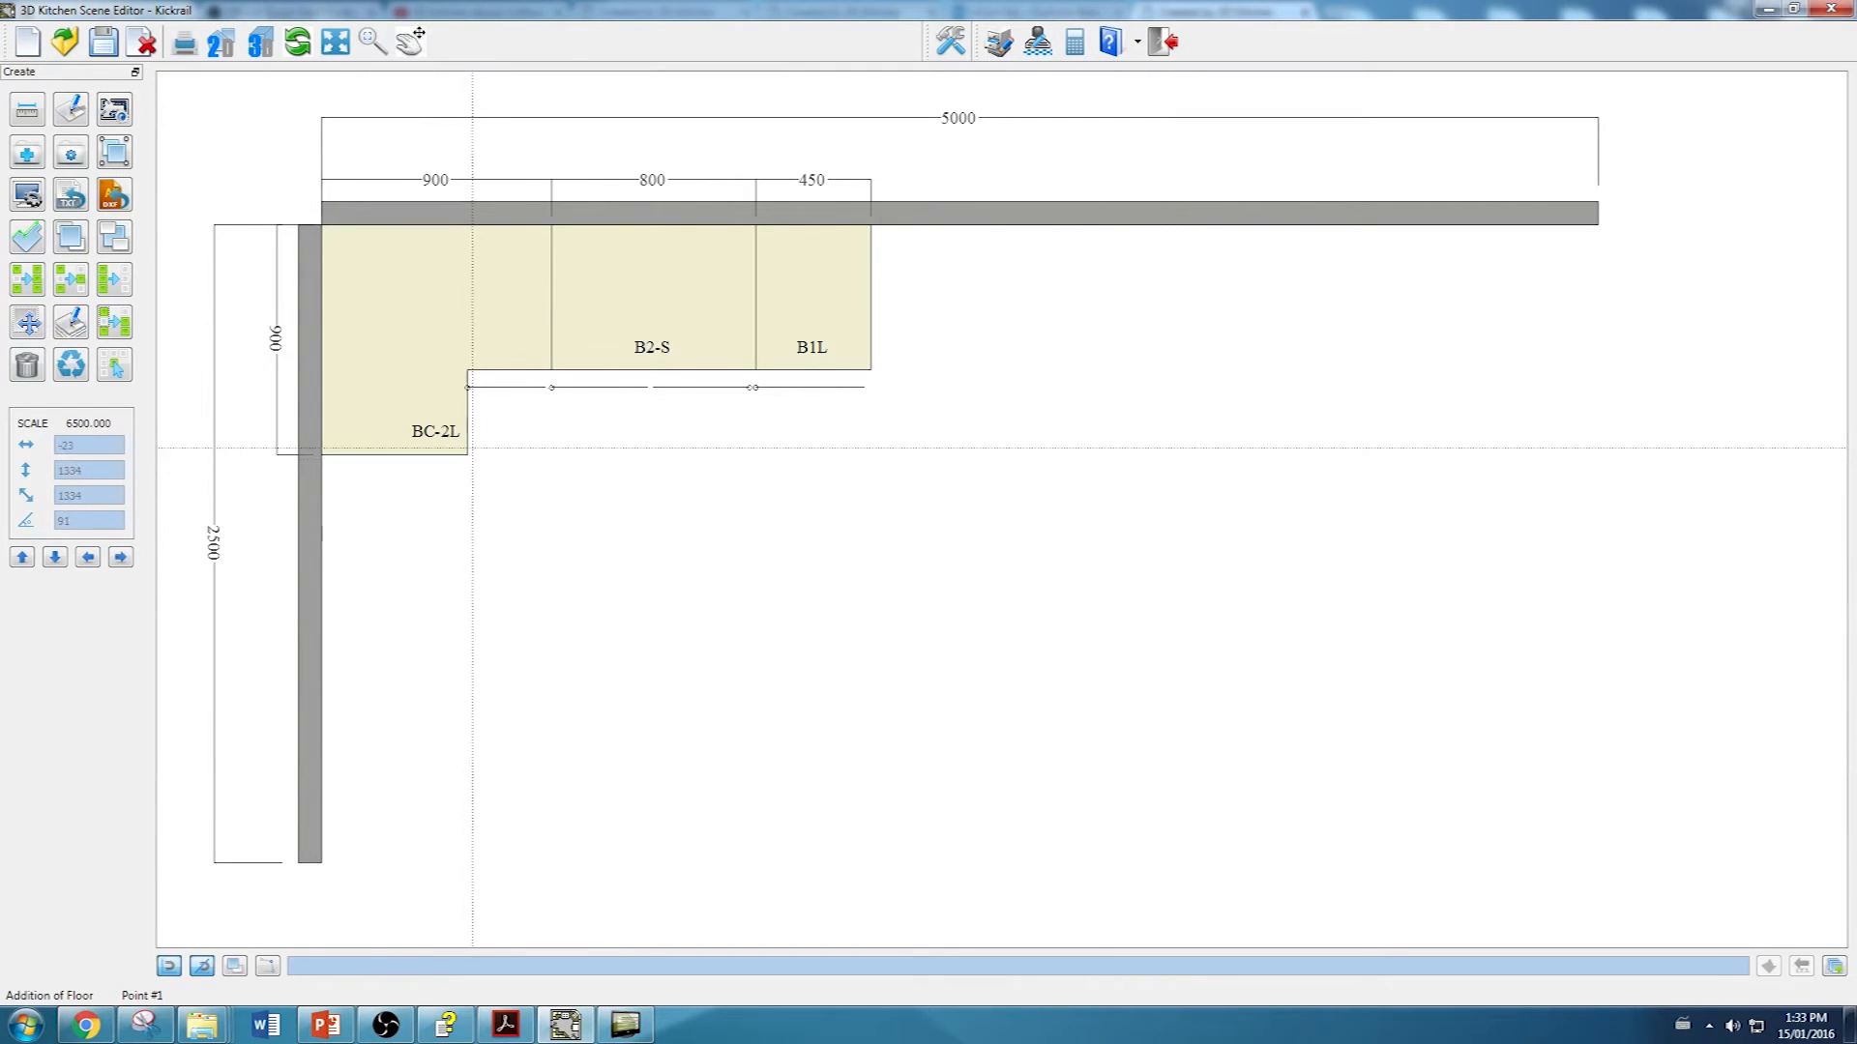
pyautogui.click(463, 451)
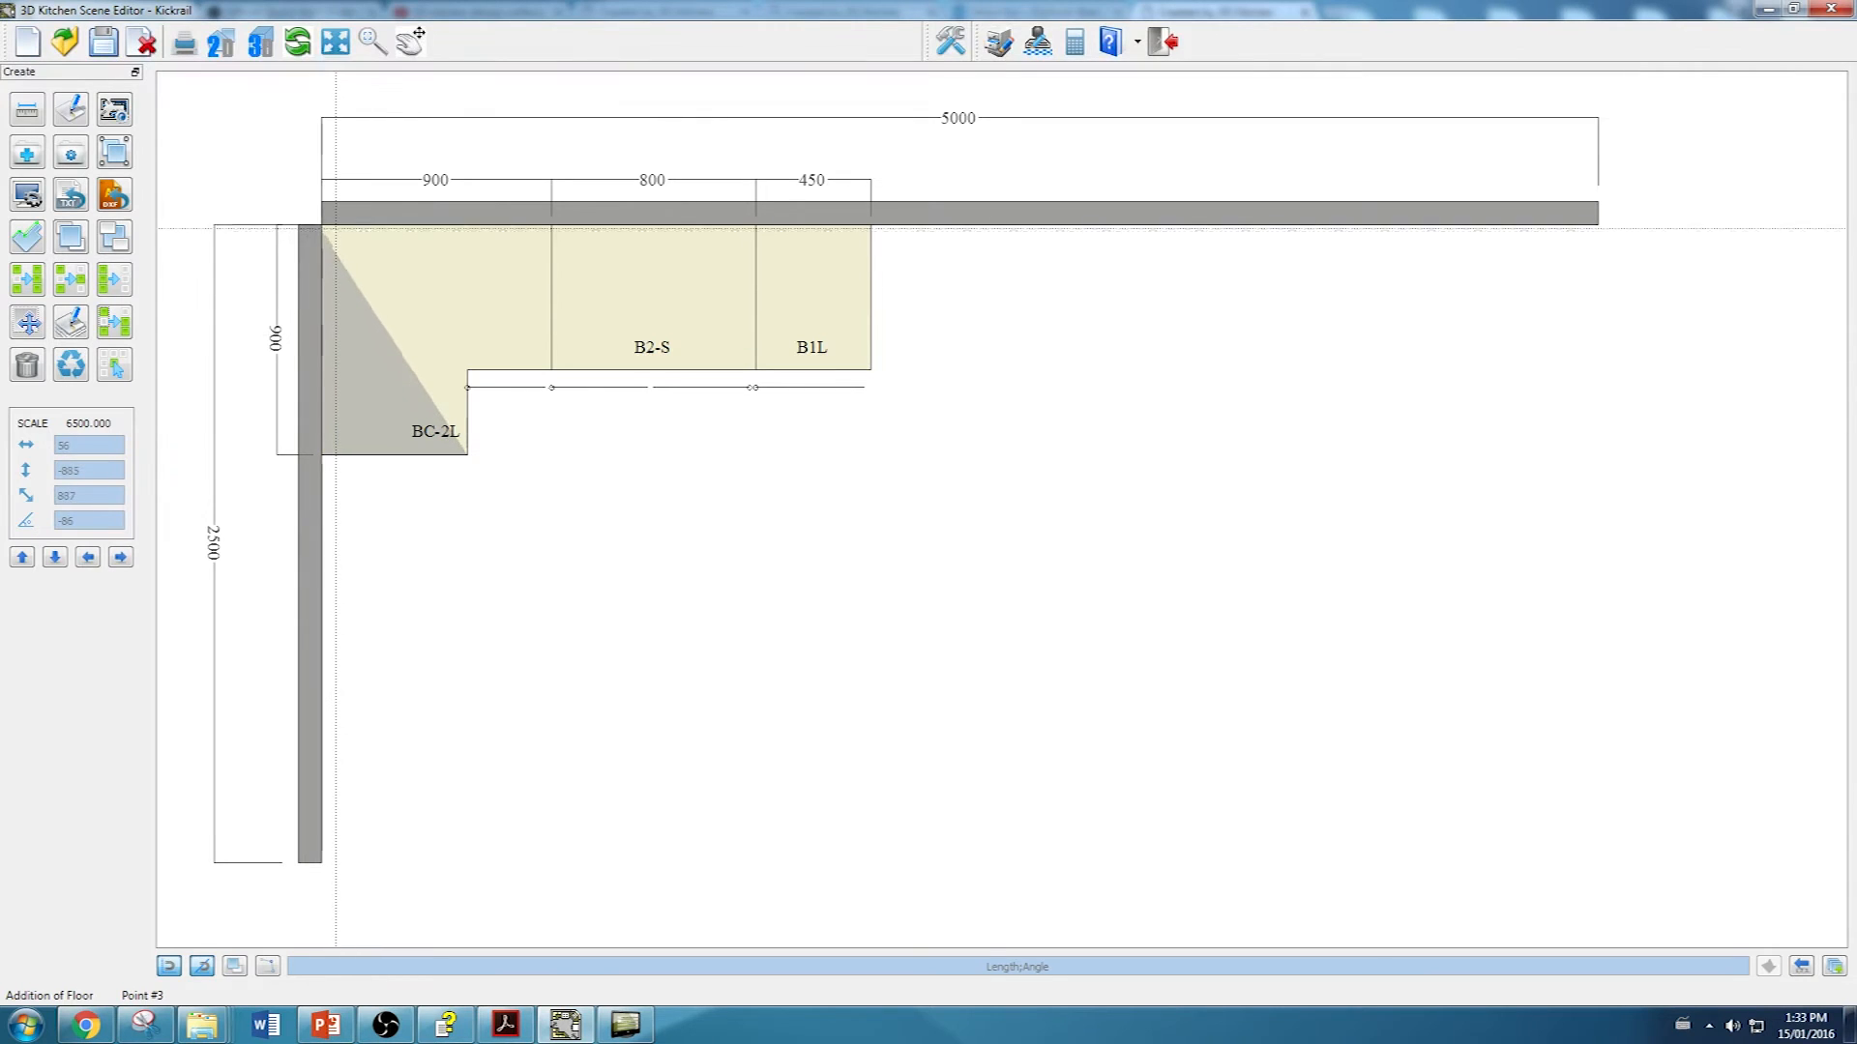
pyautogui.click(336, 224)
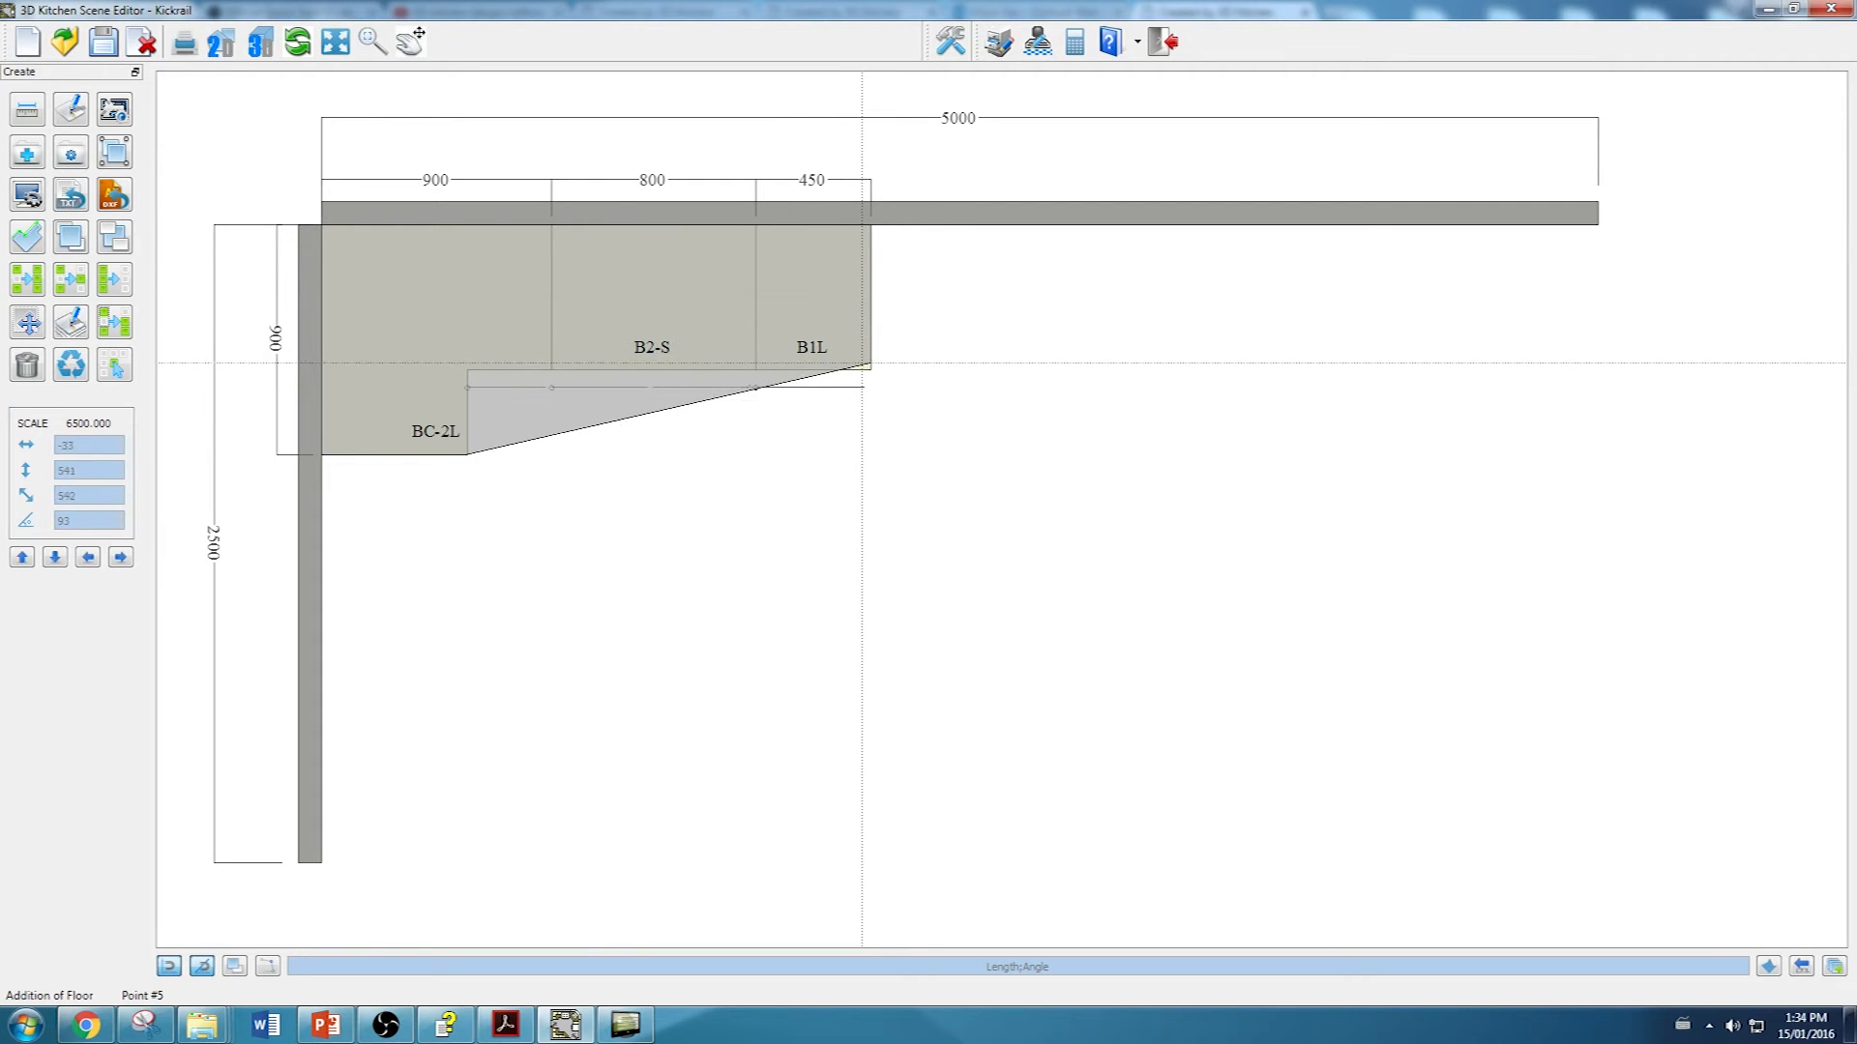
pyautogui.click(870, 367)
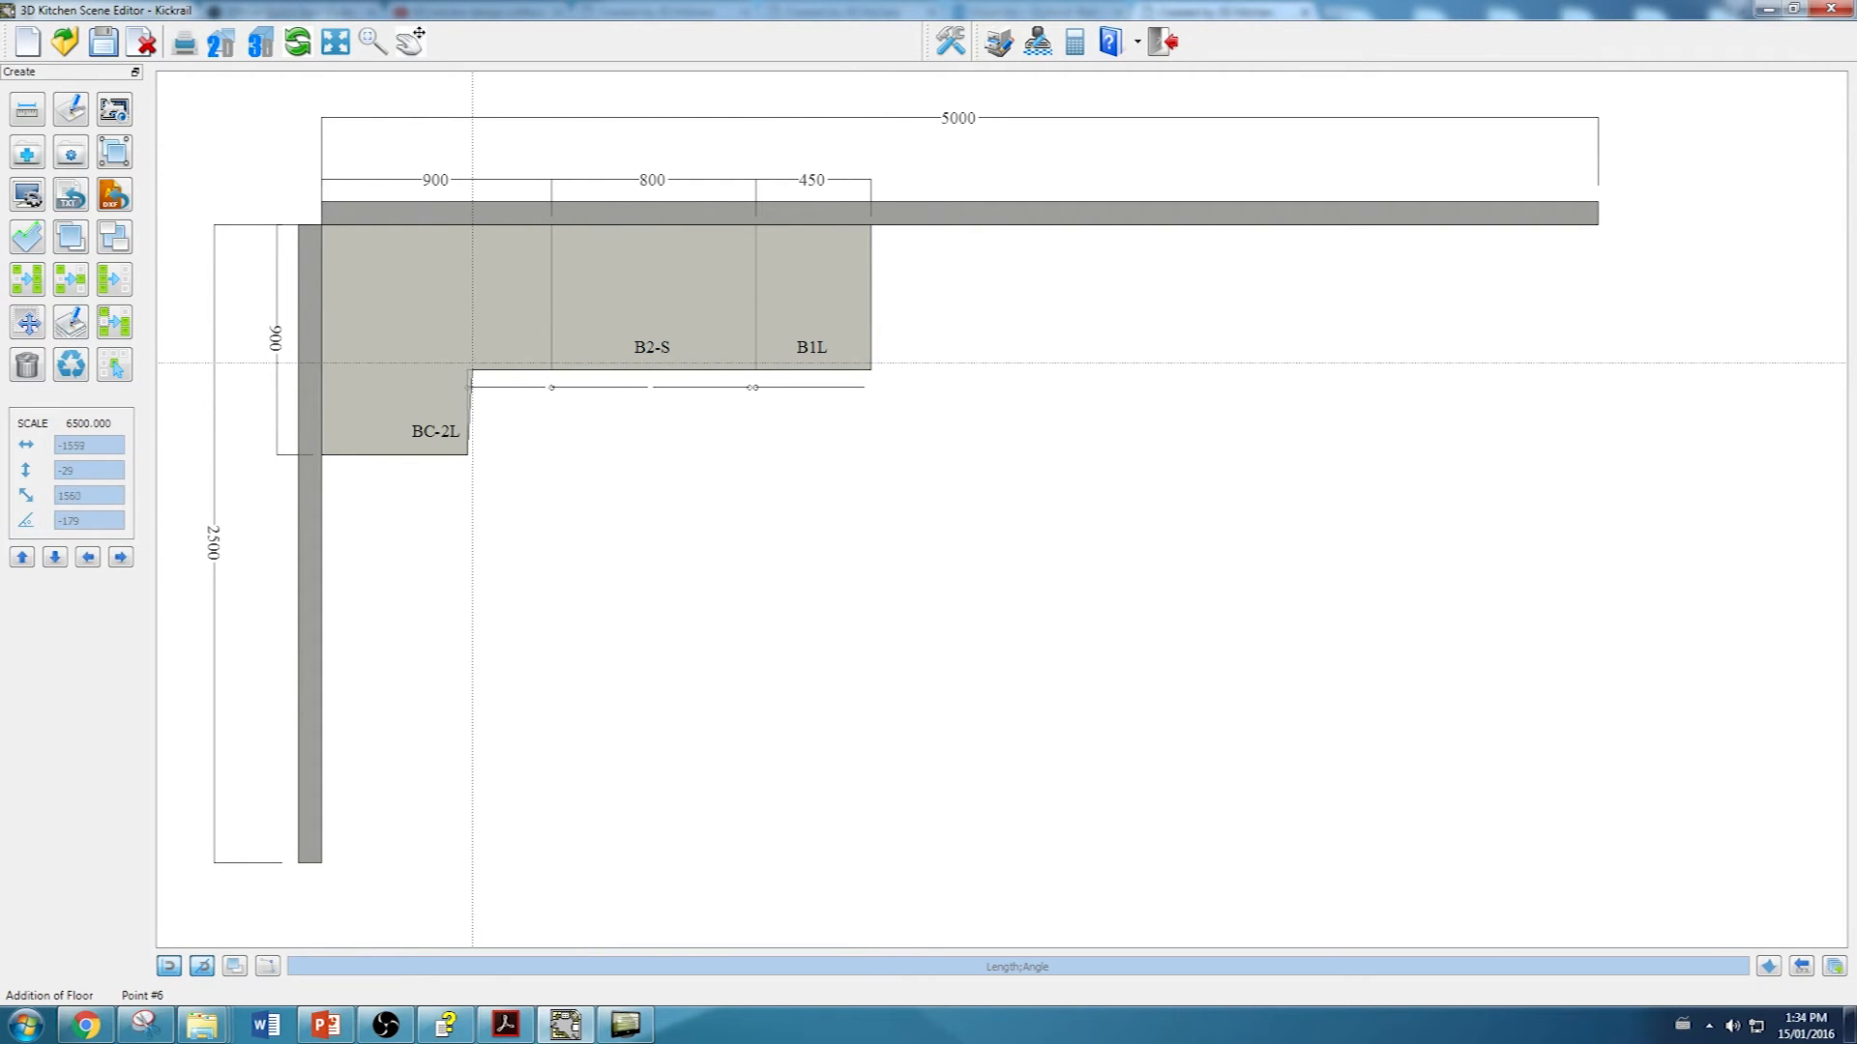
pyautogui.click(469, 369)
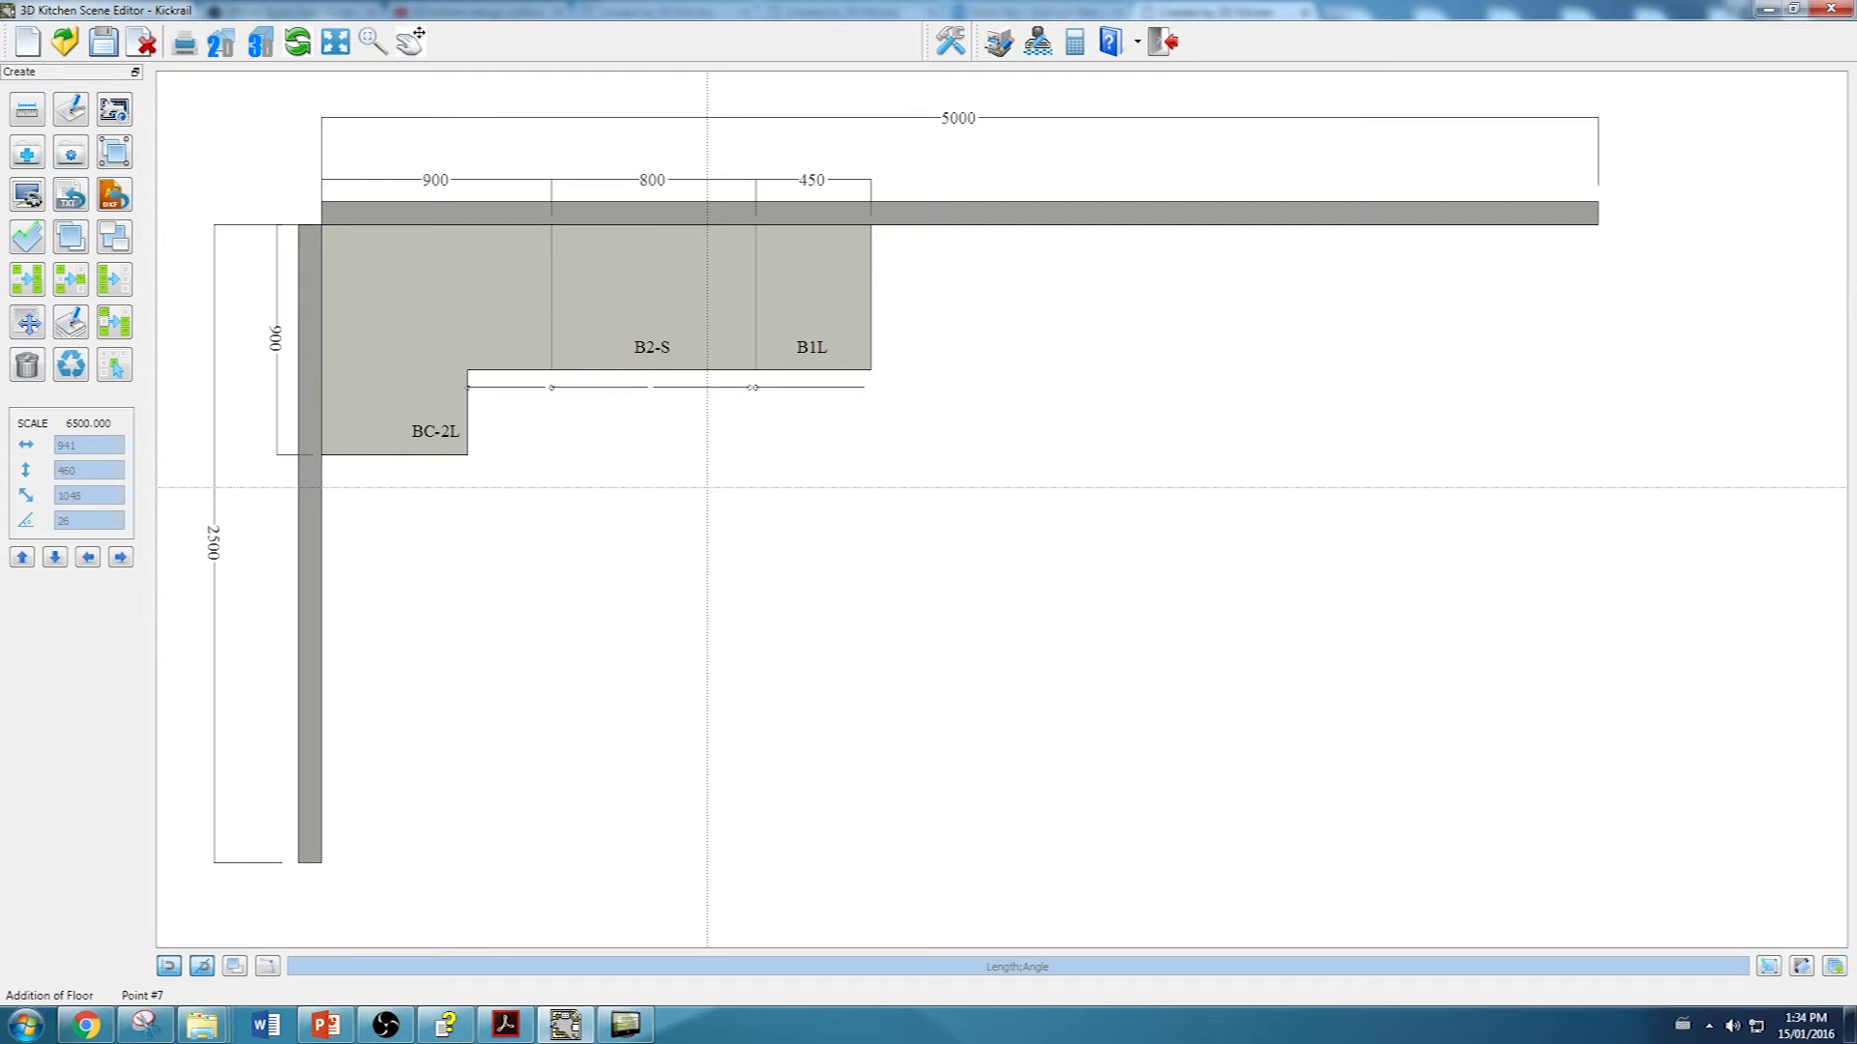
# Step: Finish the L-shaped kickrail floor outline and offset its four exposed edges, away from the walls, by -75
pyautogui.rightClick(707, 487)
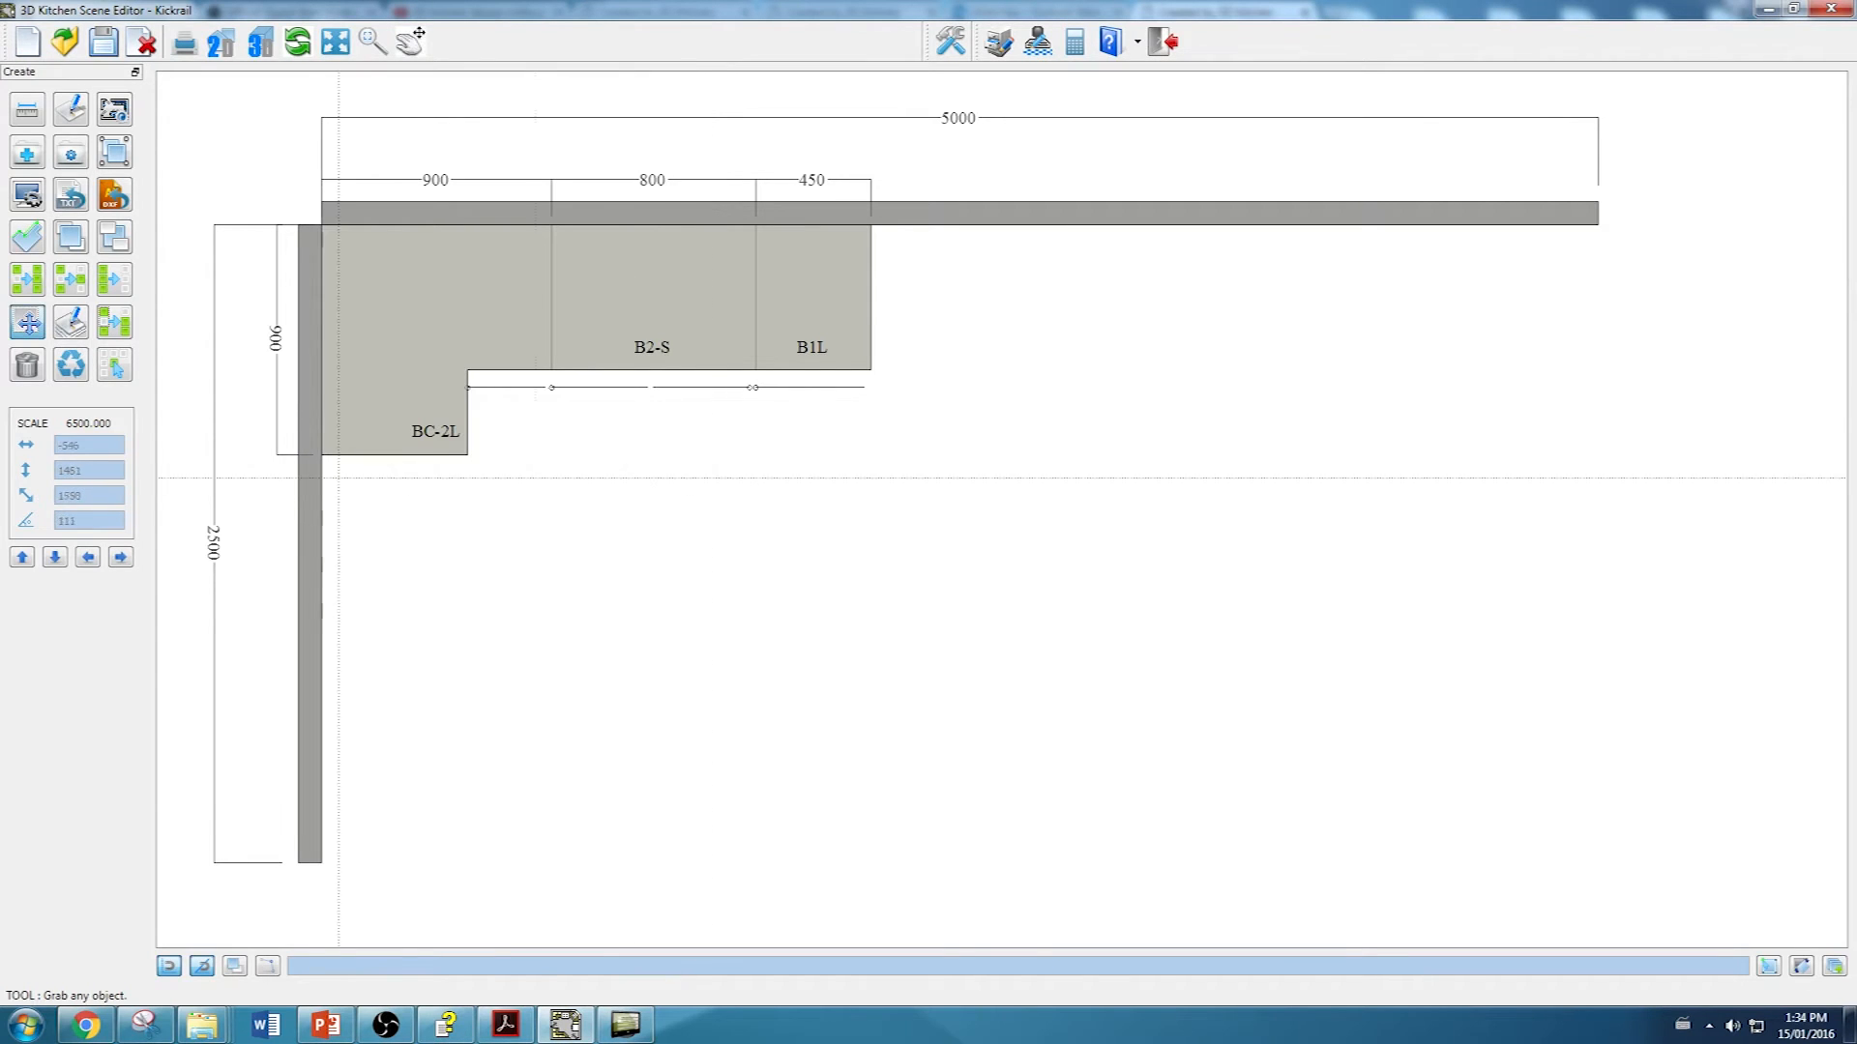
pyautogui.click(35, 248)
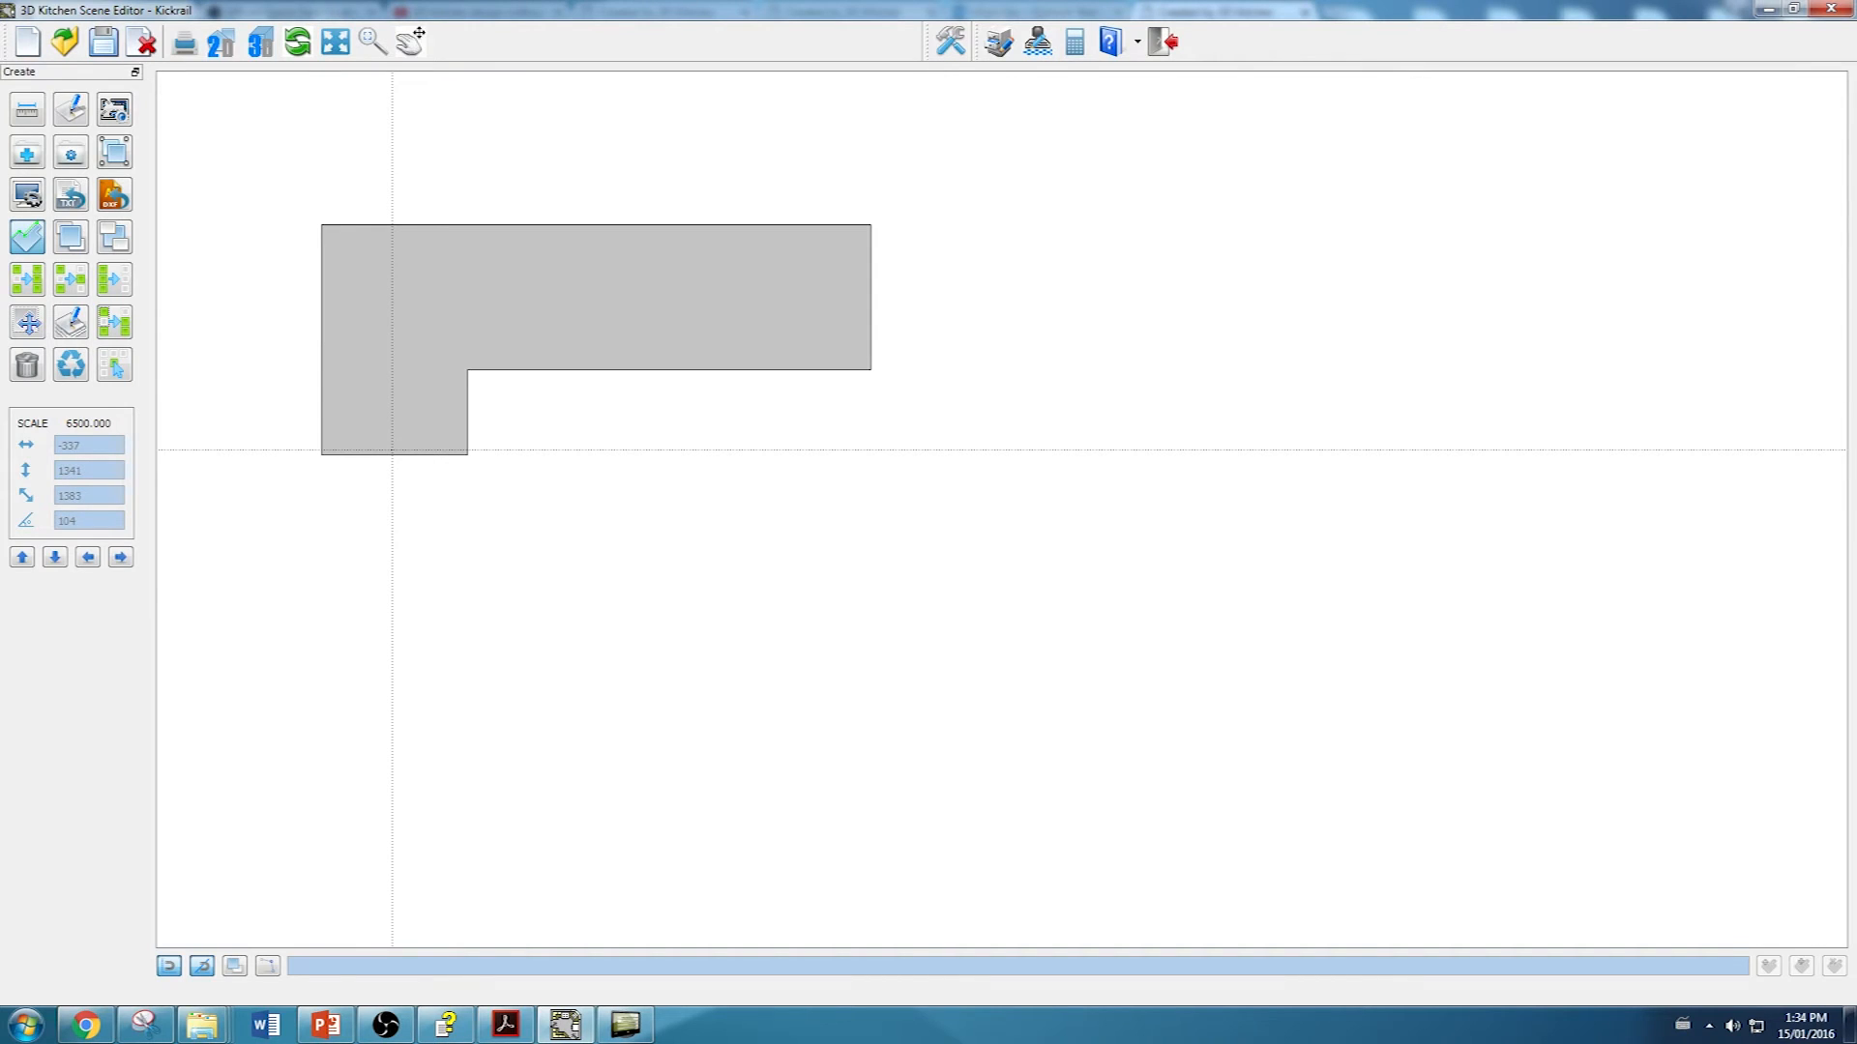
pyautogui.click(392, 450)
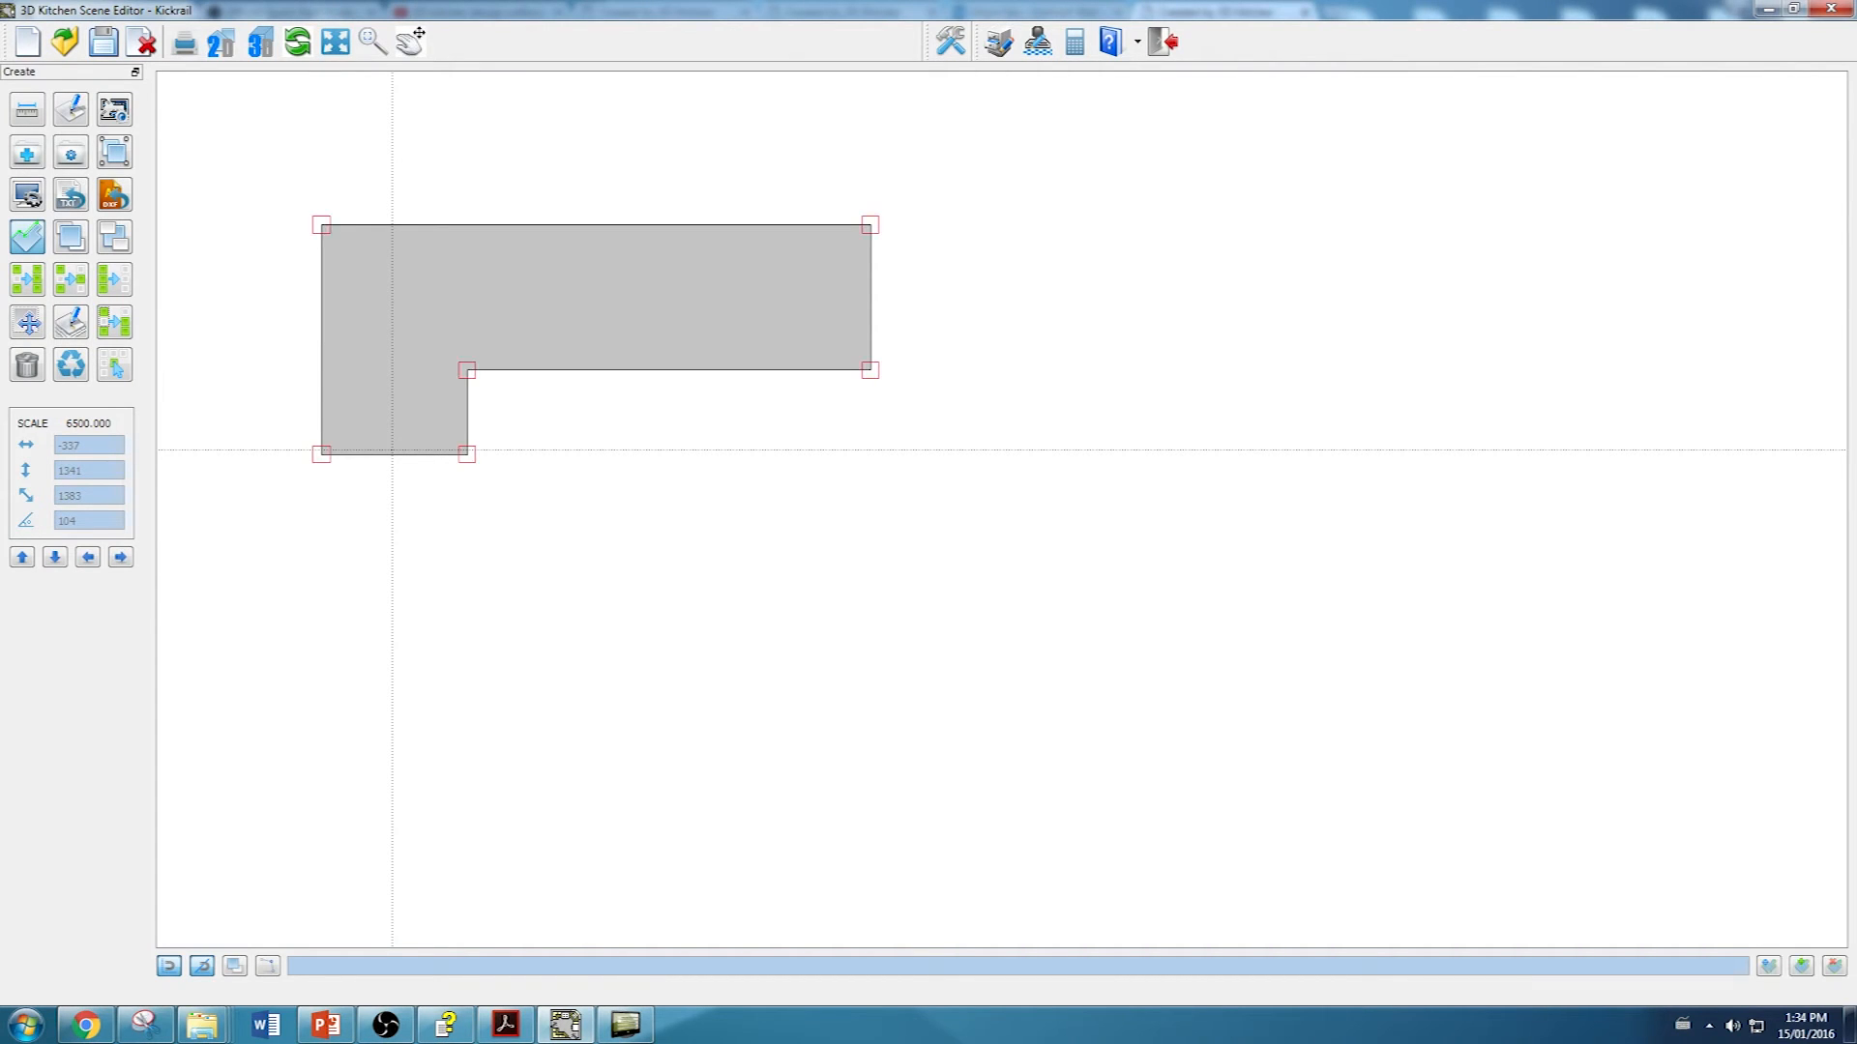
pyautogui.click(392, 450)
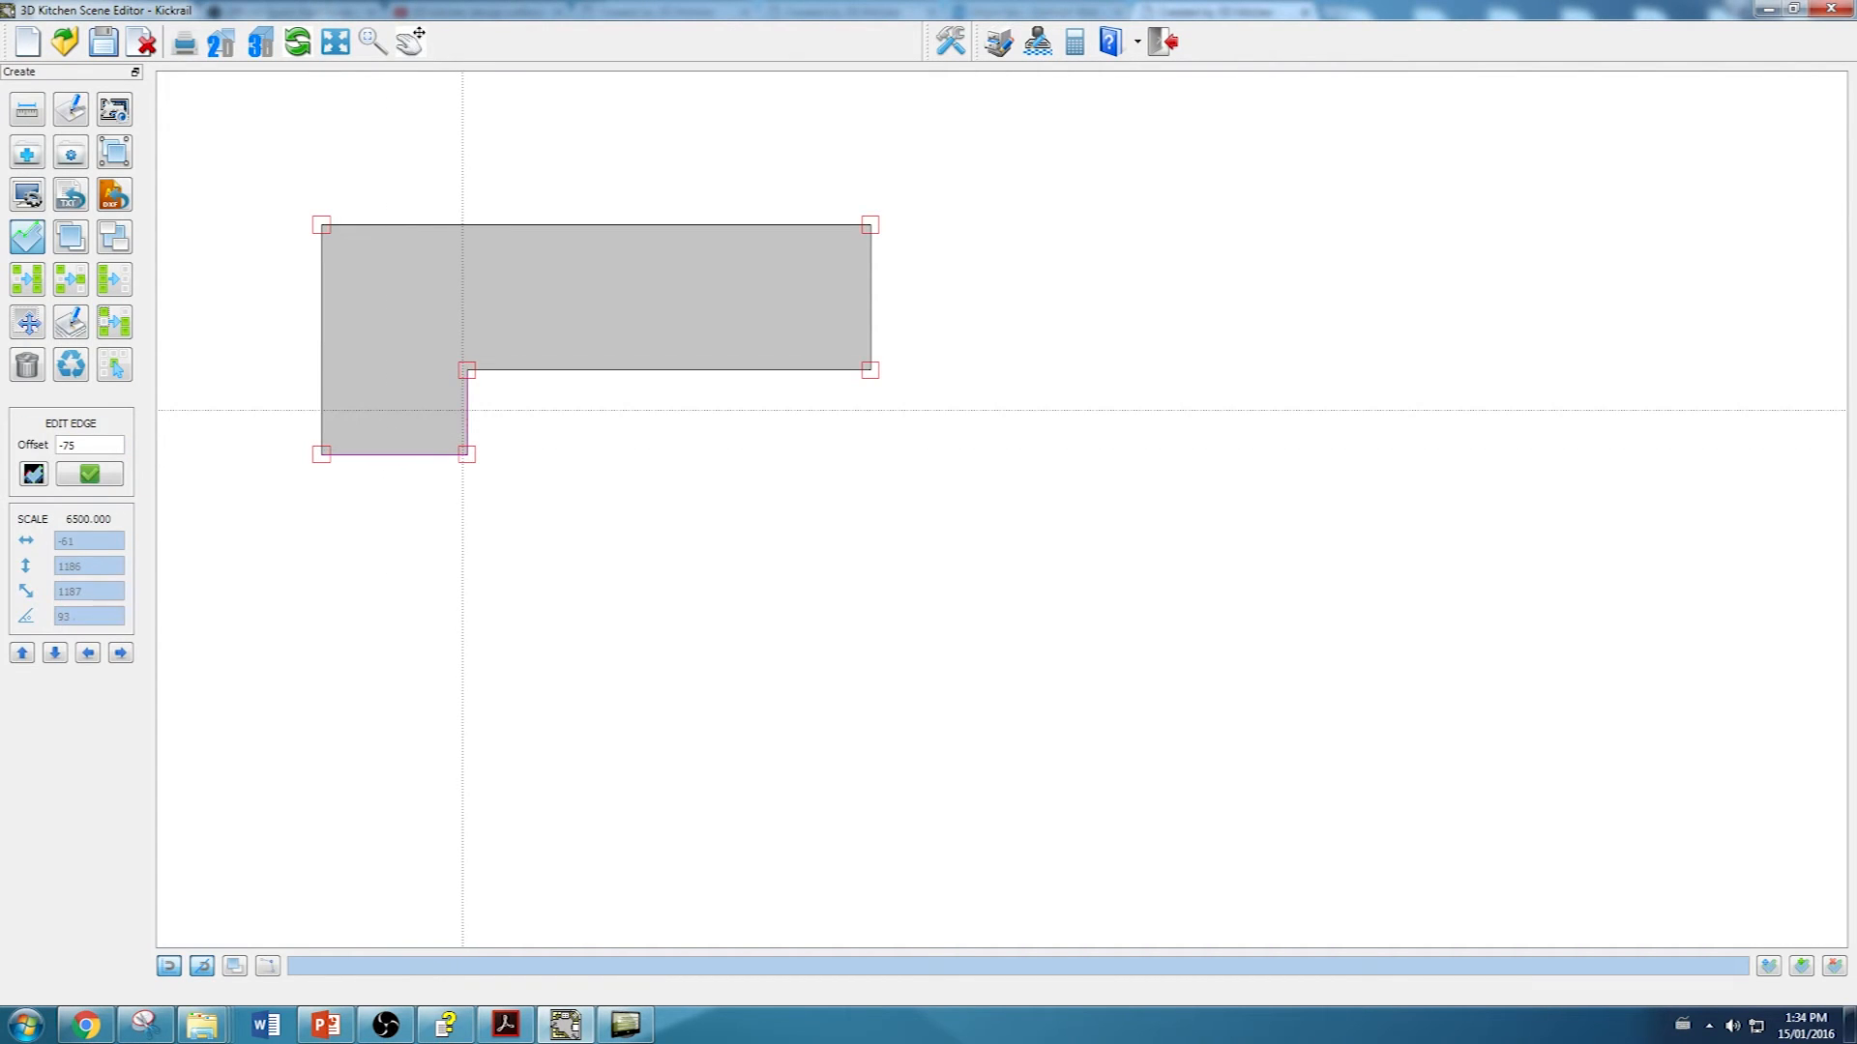
pyautogui.scroll(1, 656, 367)
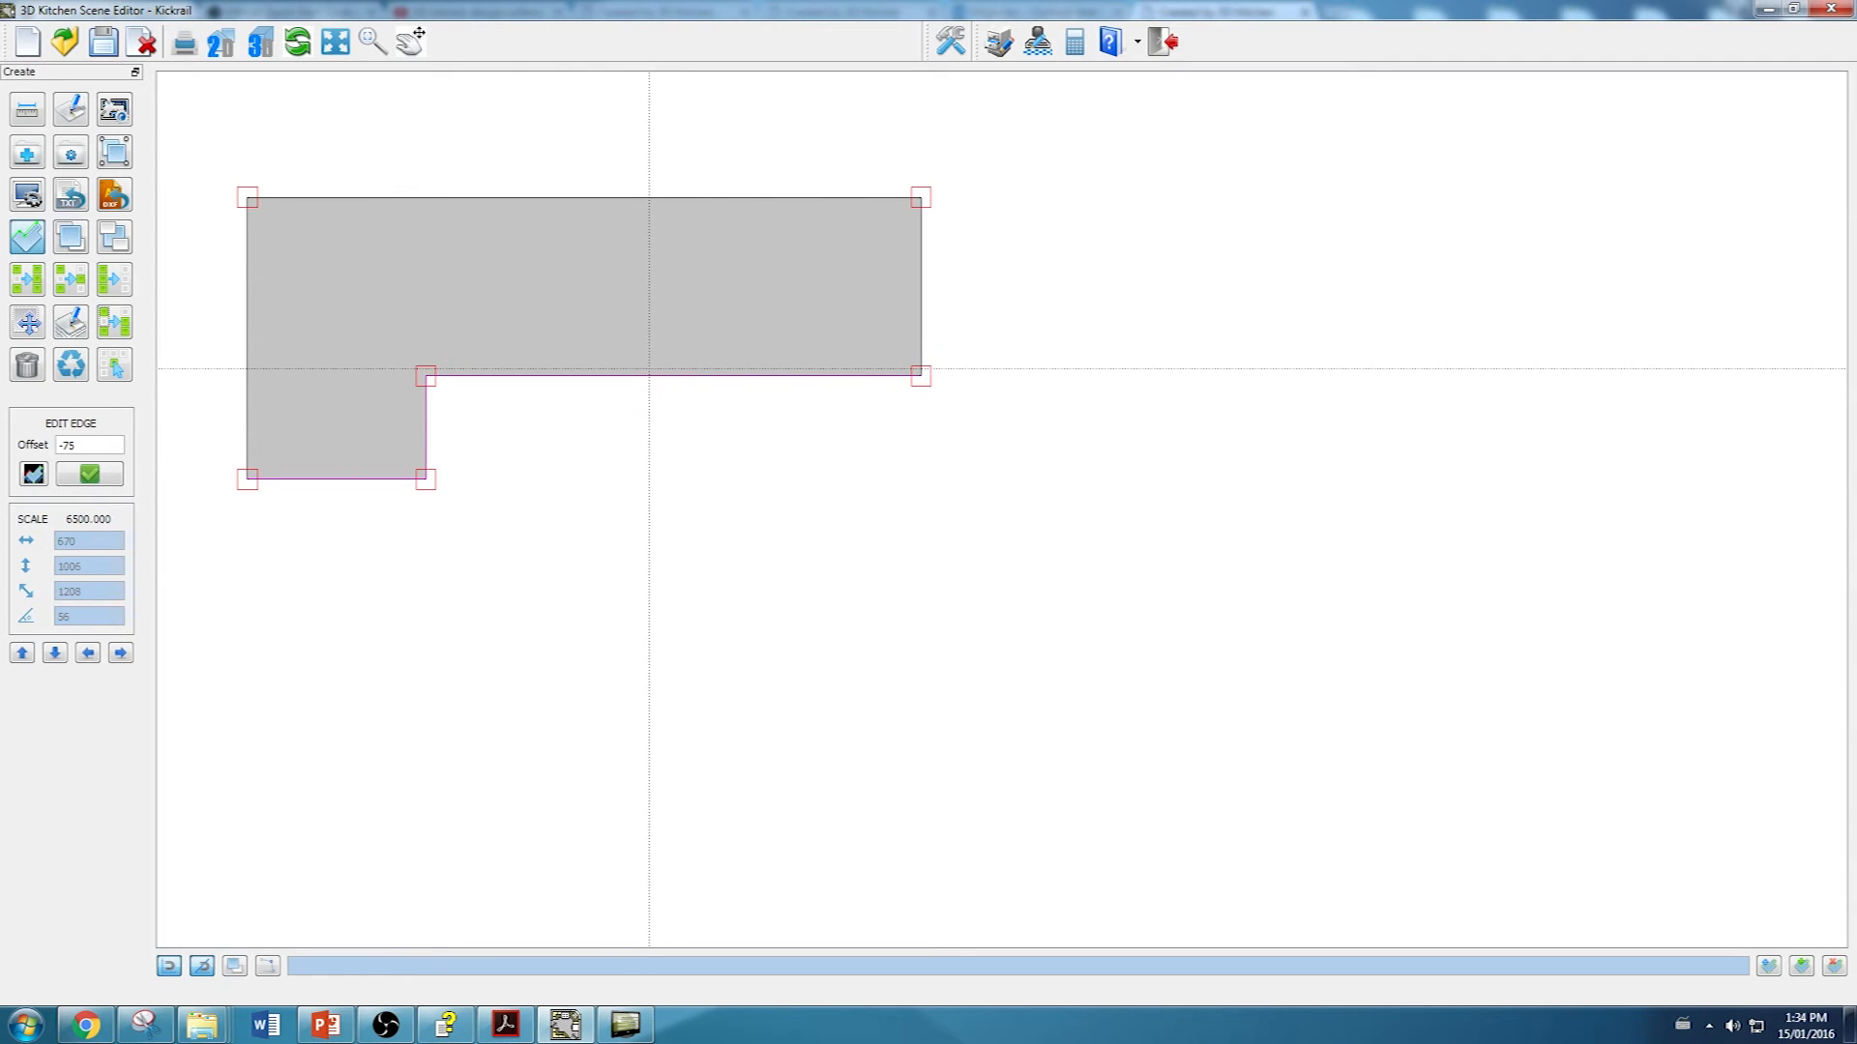
pyautogui.scroll(1, 917, 290)
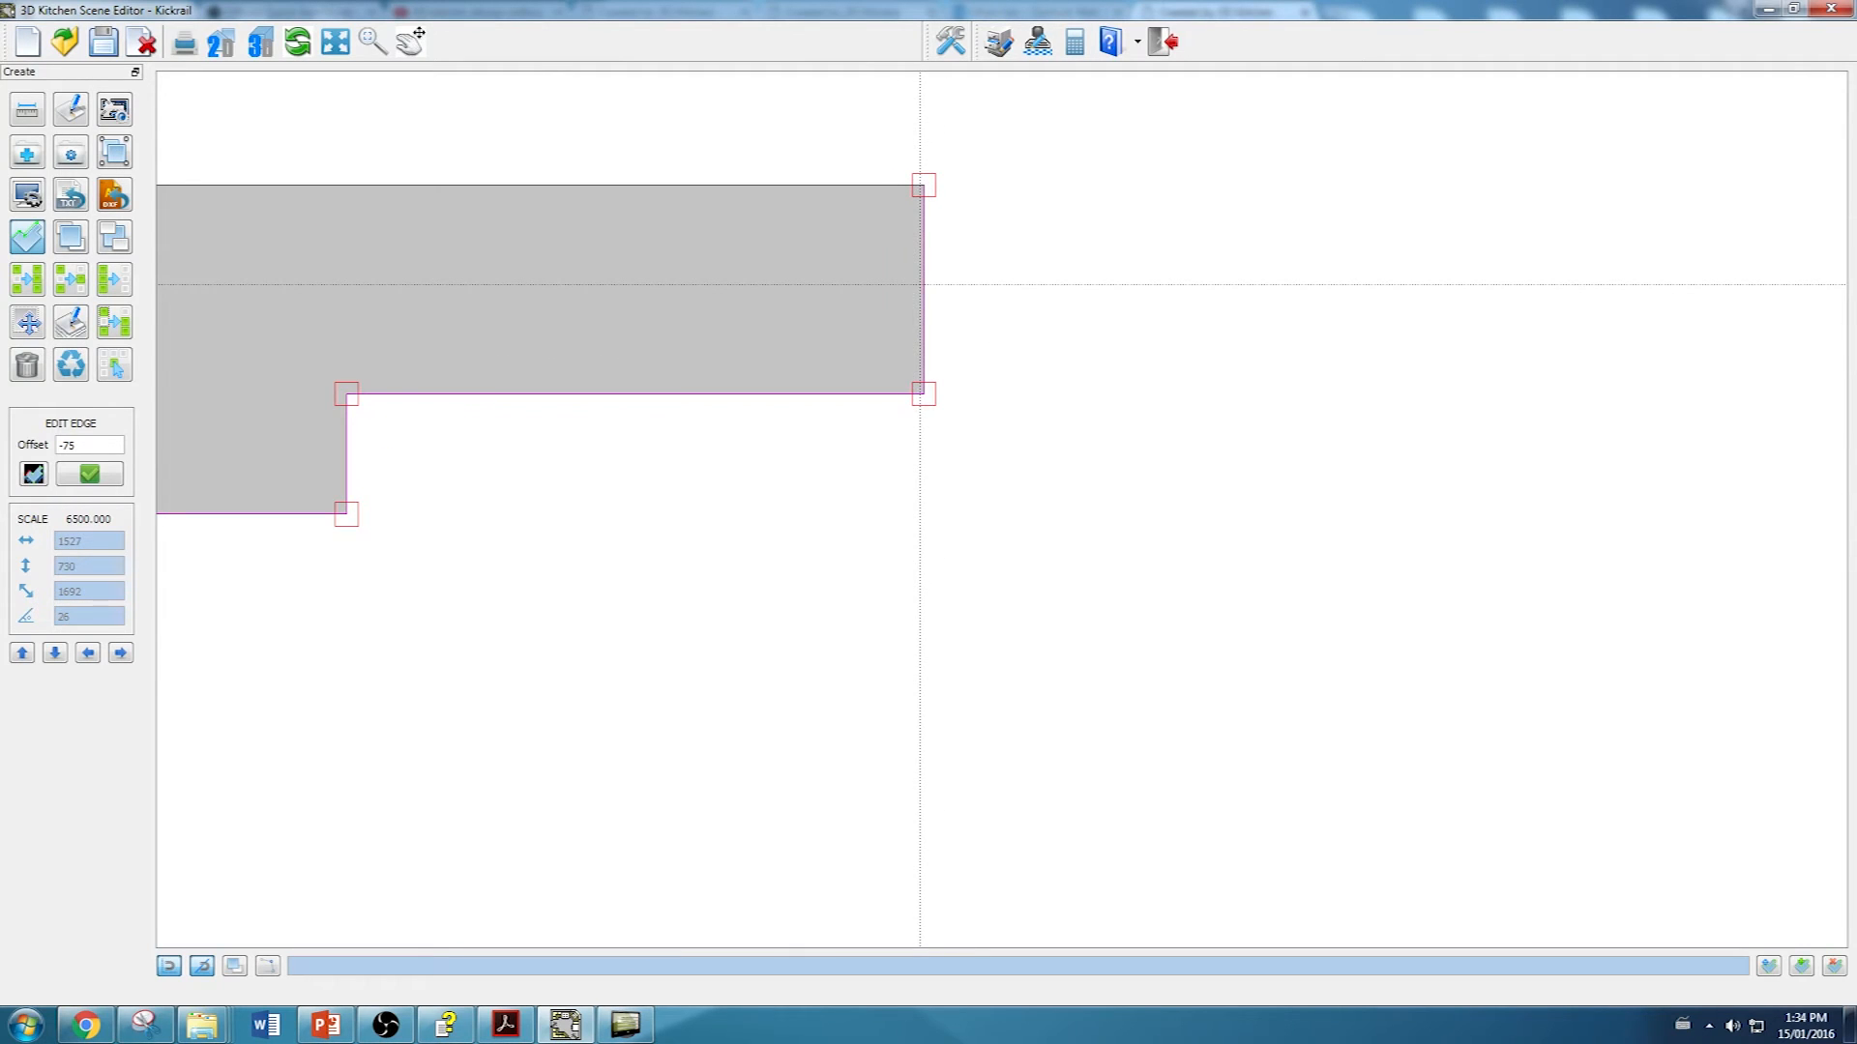
pyautogui.scroll(-2, 919, 284)
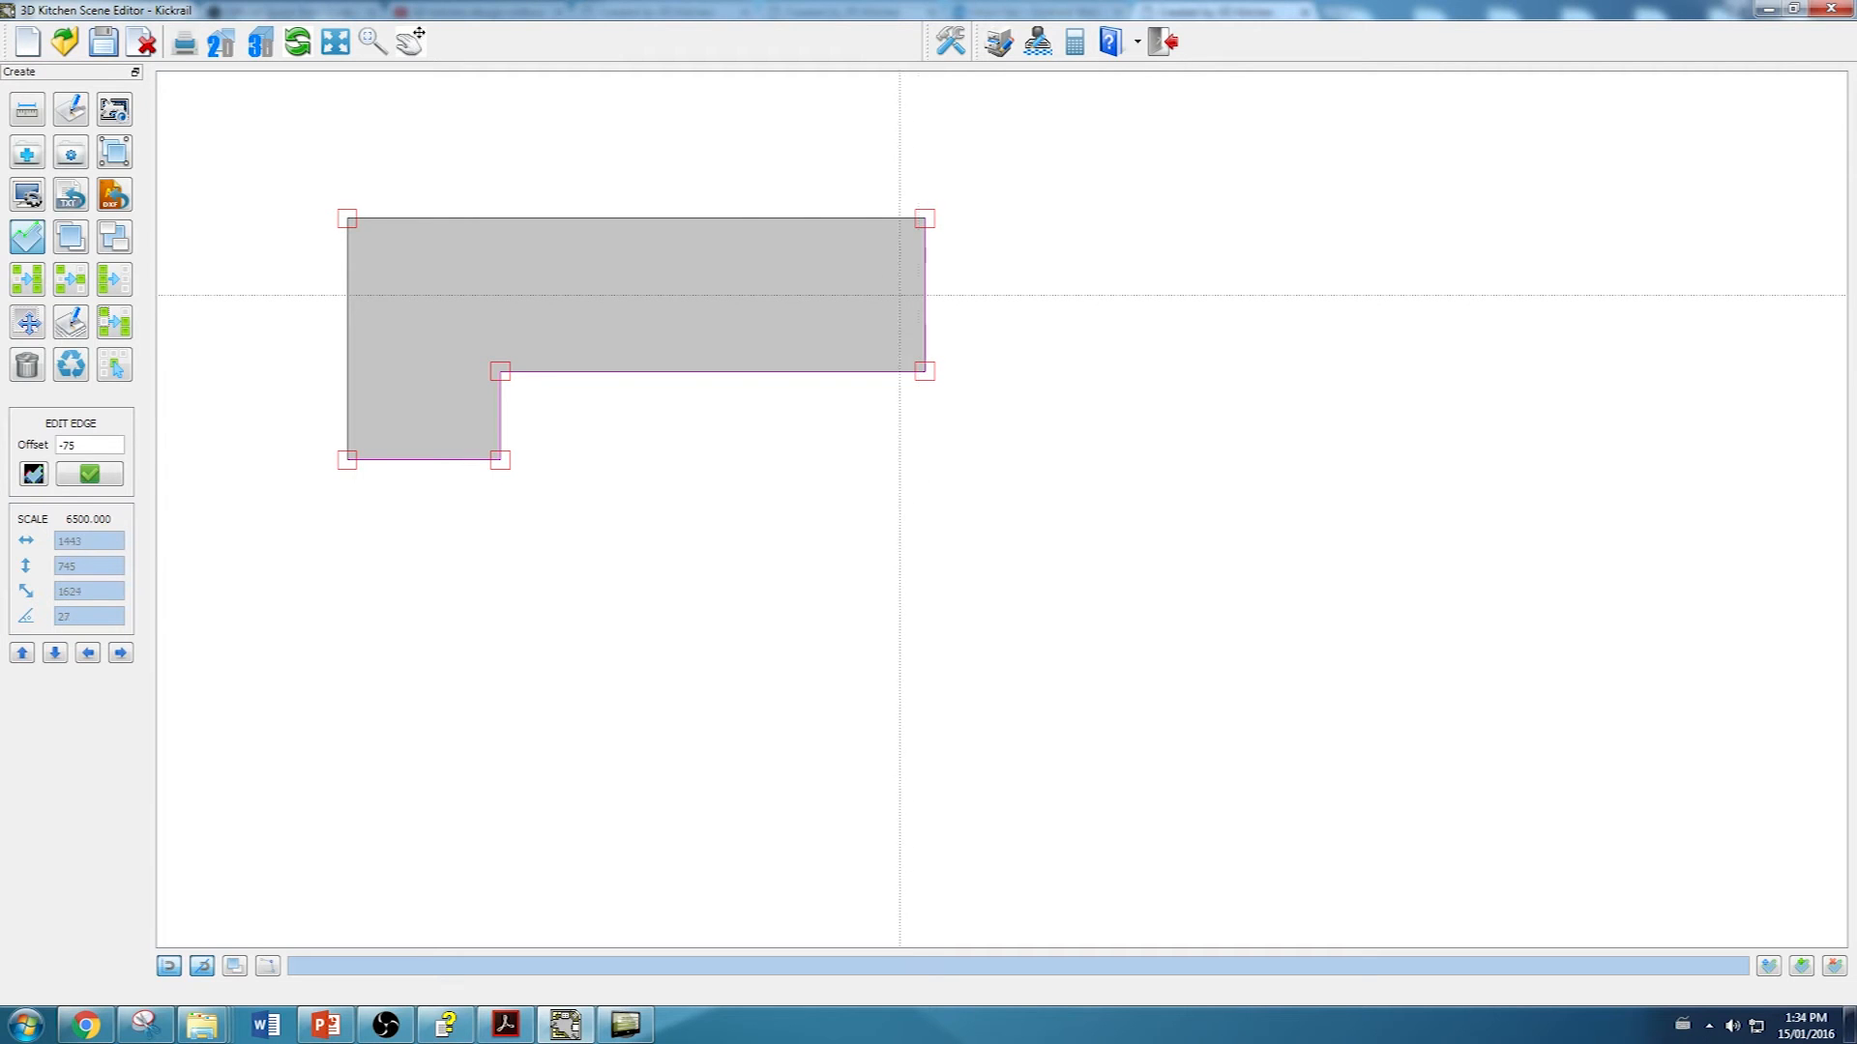
pyautogui.click(91, 475)
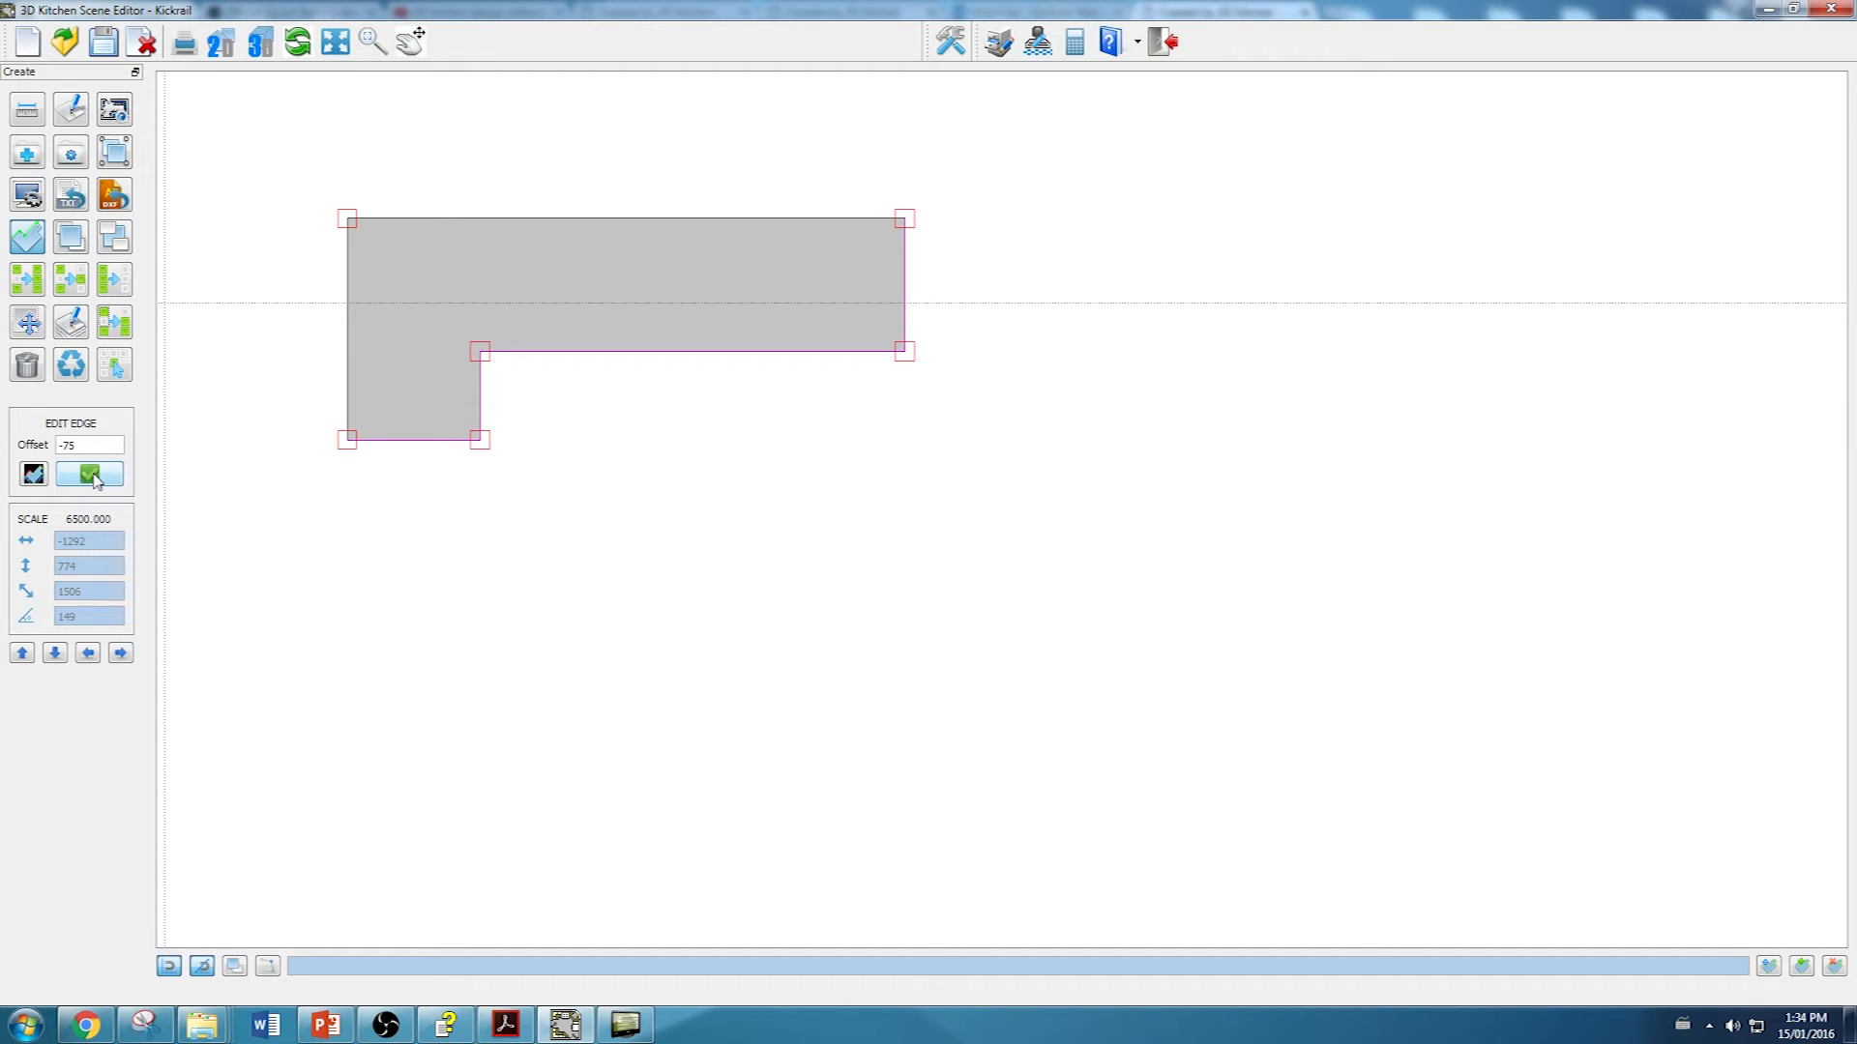
pyautogui.click(297, 41)
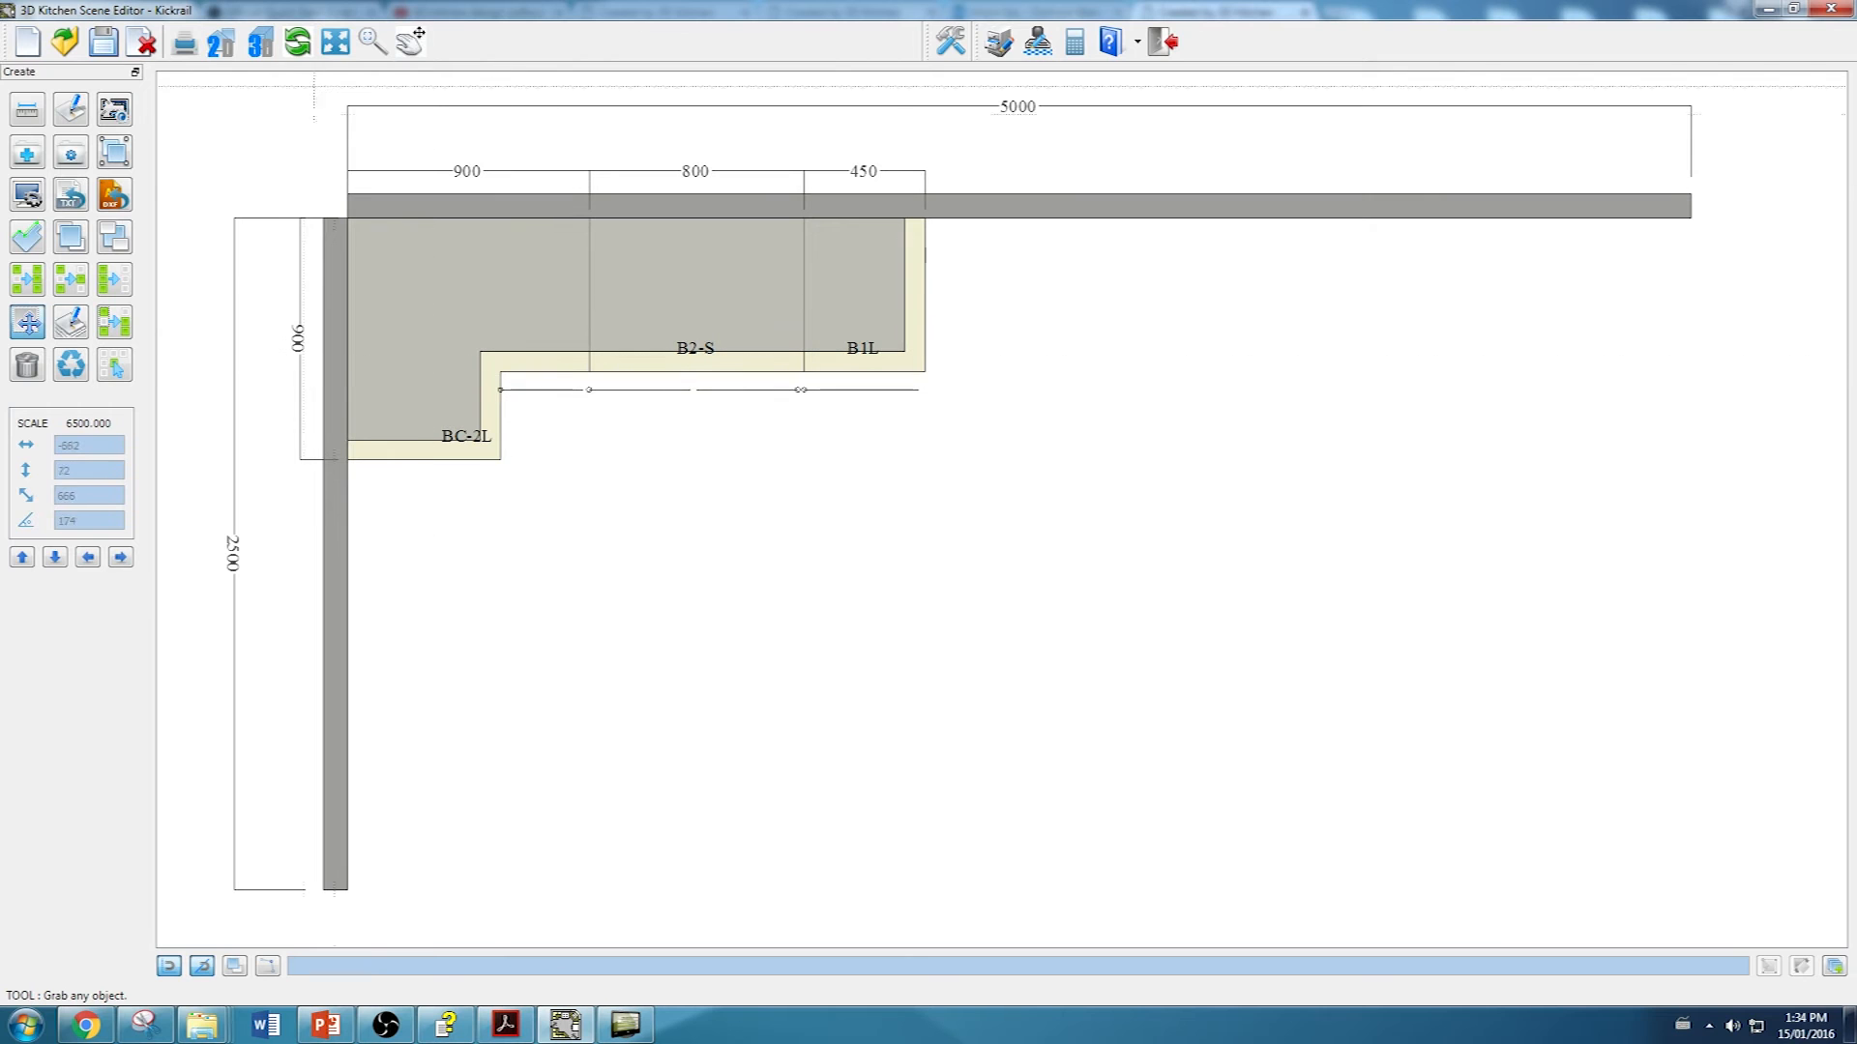
# Step: Inspect the recessed kickrail beneath the base cabinets in the rendered 3D view from the front and side
pyautogui.click(272, 50)
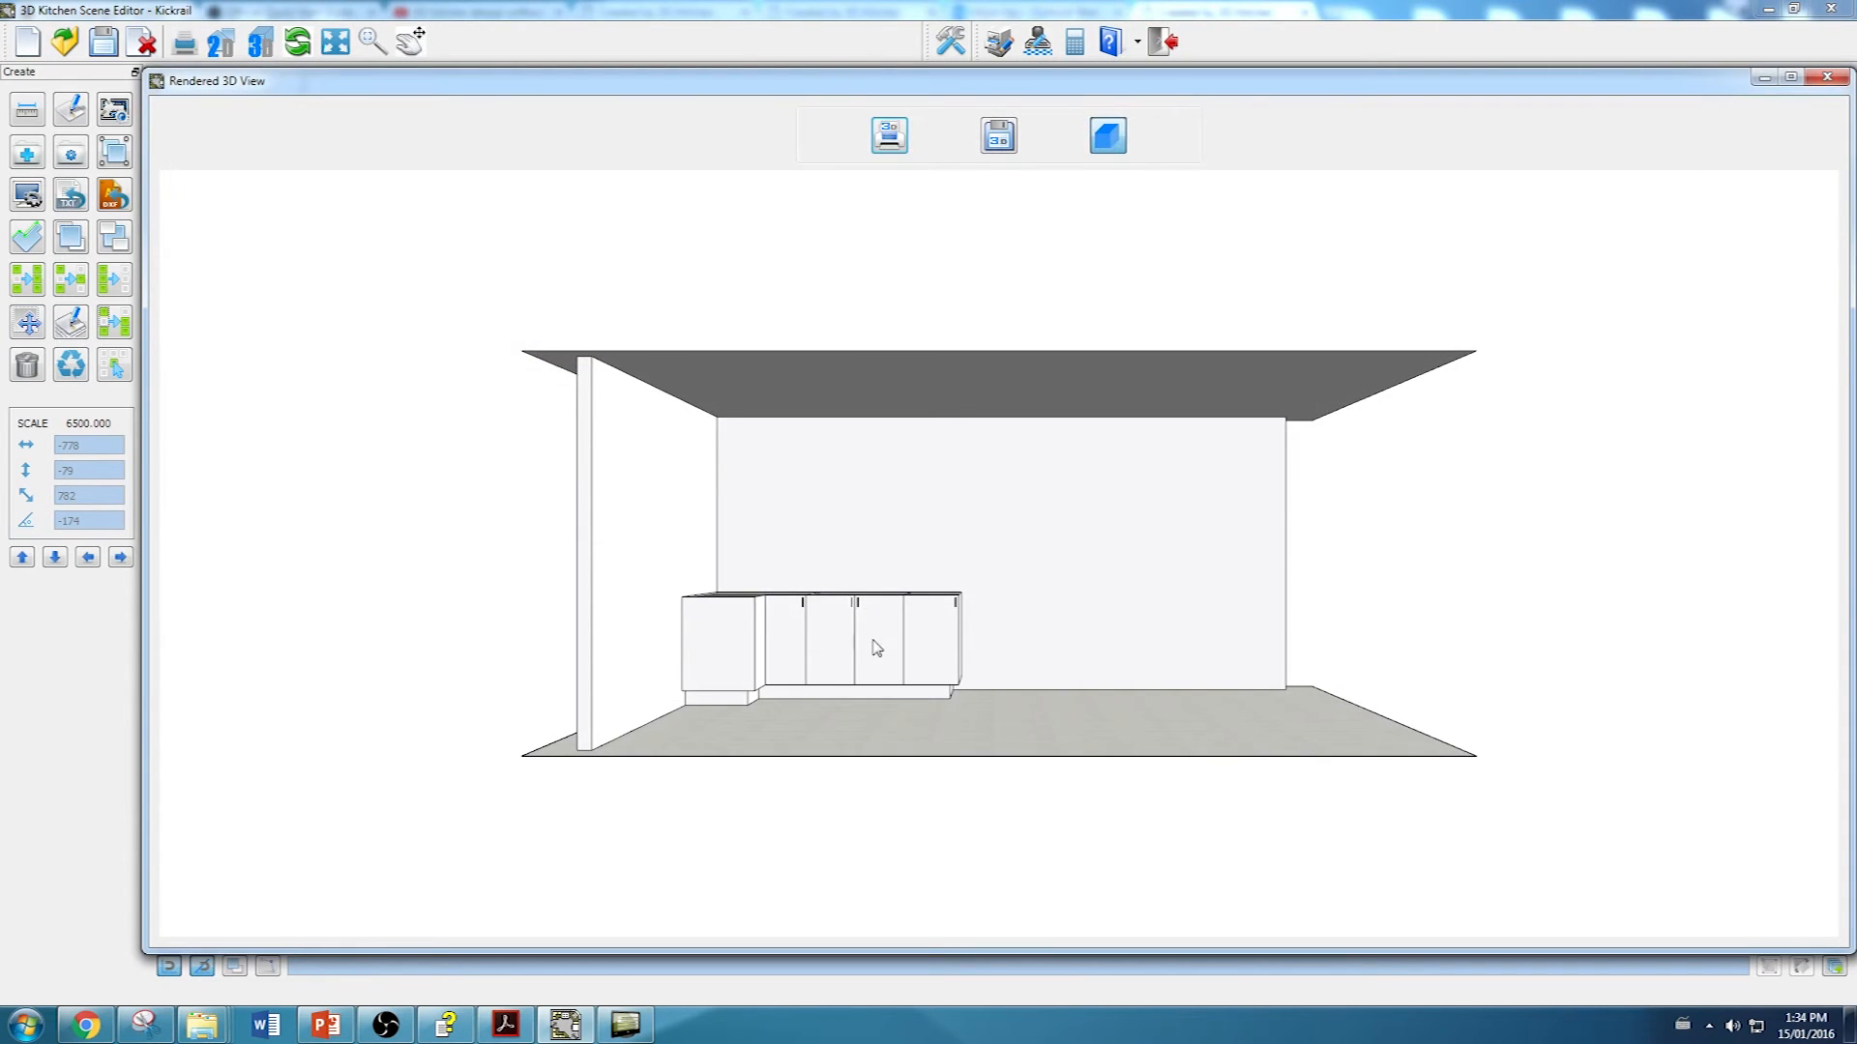
pyautogui.scroll(3, 865, 691)
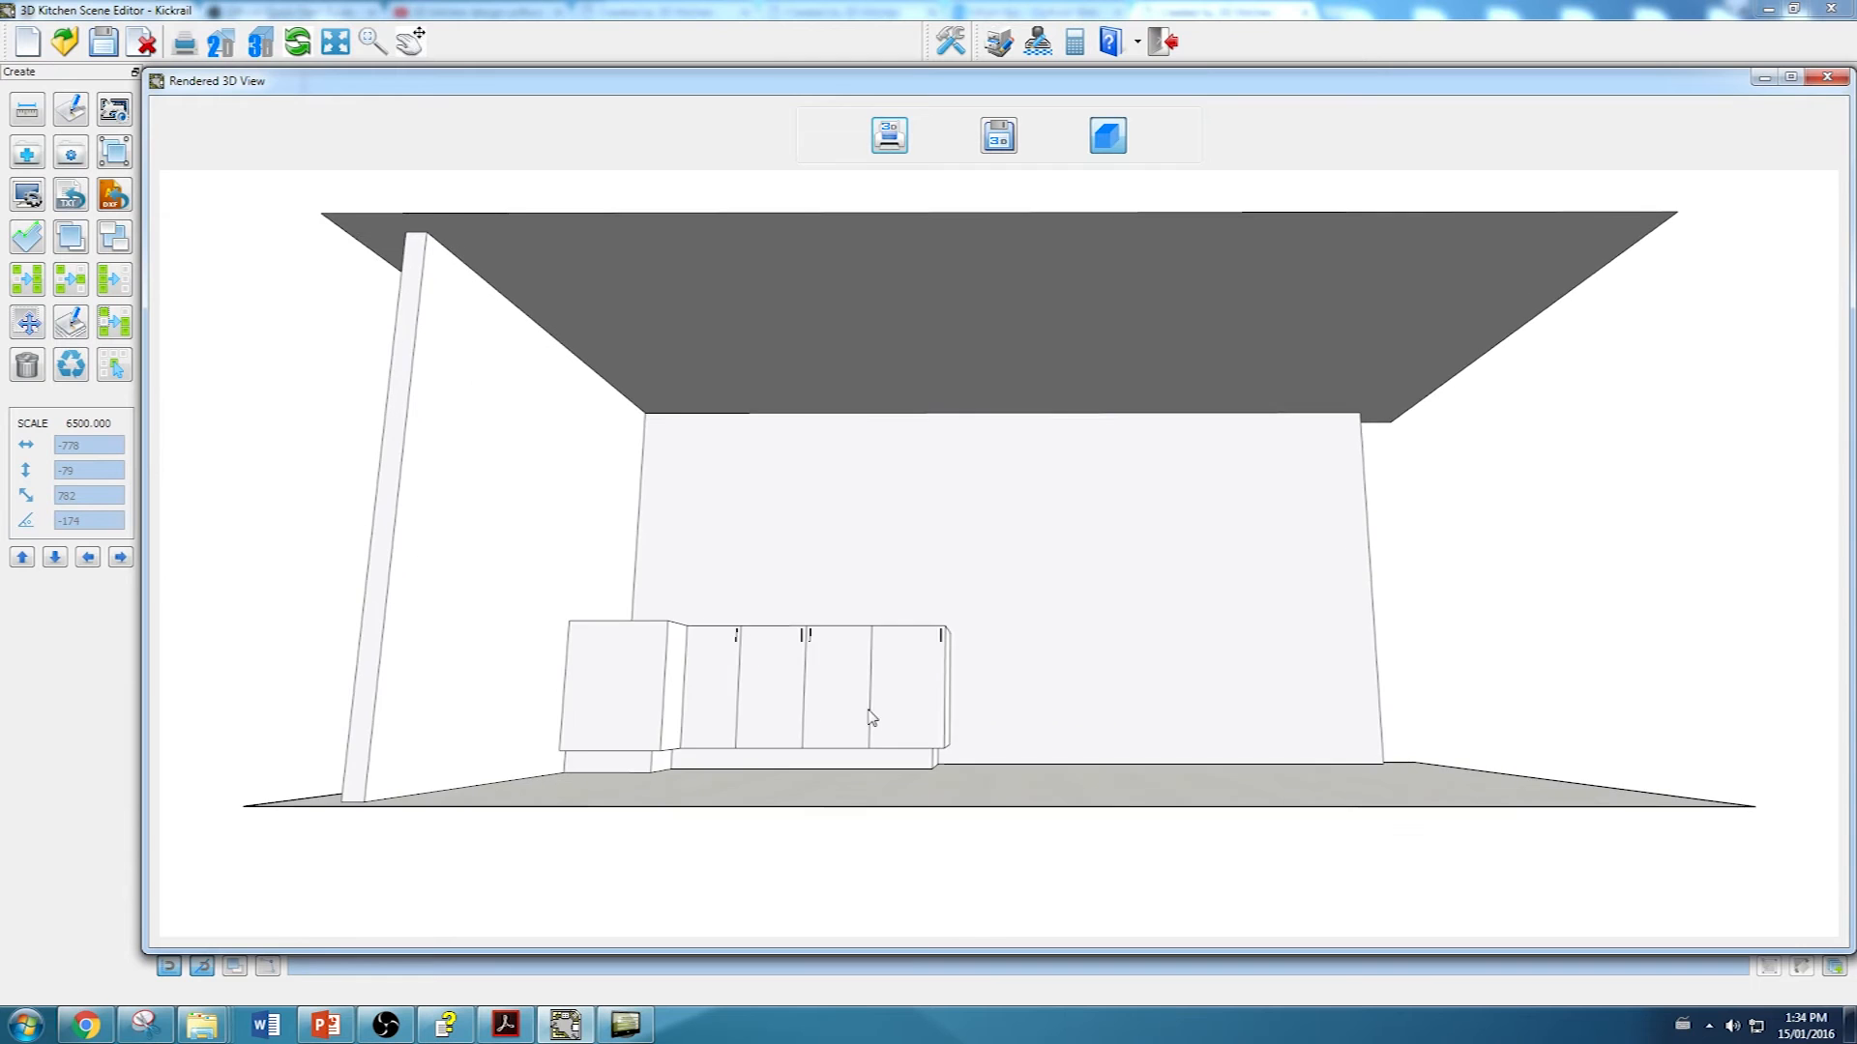
pyautogui.moveTo(879, 750); pyautogui.dragTo(560, 779)
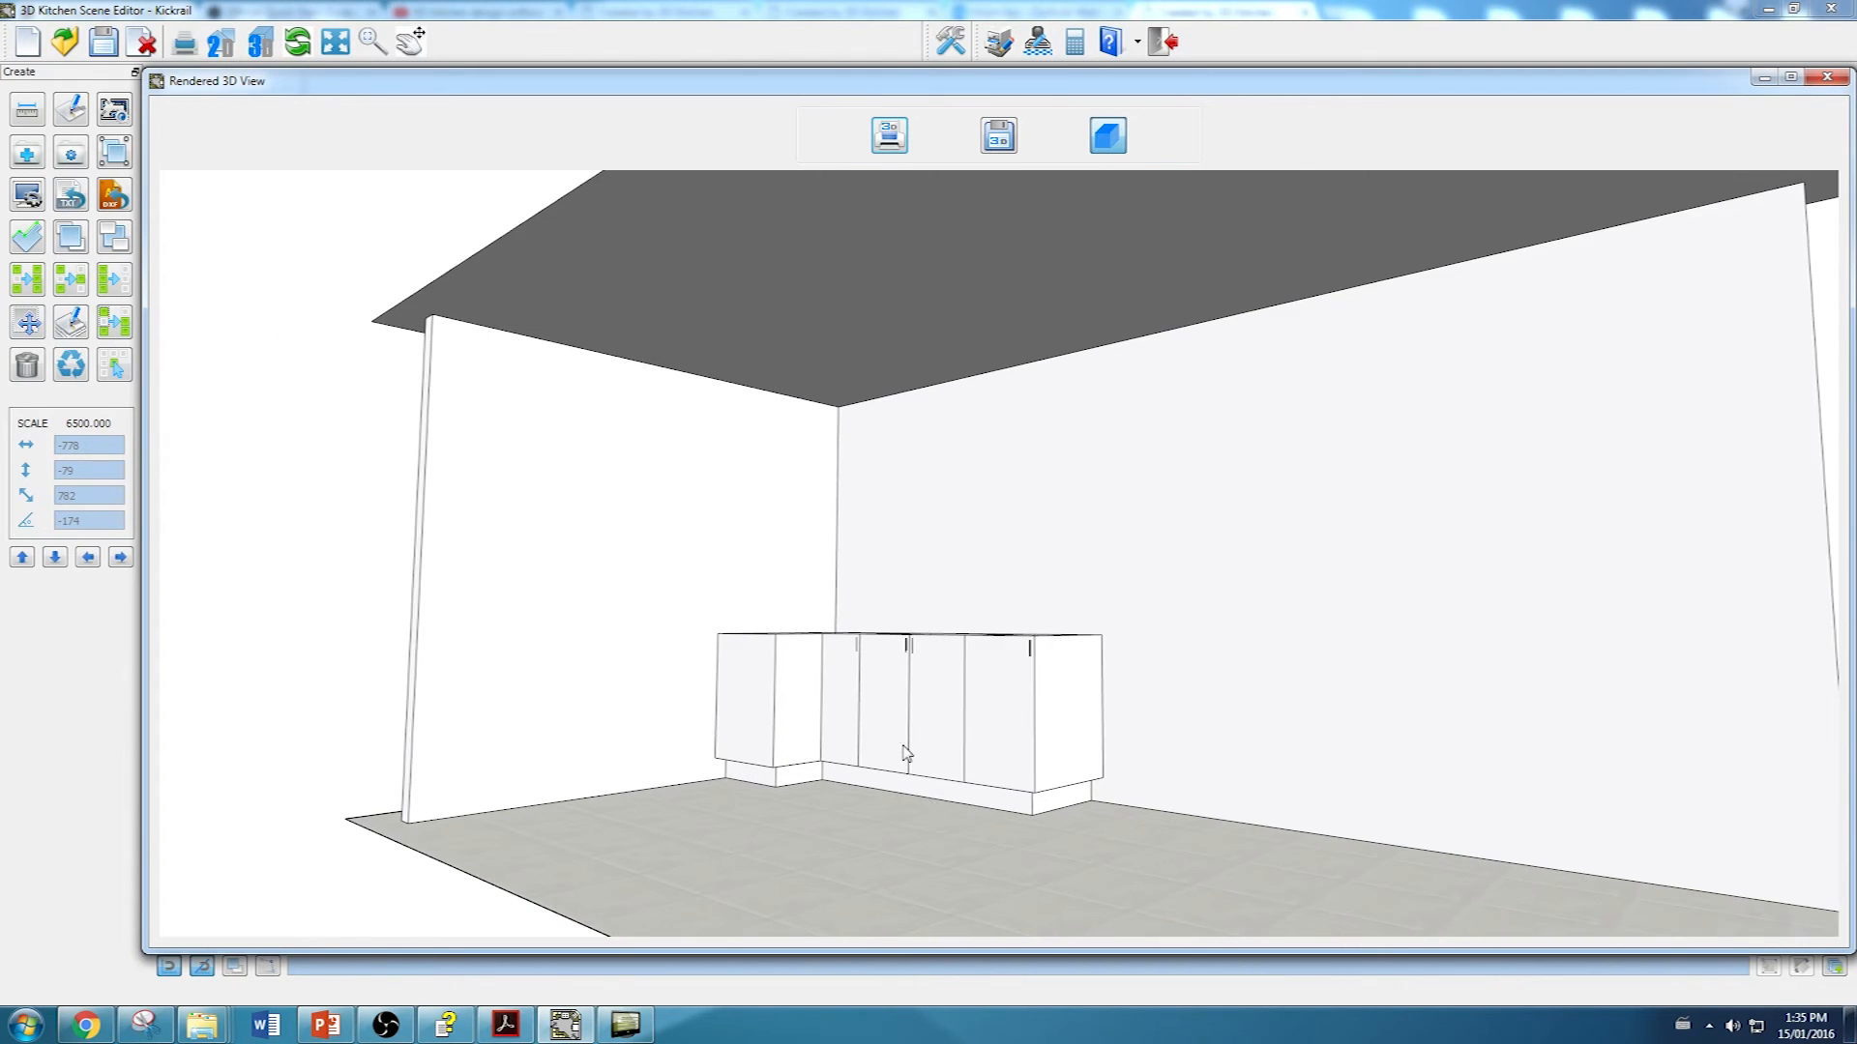
pyautogui.scroll(3, 1112, 756)
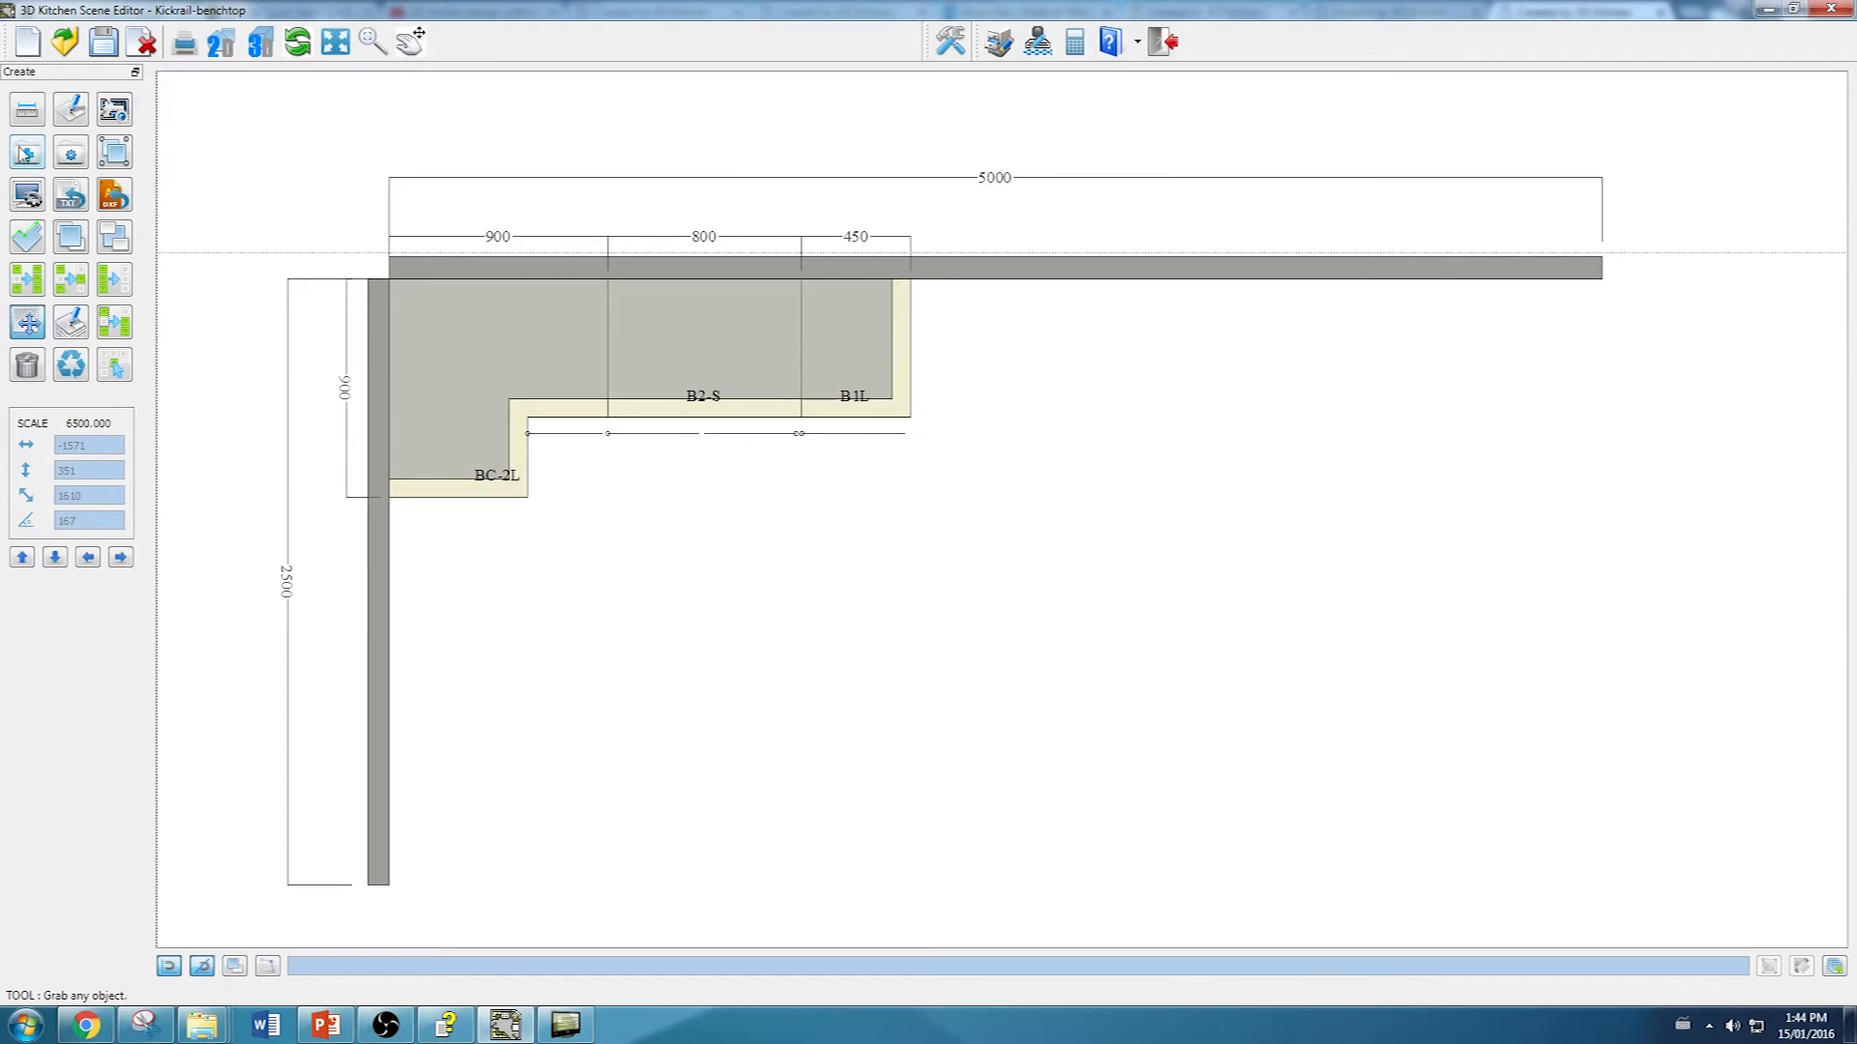
# Step: Add a default counter (CT_Default) in the Kickrail-benchtop scene, tracing the L-shaped outline of the BC-2L, B2-S and B1L cabinets
pyautogui.click(26, 152)
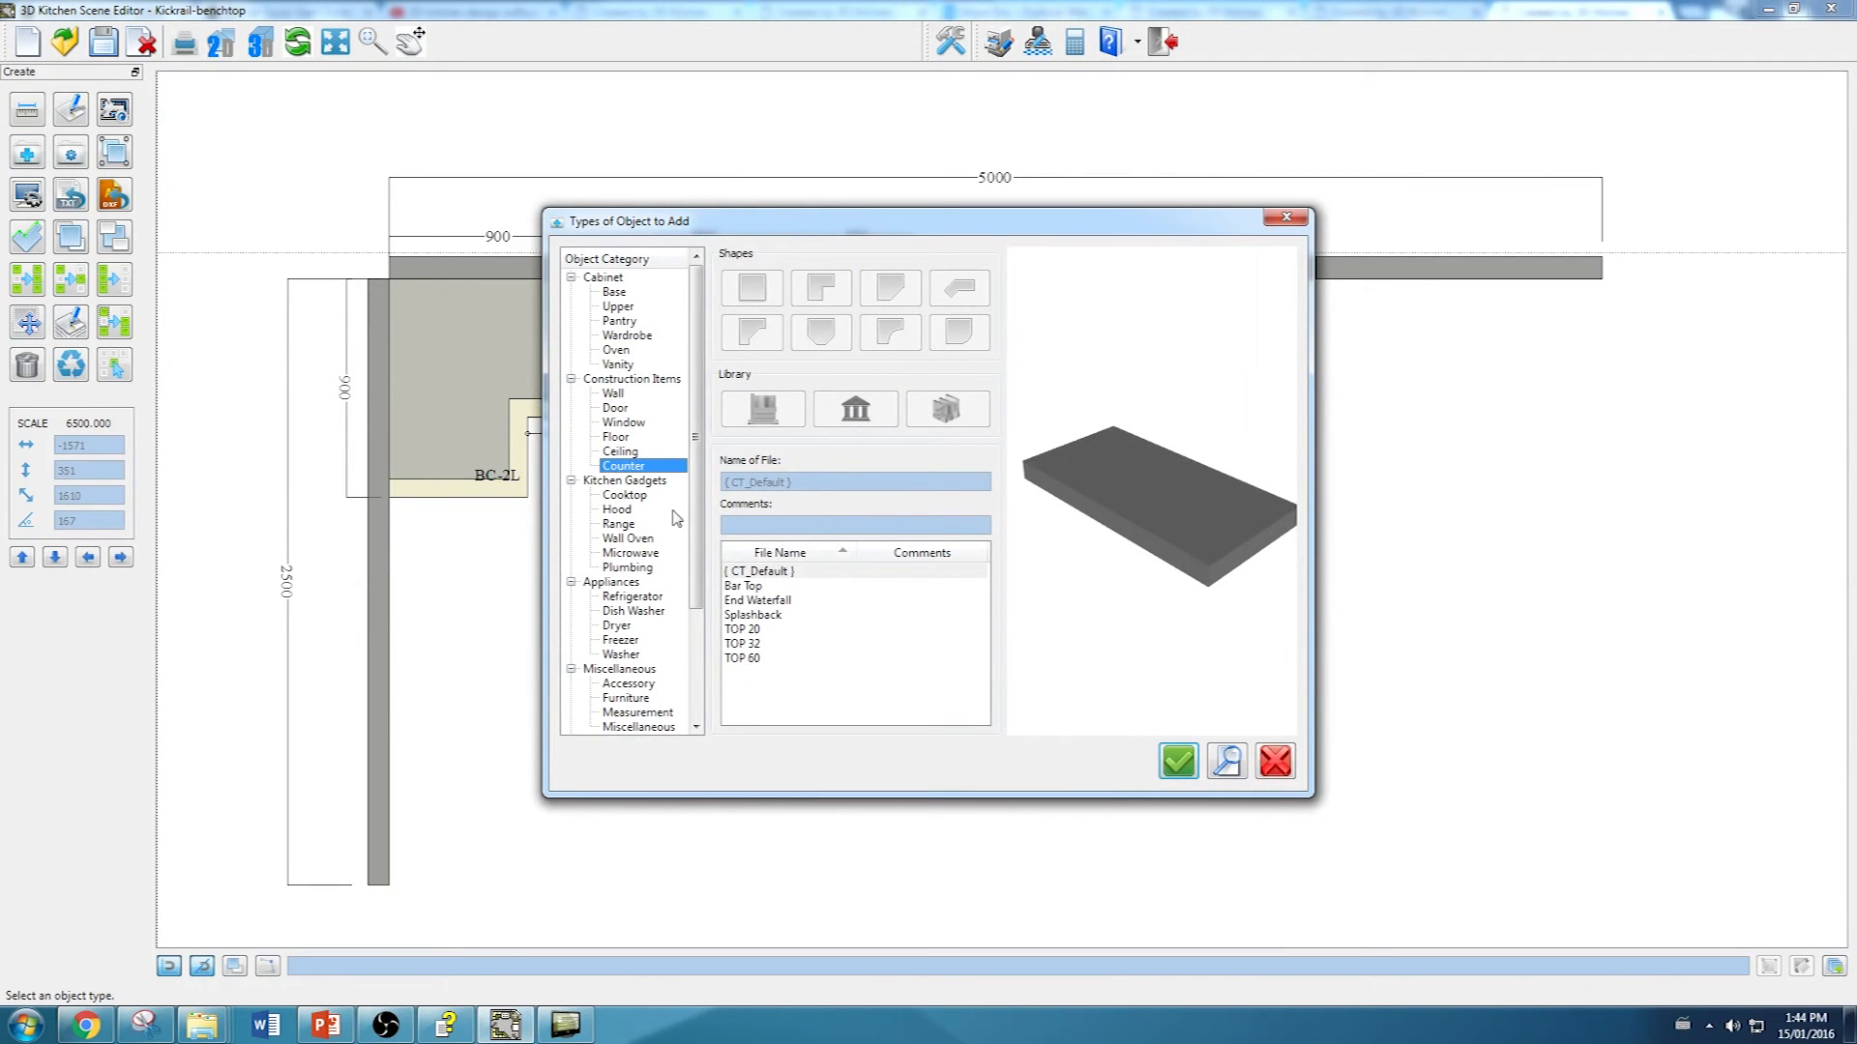
pyautogui.click(756, 572)
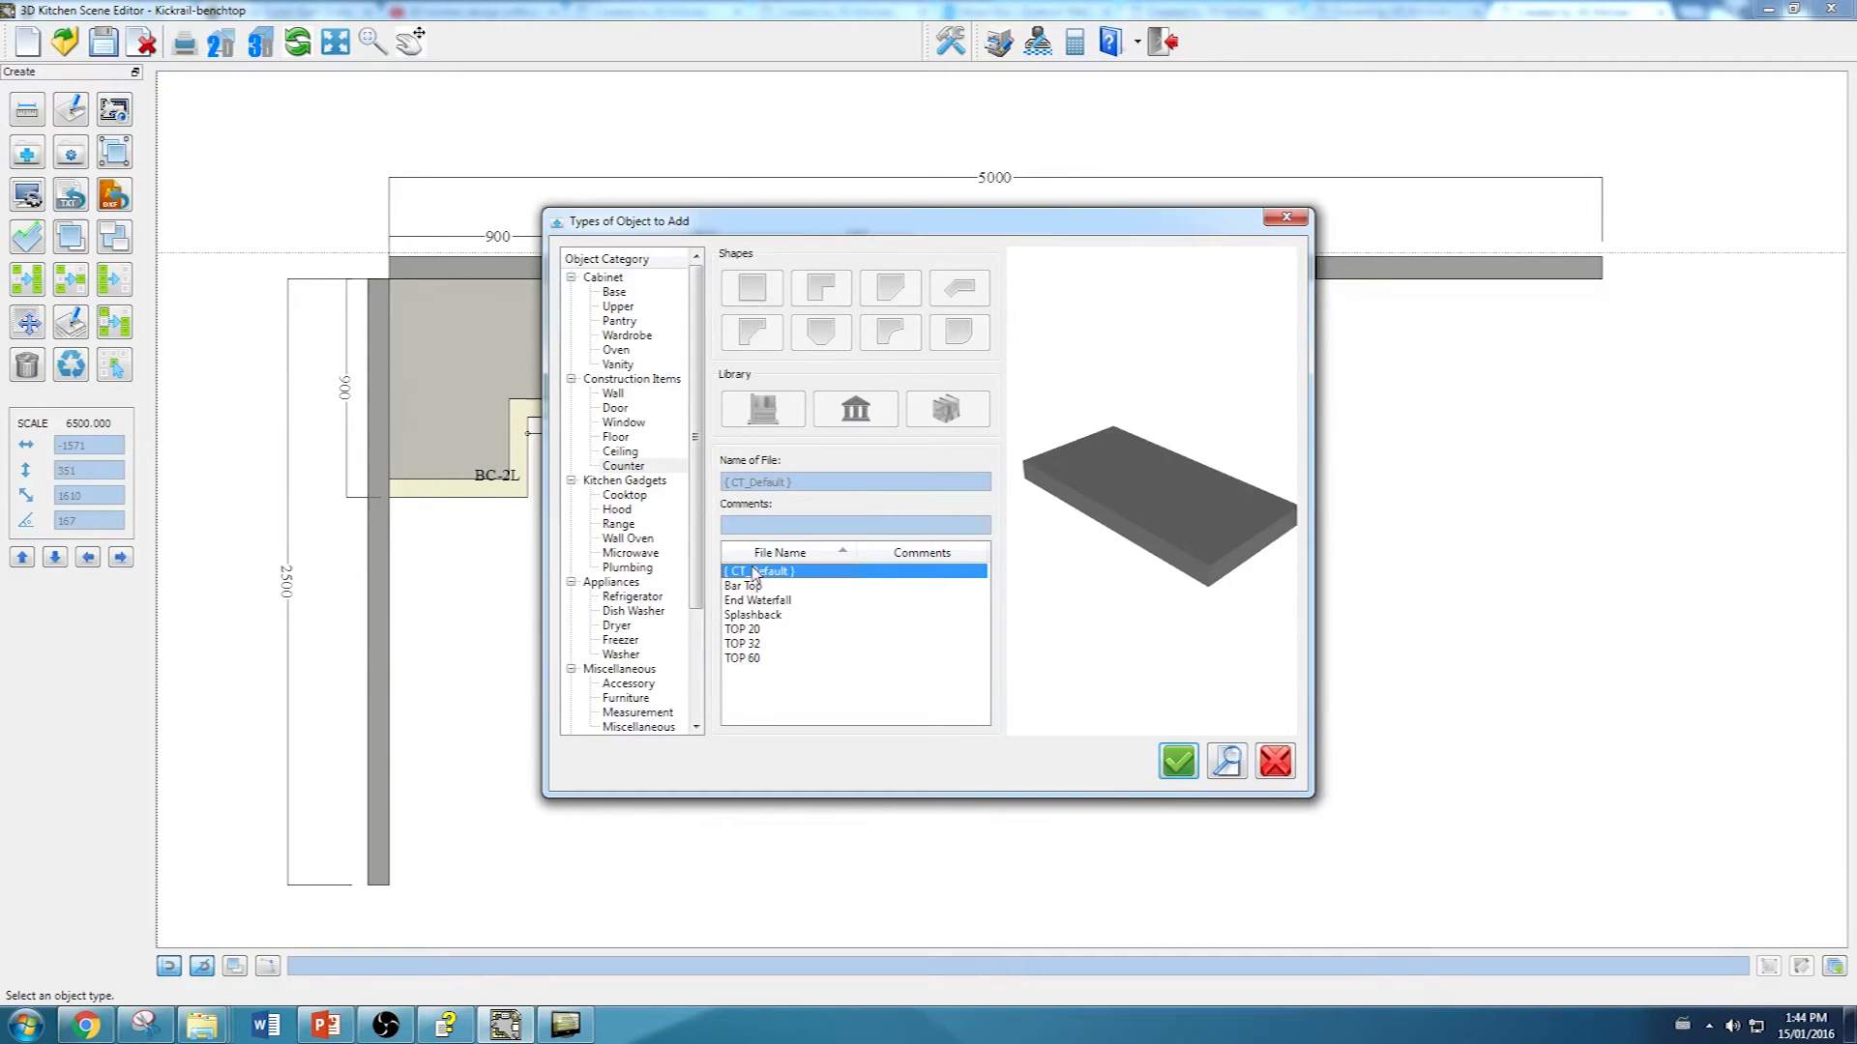
pyautogui.click(1176, 763)
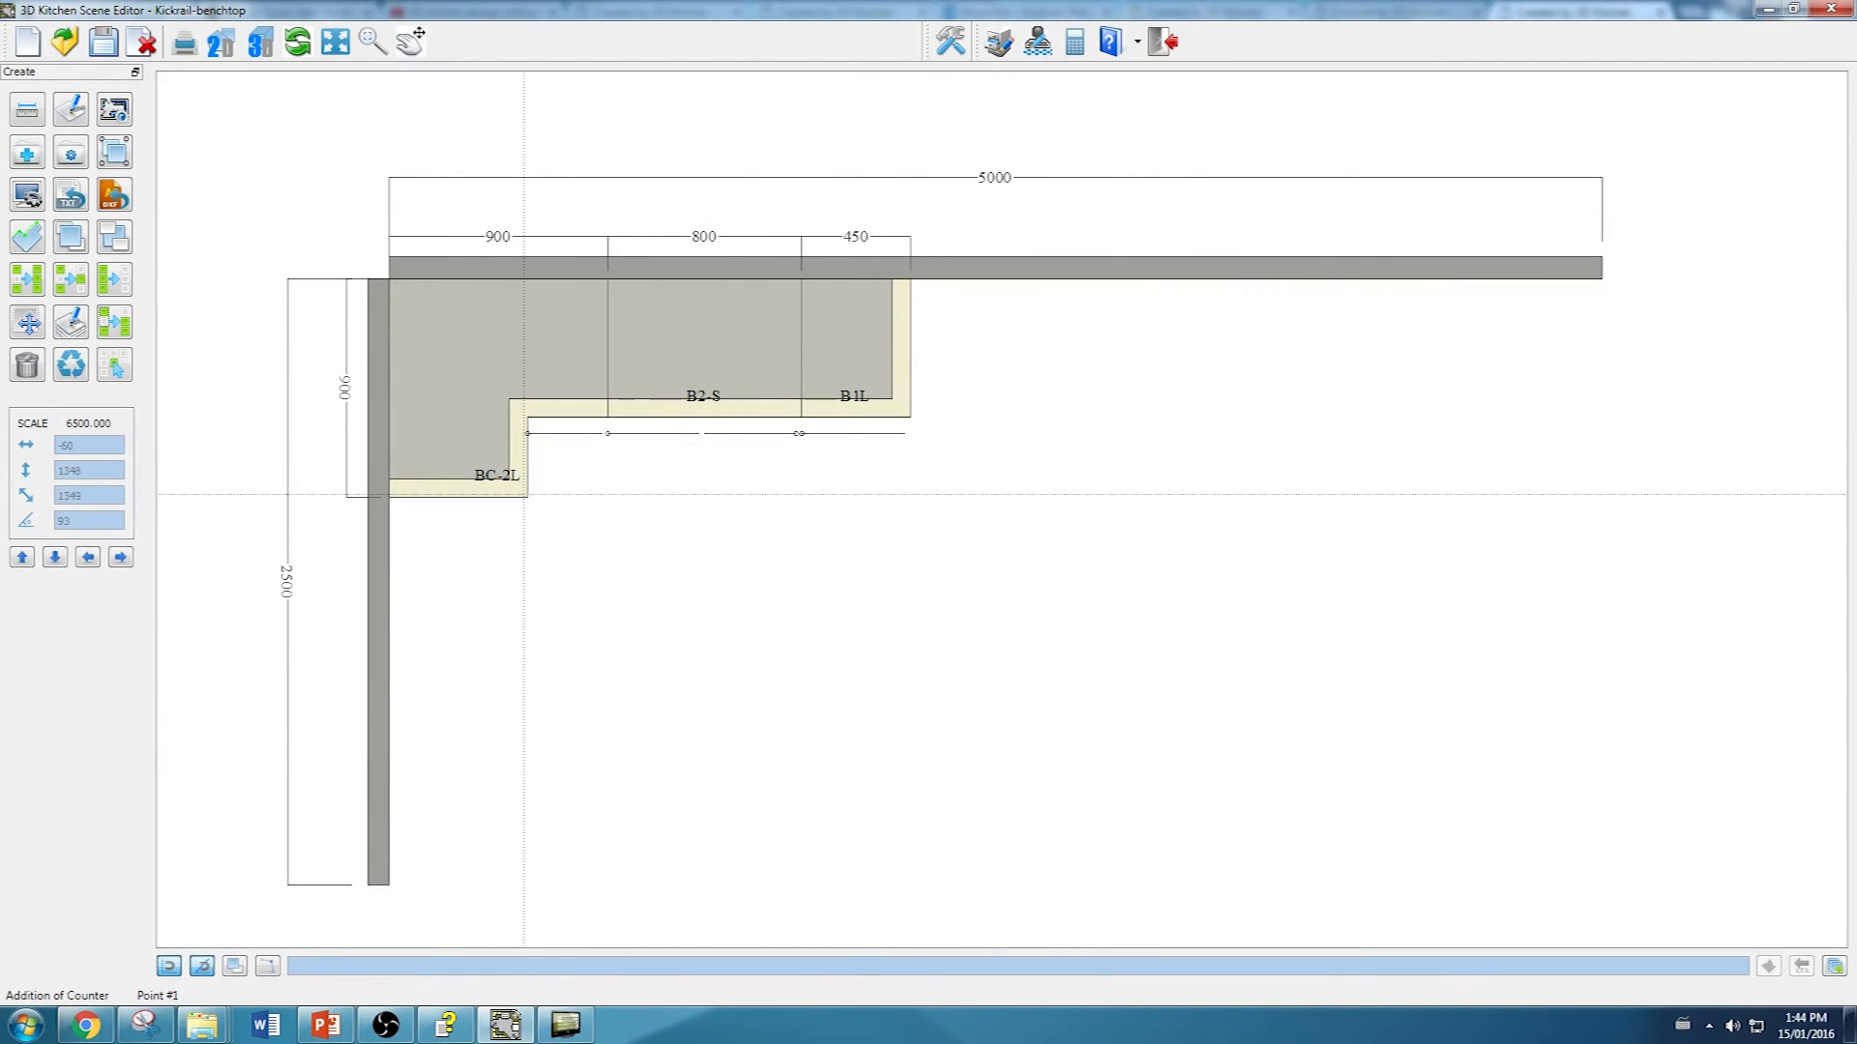
pyautogui.click(527, 494)
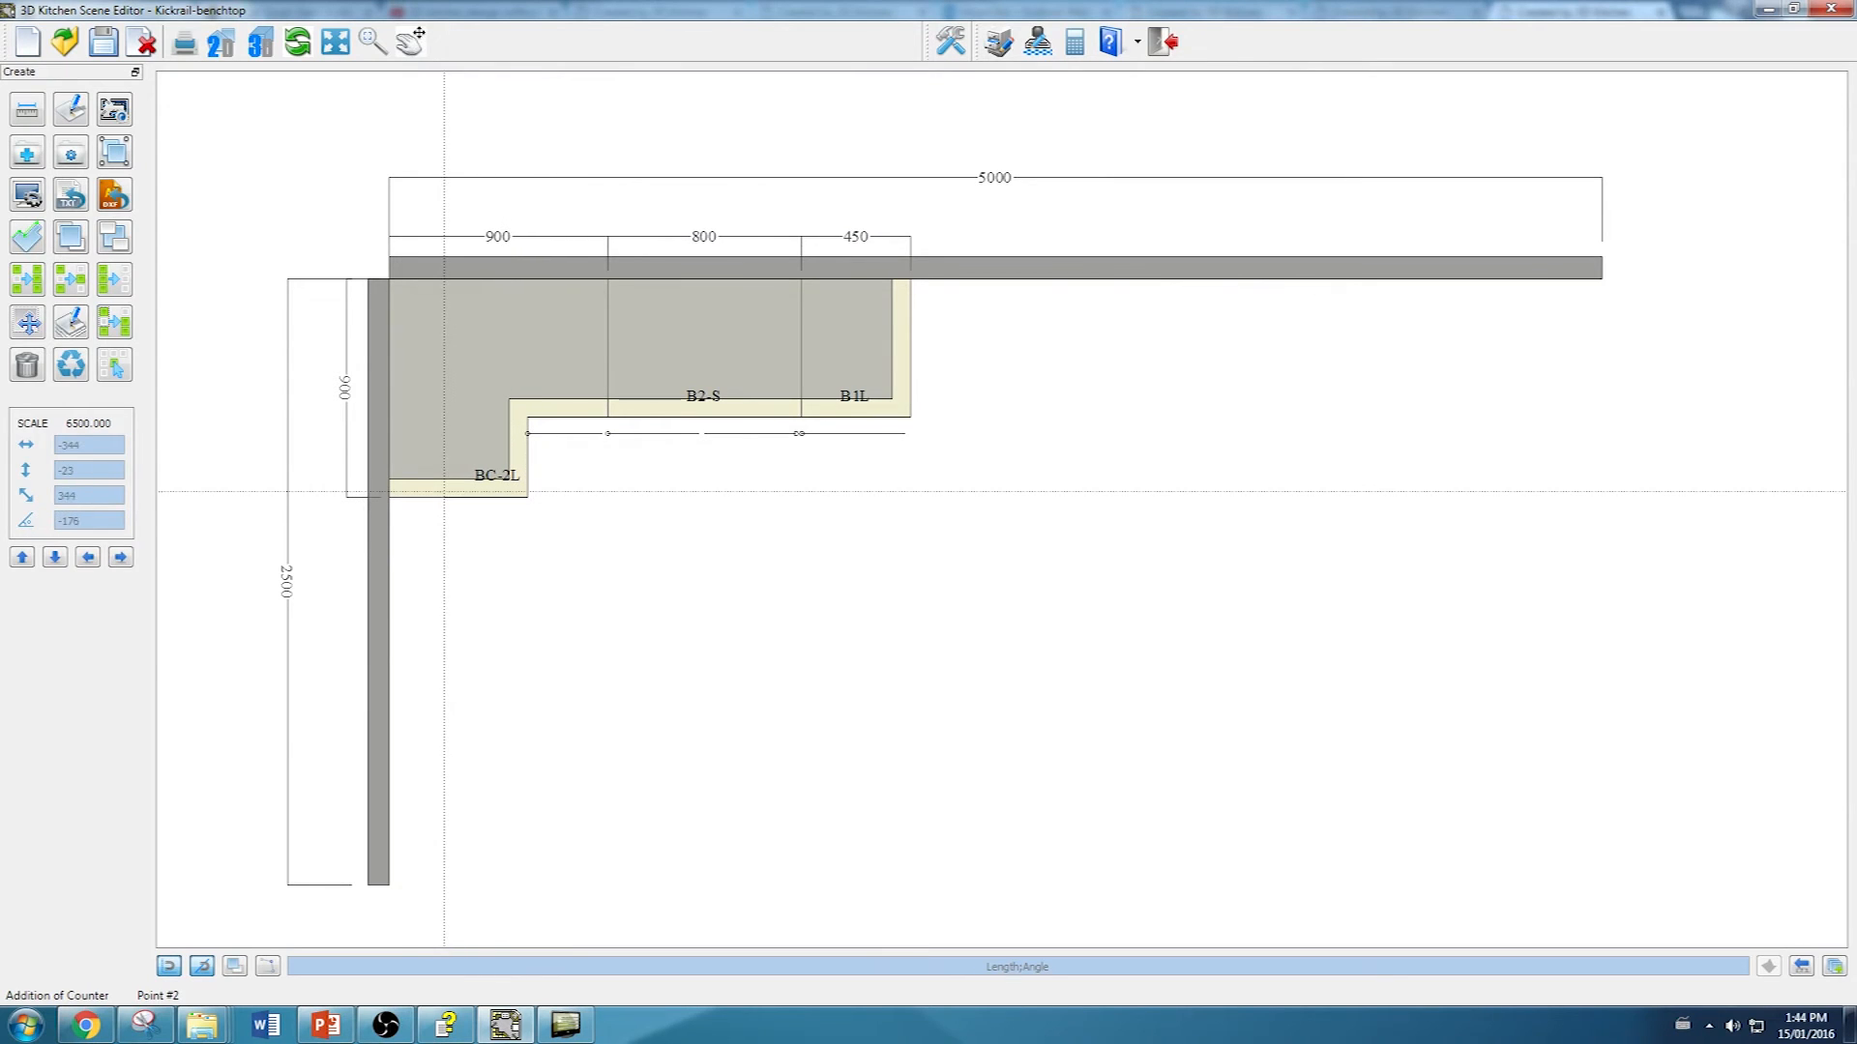
pyautogui.click(391, 494)
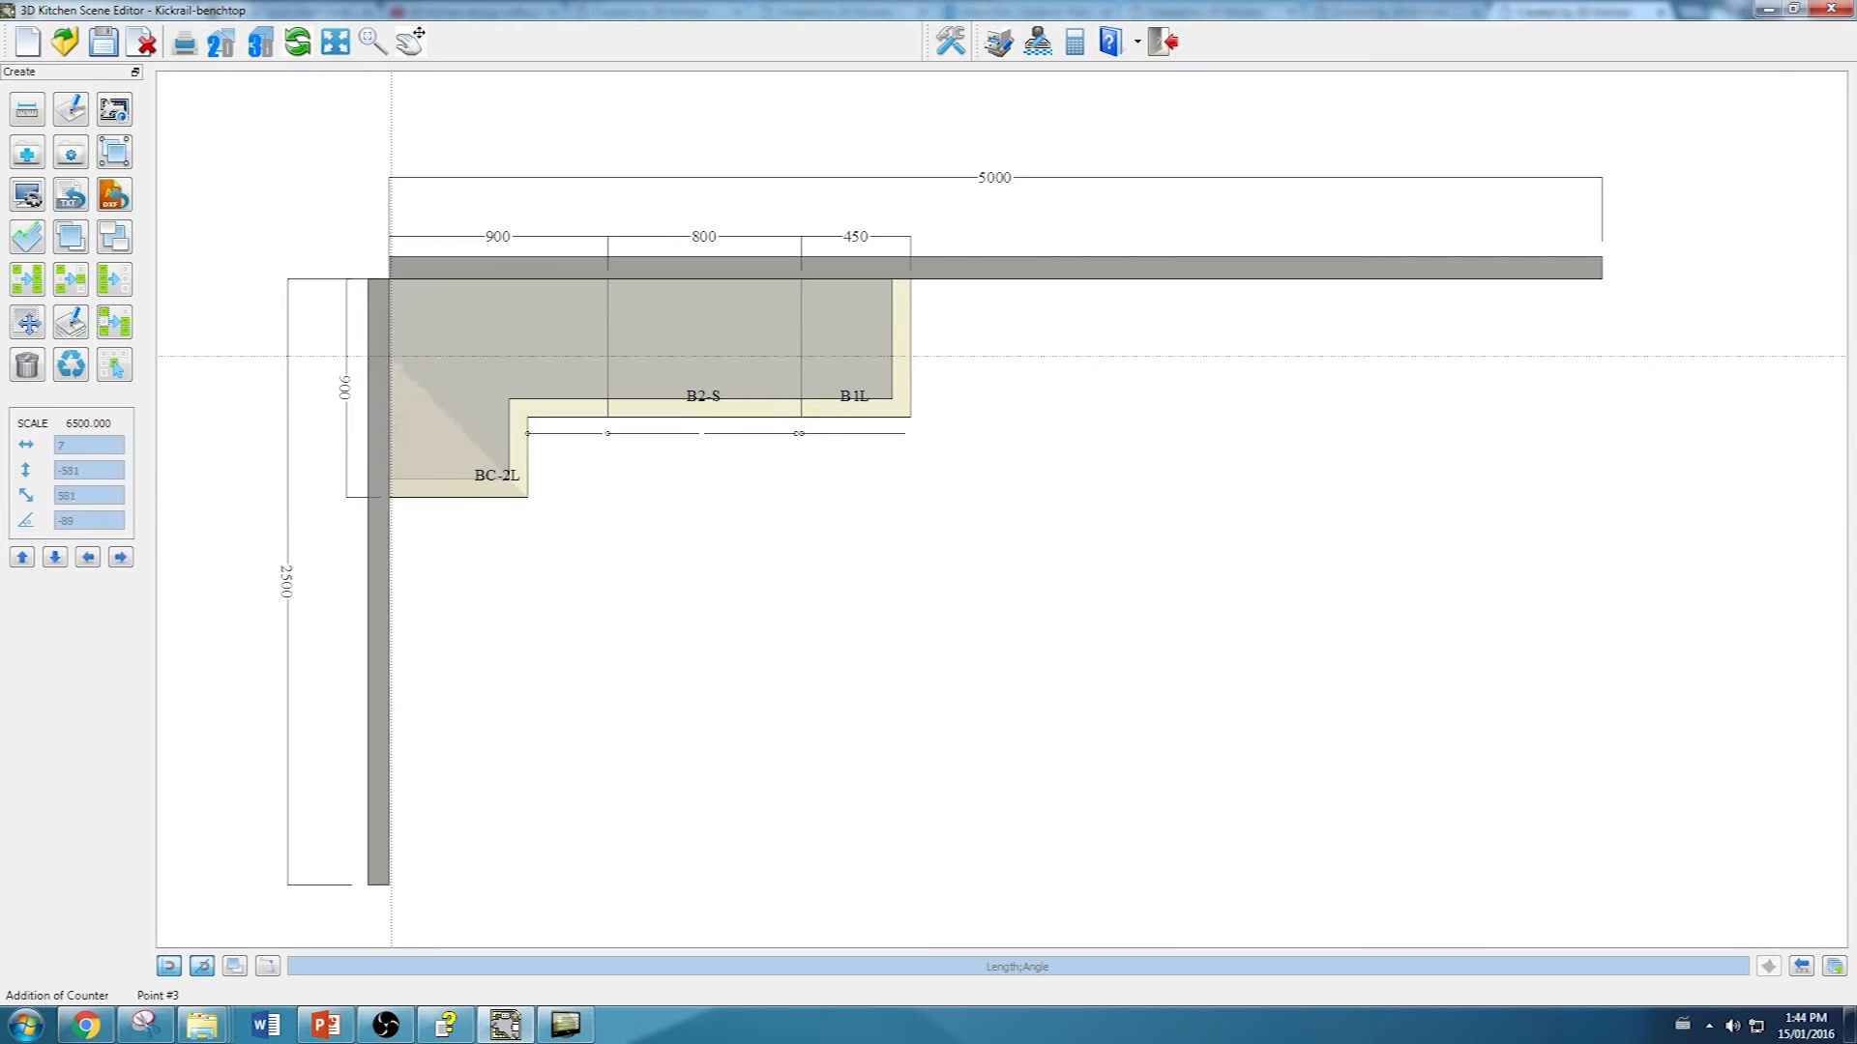
pyautogui.click(393, 282)
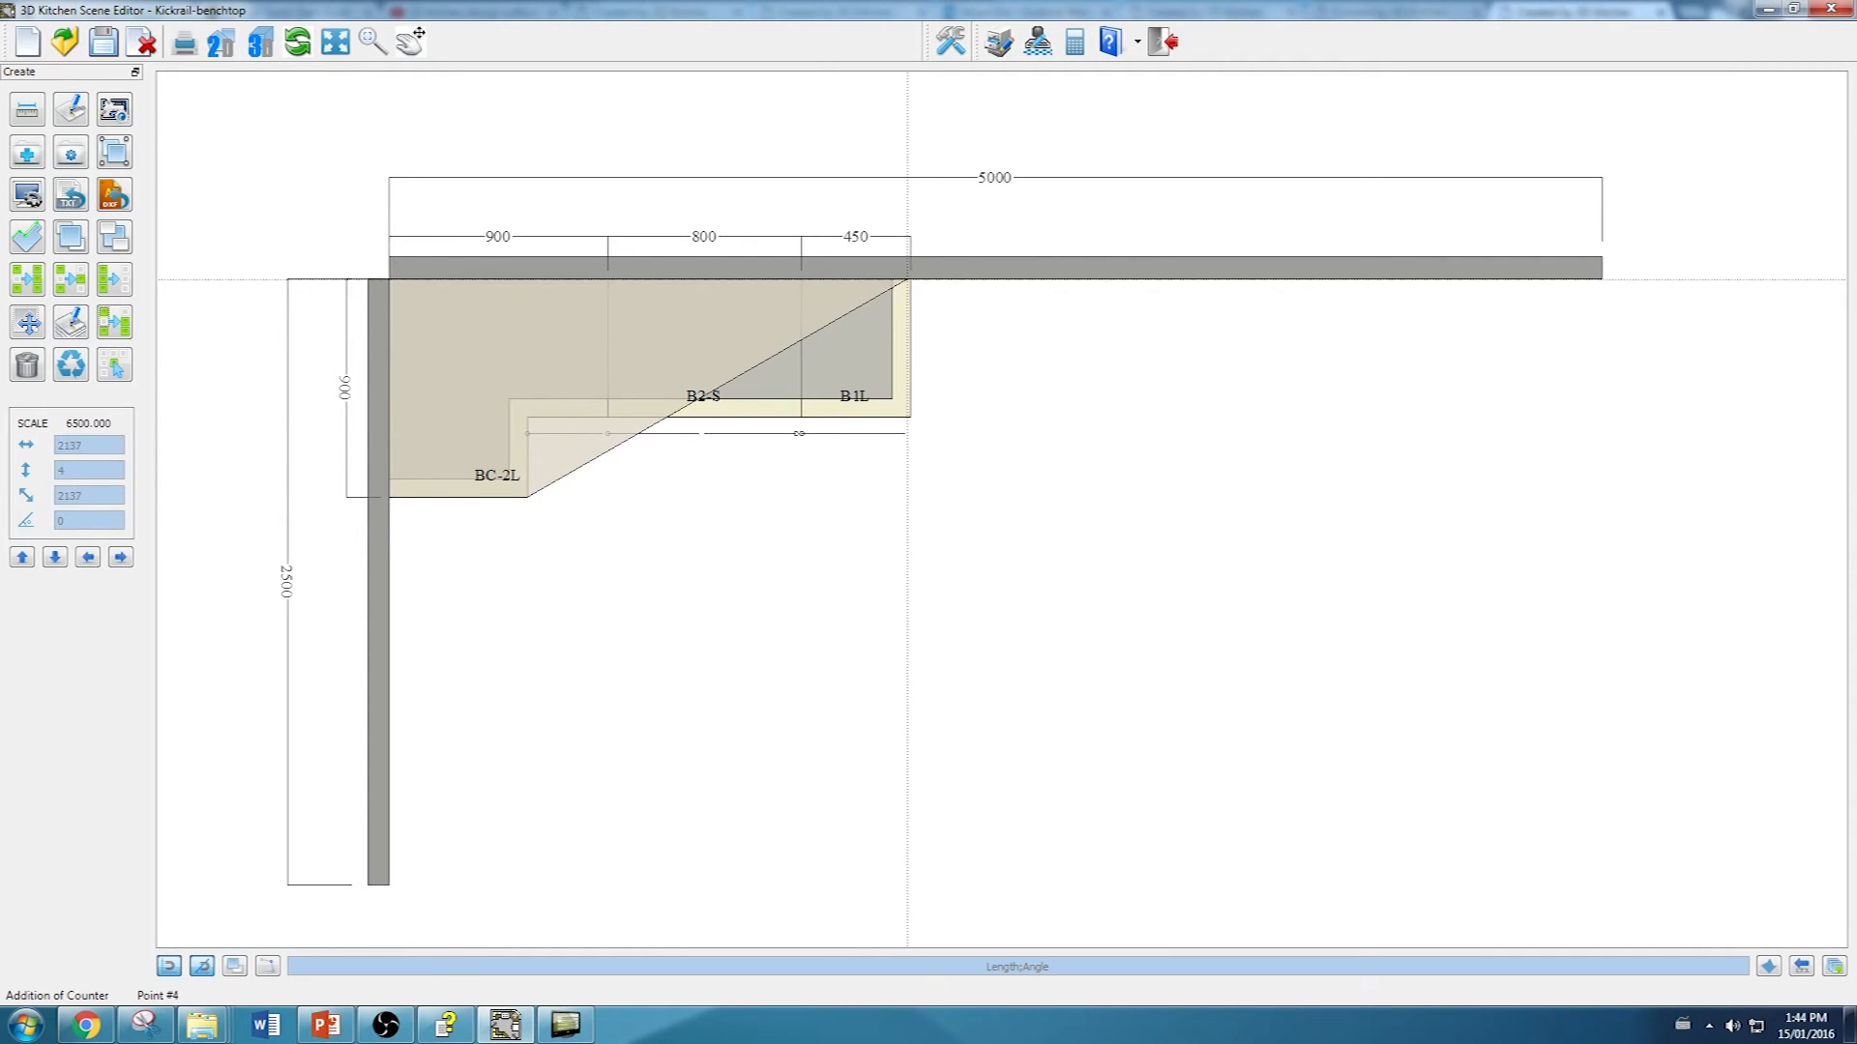
pyautogui.click(909, 280)
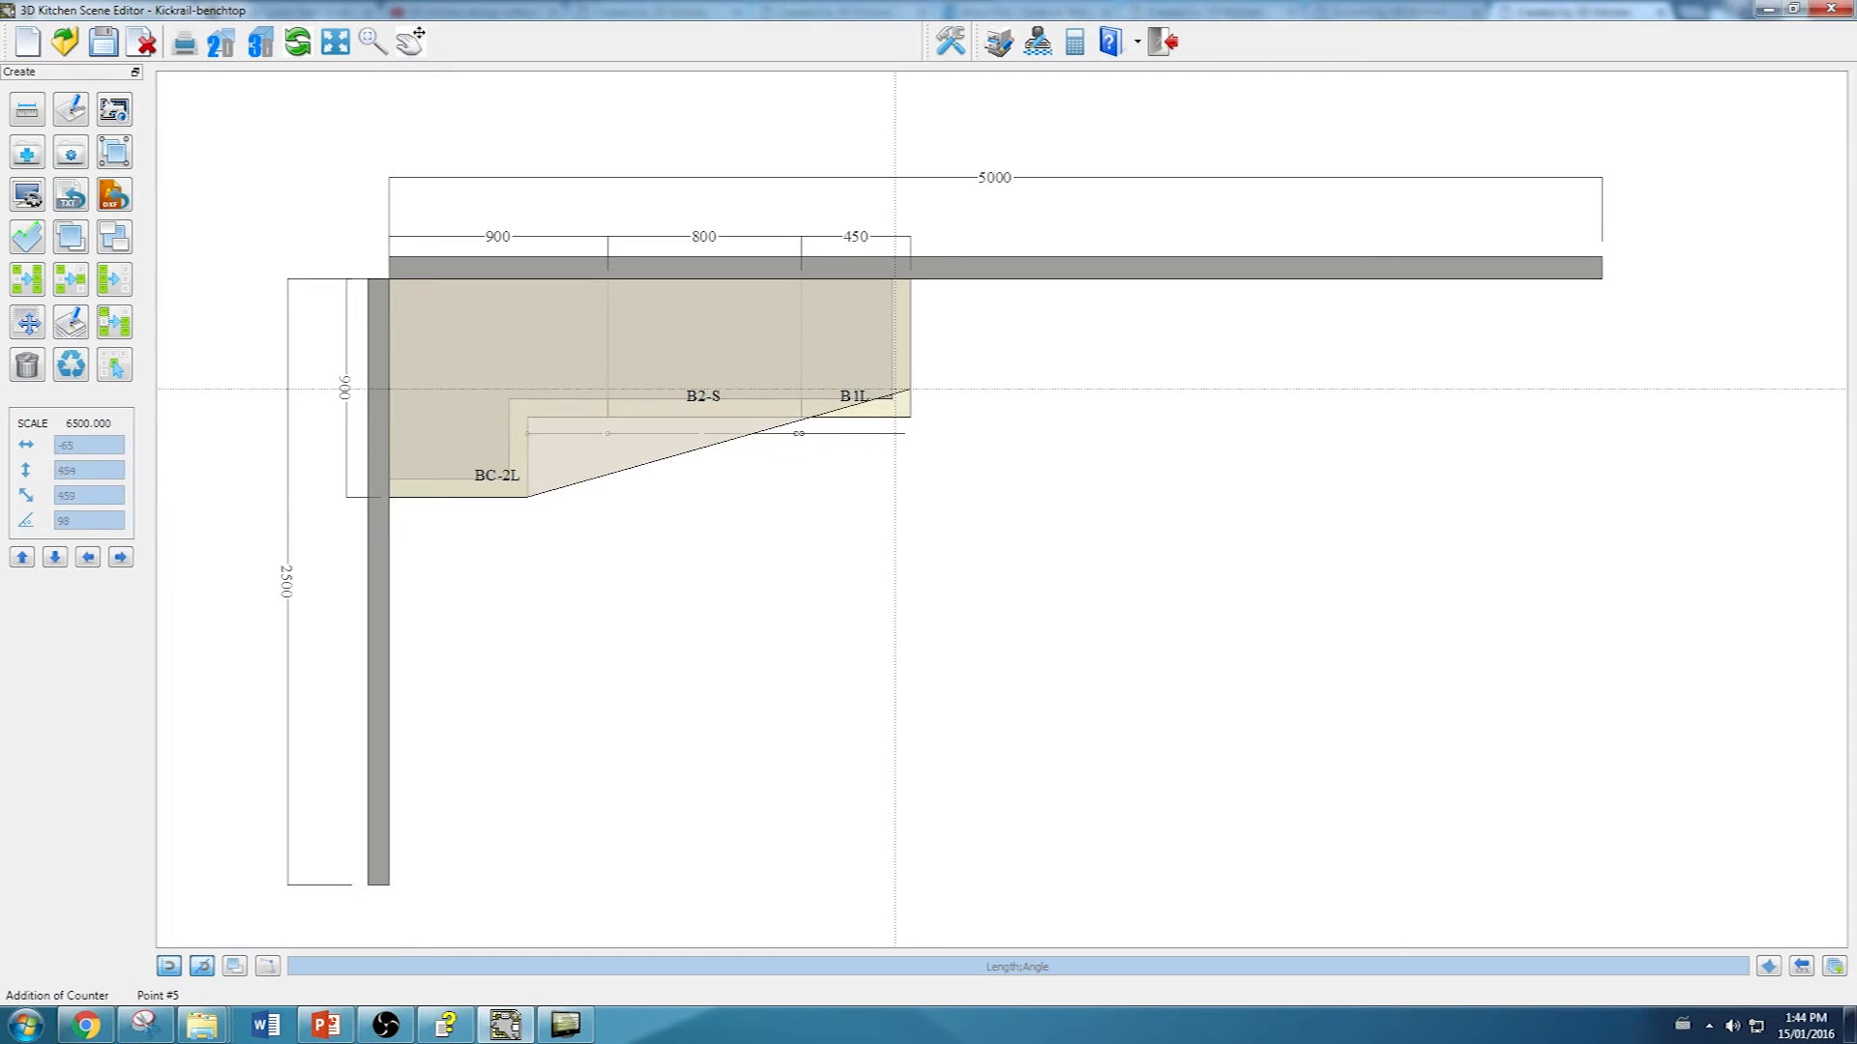
pyautogui.click(906, 413)
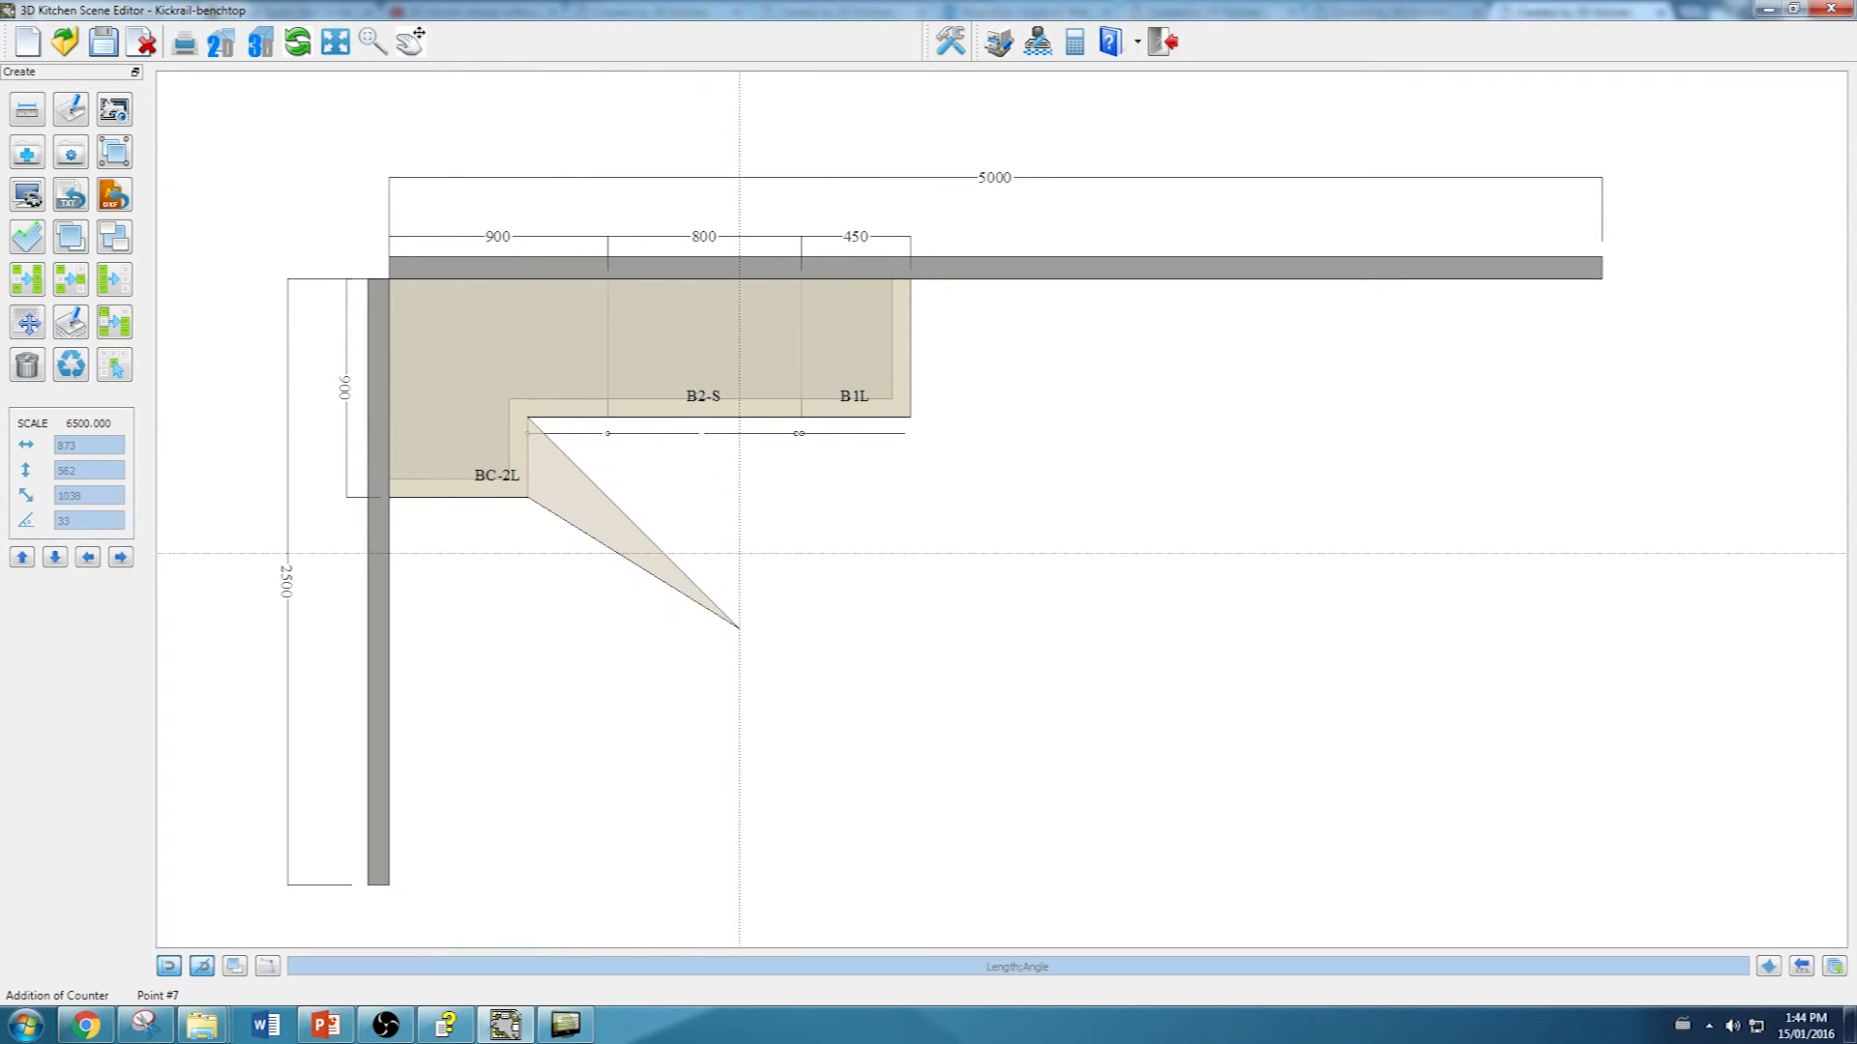
pyautogui.rightClick(738, 554)
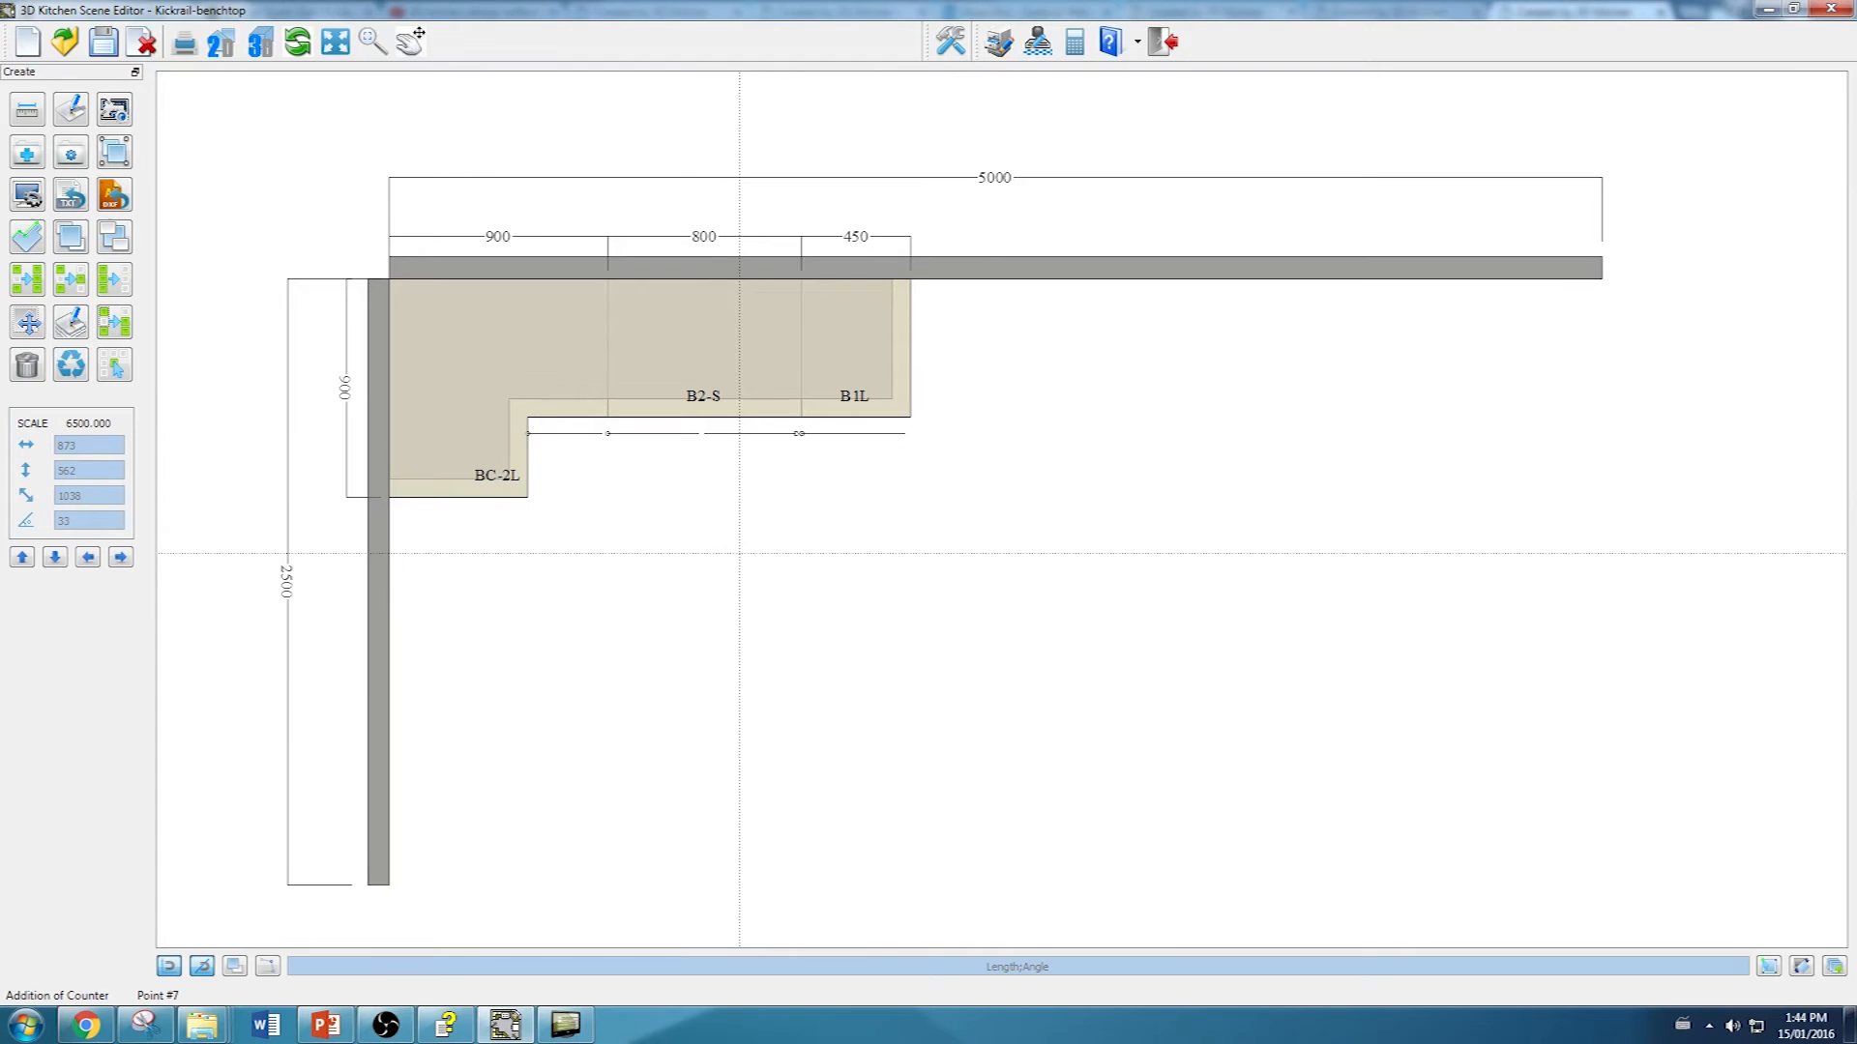
pyautogui.rightClick(739, 553)
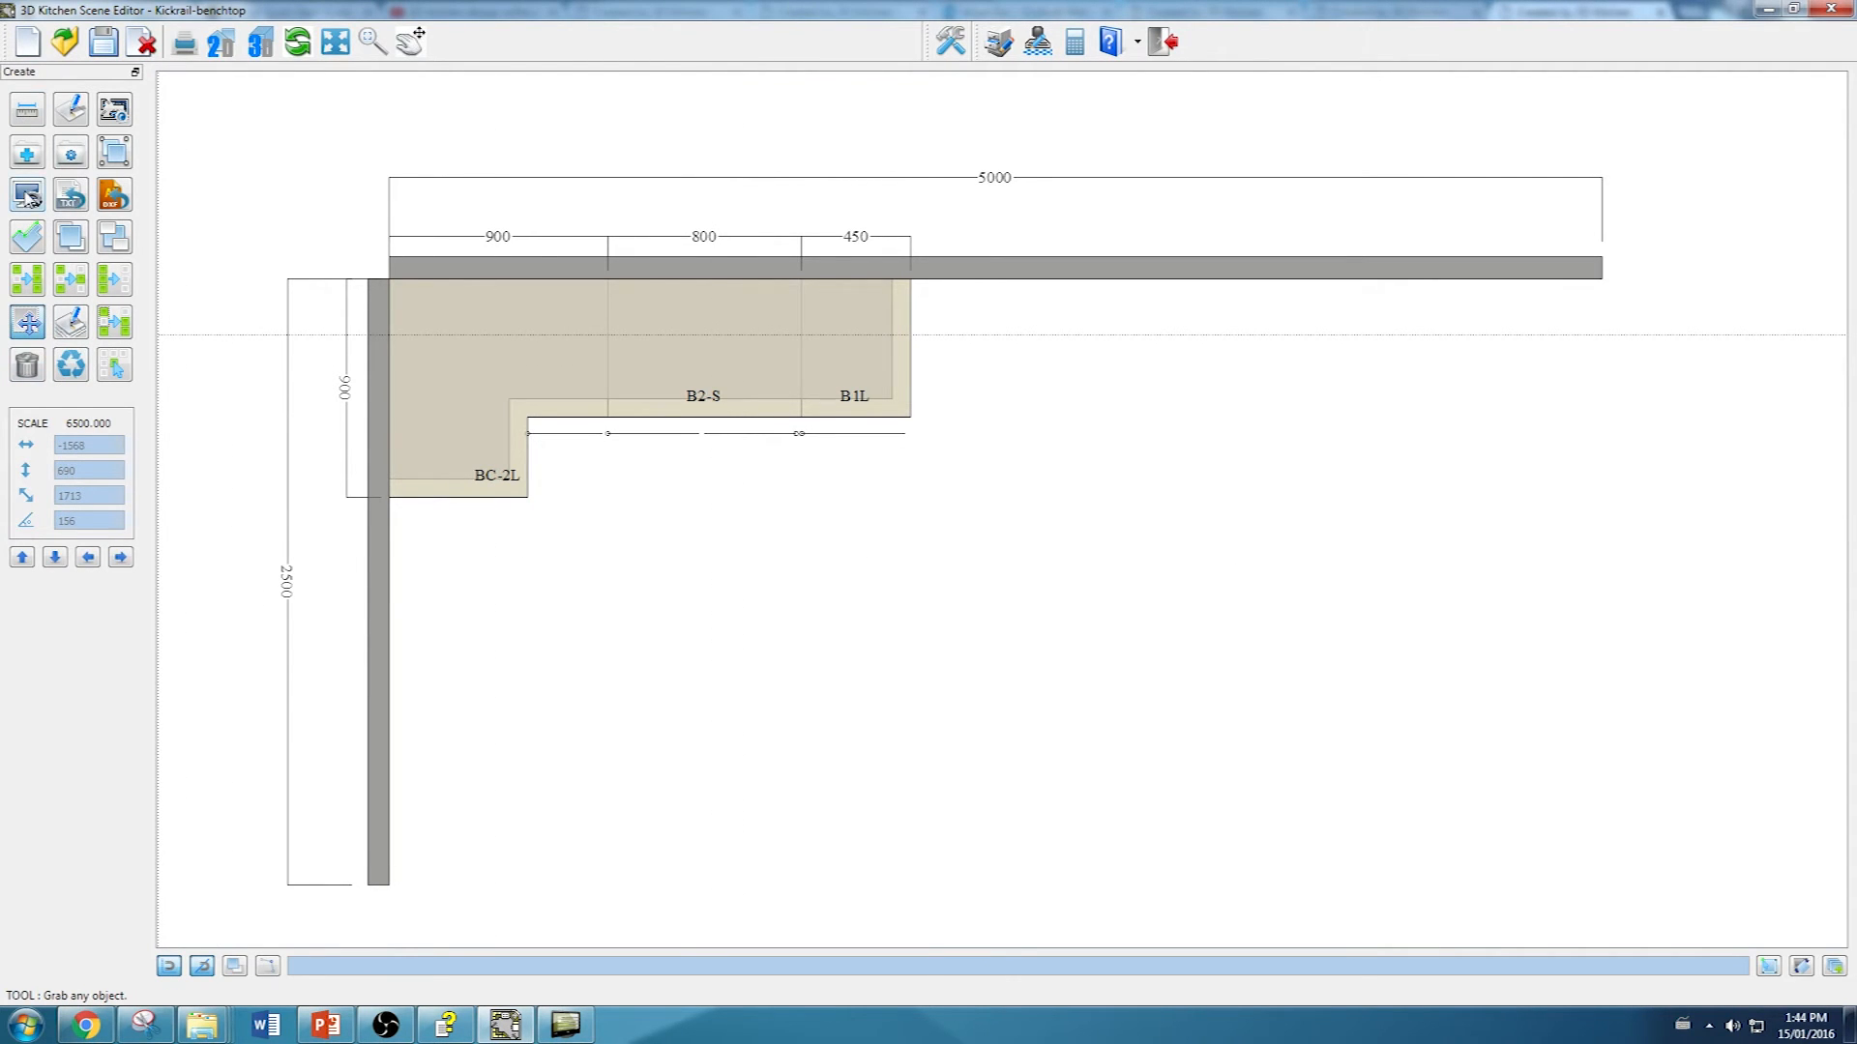
# Step: Offset the counter's four exposed edges, away from the walls, by 30 to overhang the cabinets
pyautogui.click(32, 236)
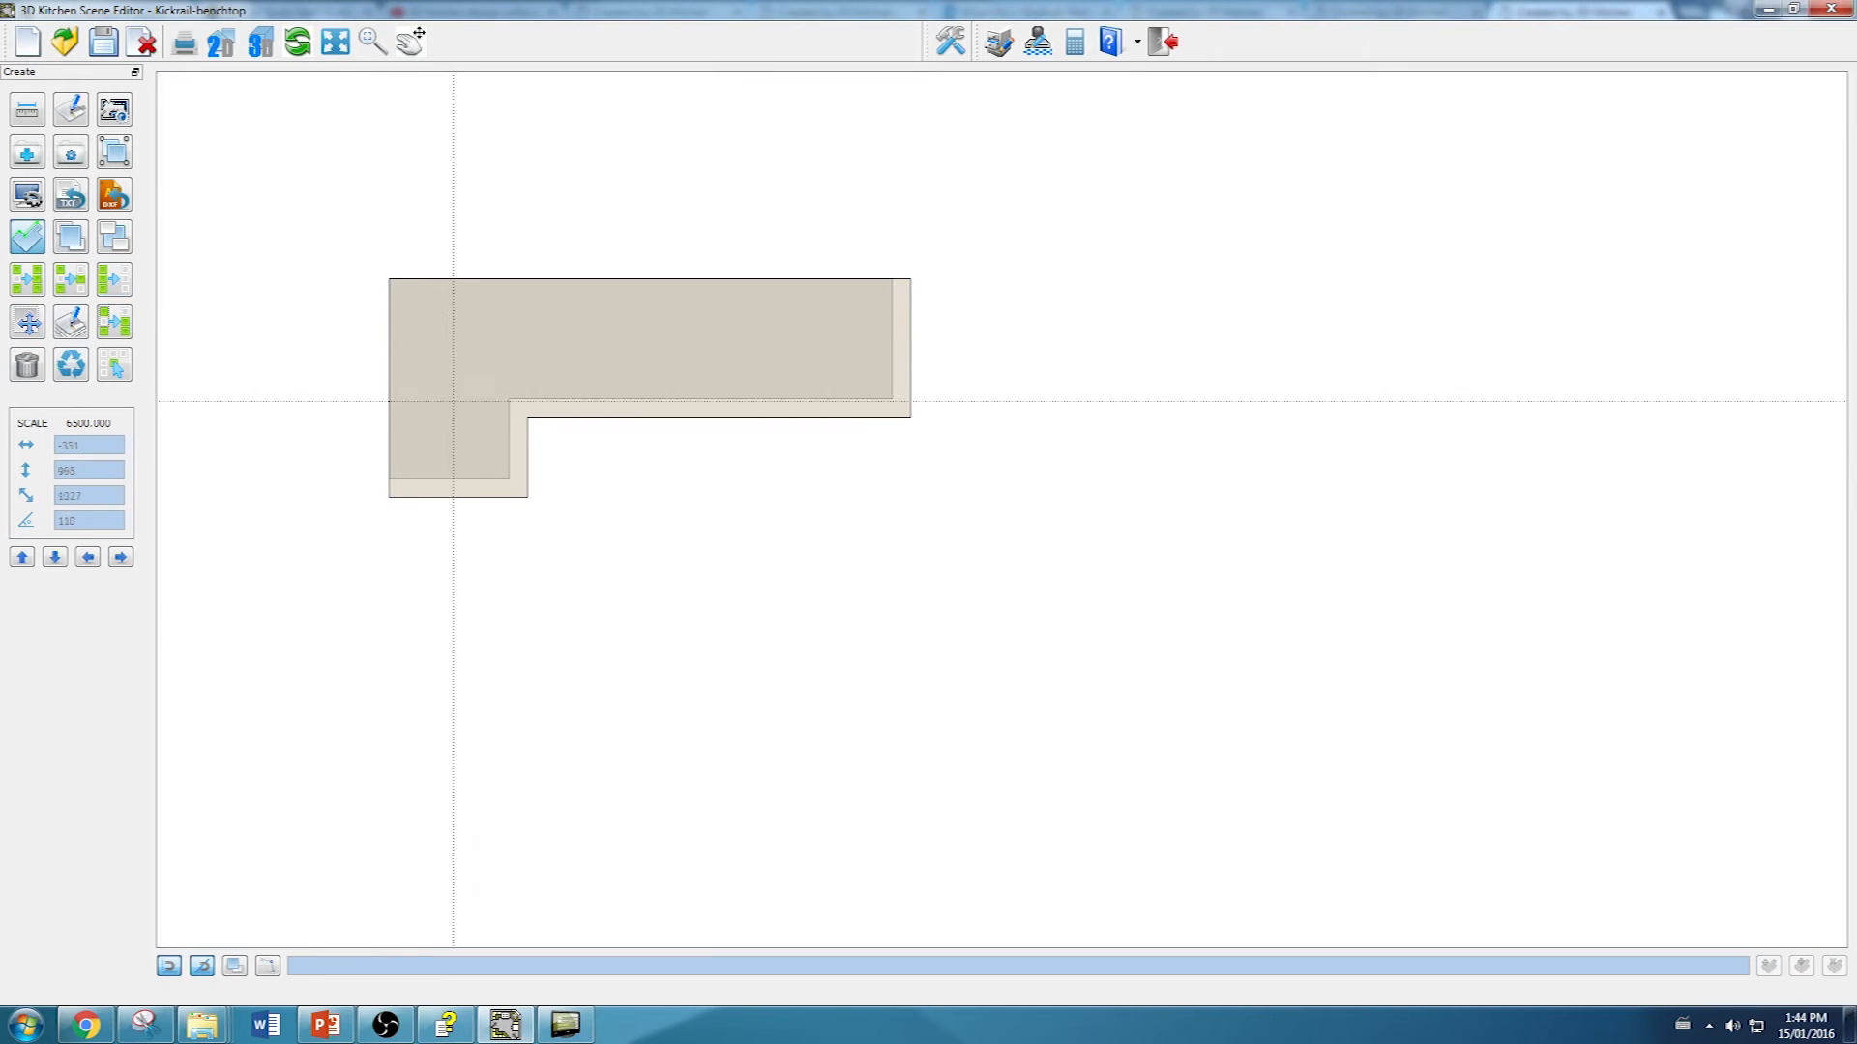
pyautogui.click(471, 489)
pyautogui.click(471, 489)
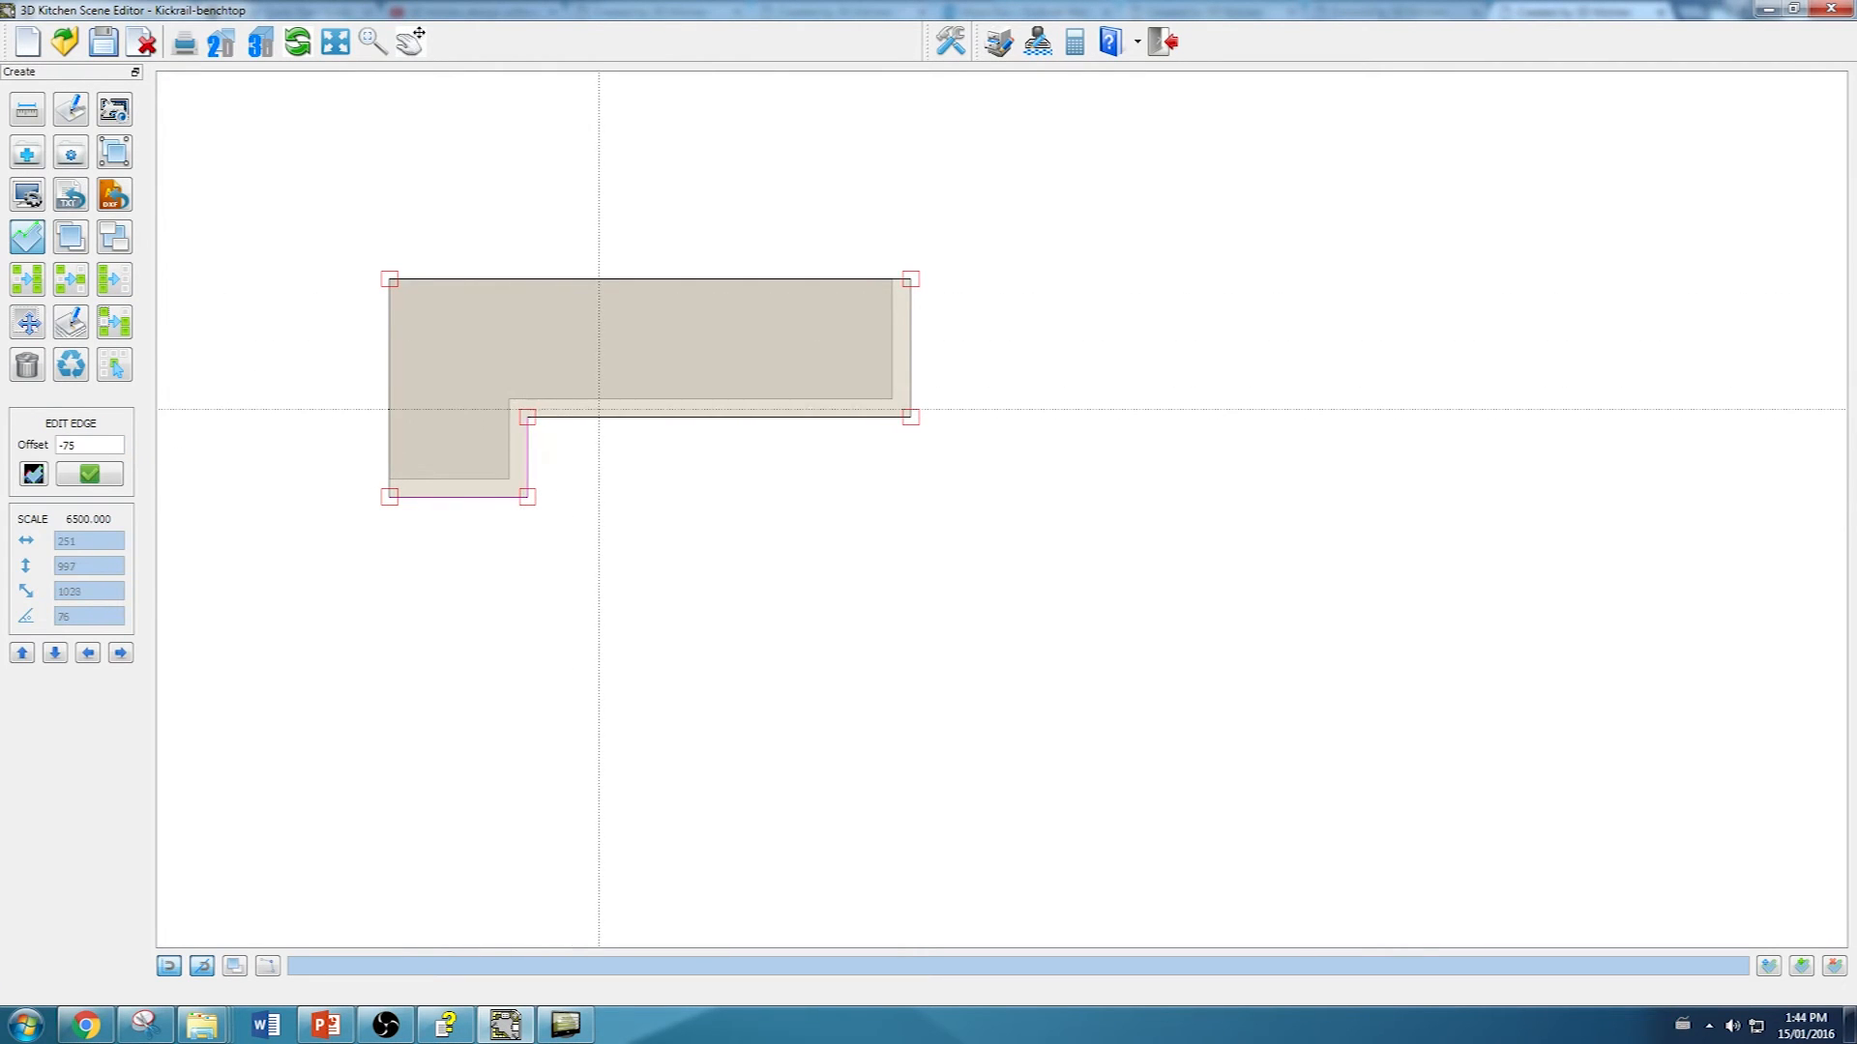
pyautogui.click(656, 416)
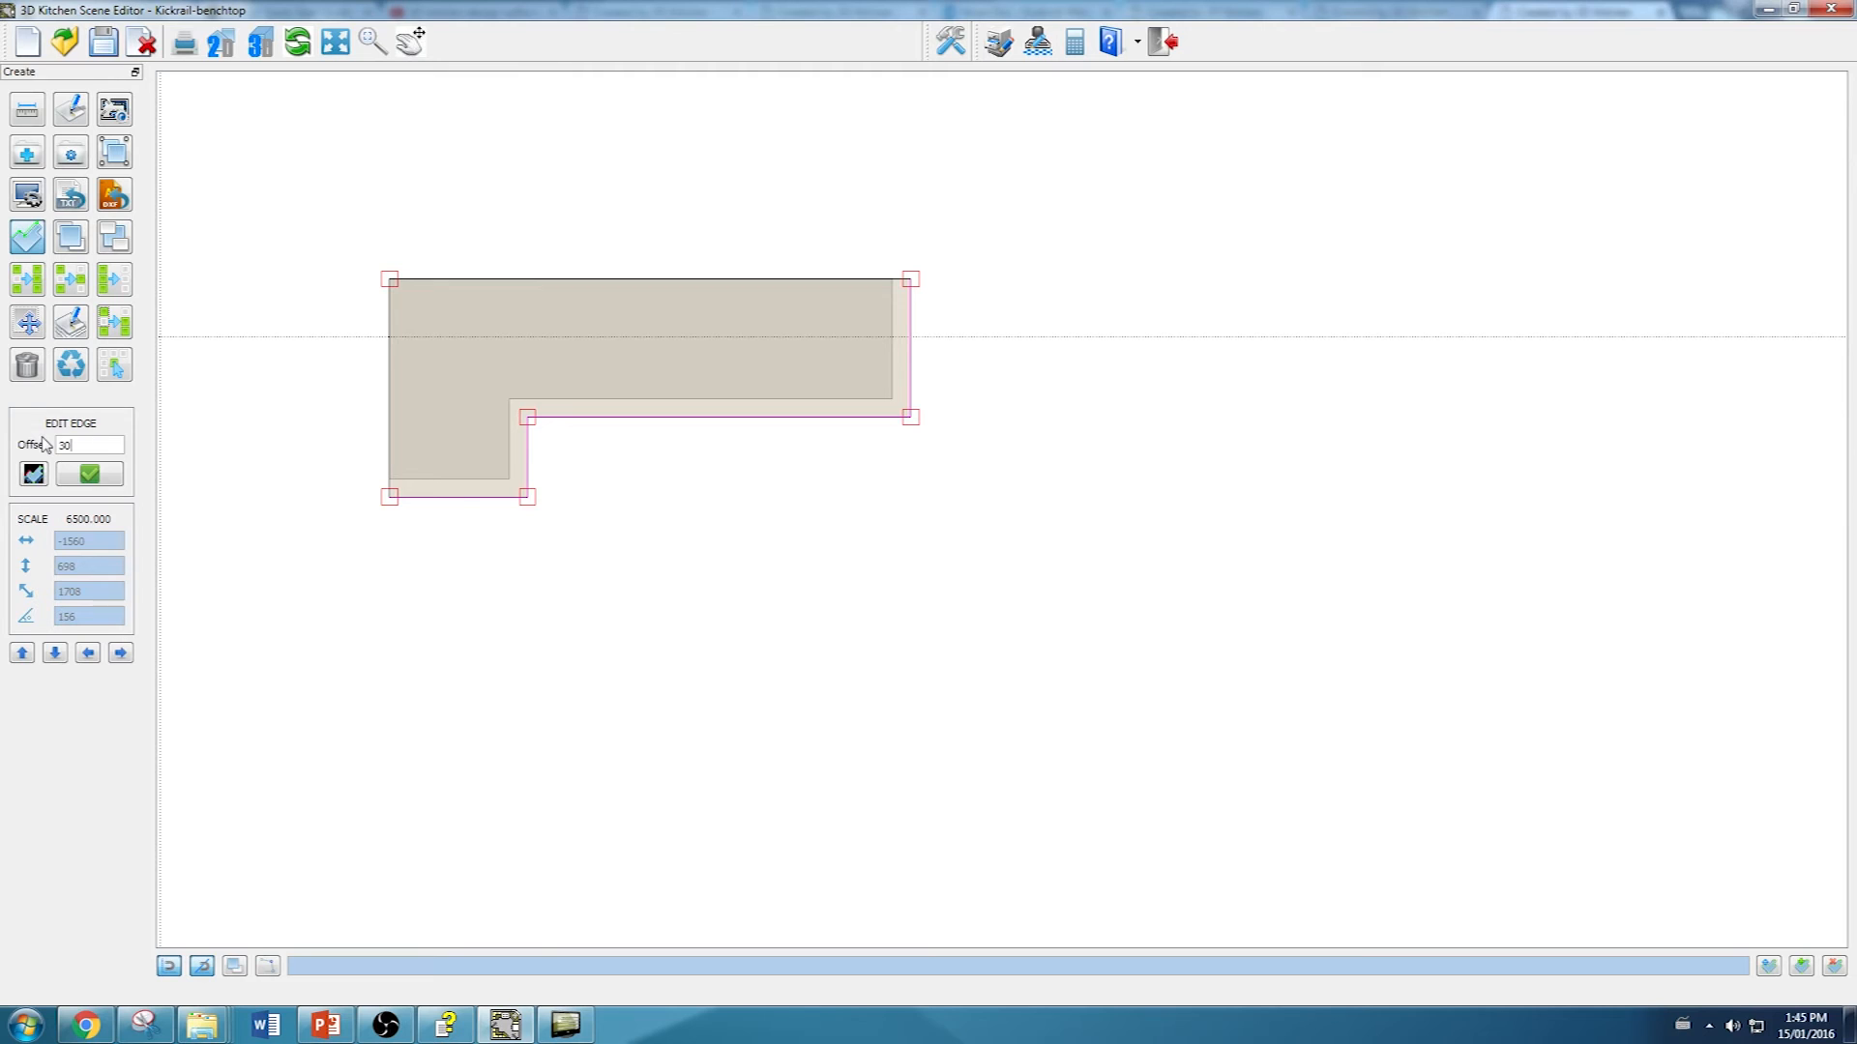
pyautogui.click(84, 481)
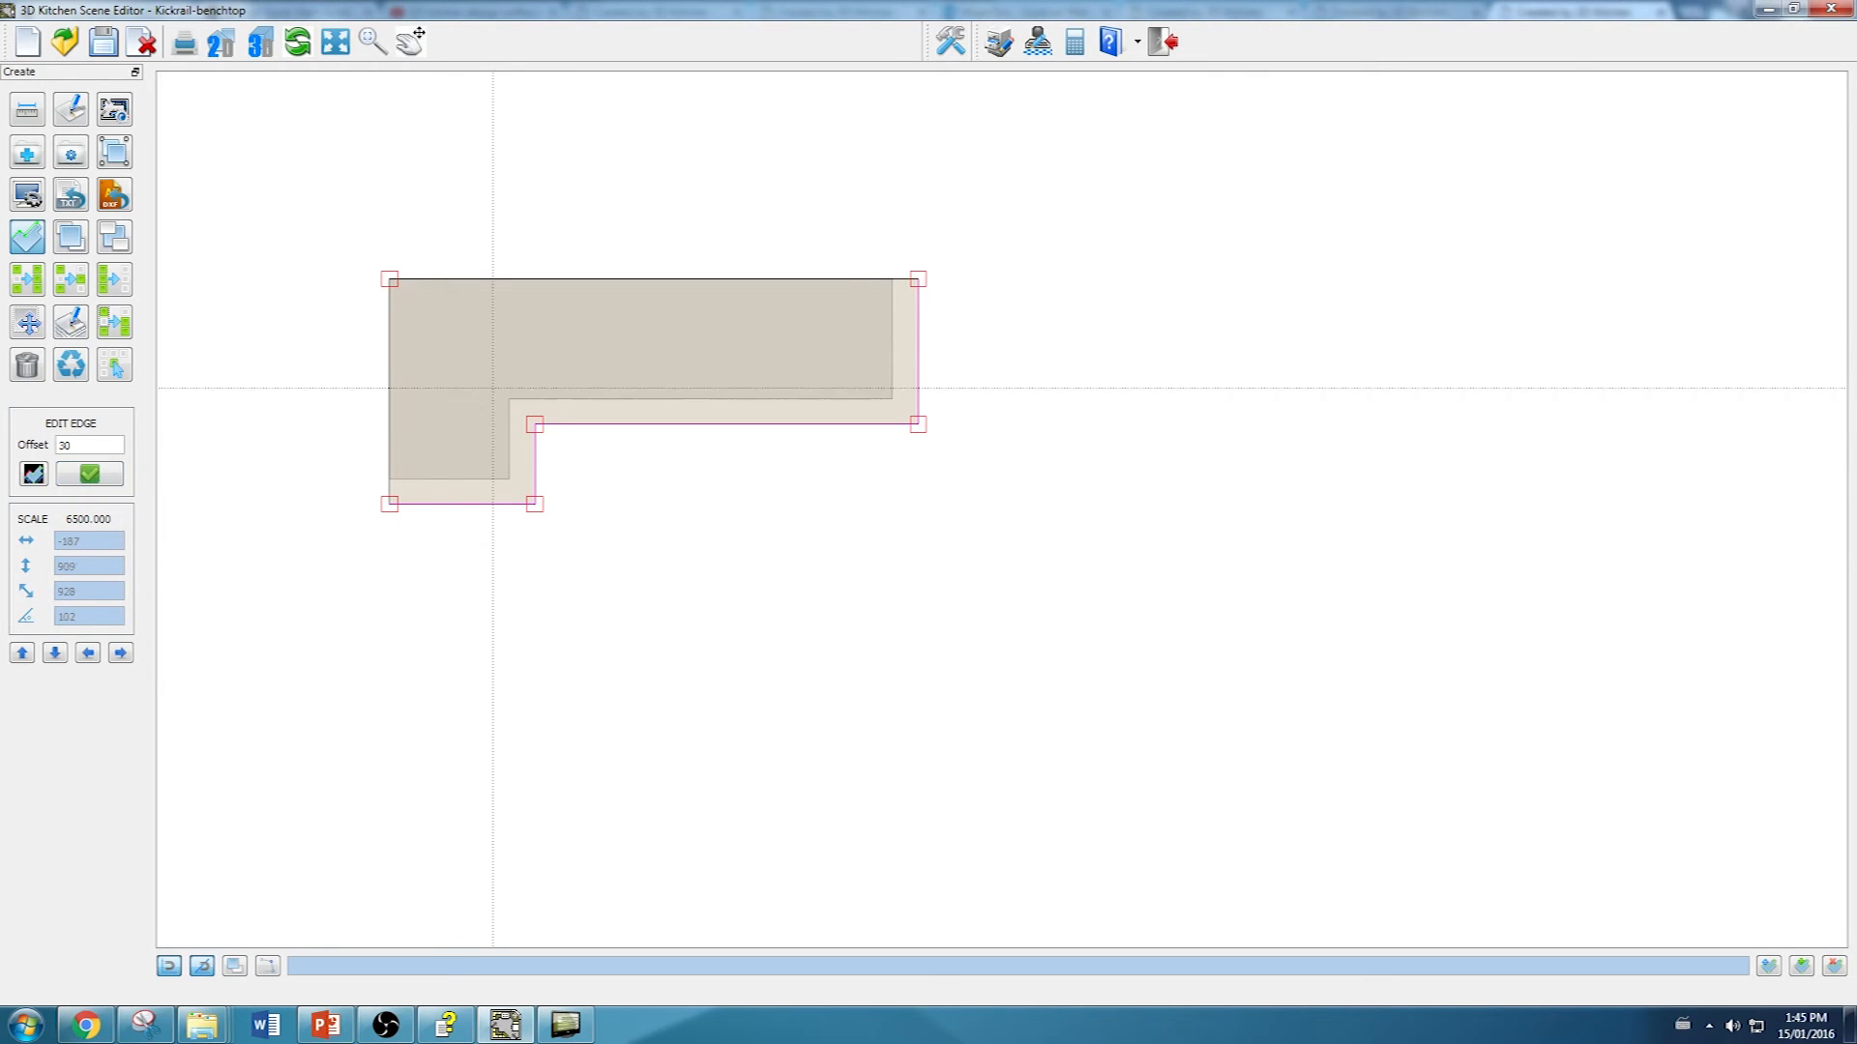
pyautogui.click(297, 43)
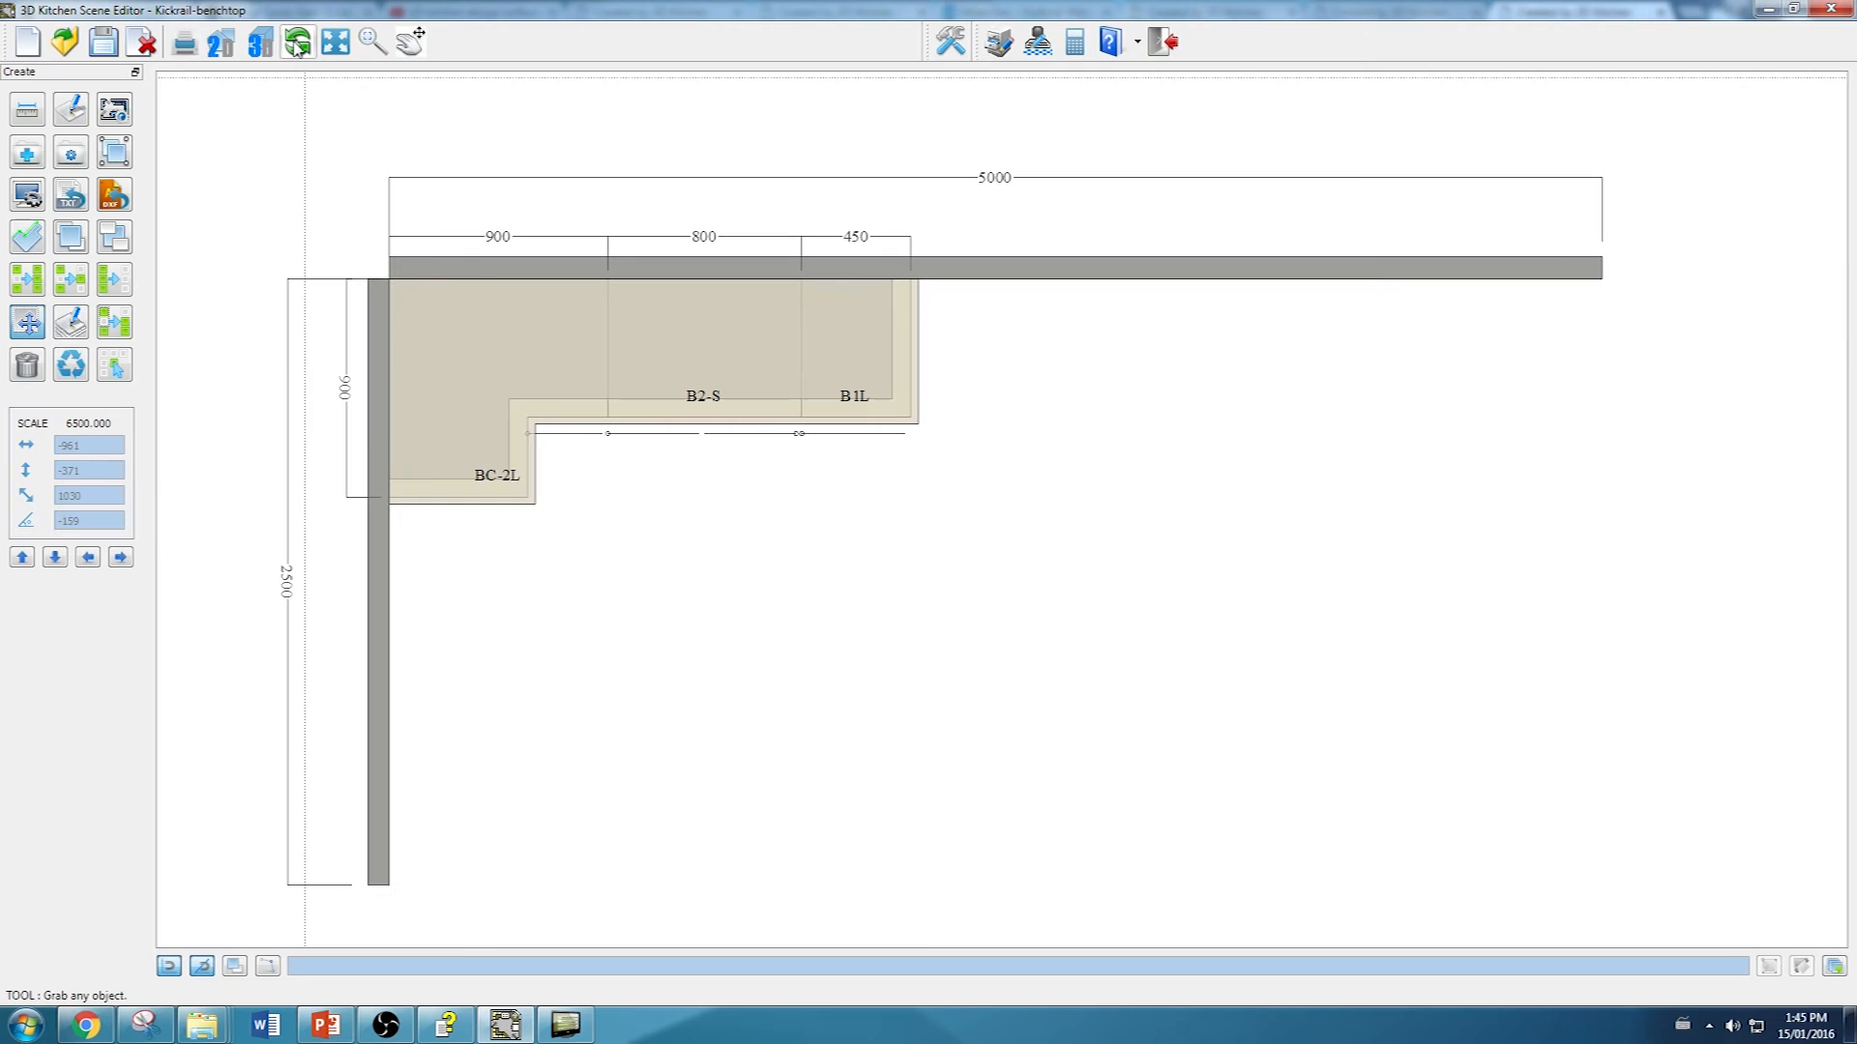
# Step: Inspect the L-shaped benchtop over the base cabinets in the rendered 3D view
pyautogui.click(261, 42)
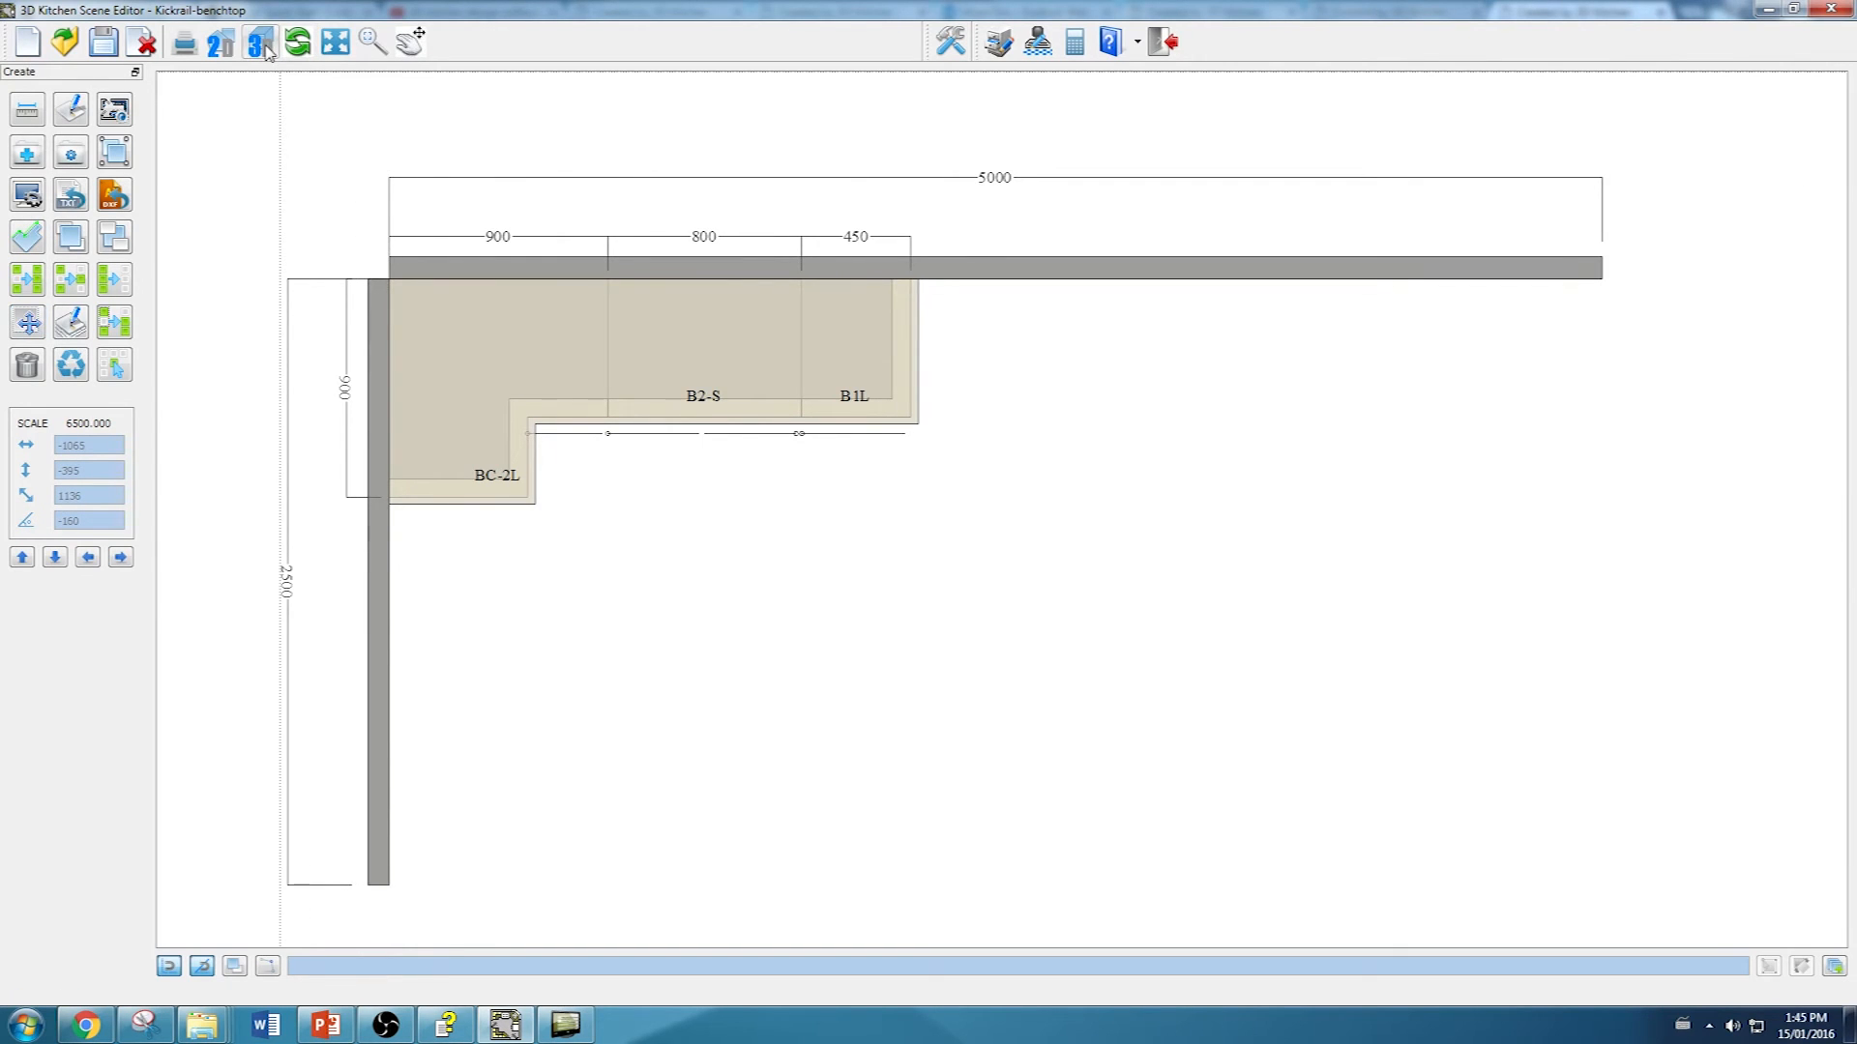
pyautogui.moveTo(909, 592); pyautogui.dragTo(997, 697)
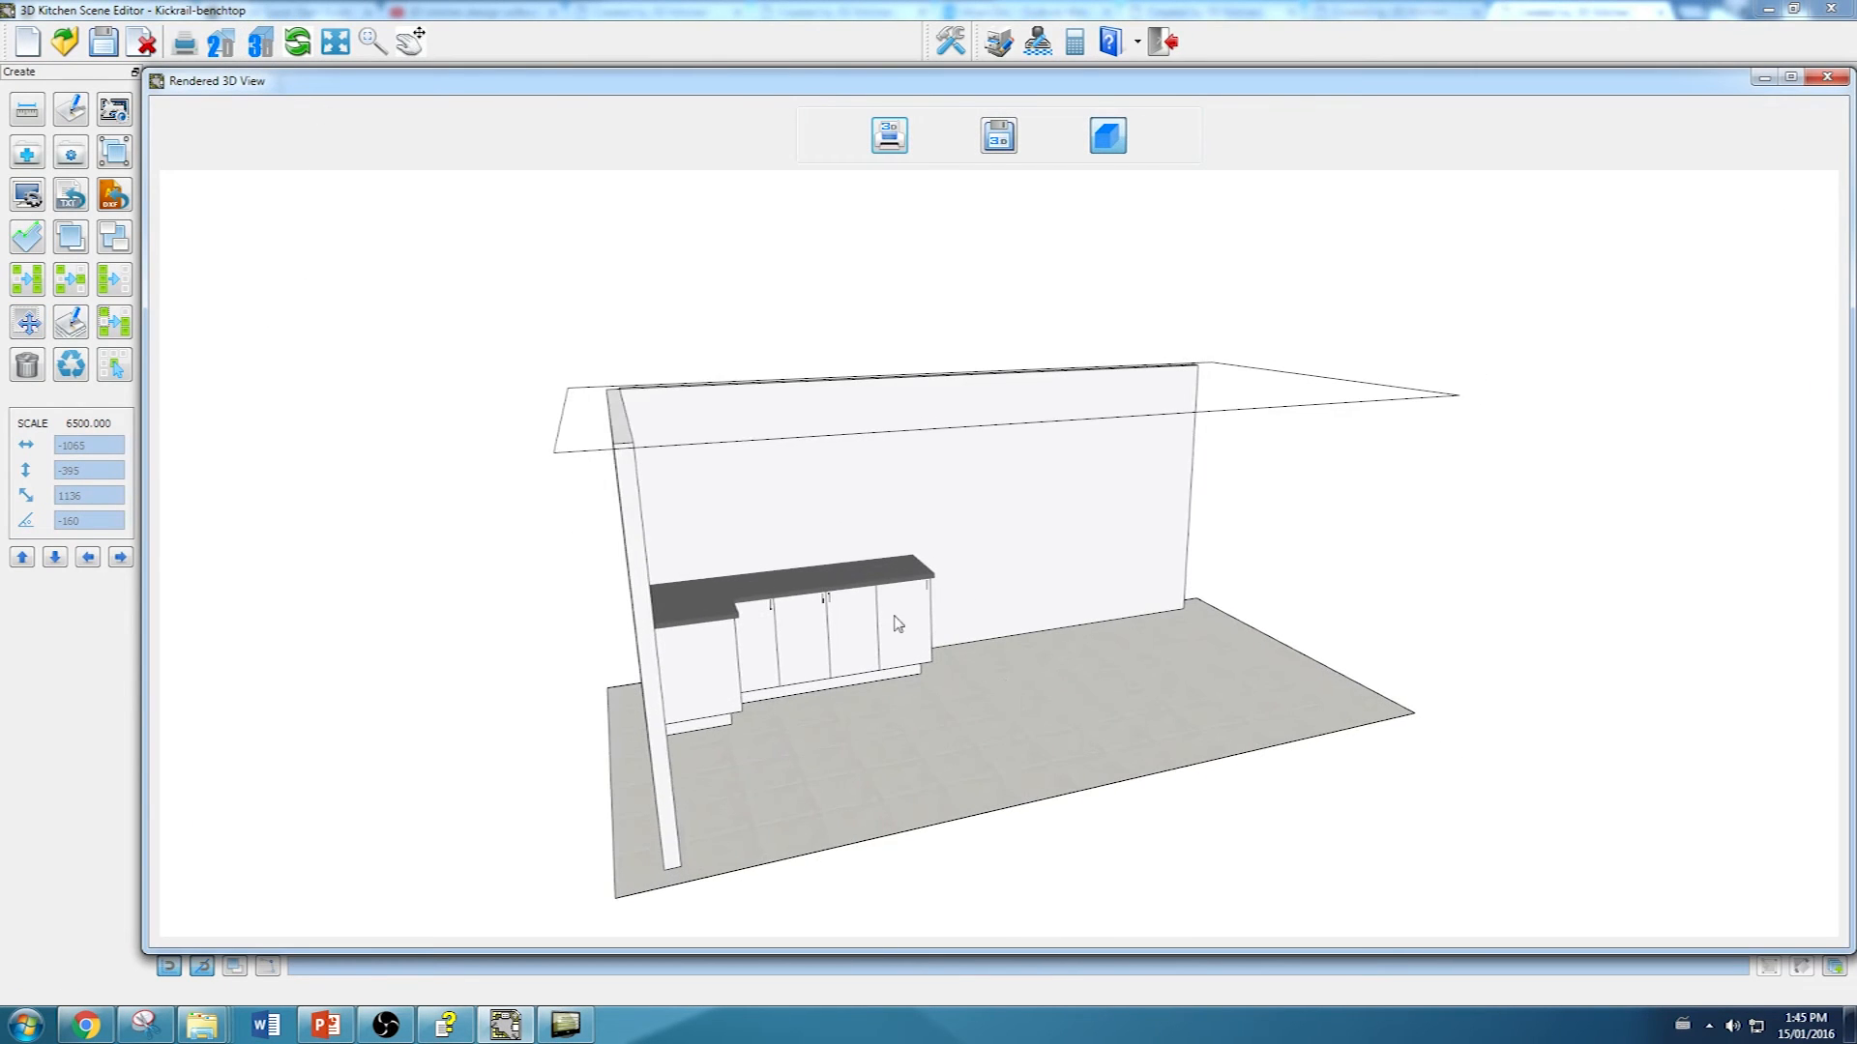
pyautogui.scroll(5, 880, 619)
pyautogui.moveTo(772, 577); pyautogui.dragTo(483, 515)
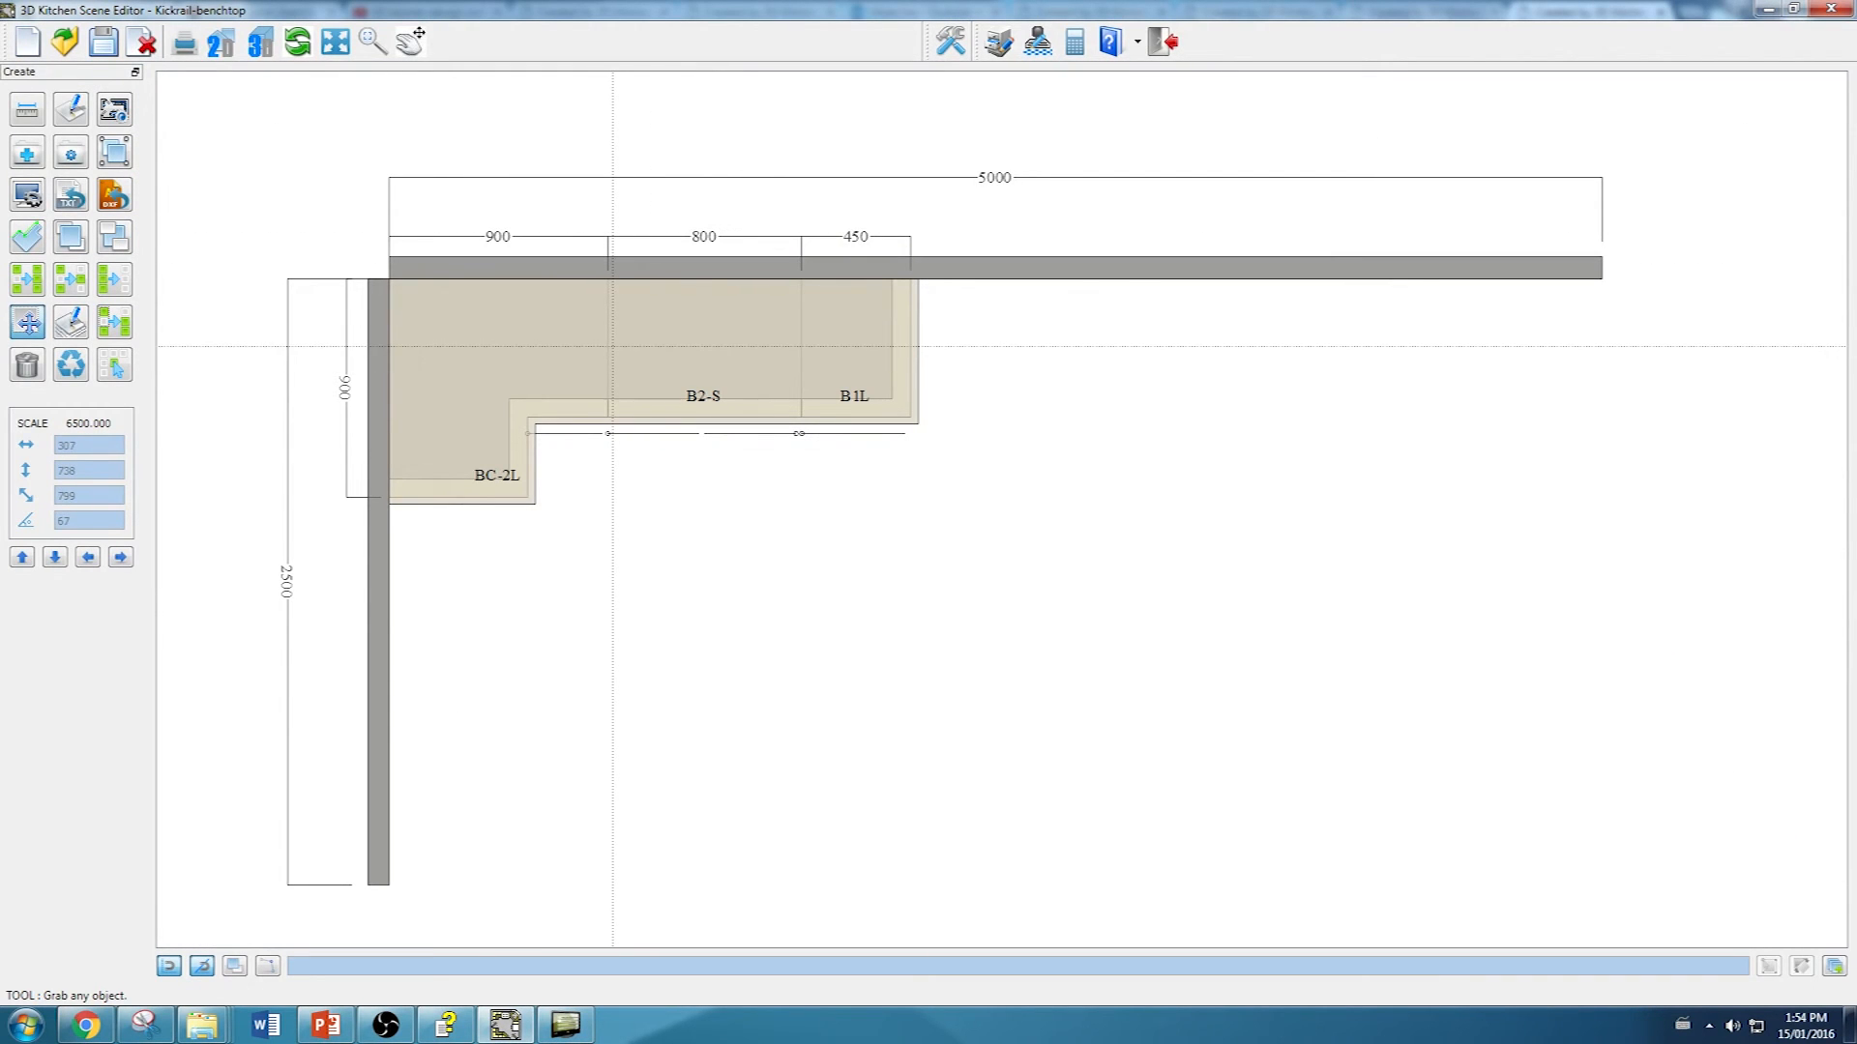
# Step: Convert the counter to a Bezier shape and curve its short end edge on the BC-2L leg into an arc with E set to 150
pyautogui.doubleClick(612, 345)
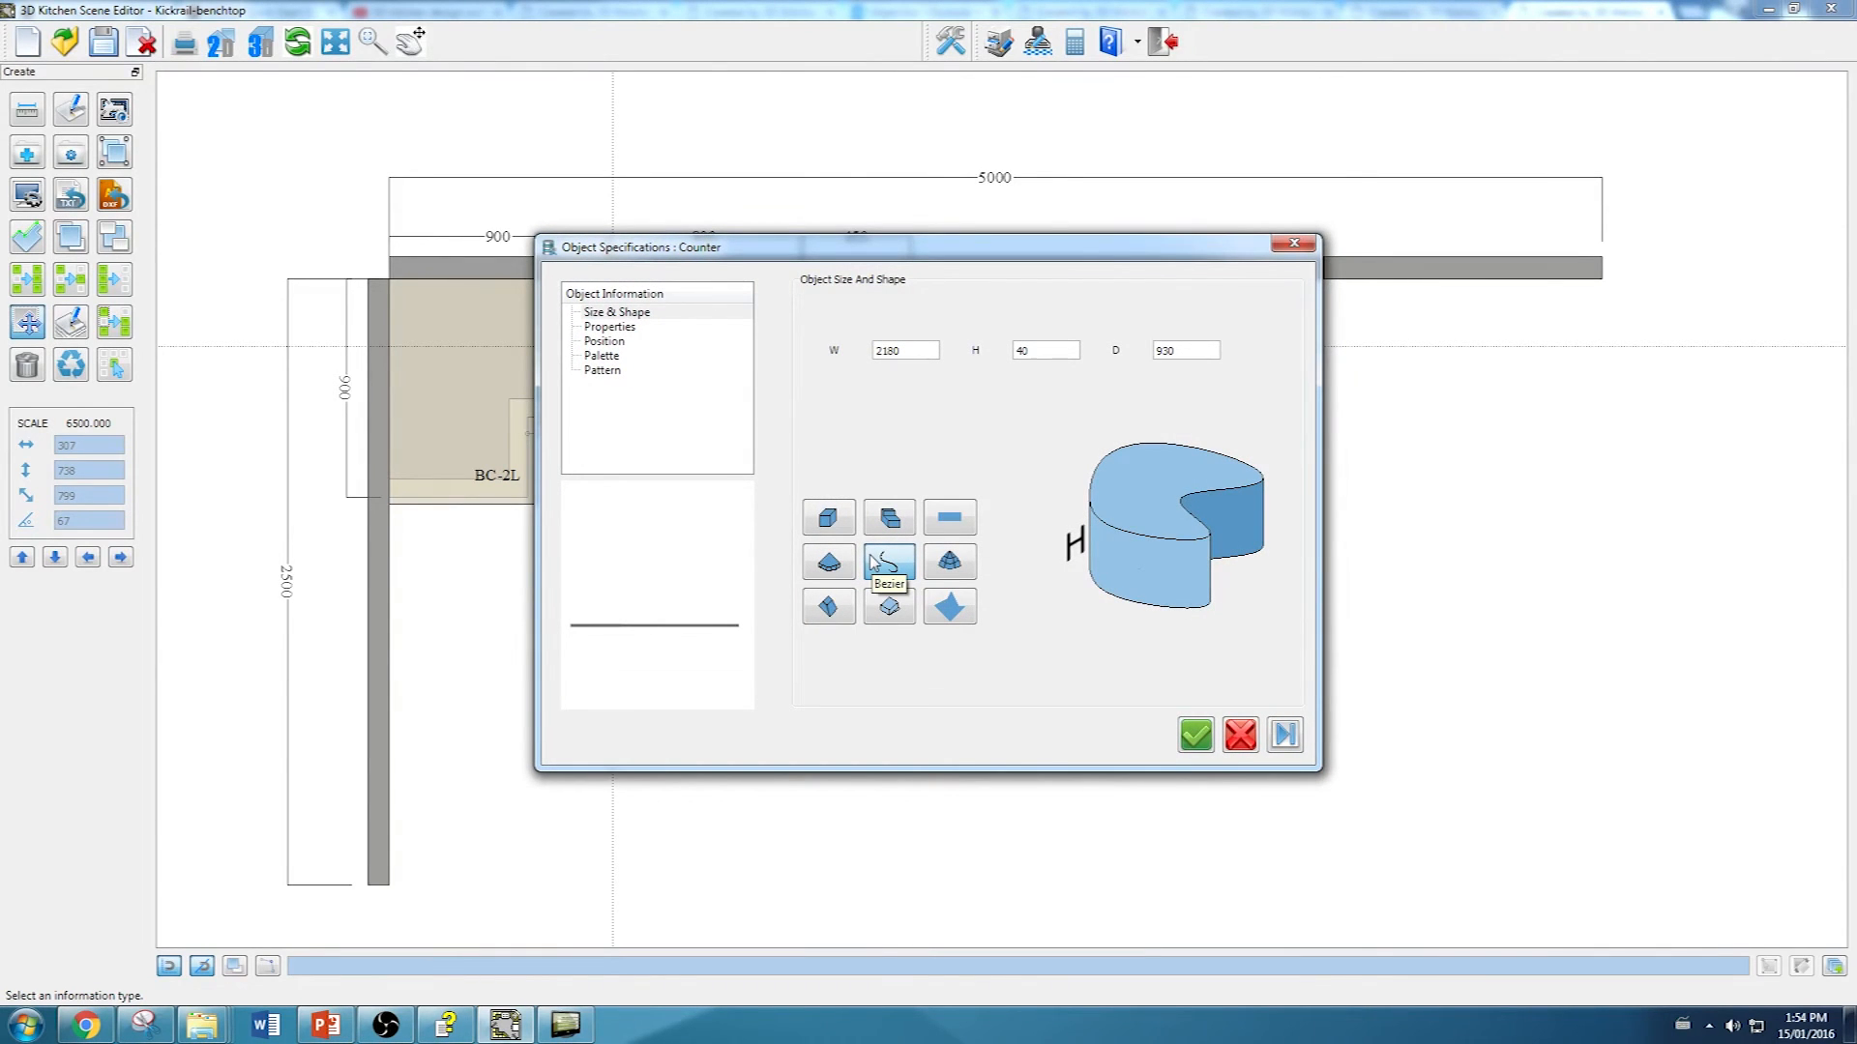
pyautogui.click(1195, 735)
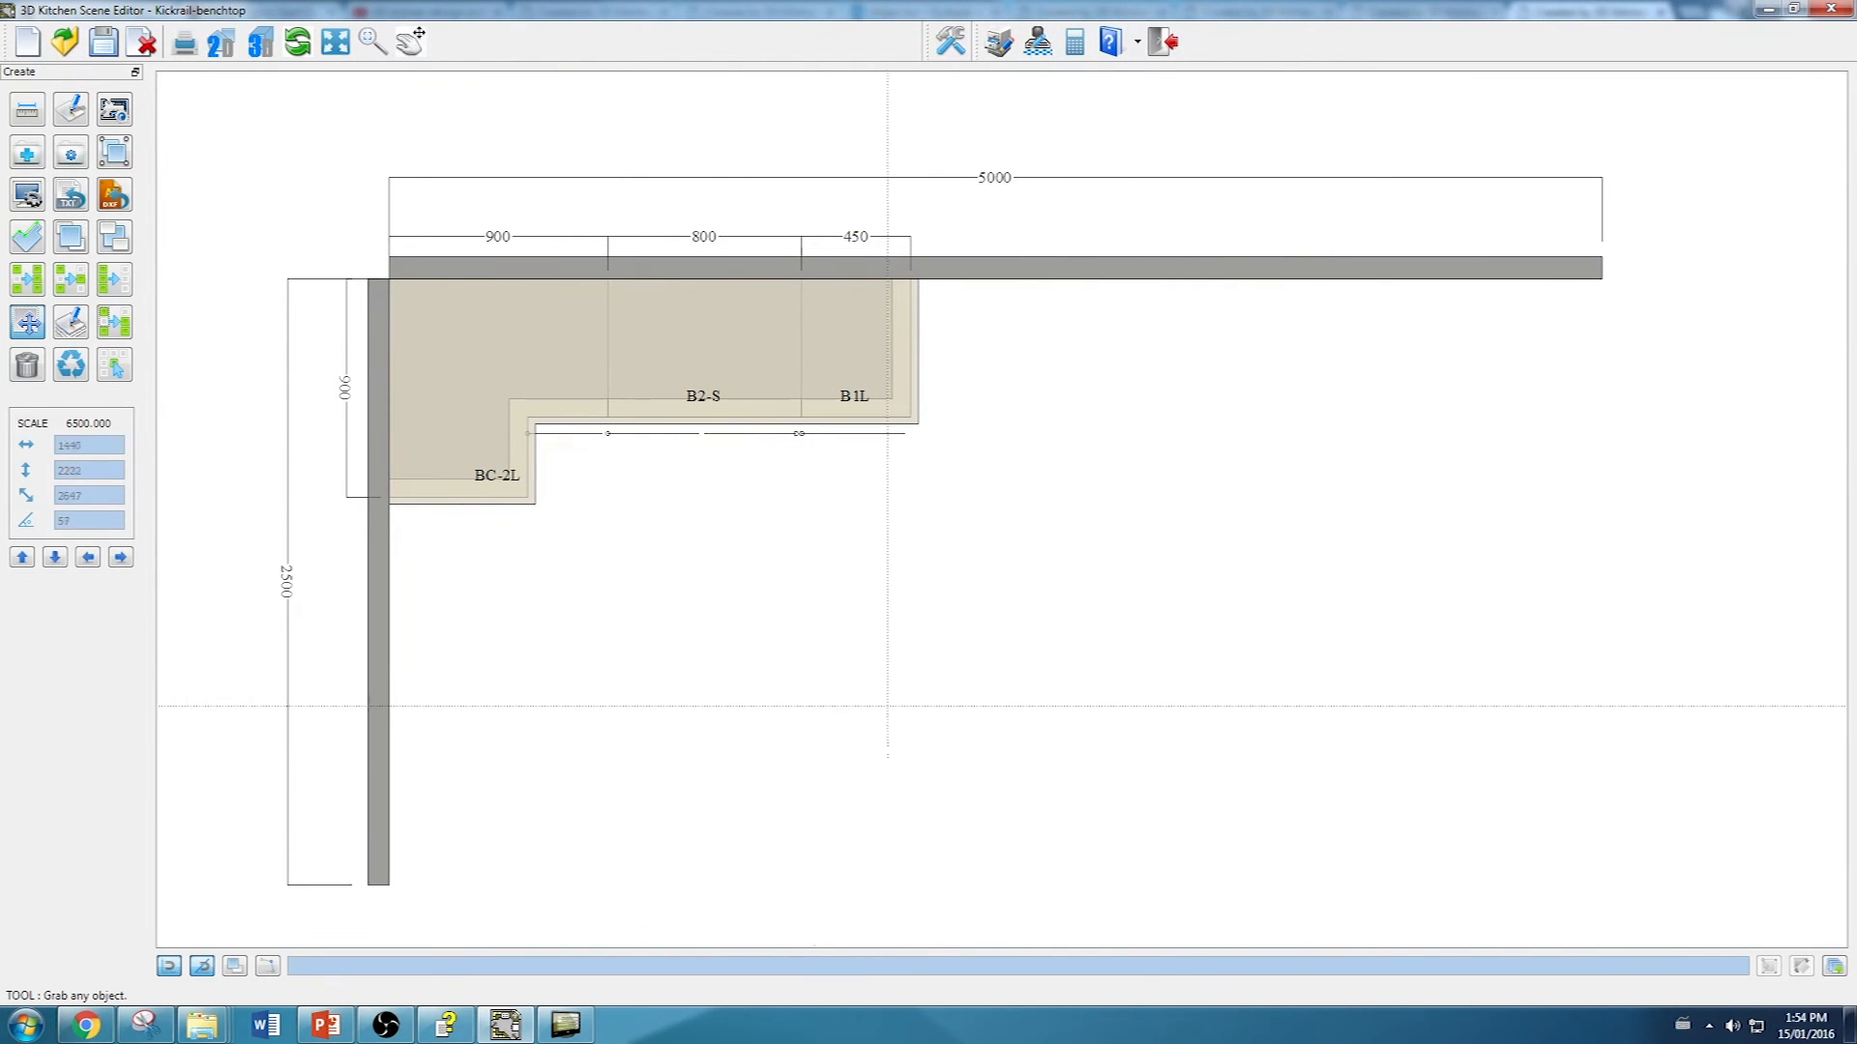
pyautogui.click(33, 238)
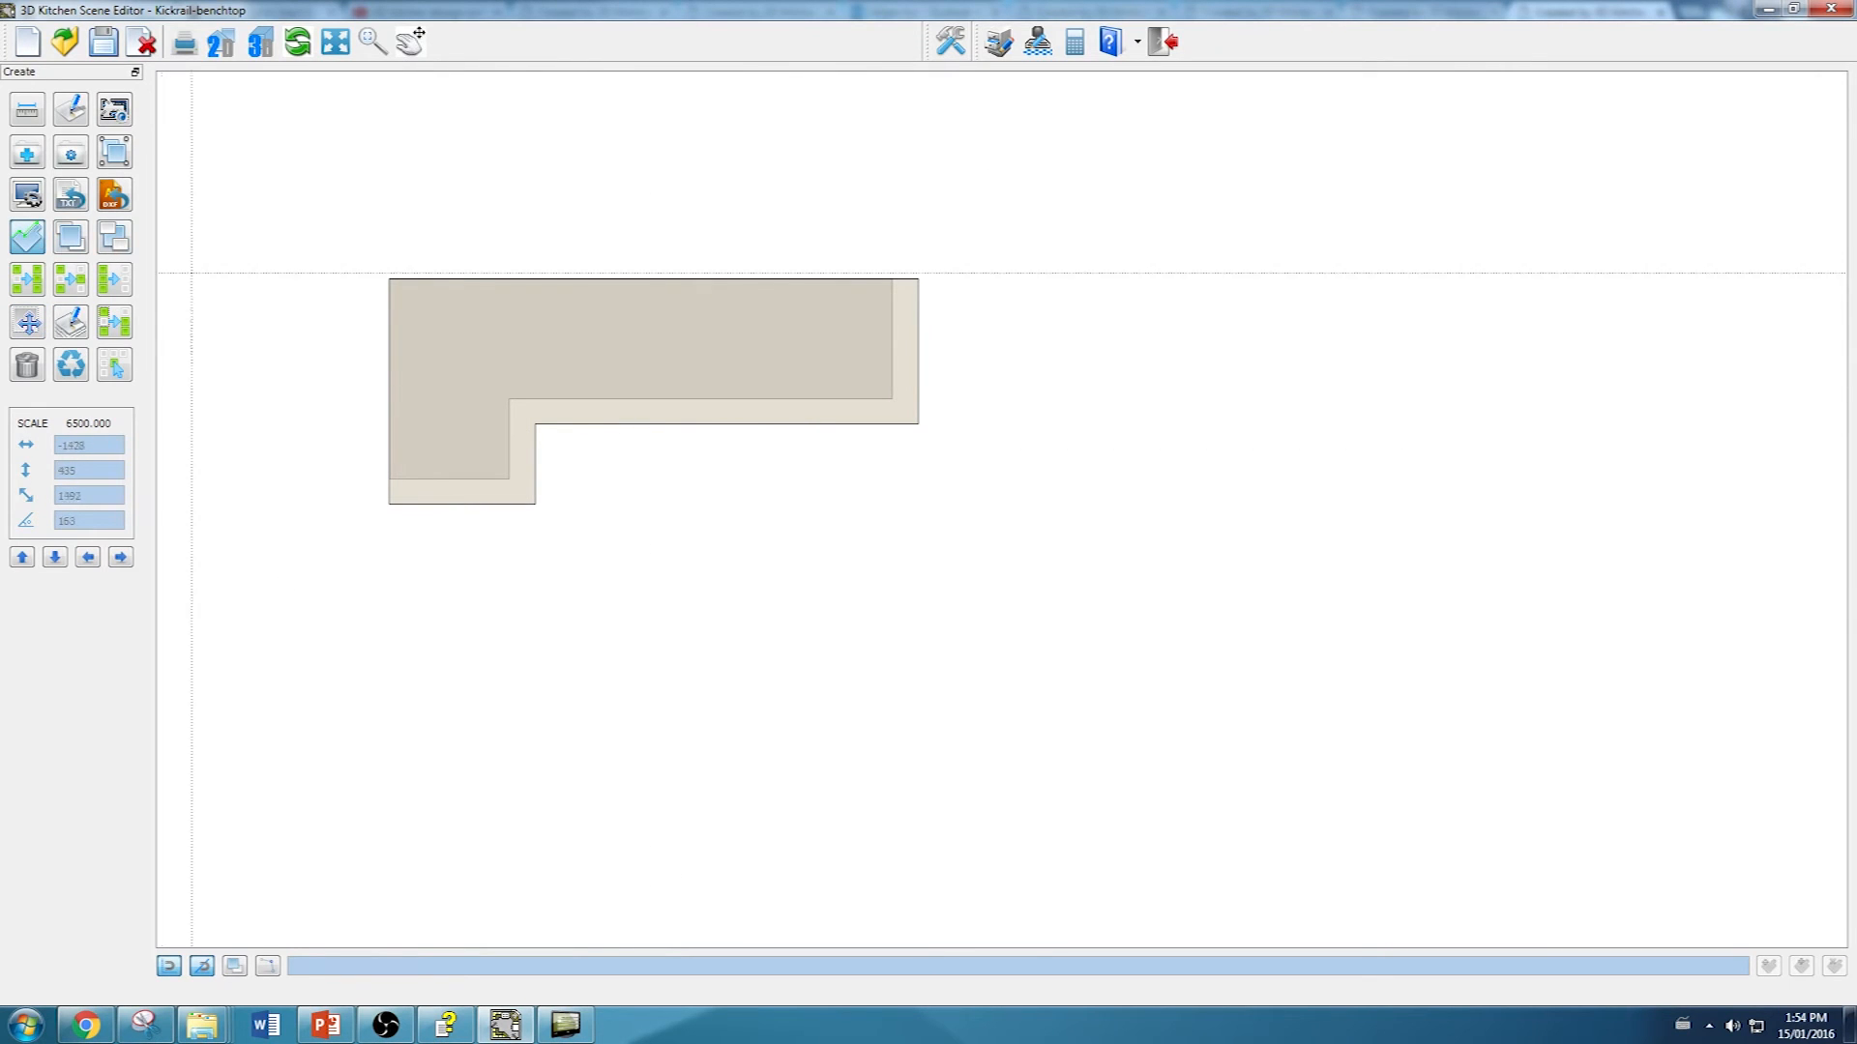
pyautogui.click(642, 359)
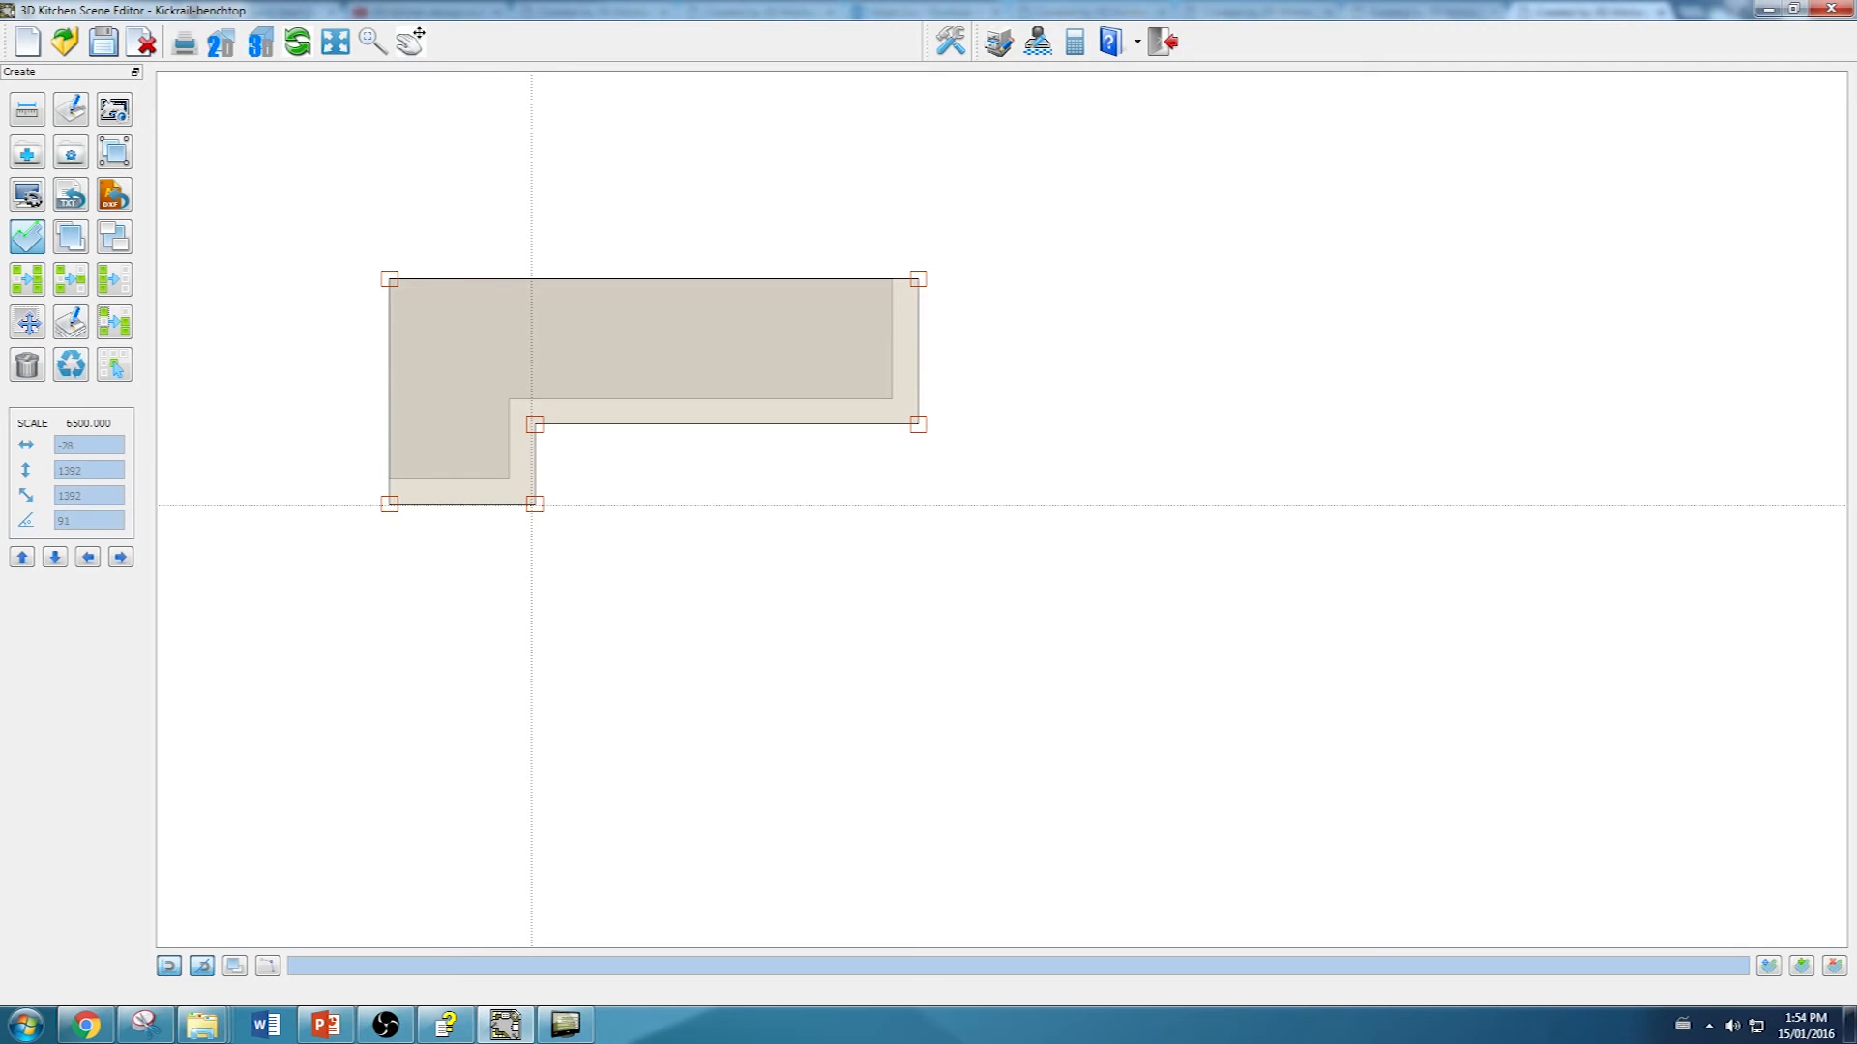
pyautogui.click(533, 504)
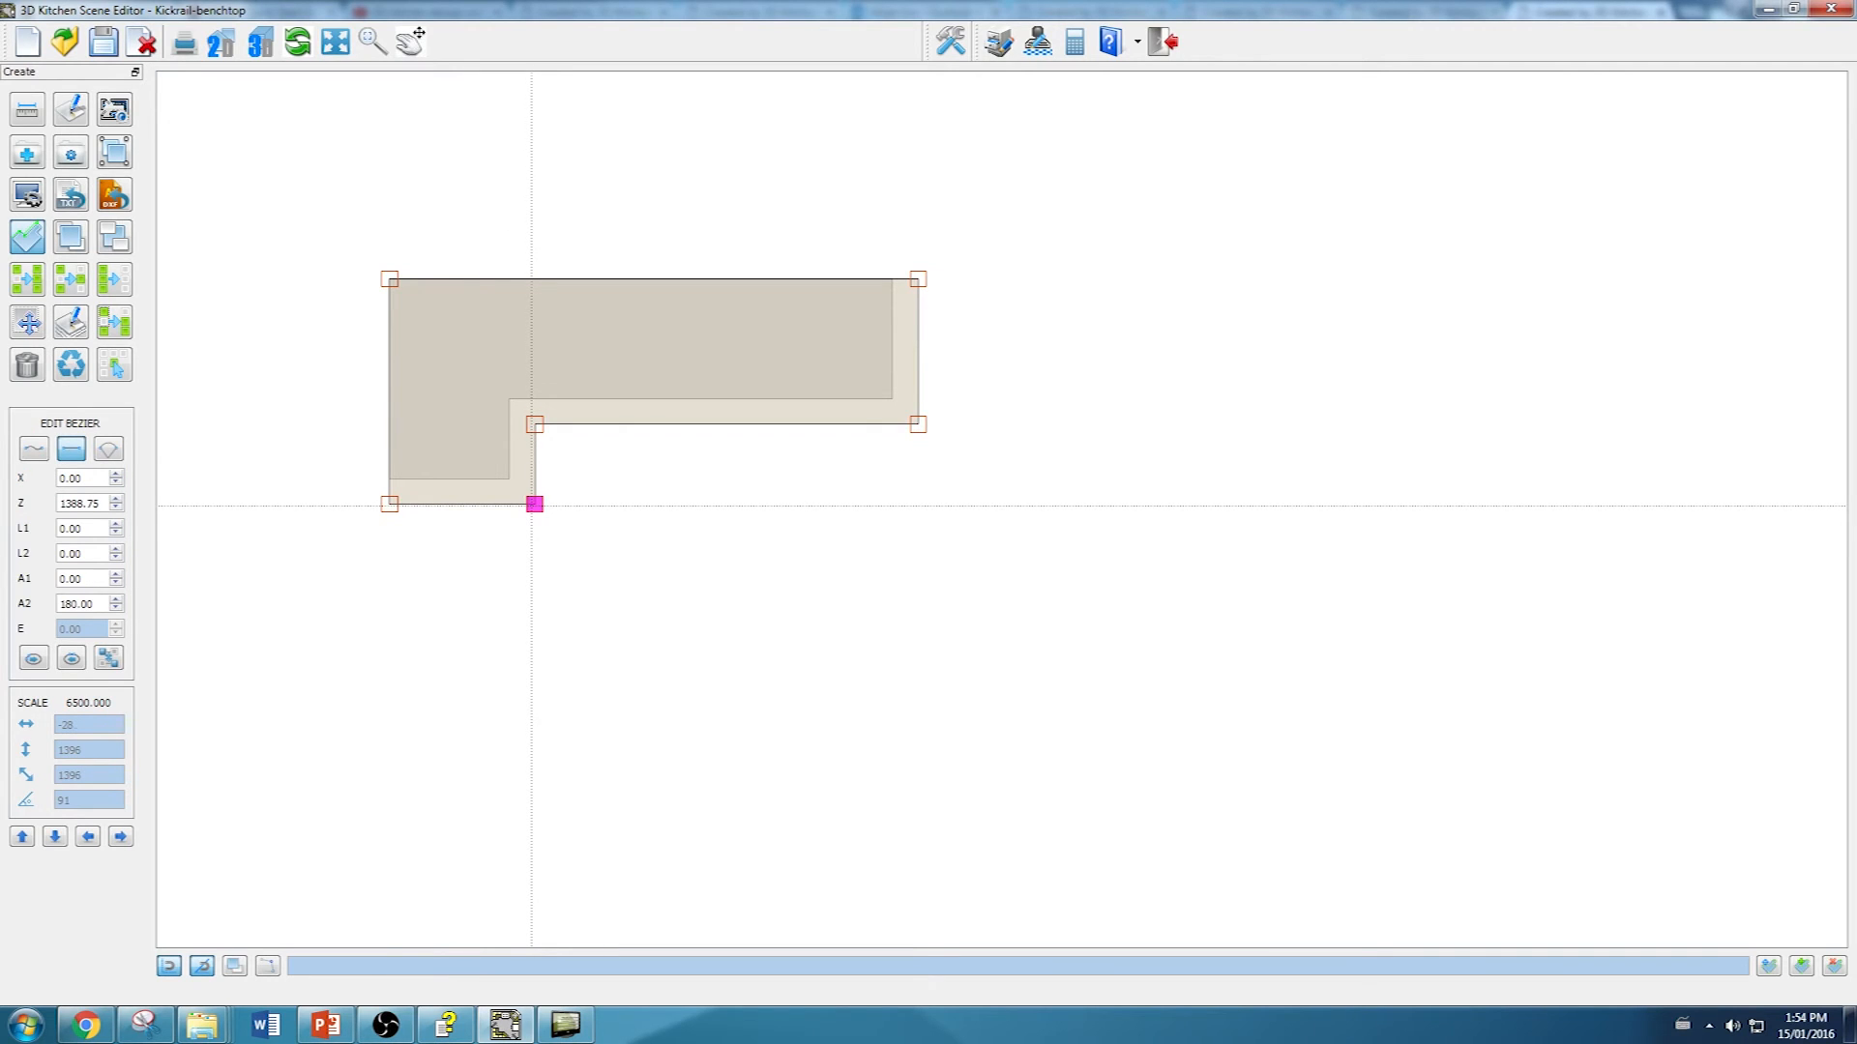
pyautogui.click(108, 449)
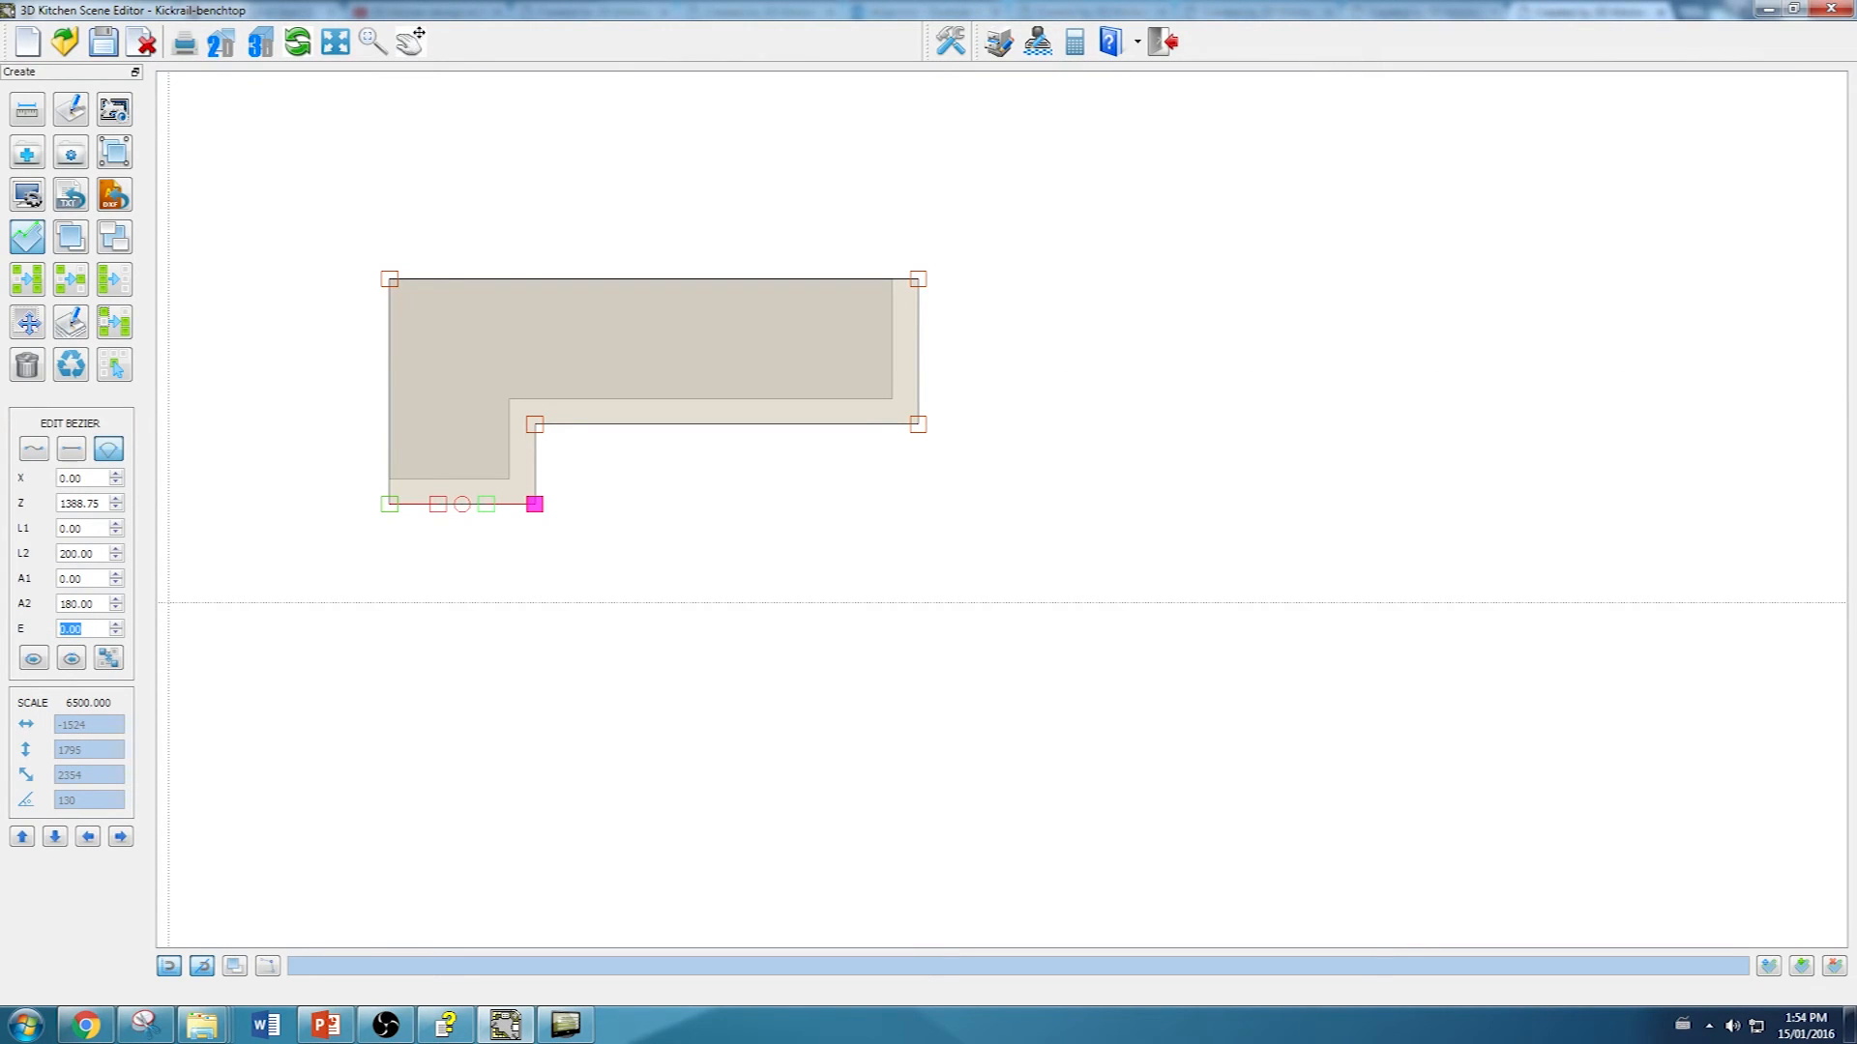
pyautogui.write('150')
pyautogui.press('Return')
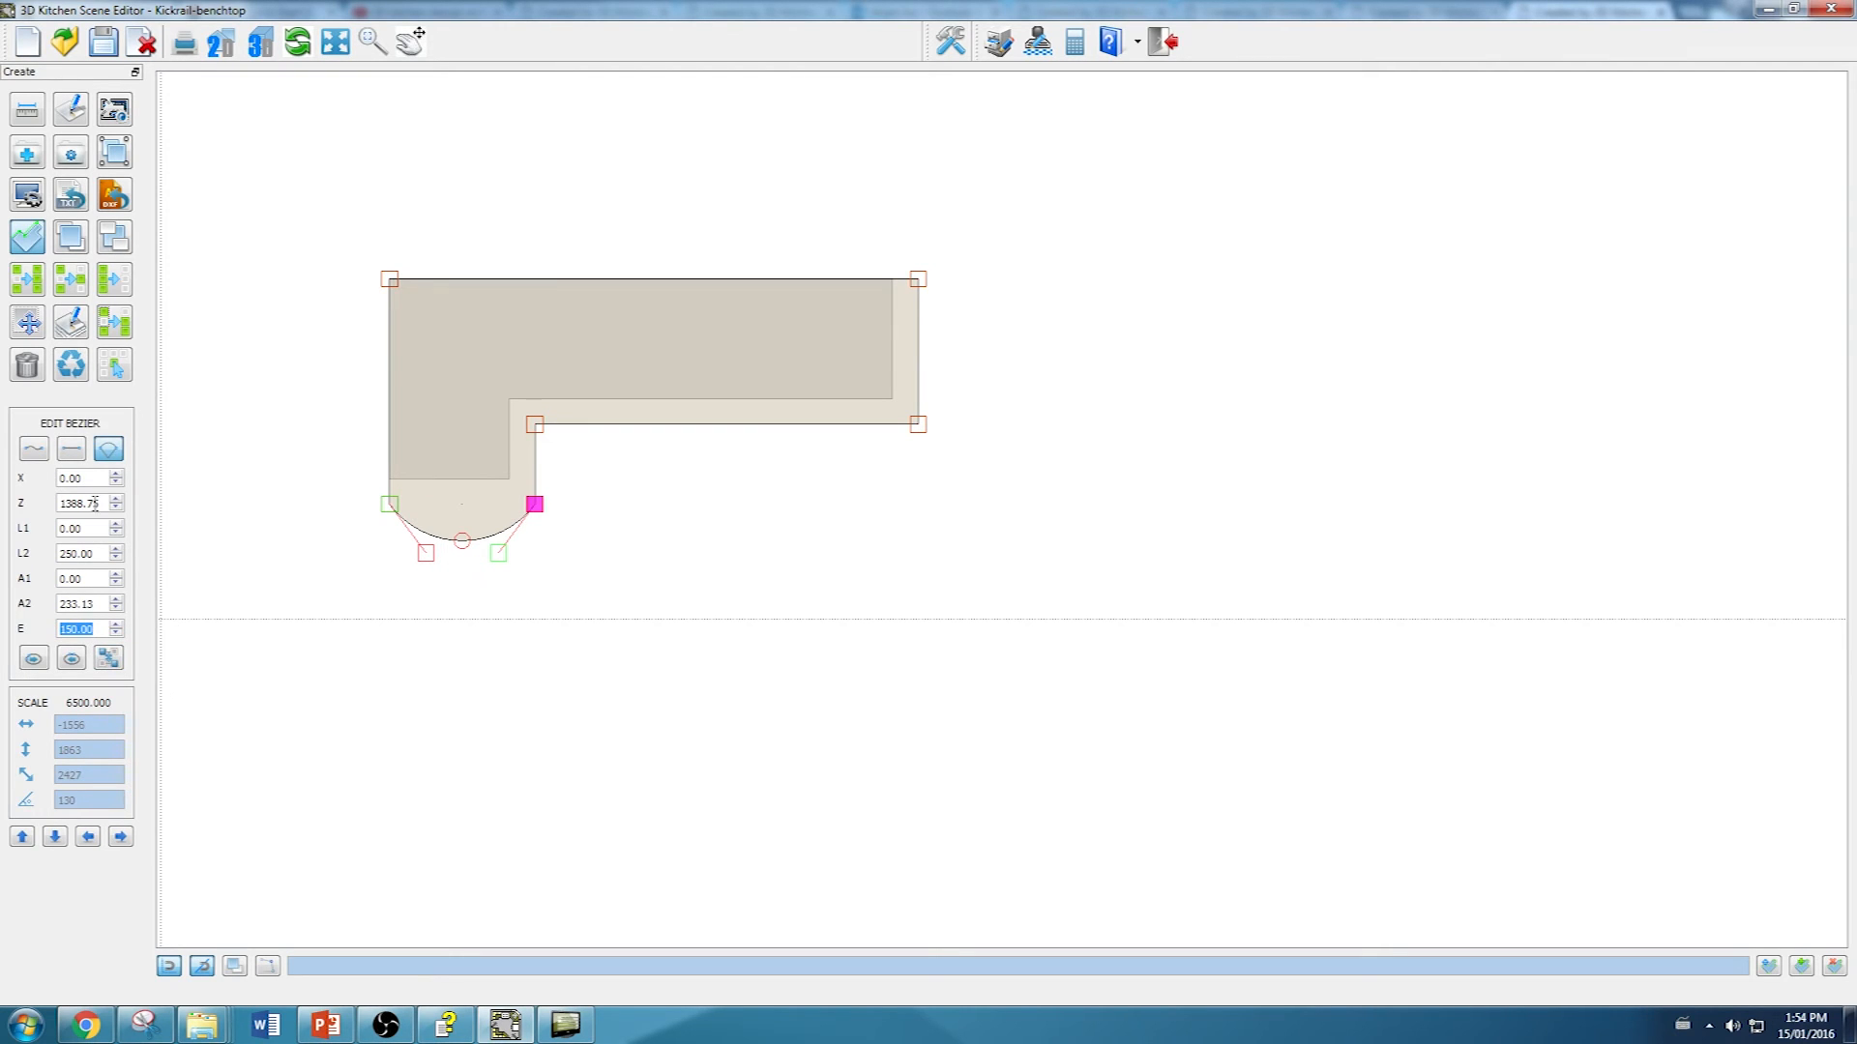
# Step: Straighten the counter's curved end edge and turn it back into an arc with E set to 150
pyautogui.click(71, 451)
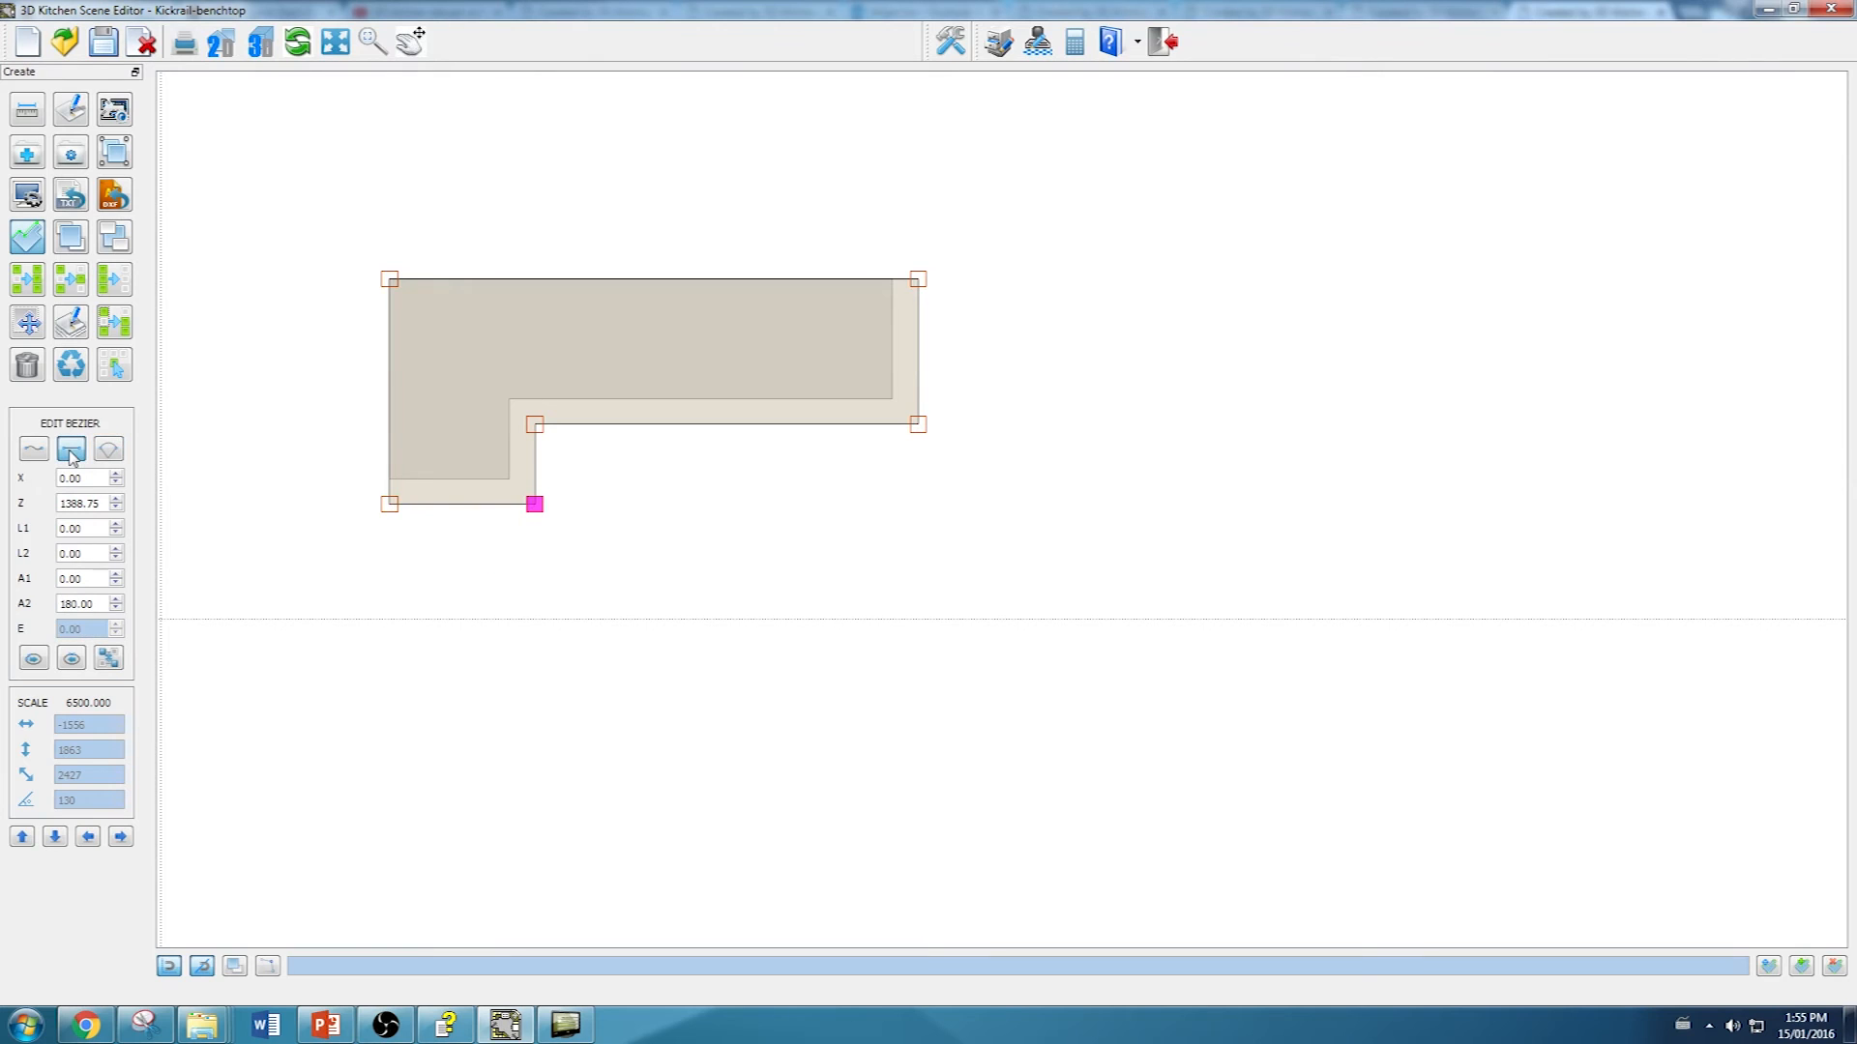
pyautogui.click(107, 451)
pyautogui.moveTo(91, 628); pyautogui.dragTo(59, 625)
pyautogui.write('150')
pyautogui.press('Return')
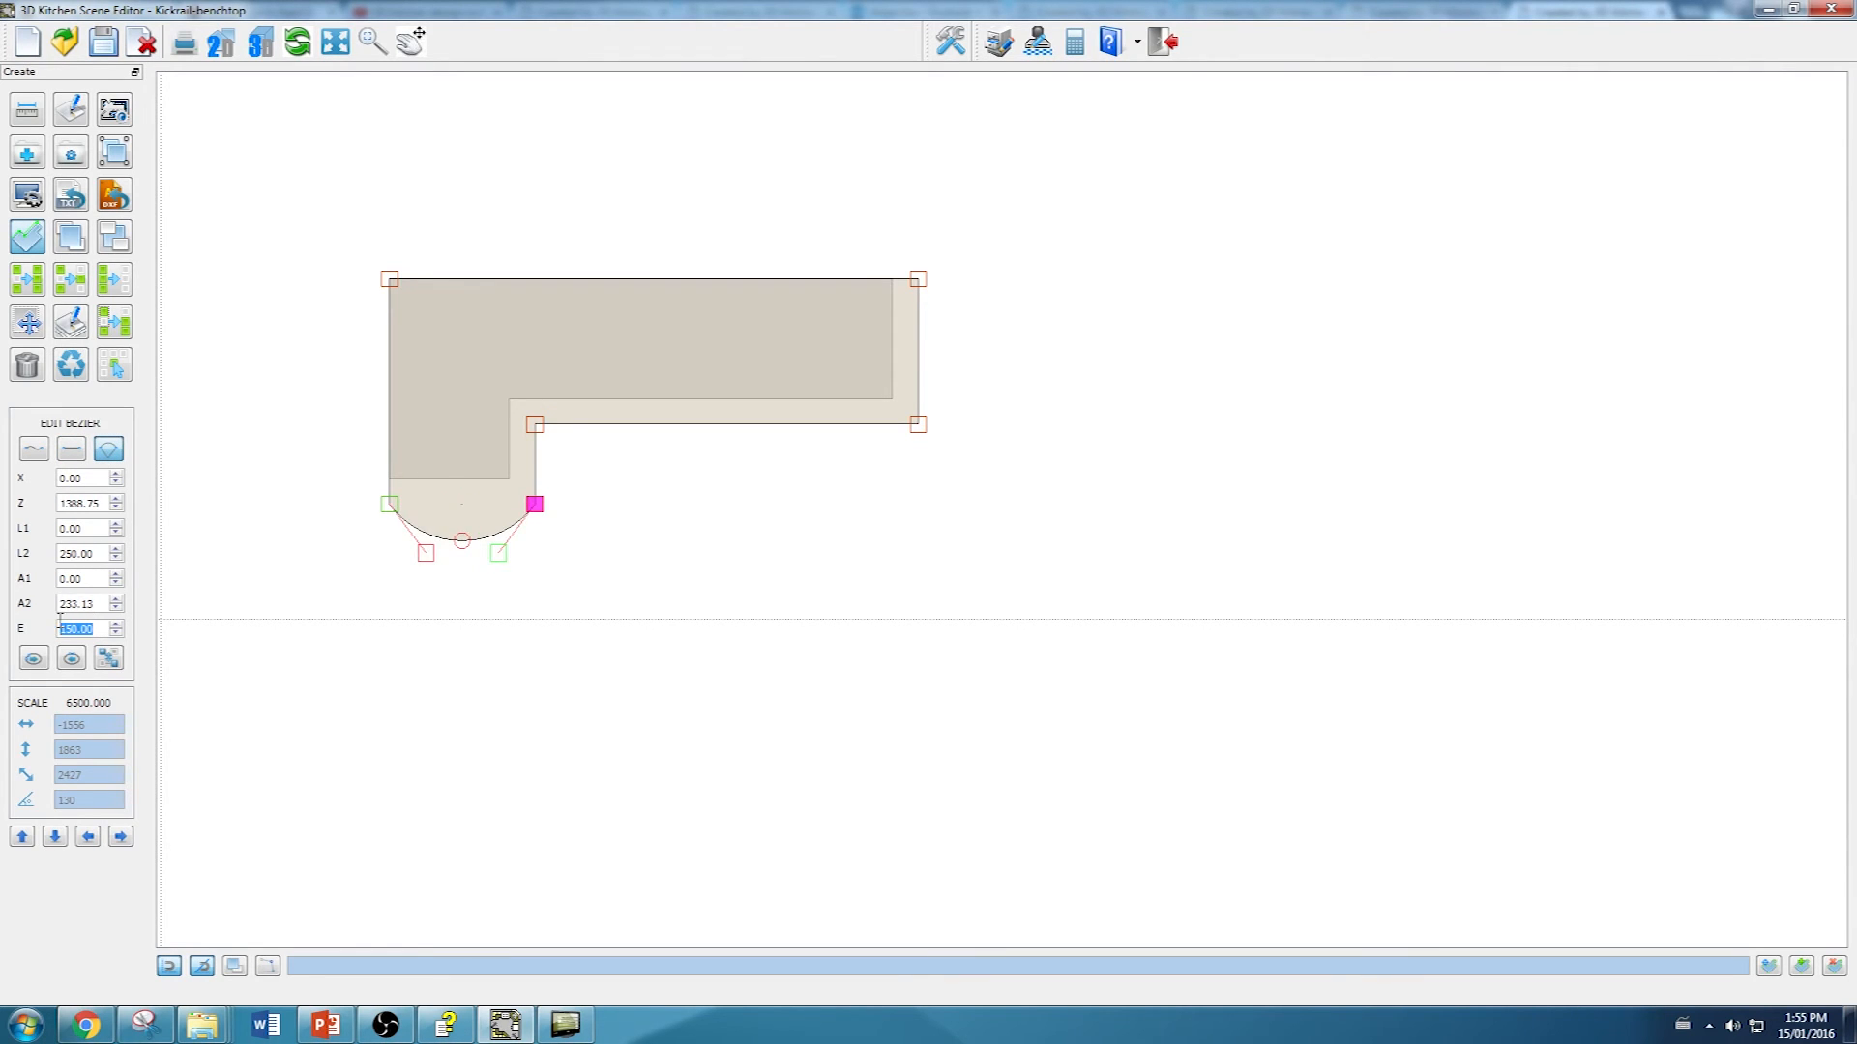
# Step: Review the counter's position settings and its object properties, including the Measures option
pyautogui.doubleClick(598, 371)
pyautogui.click(611, 341)
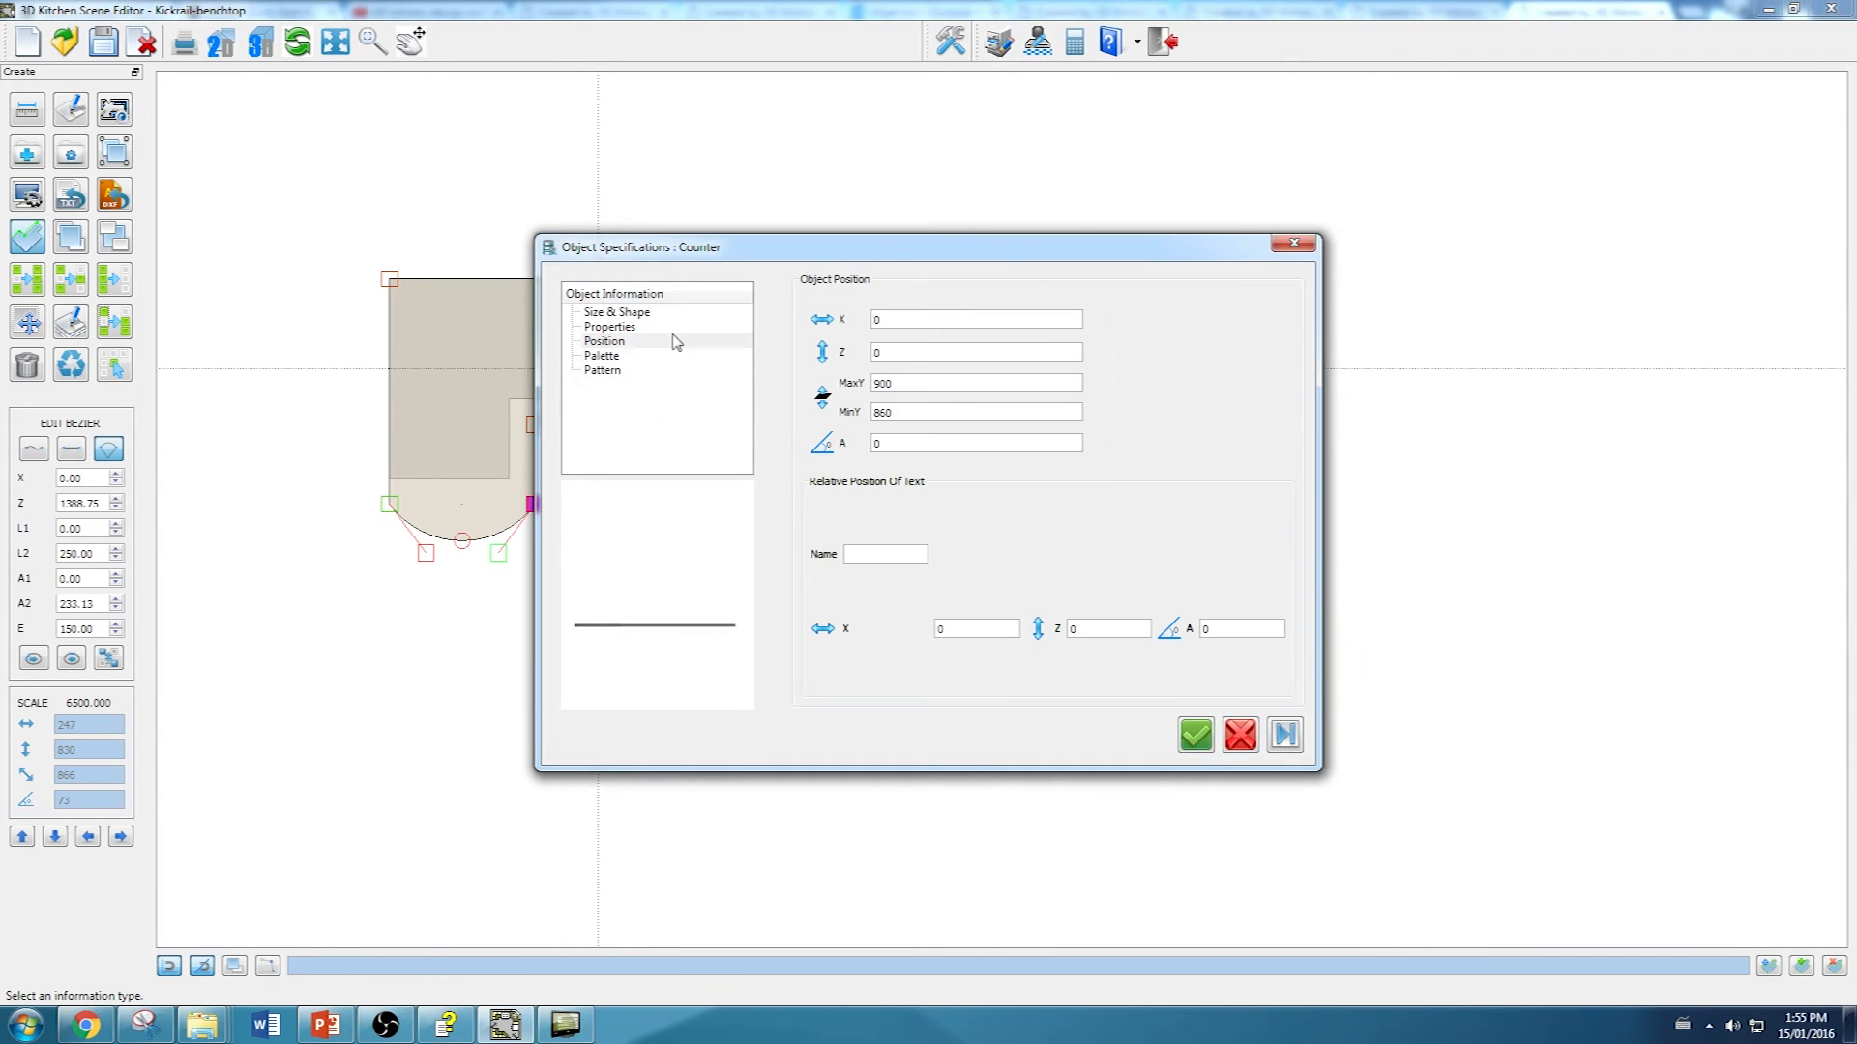
pyautogui.click(611, 327)
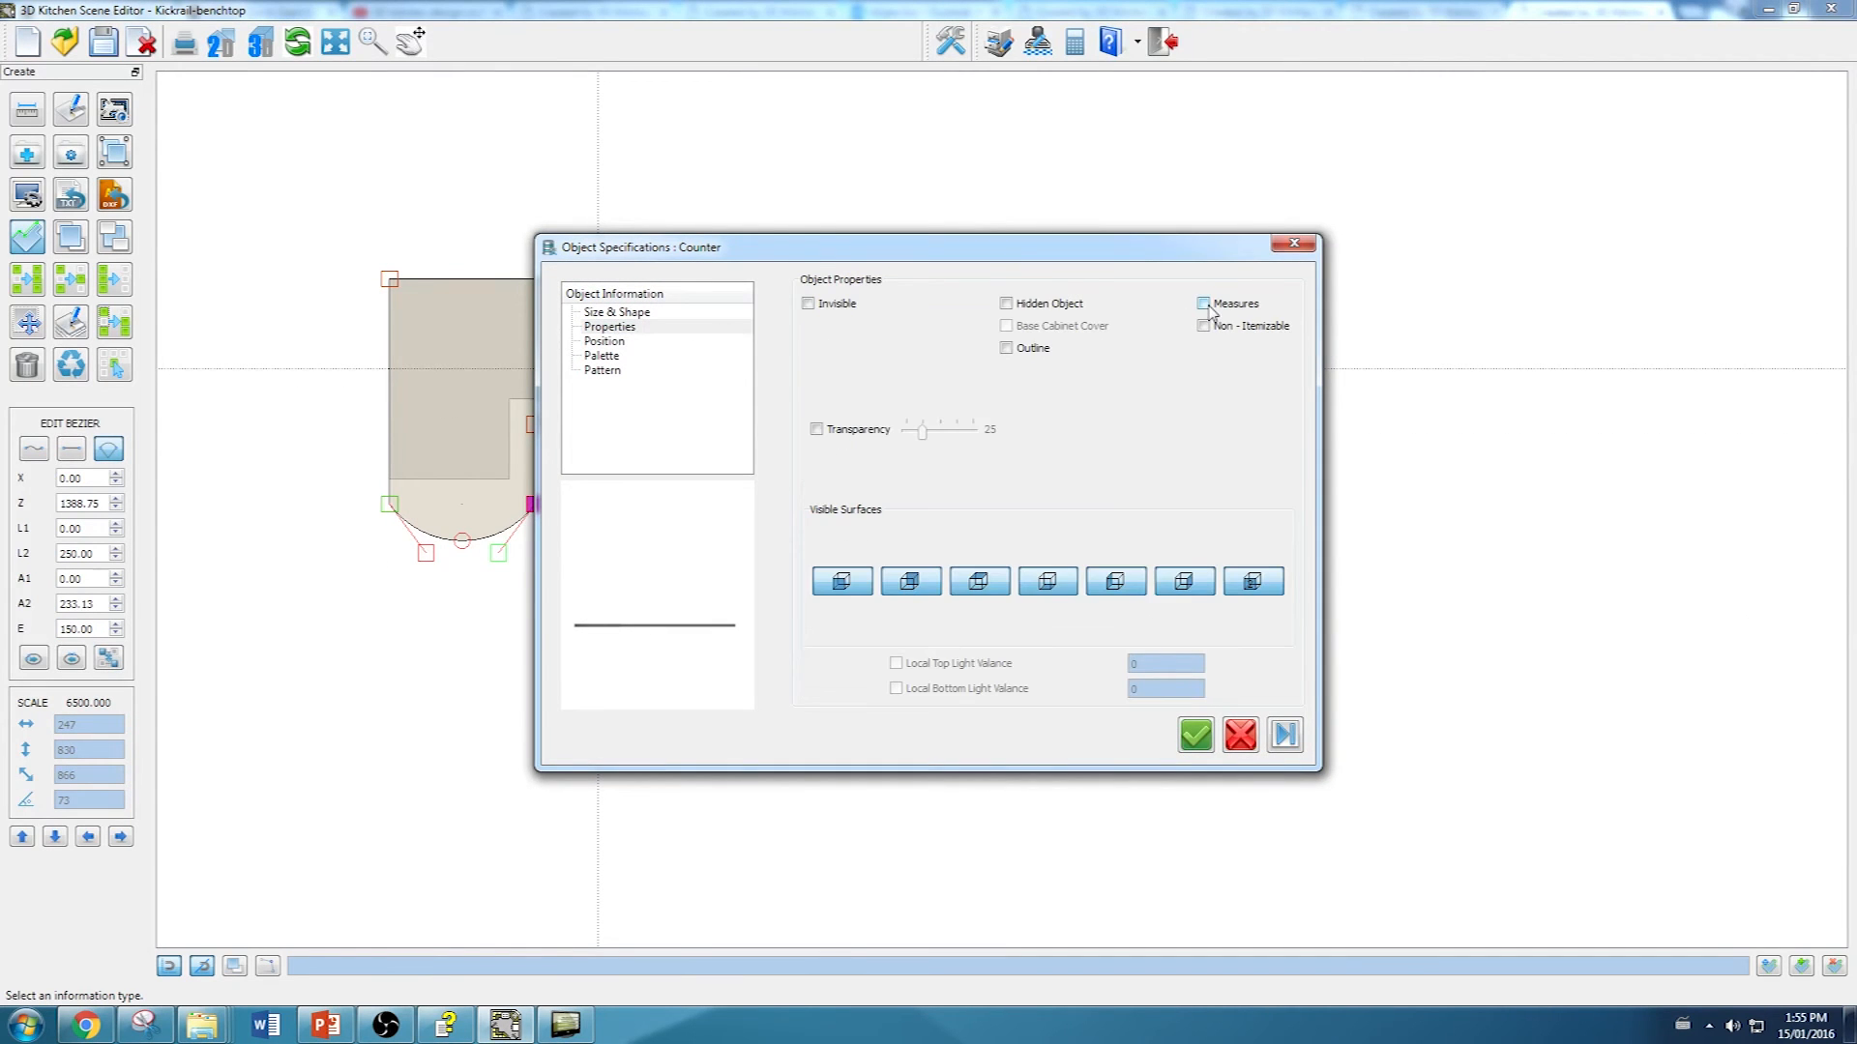
pyautogui.click(1195, 736)
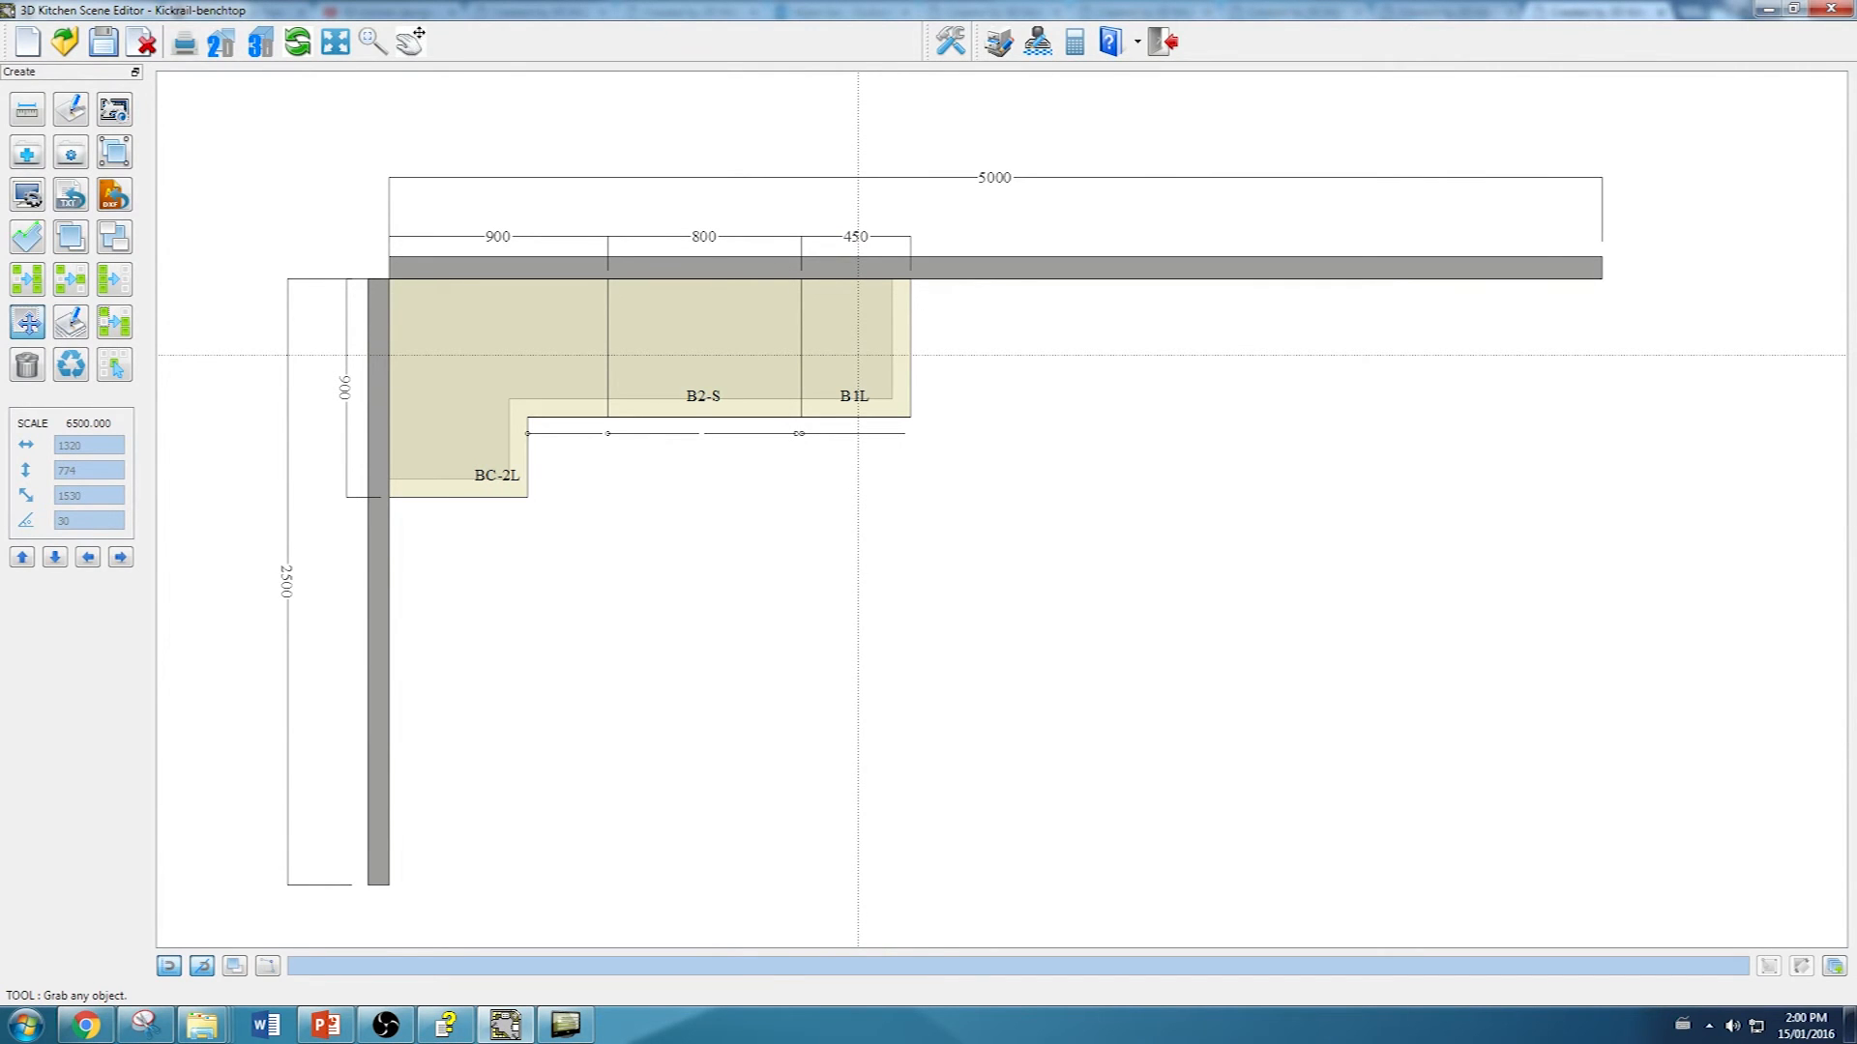
# Step: Set the X position of base cabinet B1L to 50 in its object specifications
pyautogui.doubleClick(857, 356)
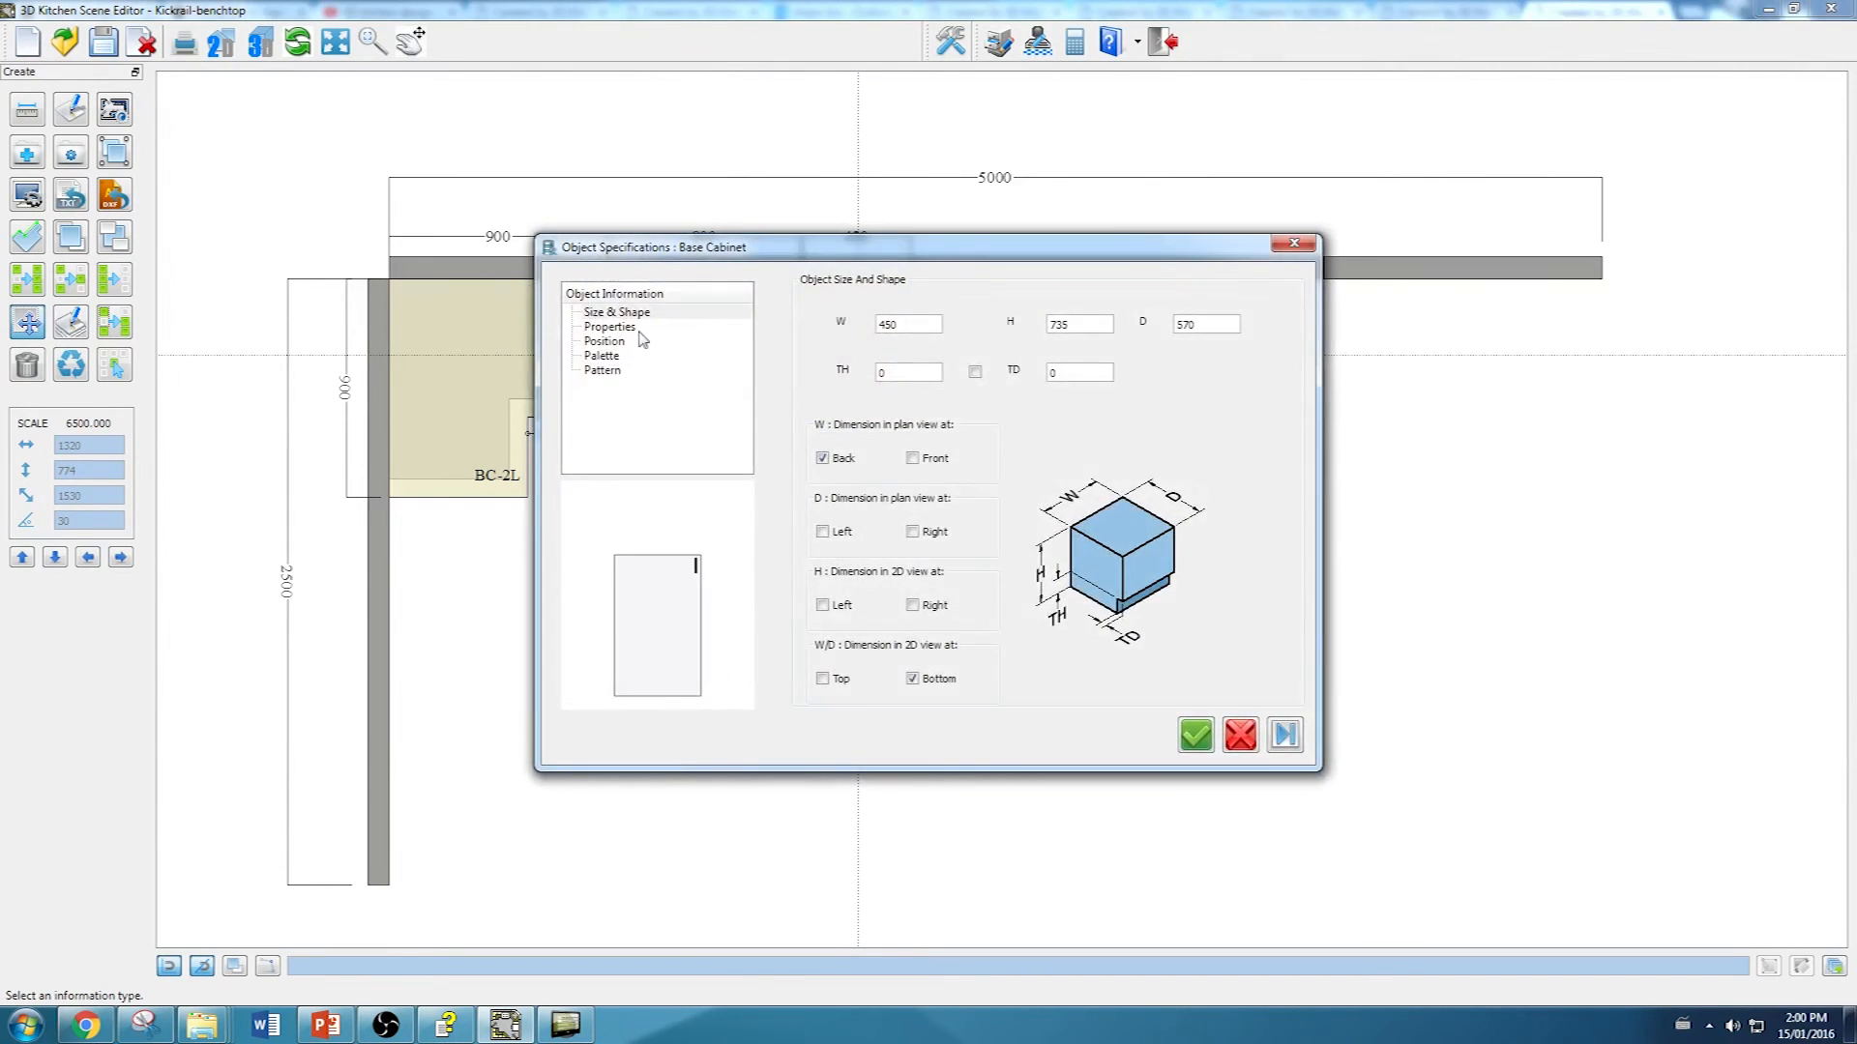
pyautogui.click(606, 342)
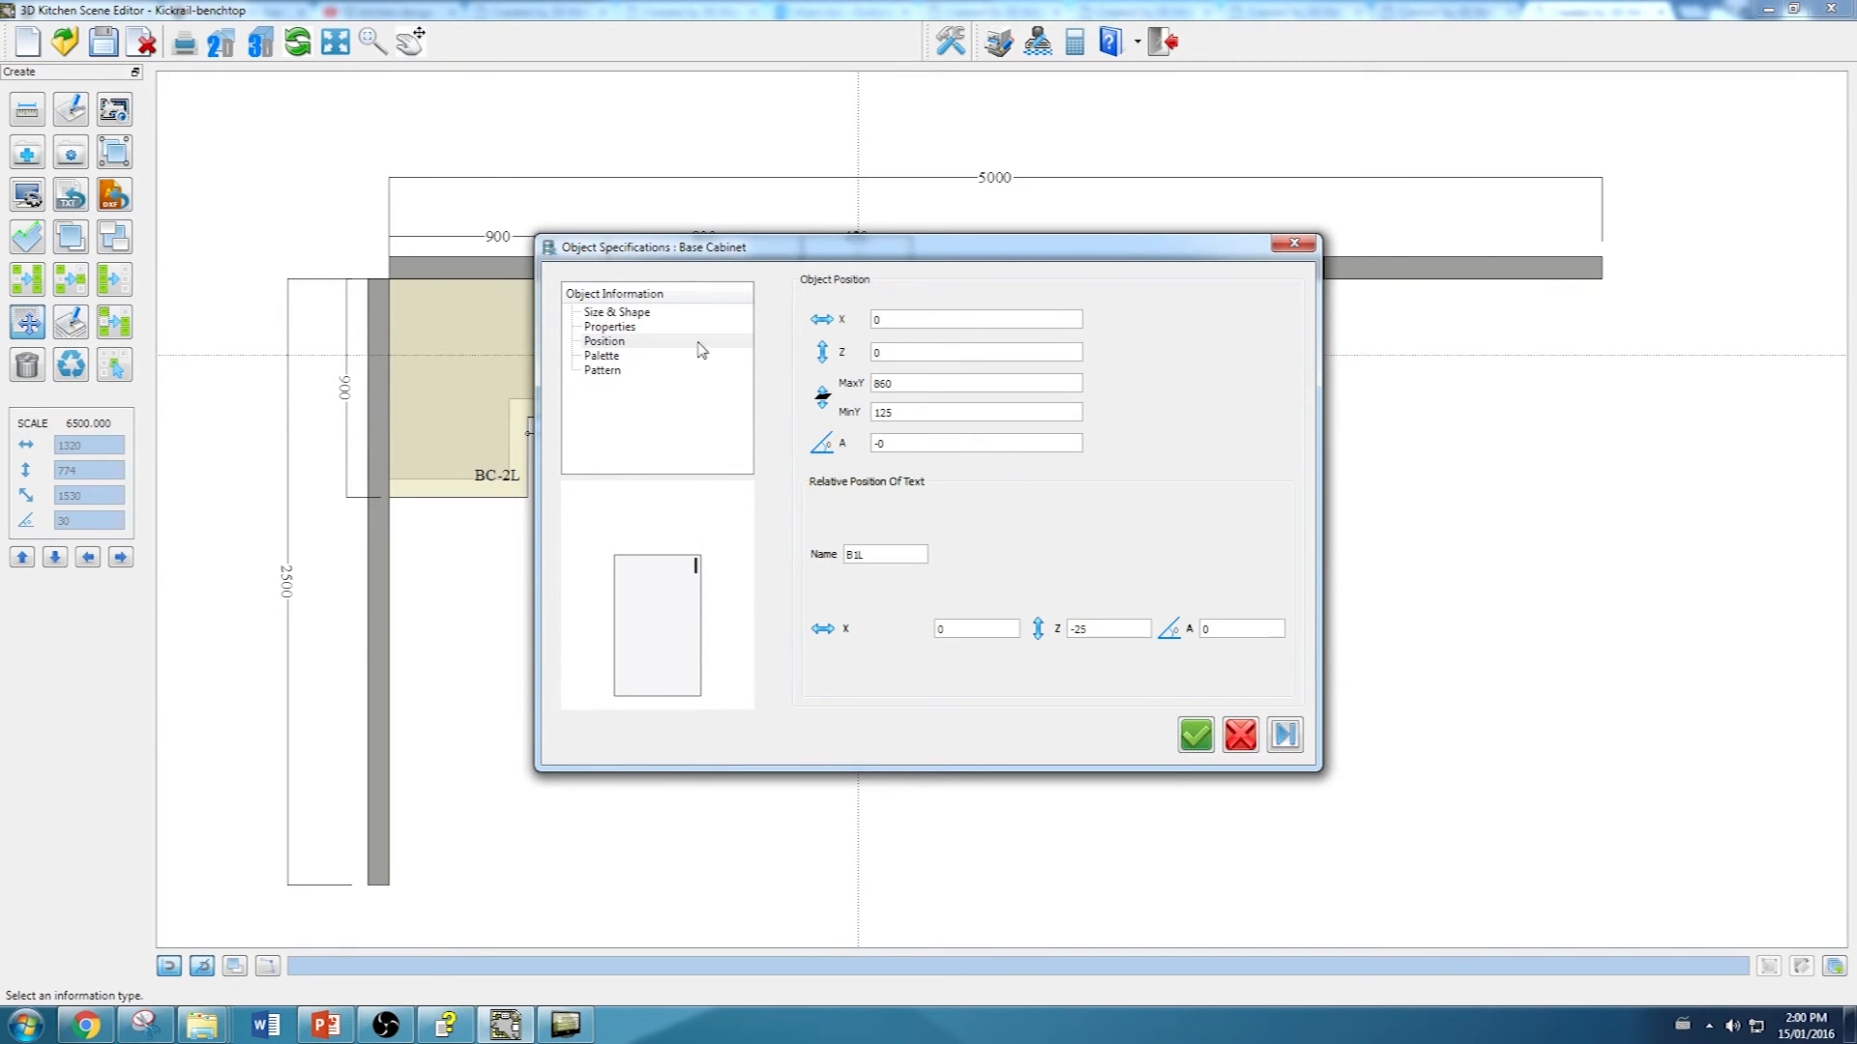
pyautogui.moveTo(871, 256); pyautogui.dragTo(1287, 322)
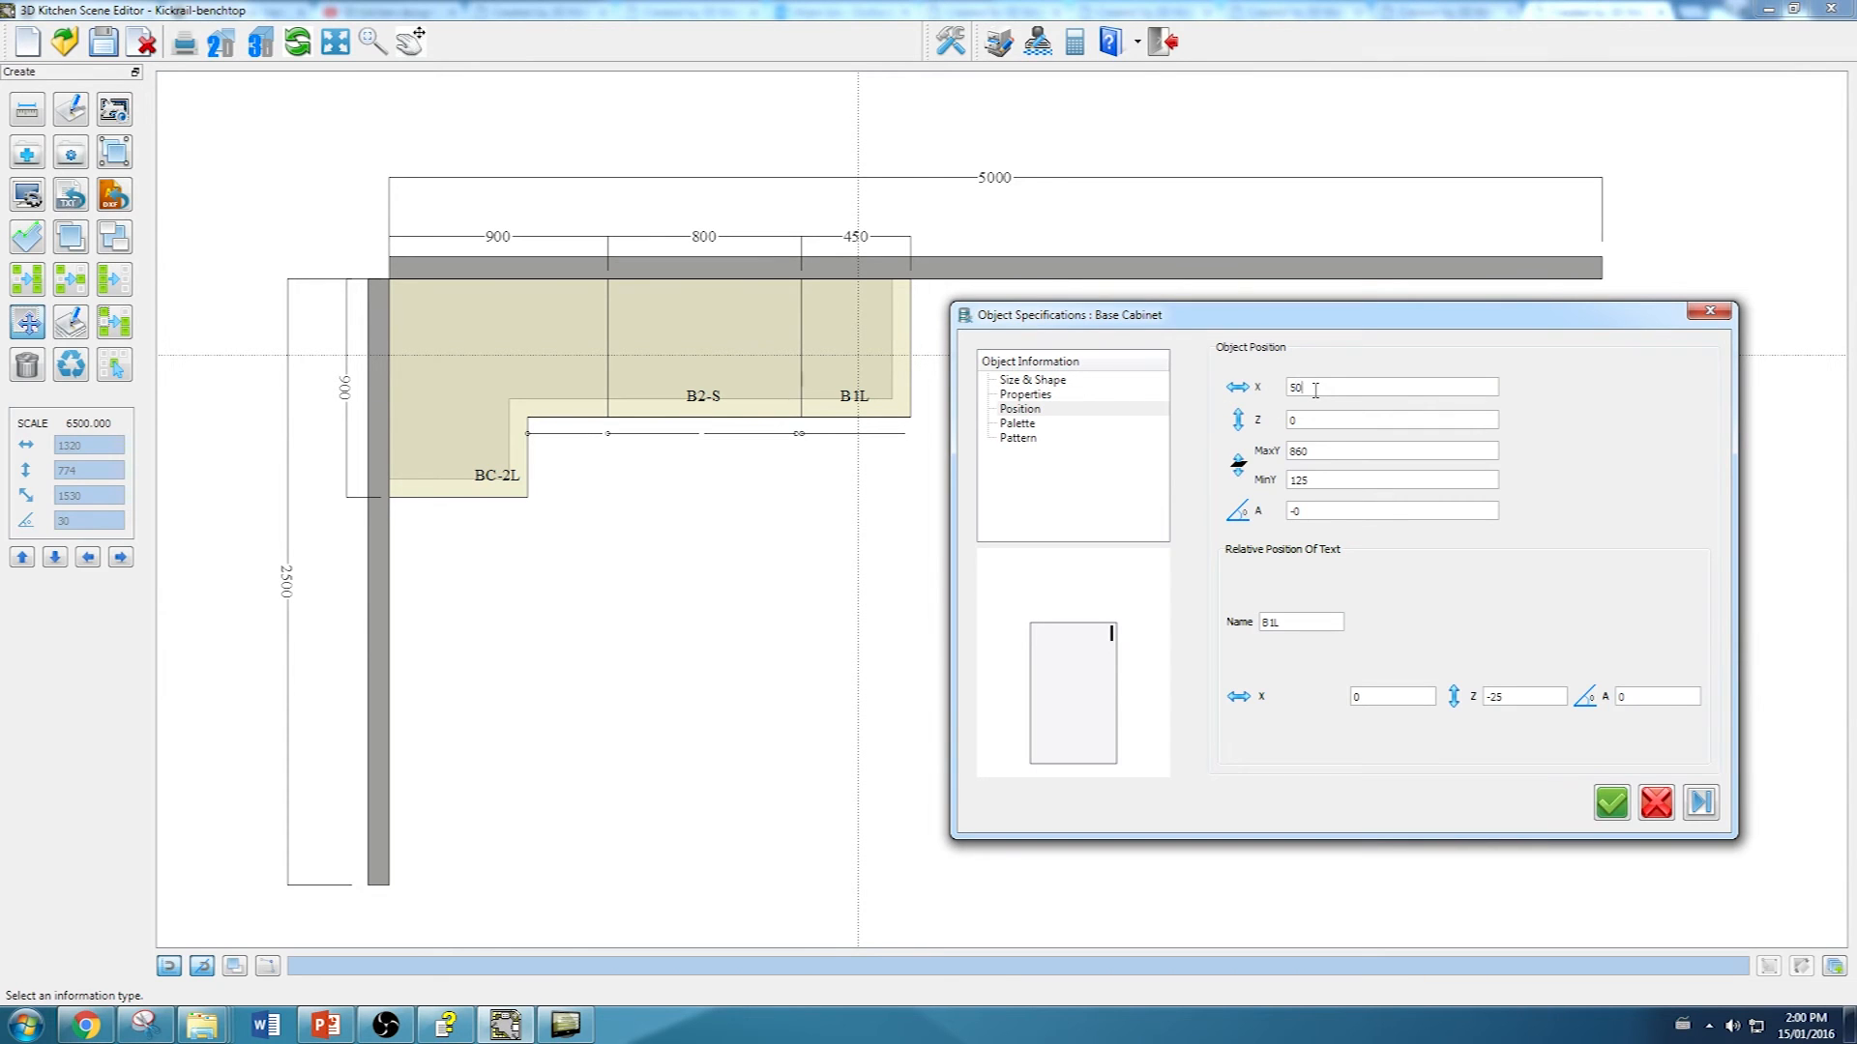
pyautogui.click(1700, 801)
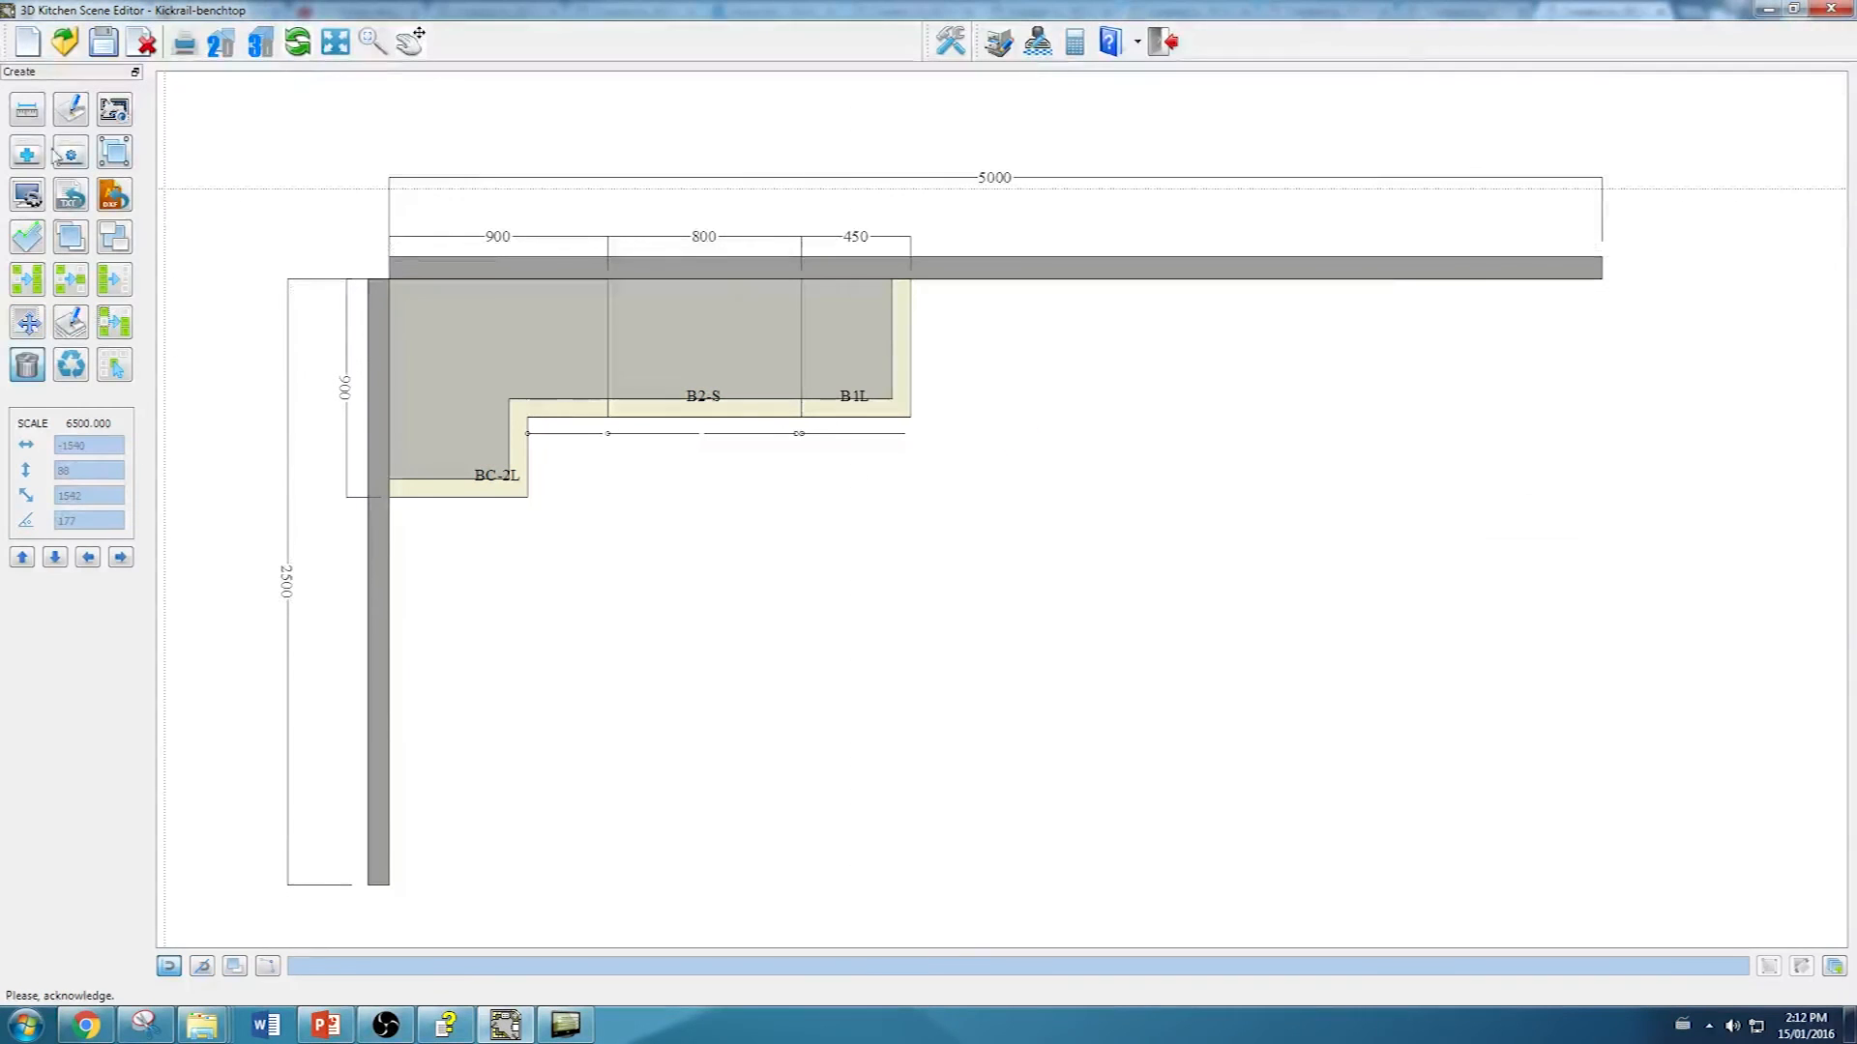
# Step: Add the default sink (CT_Default, 1 Bowl & Drainer) from the Plumbing category to the scene
pyautogui.click(27, 152)
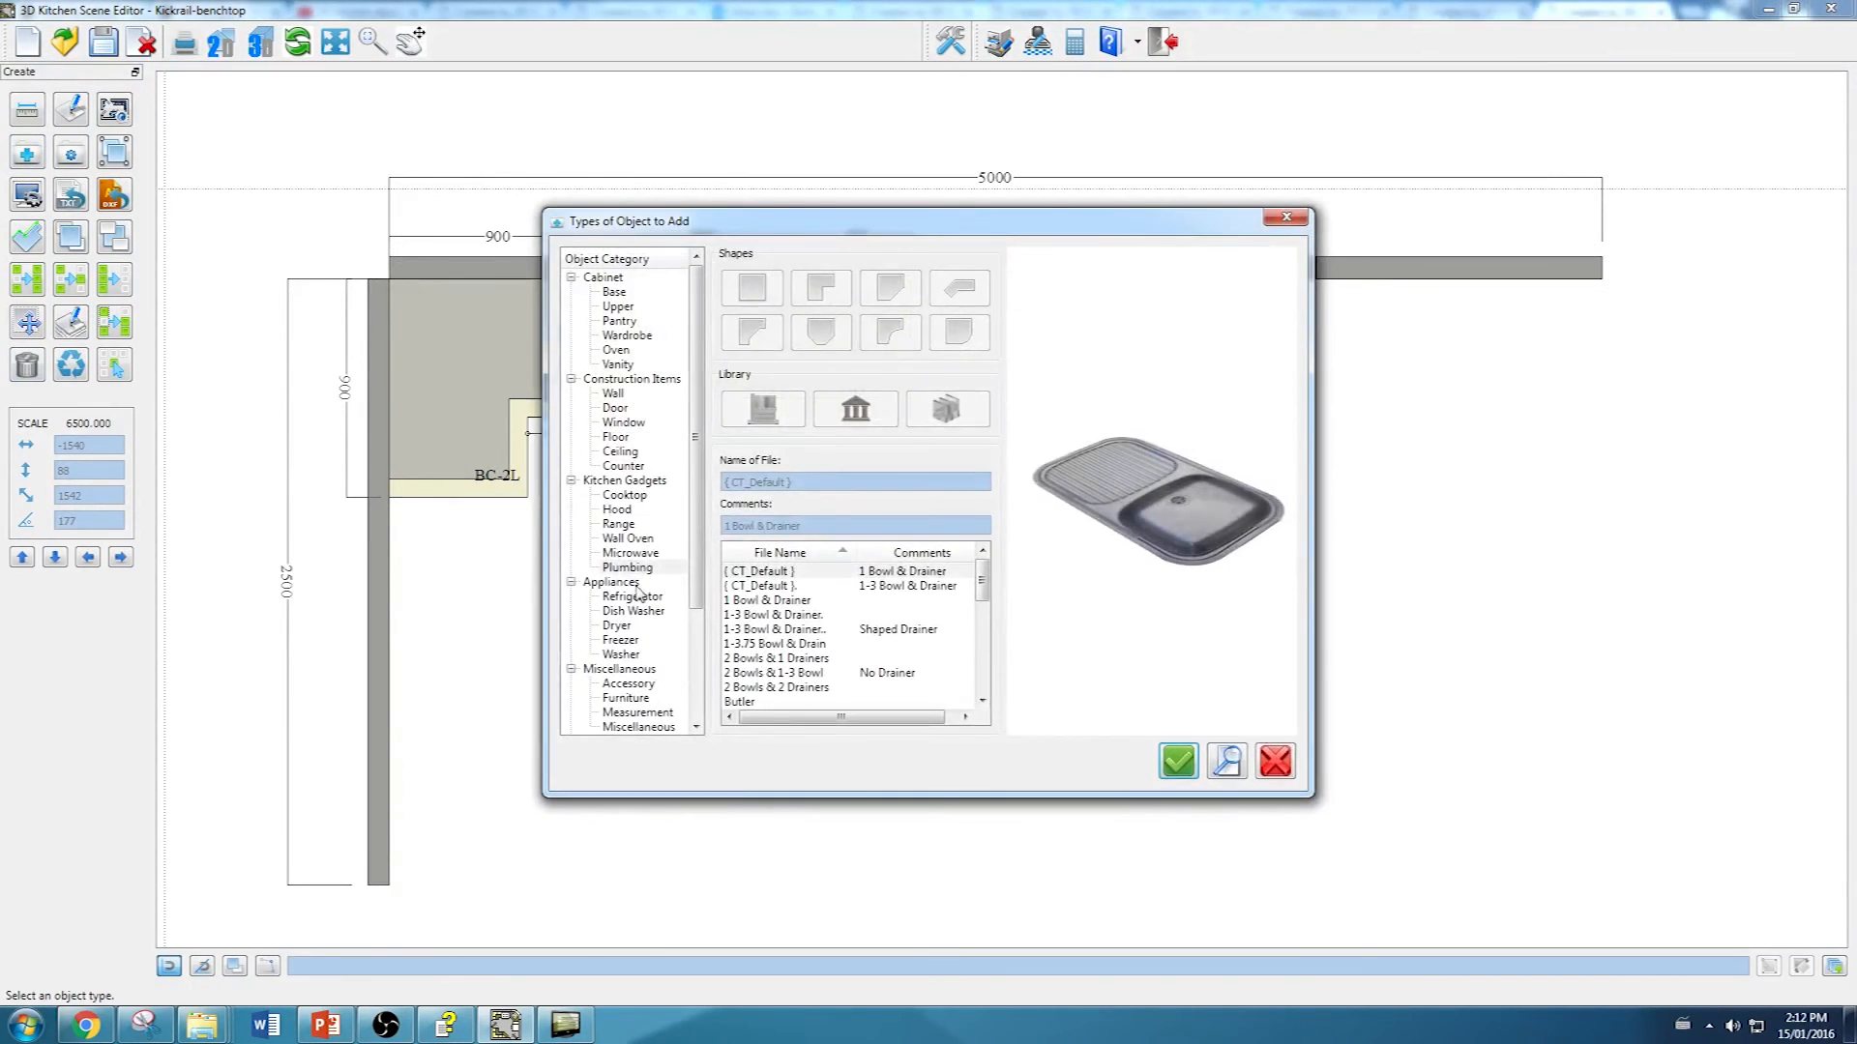
pyautogui.click(619, 481)
pyautogui.click(612, 583)
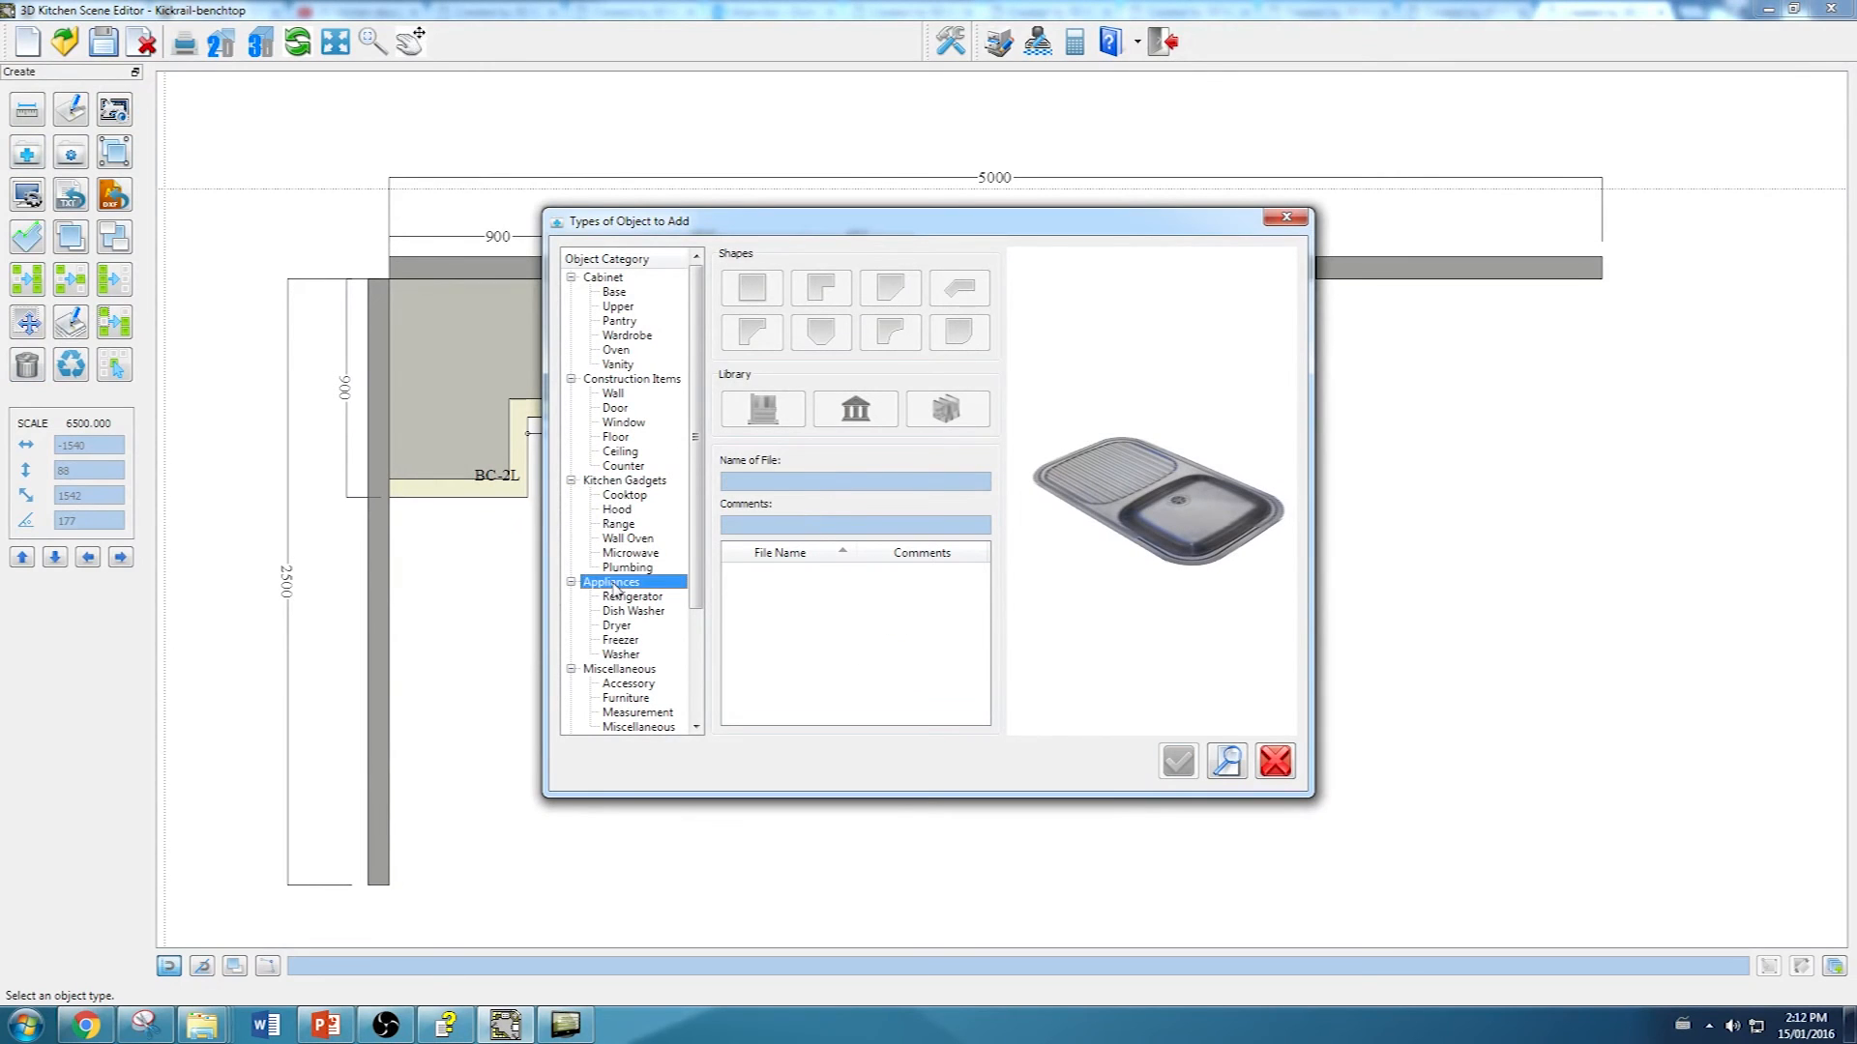
pyautogui.click(626, 567)
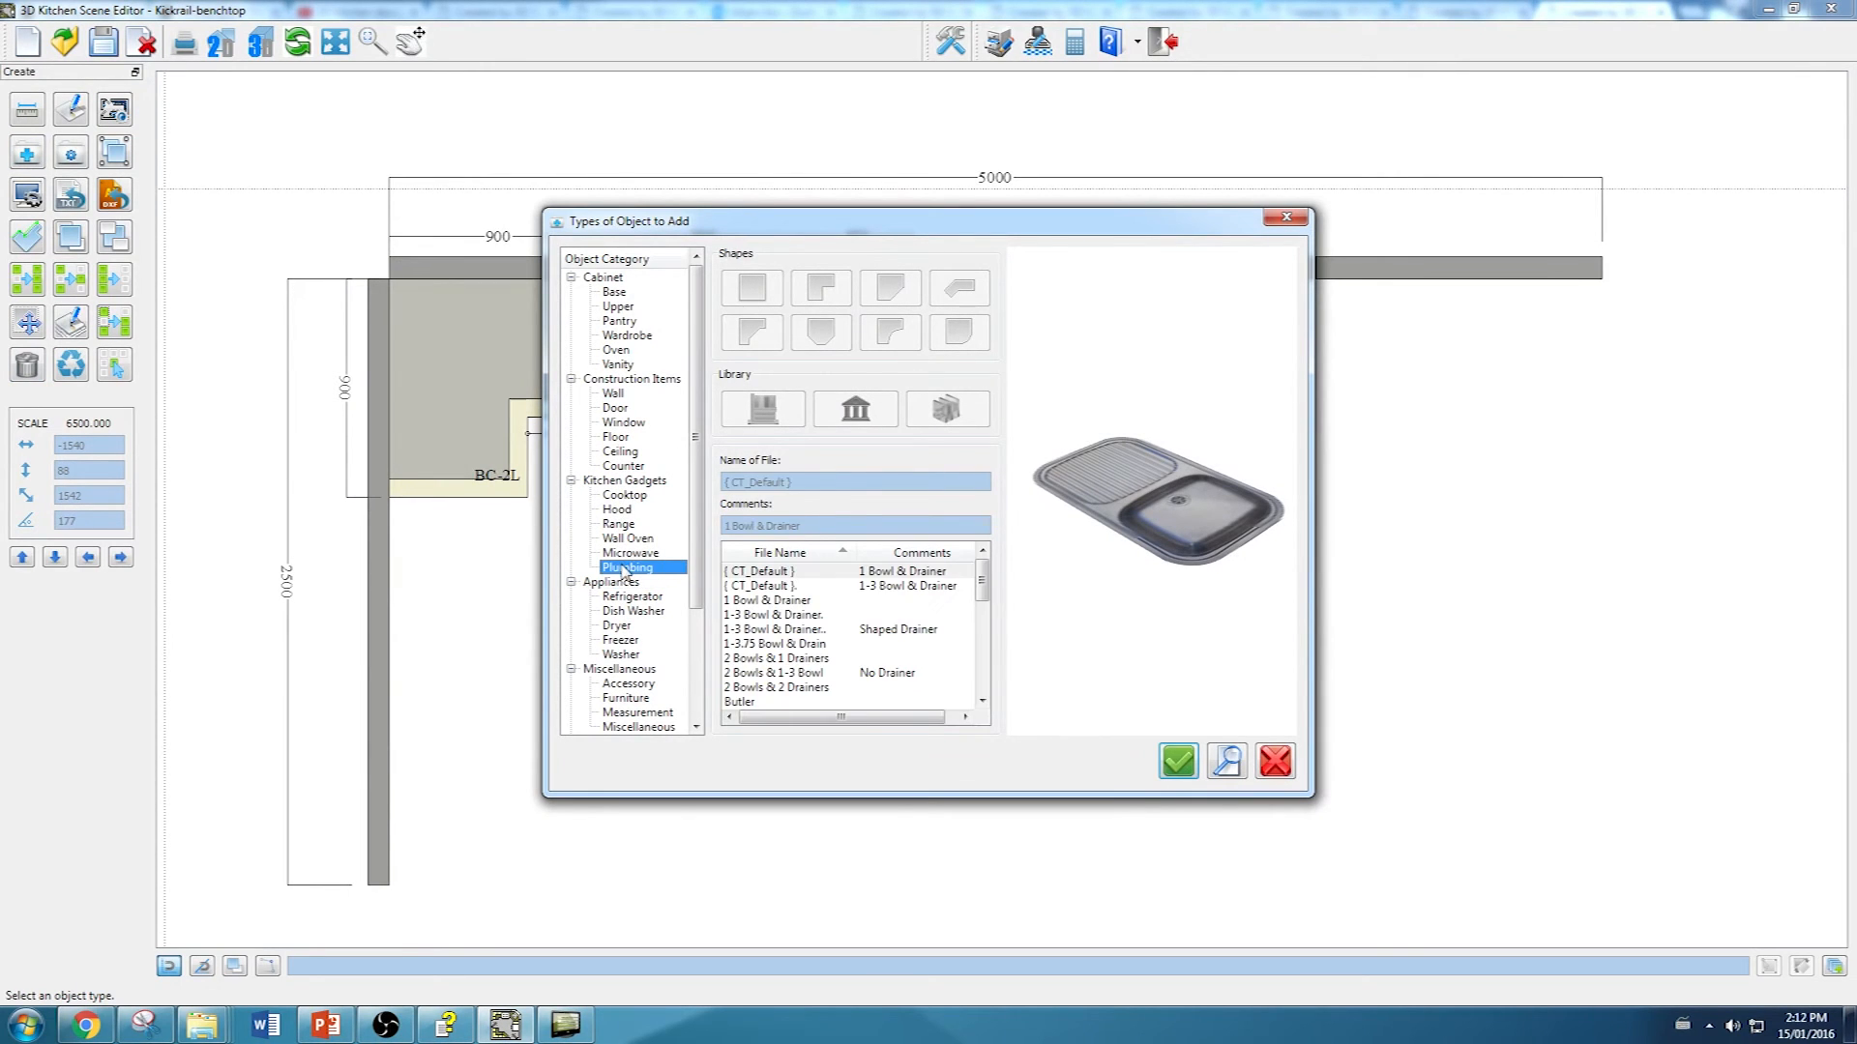
pyautogui.click(759, 571)
pyautogui.moveTo(1168, 669)
pyautogui.mouseDown()
pyautogui.moveTo(1153, 365)
pyautogui.moveTo(1186, 645)
pyautogui.mouseUp()
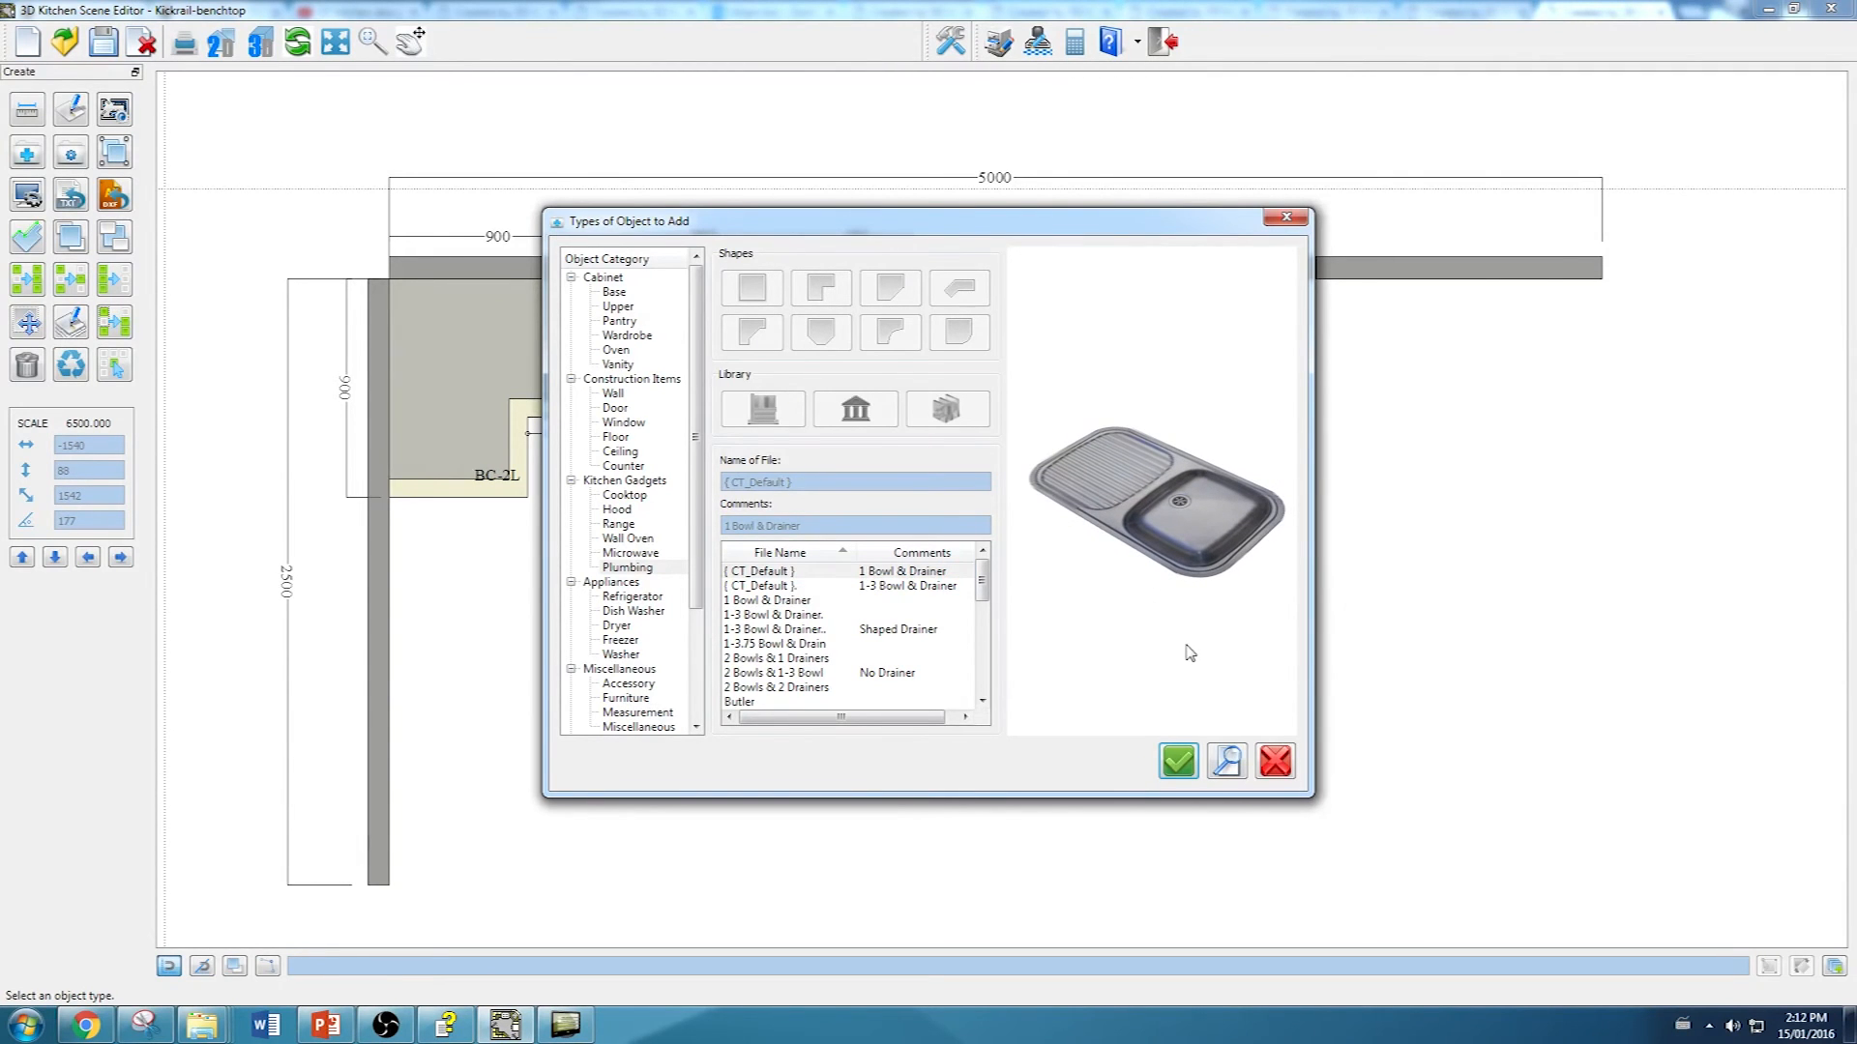
pyautogui.click(1181, 765)
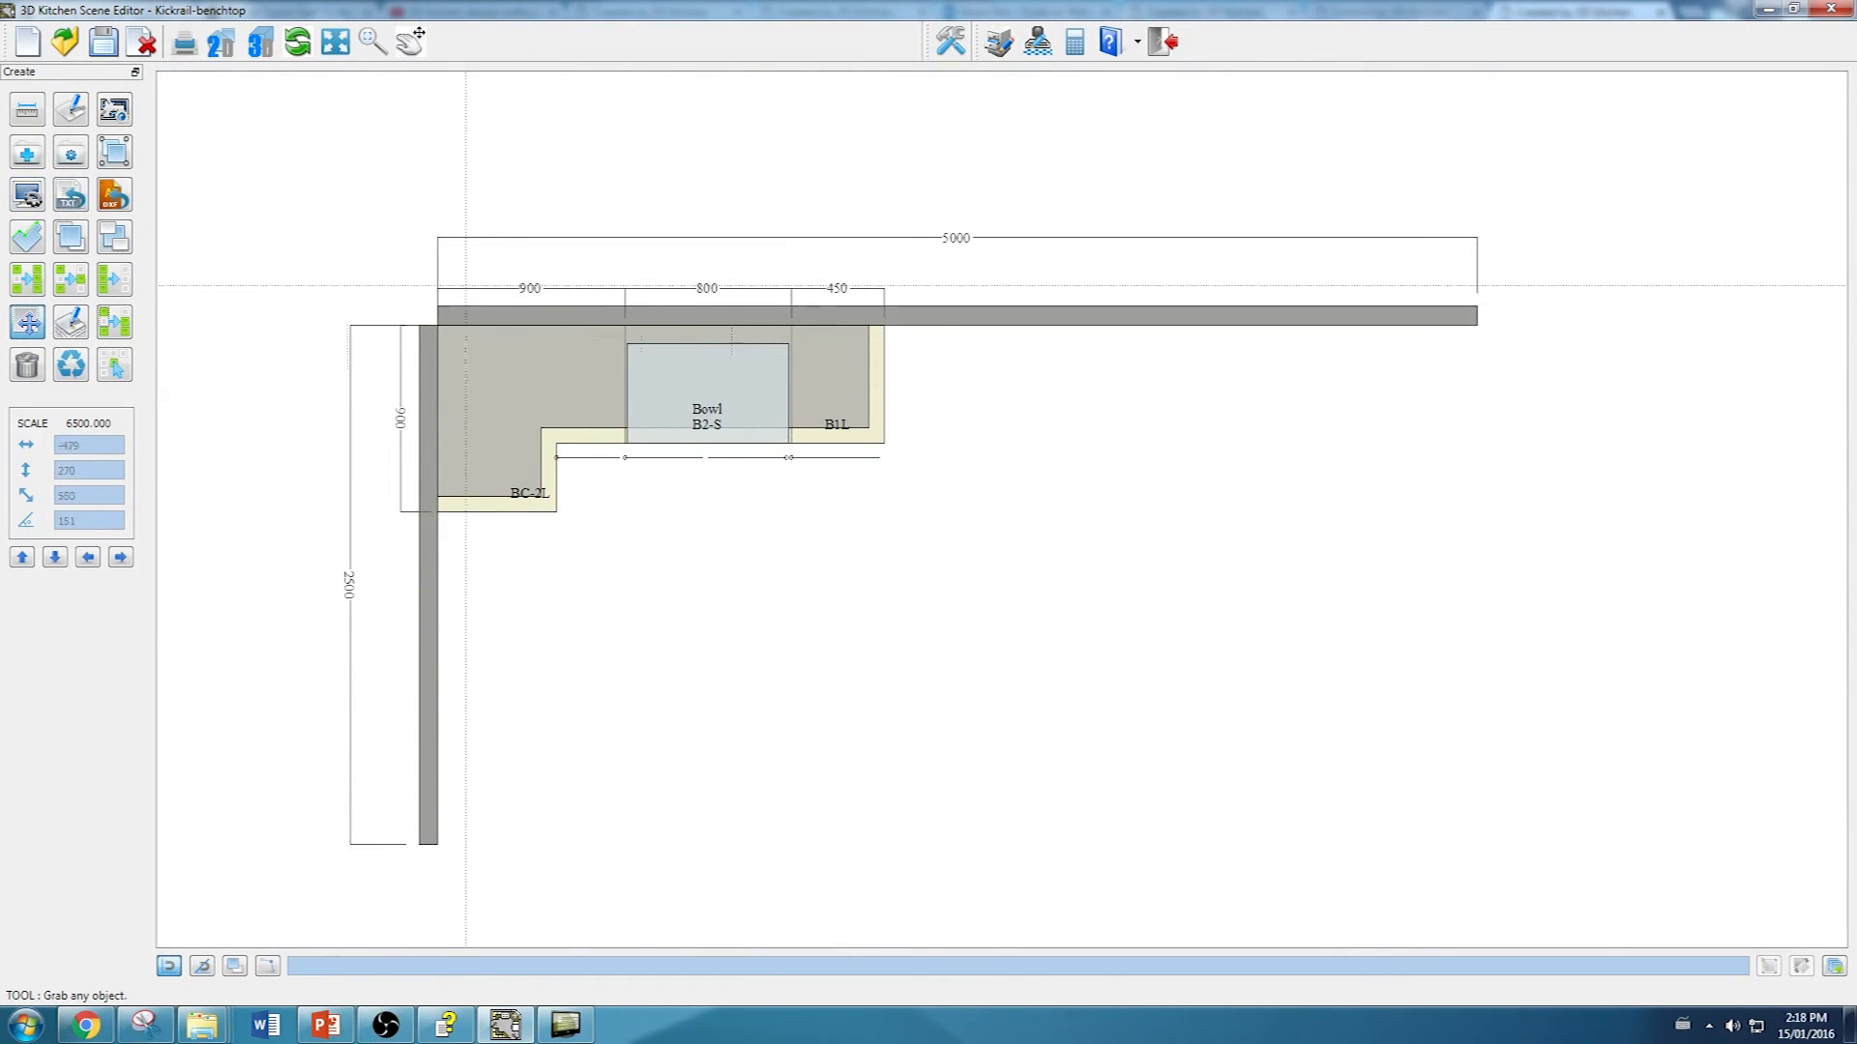
# Step: Hide the Hood and Dish Washer object categories in the display preferences
pyautogui.click(29, 196)
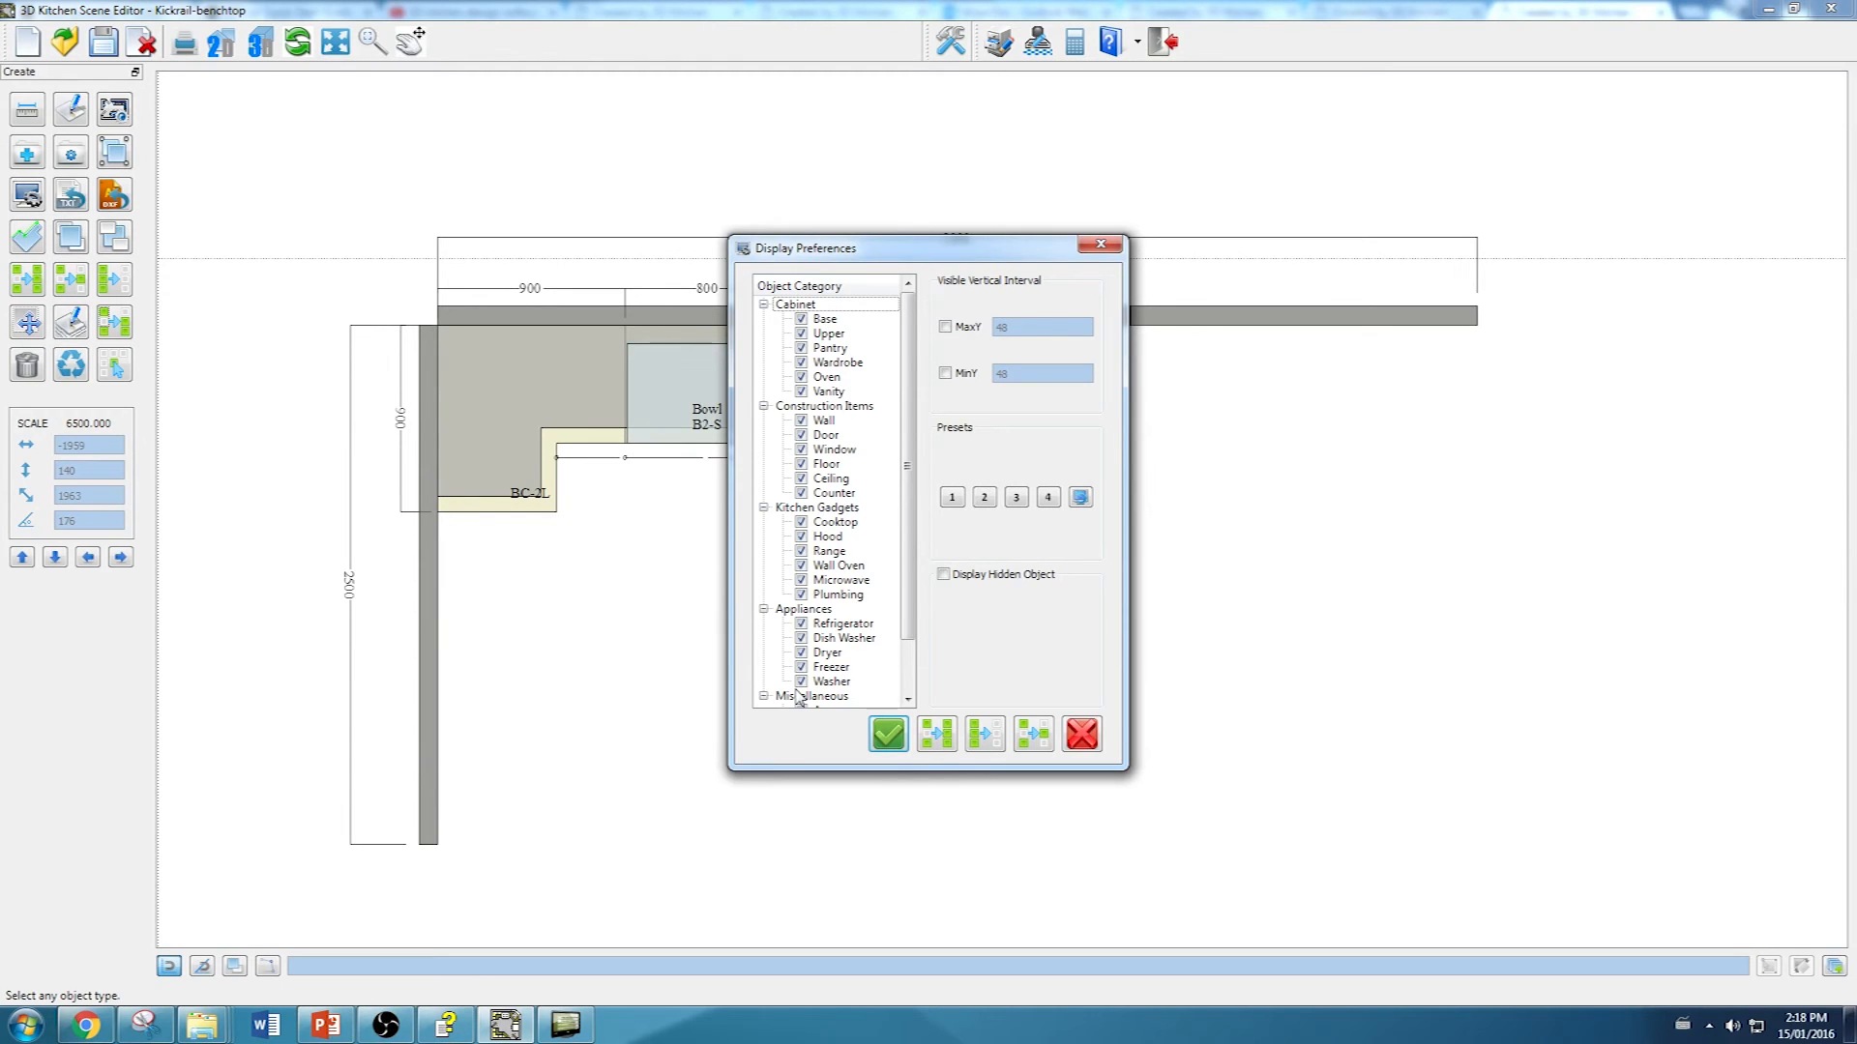
pyautogui.click(806, 640)
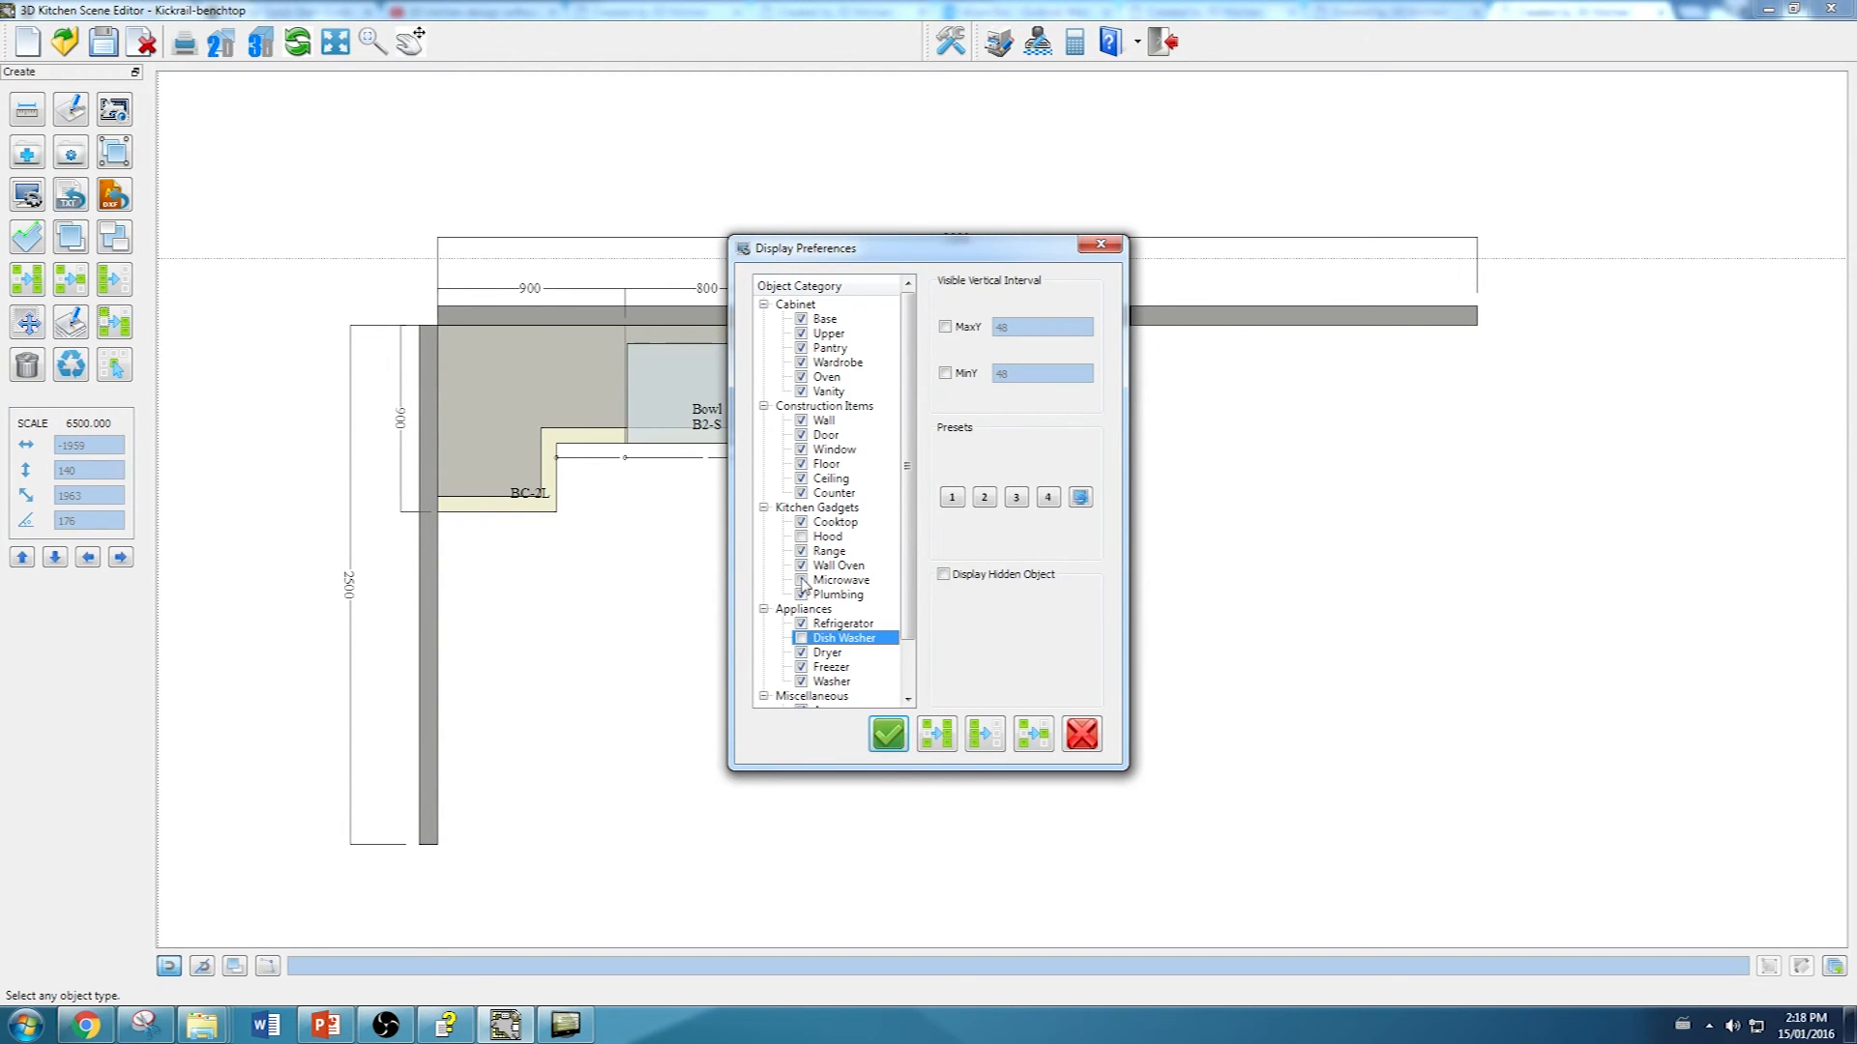
pyautogui.click(985, 735)
pyautogui.click(887, 737)
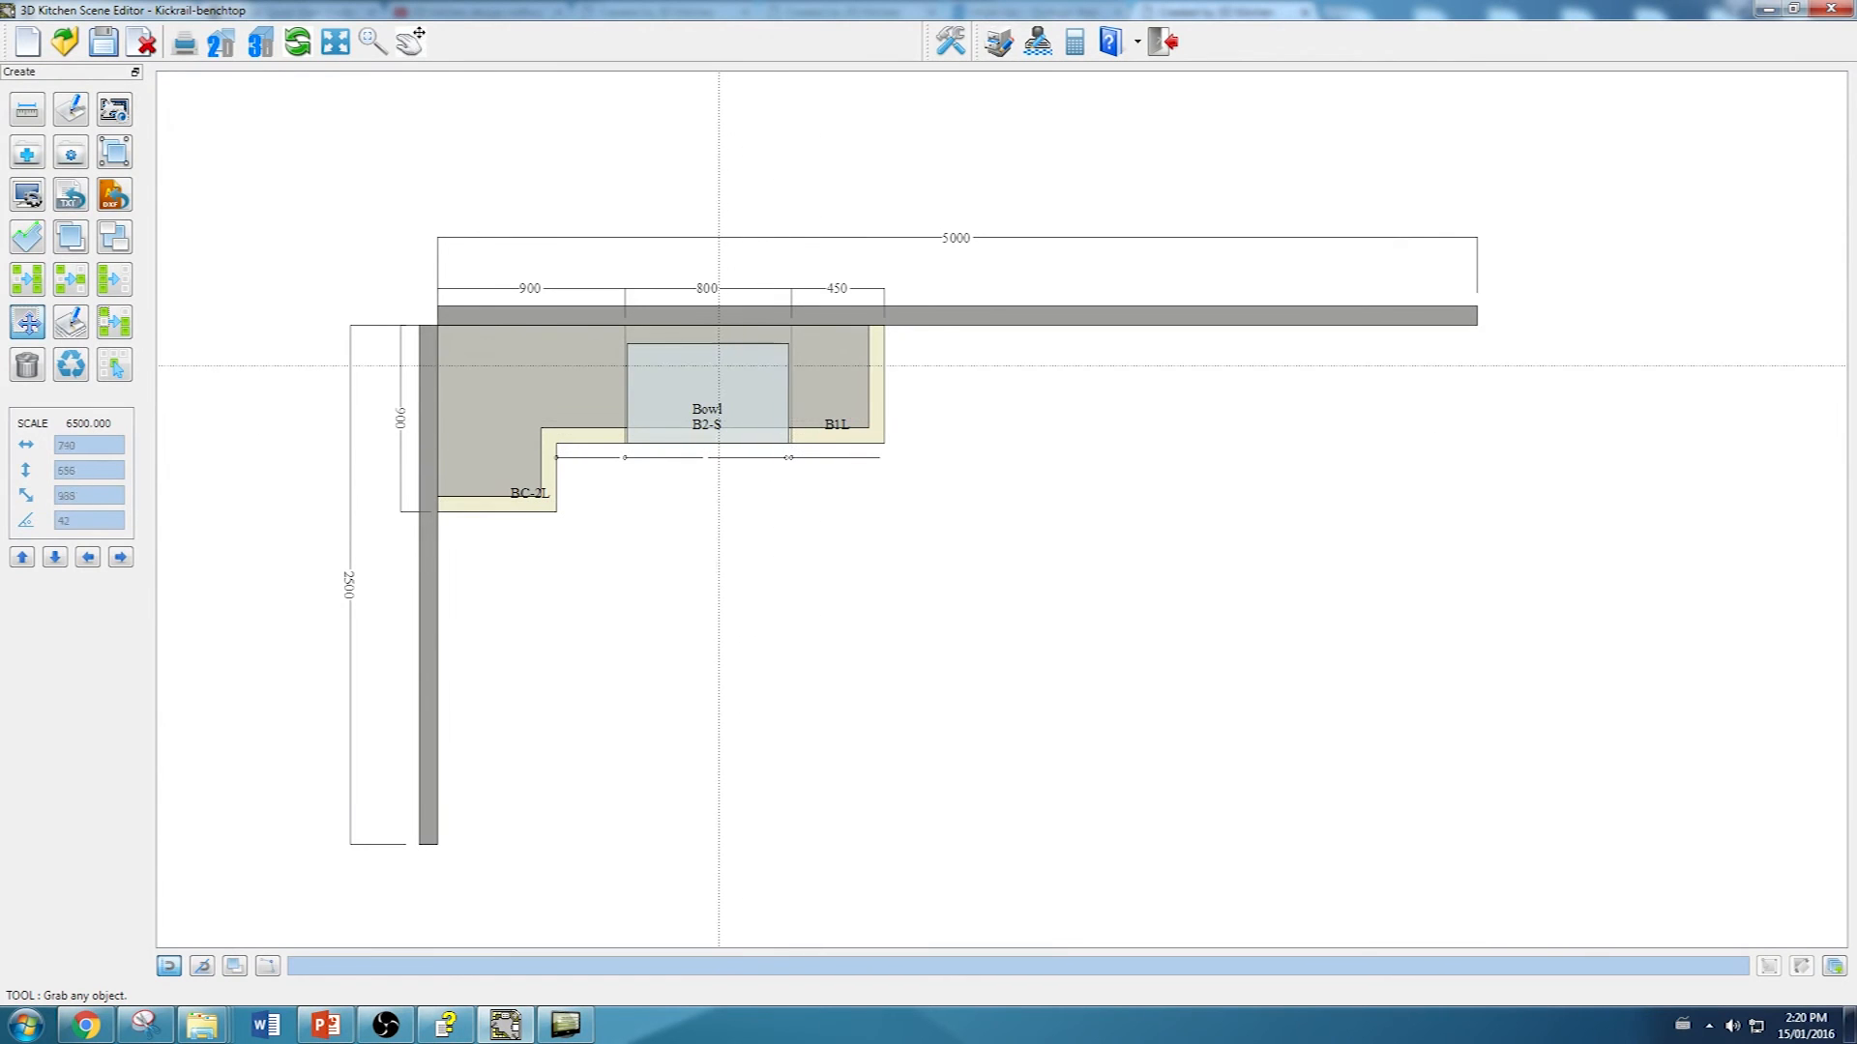
# Step: Examine the plan up close around the bowl over cabinet B2-S, pan across the drawing, and refit the whole scene
pyautogui.scroll(5, 718, 394)
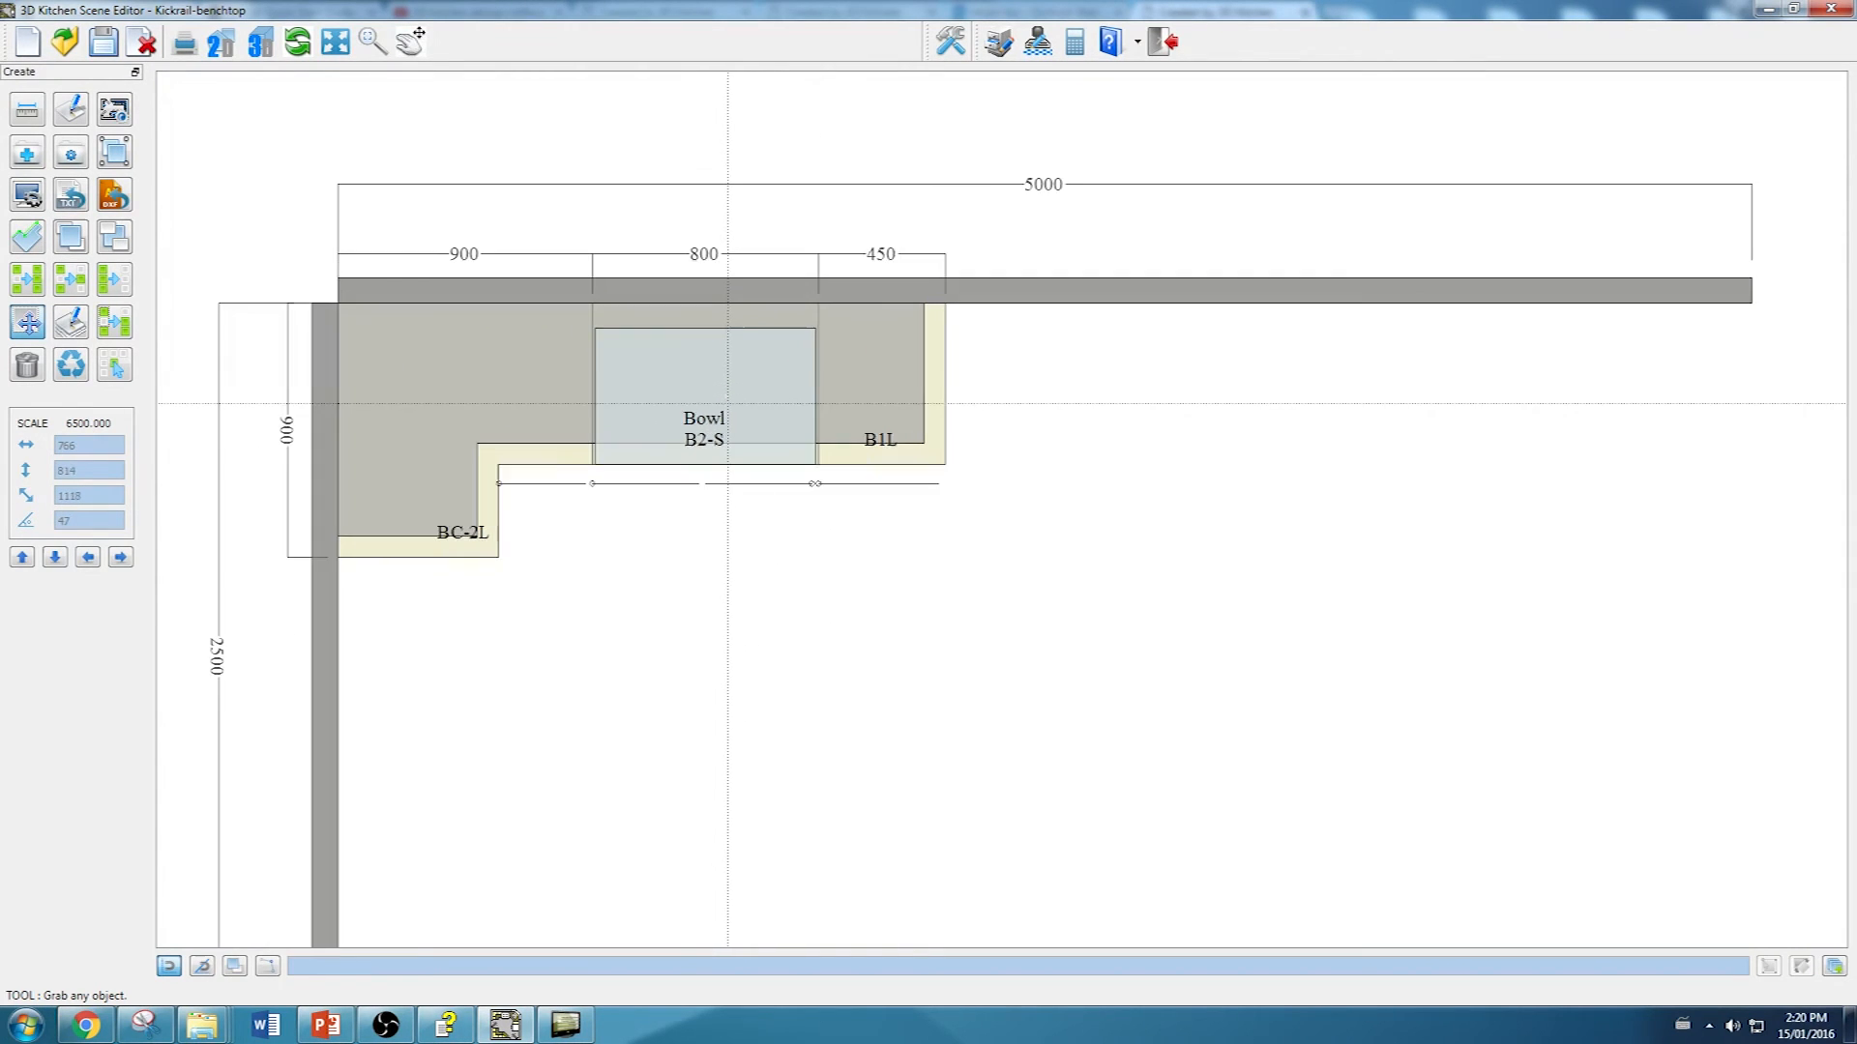
pyautogui.scroll(1, 733, 414)
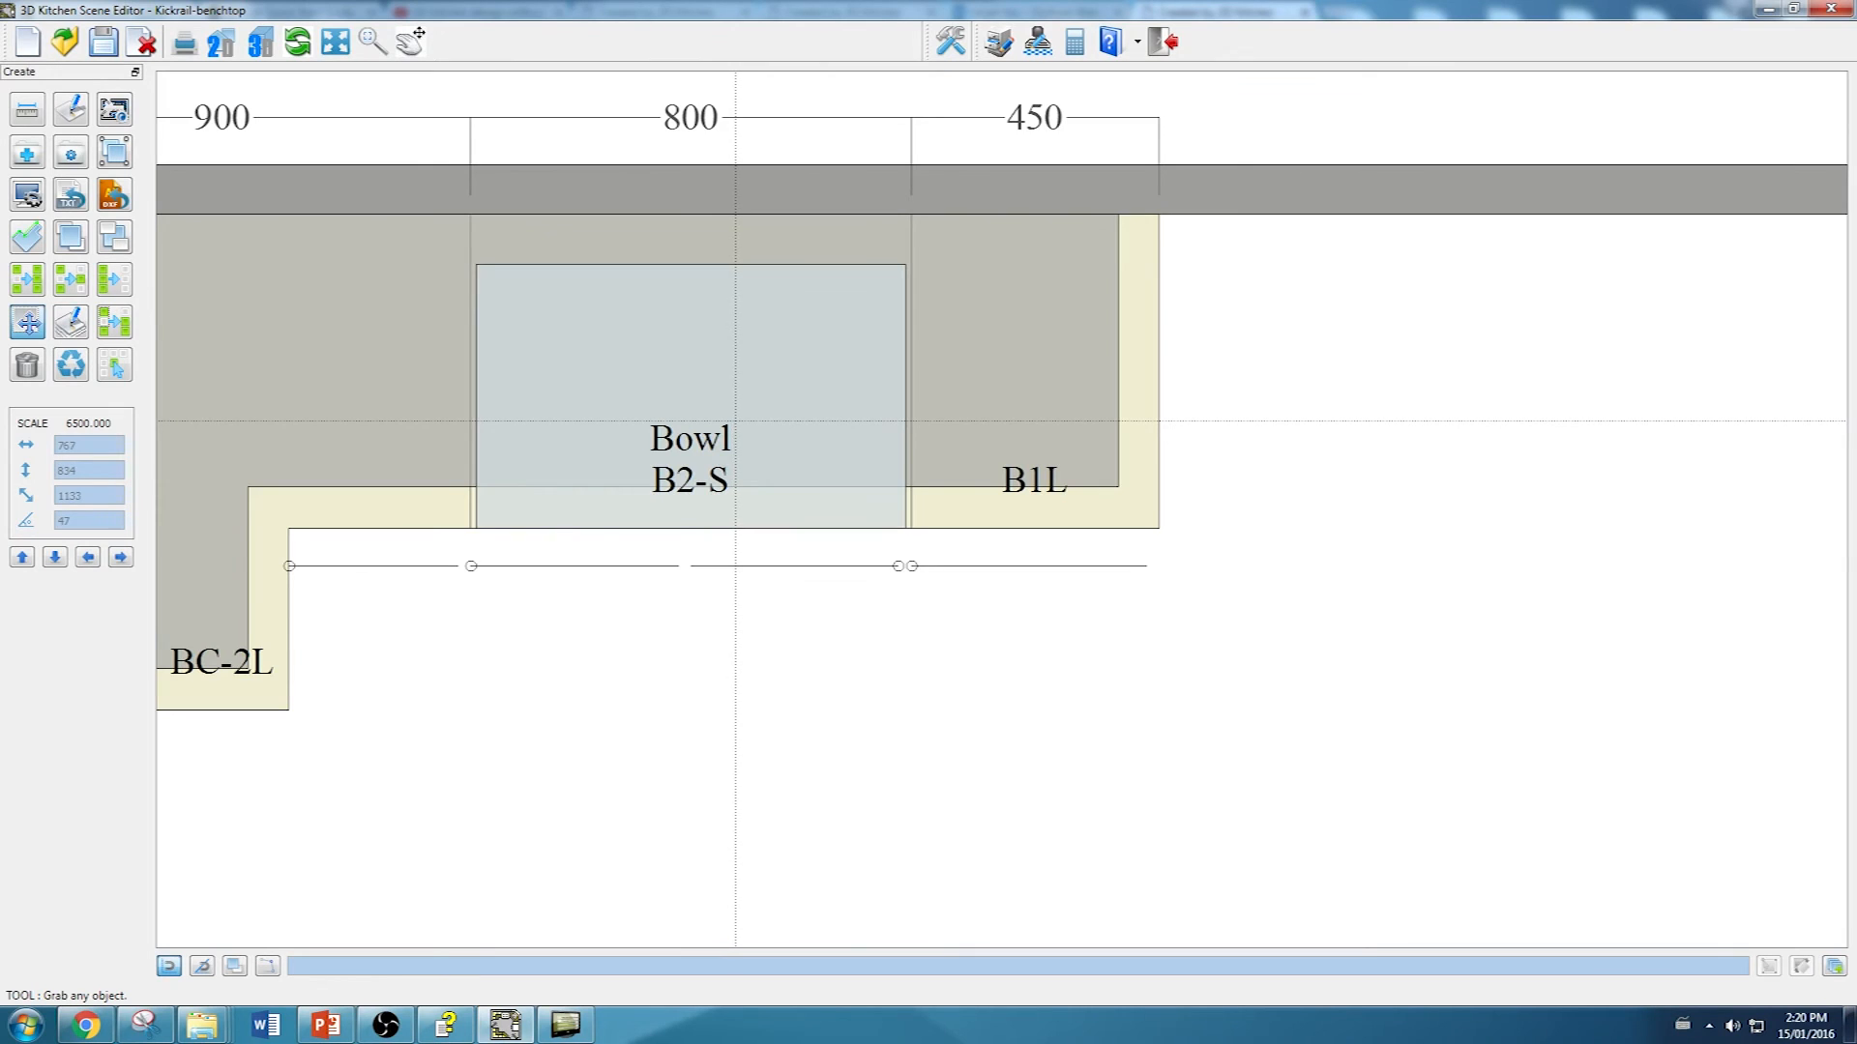
pyautogui.scroll(-5, 734, 421)
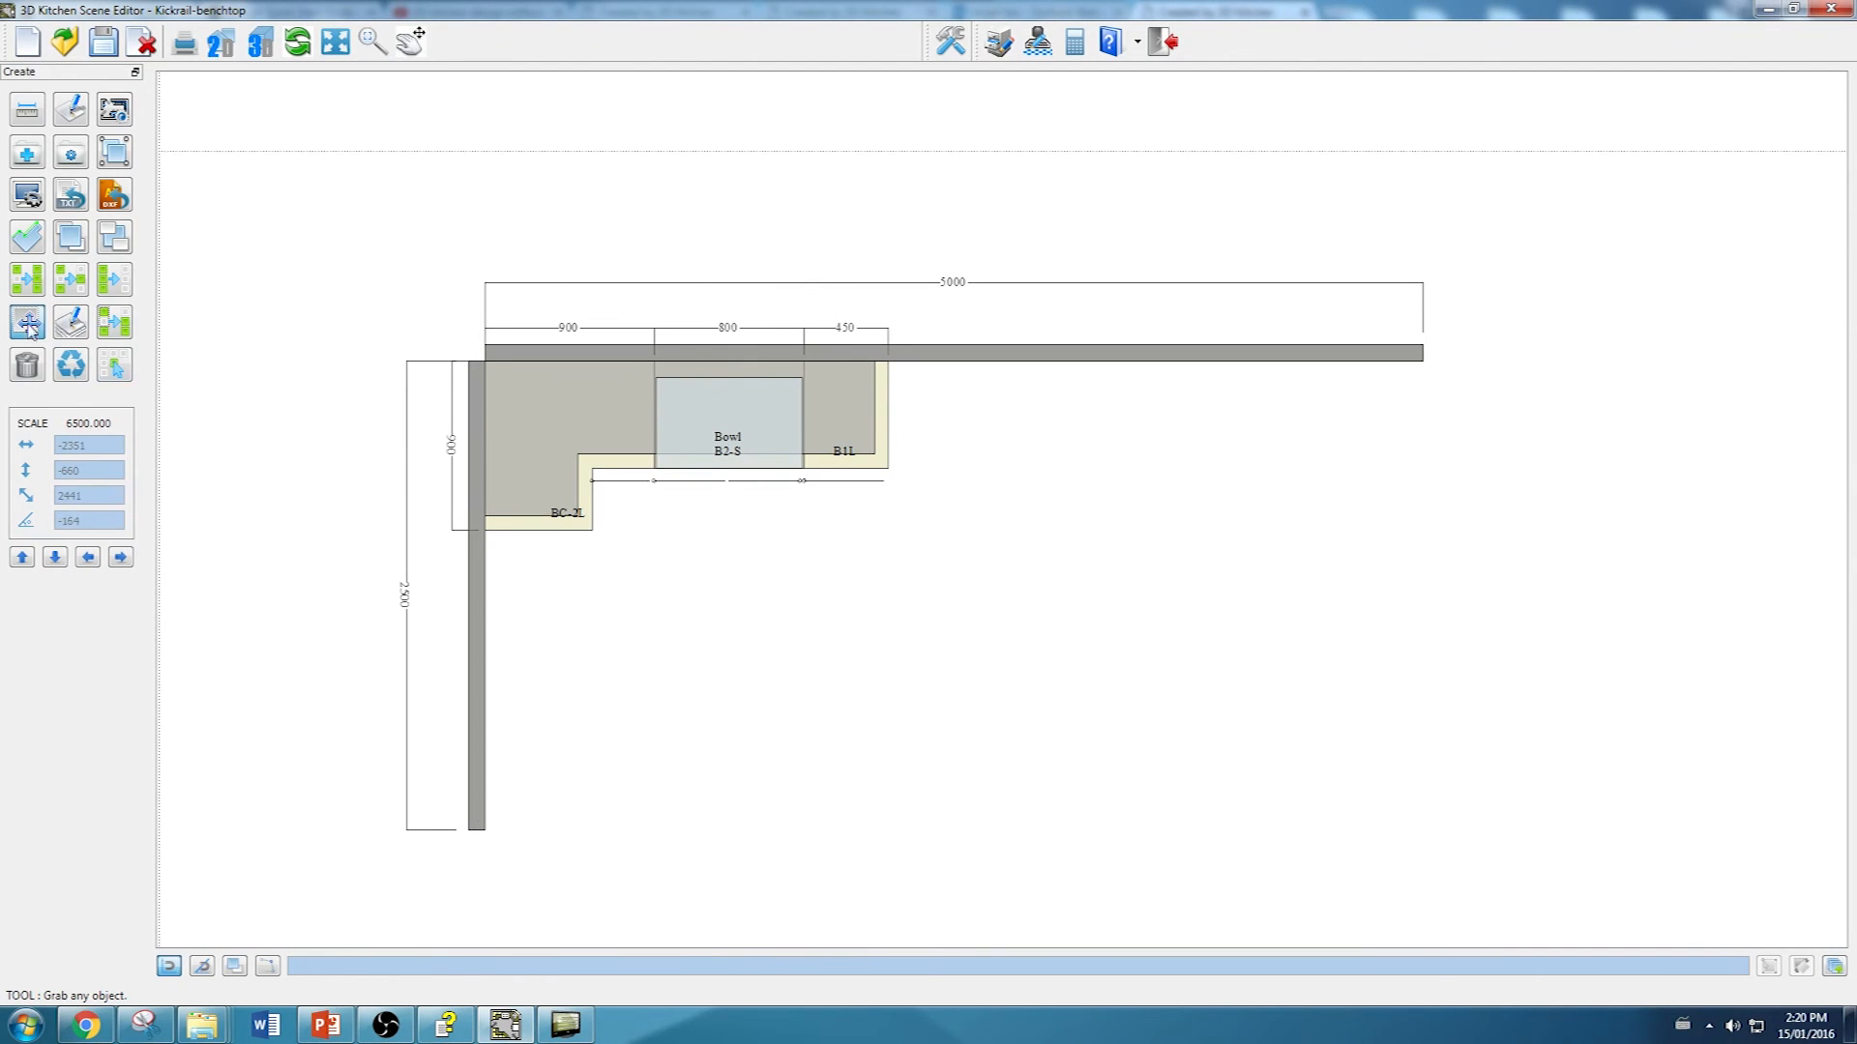
pyautogui.click(411, 42)
pyautogui.moveTo(645, 395)
pyautogui.mouseDown()
pyautogui.moveTo(764, 468)
pyautogui.moveTo(1417, 535)
pyautogui.moveTo(1077, 443)
pyautogui.moveTo(598, 363)
pyautogui.moveTo(614, 348)
pyautogui.moveTo(901, 473)
pyautogui.moveTo(1395, 757)
pyautogui.mouseUp()
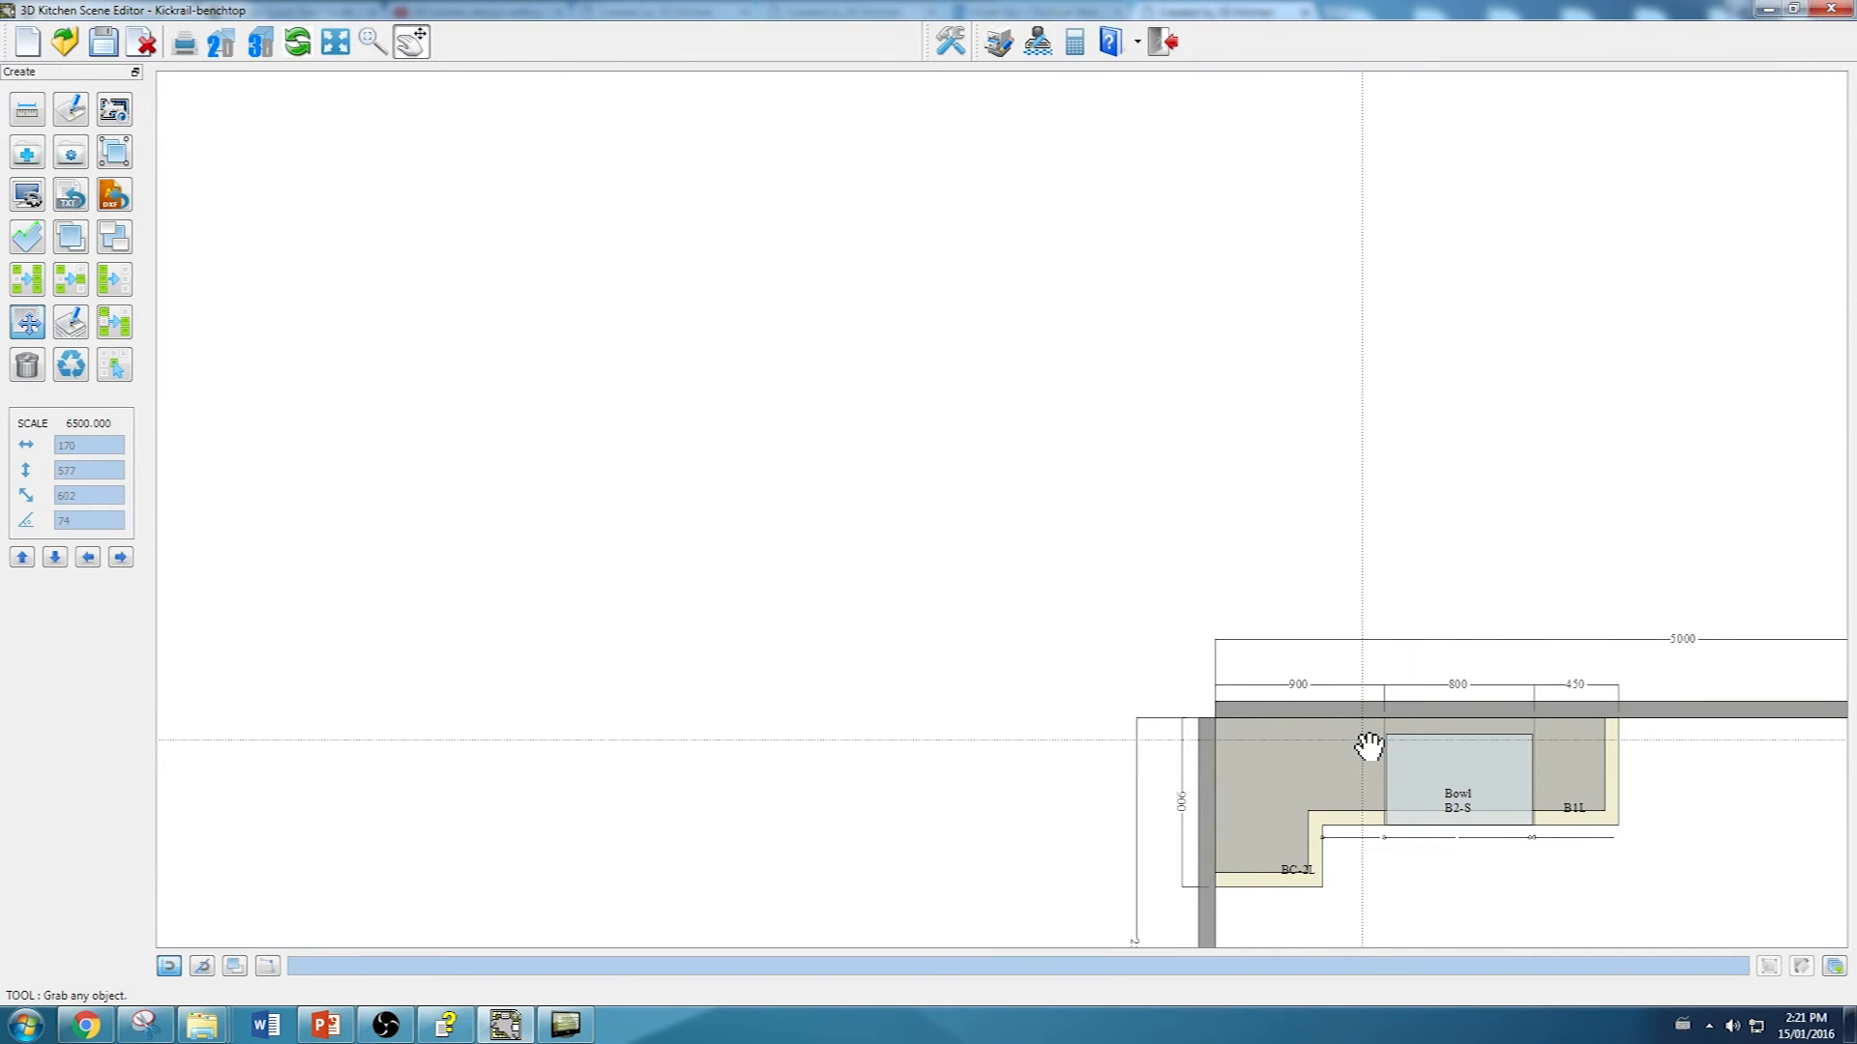
pyautogui.click(334, 43)
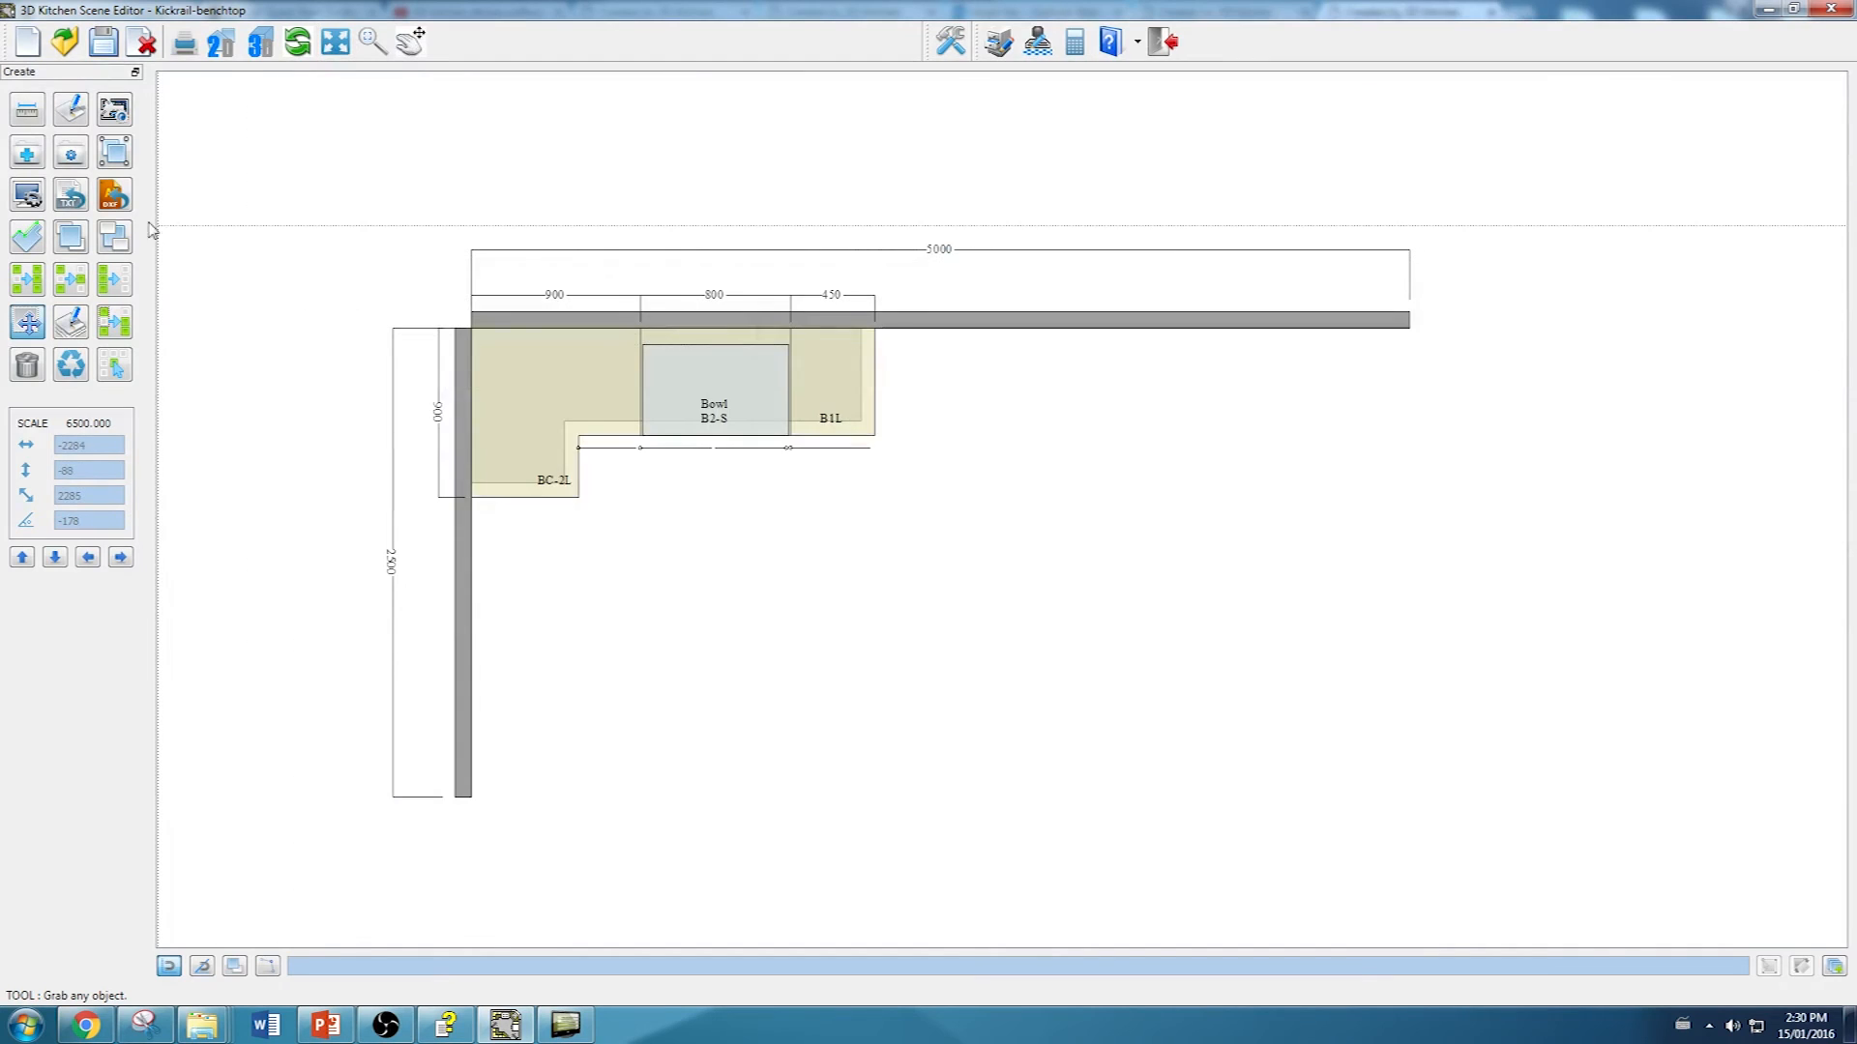
# Step: Apply display preset 3 so that only the Floor category is shown in the plan
pyautogui.click(27, 197)
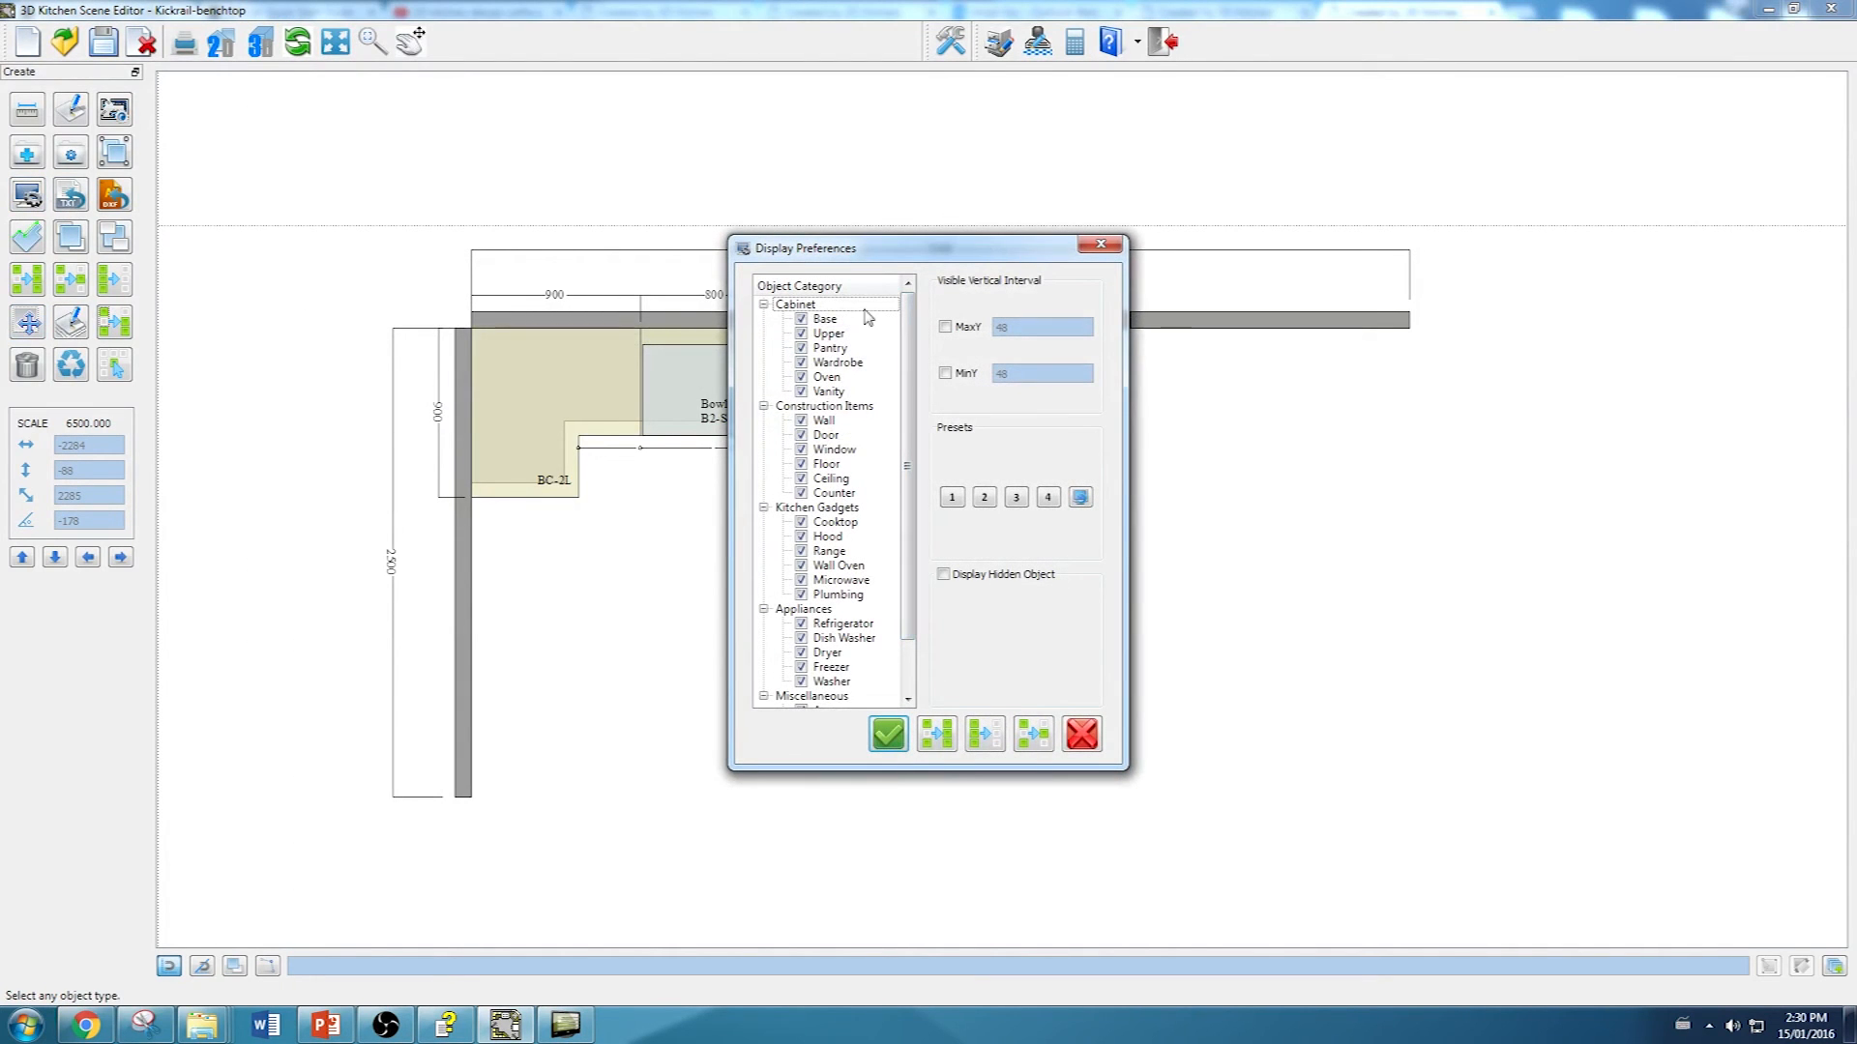
pyautogui.click(1016, 497)
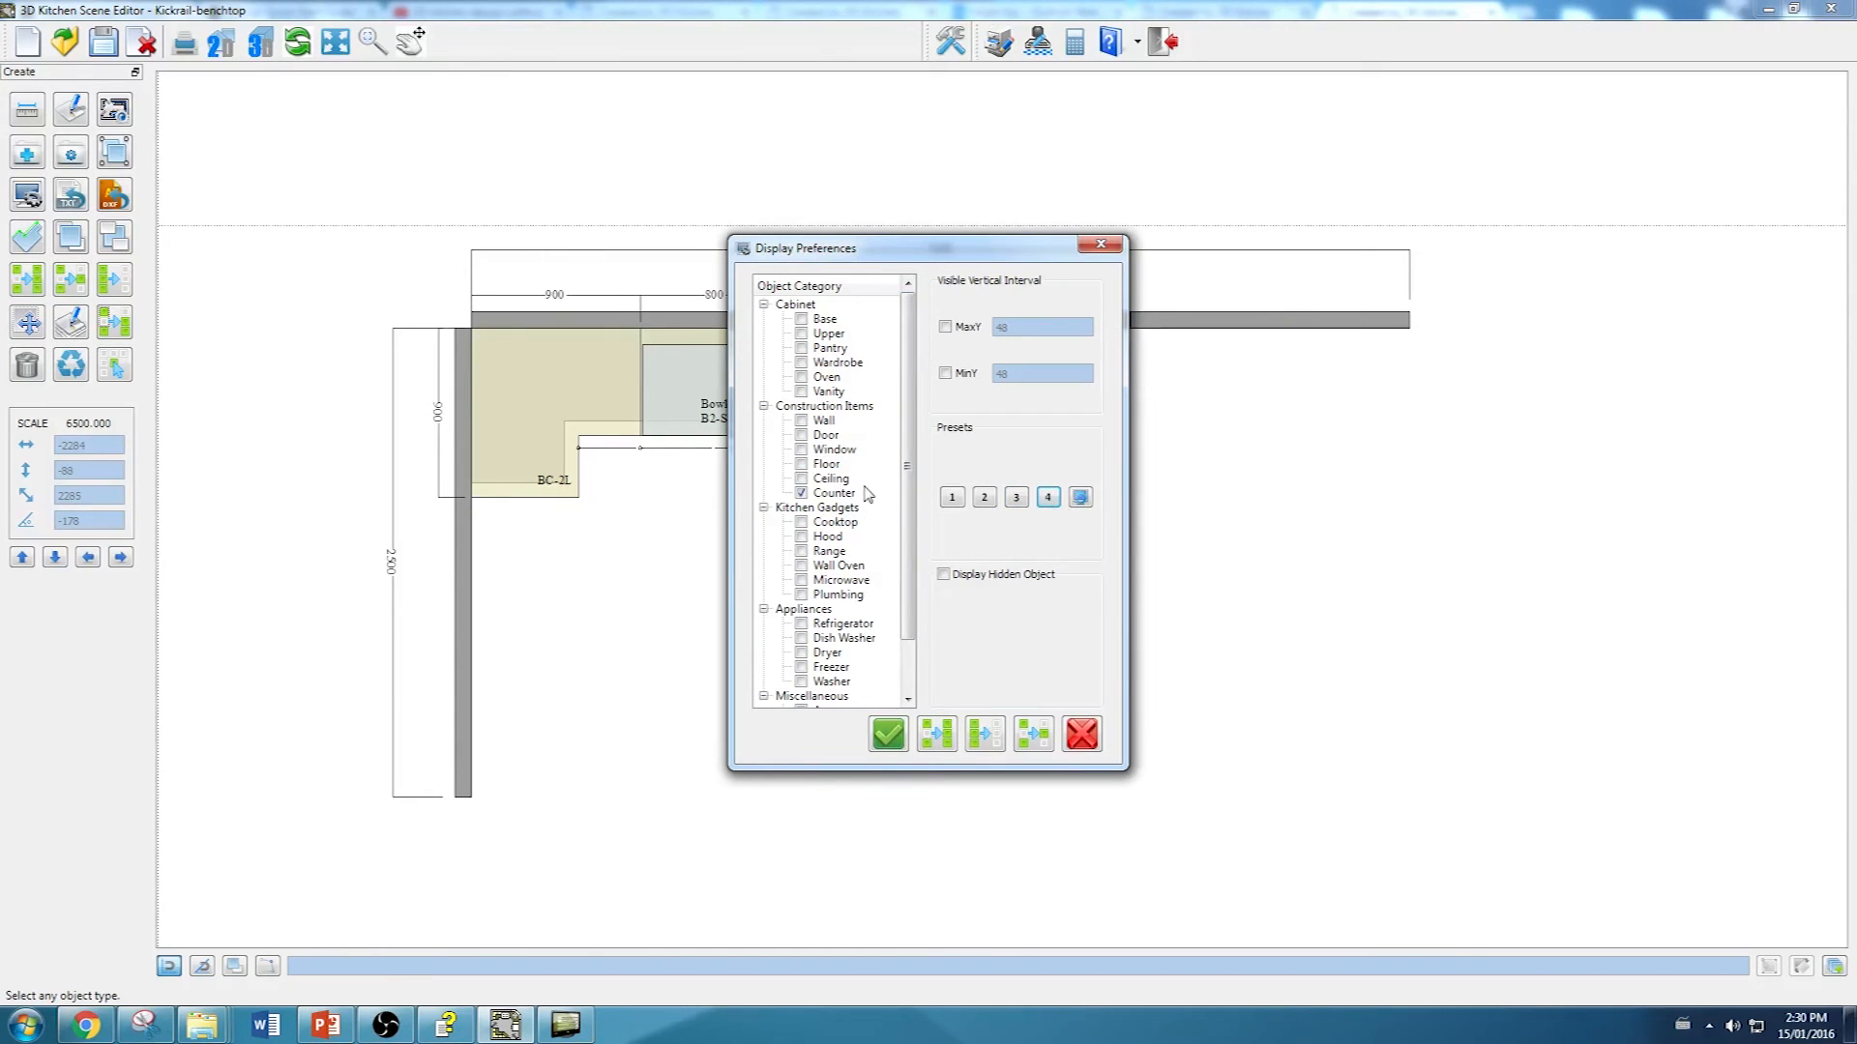
pyautogui.click(1017, 499)
pyautogui.click(801, 421)
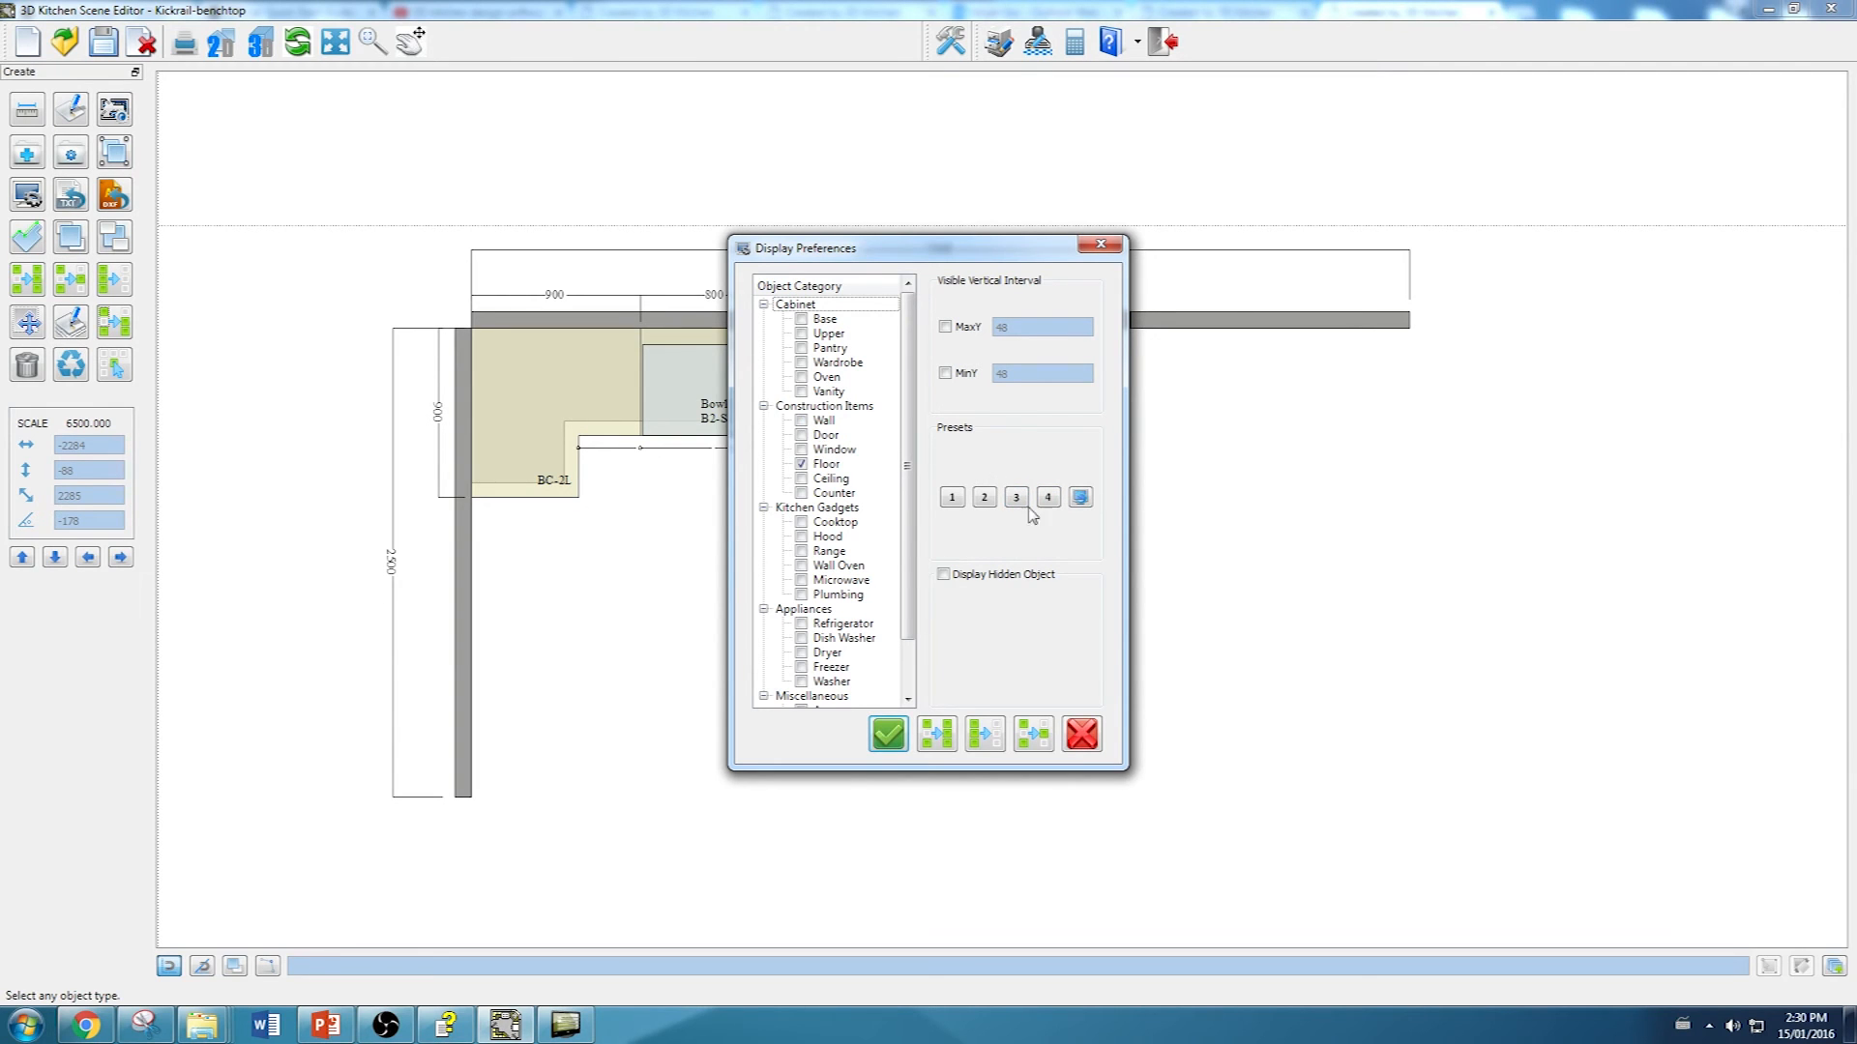
pyautogui.click(888, 734)
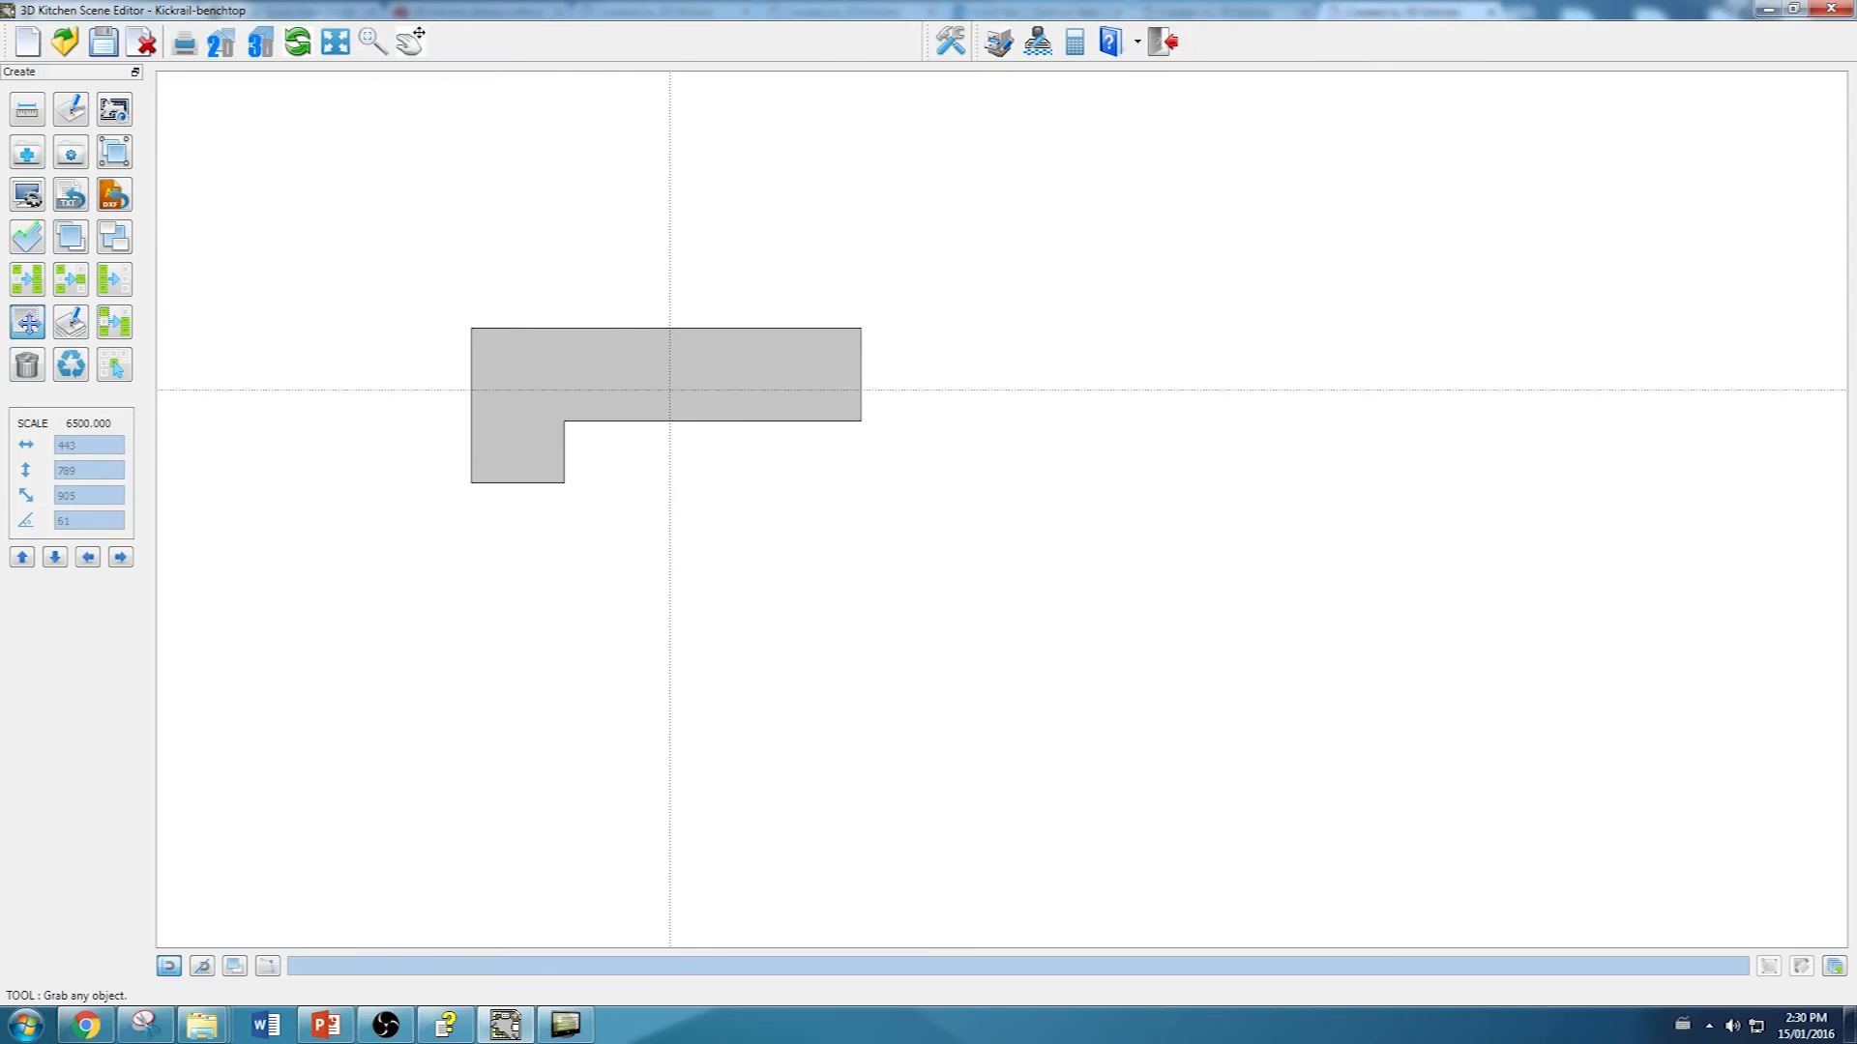
# Step: Enable the Measures property for the L-shaped Floor object and accept its specifications
pyautogui.doubleClick(670, 390)
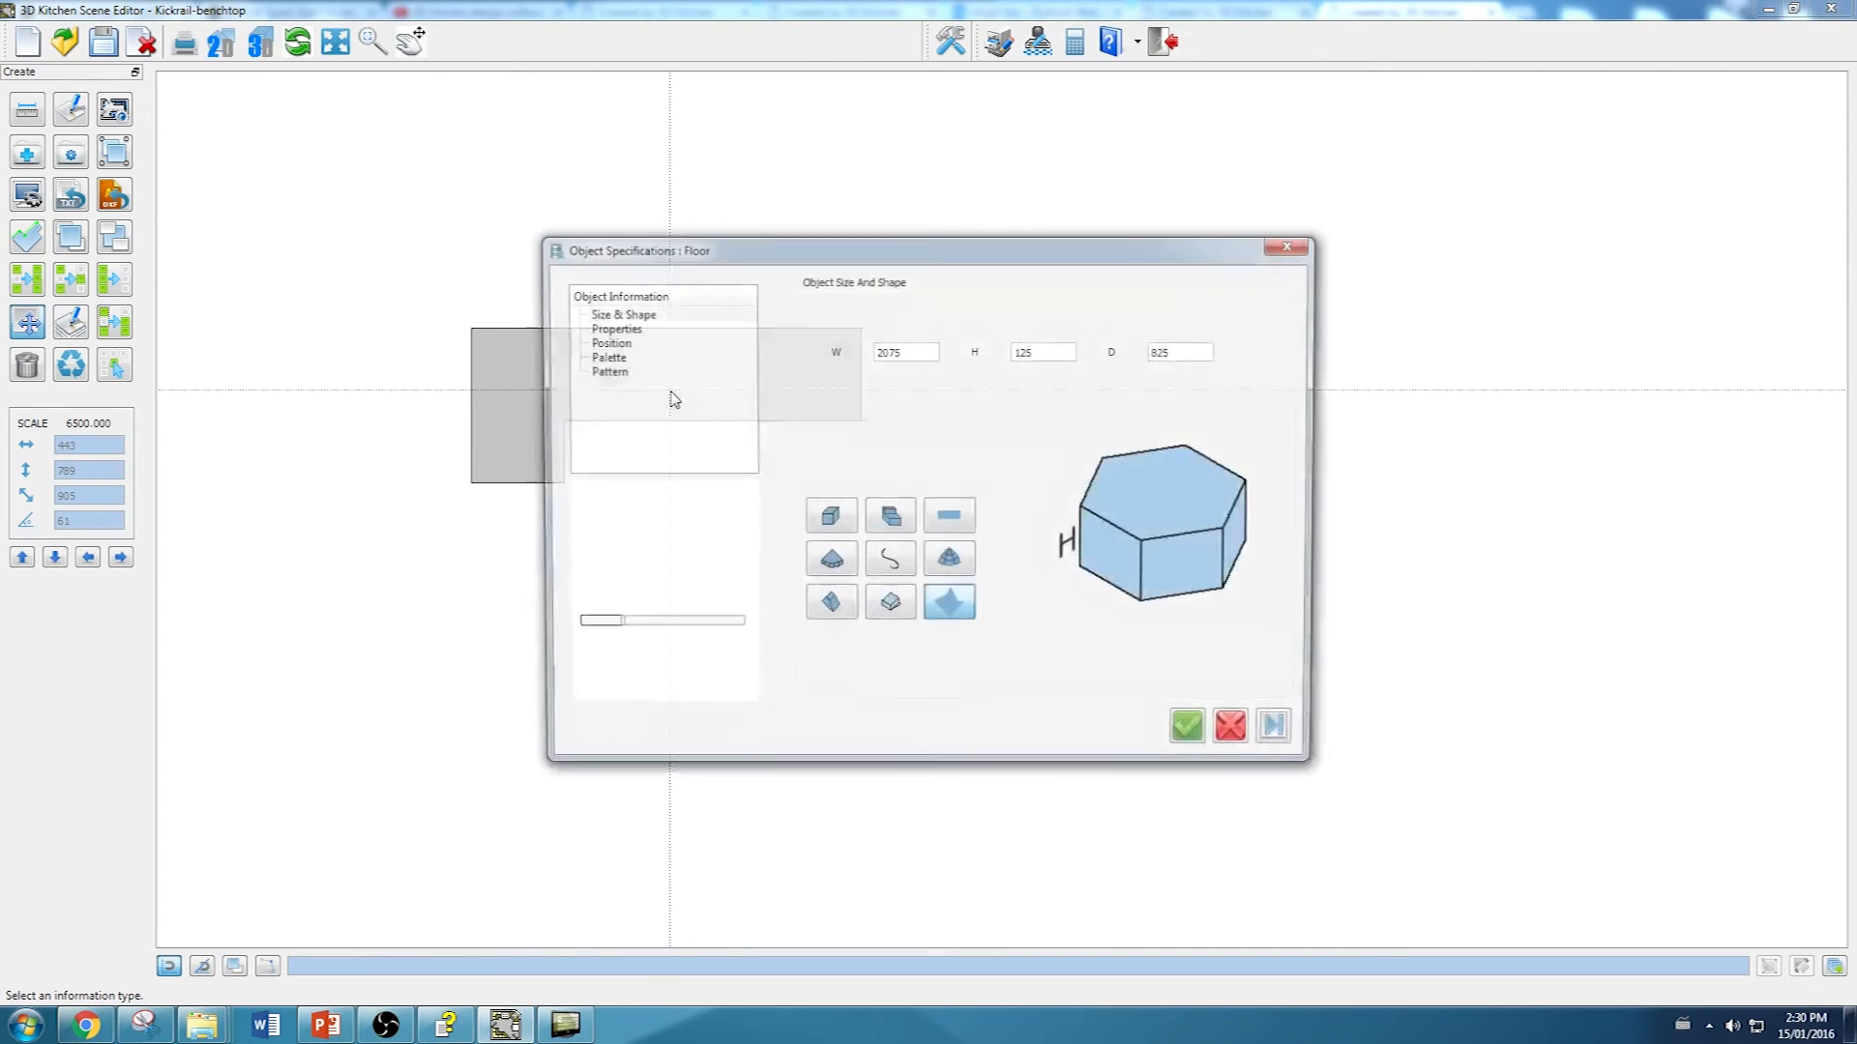
pyautogui.click(609, 327)
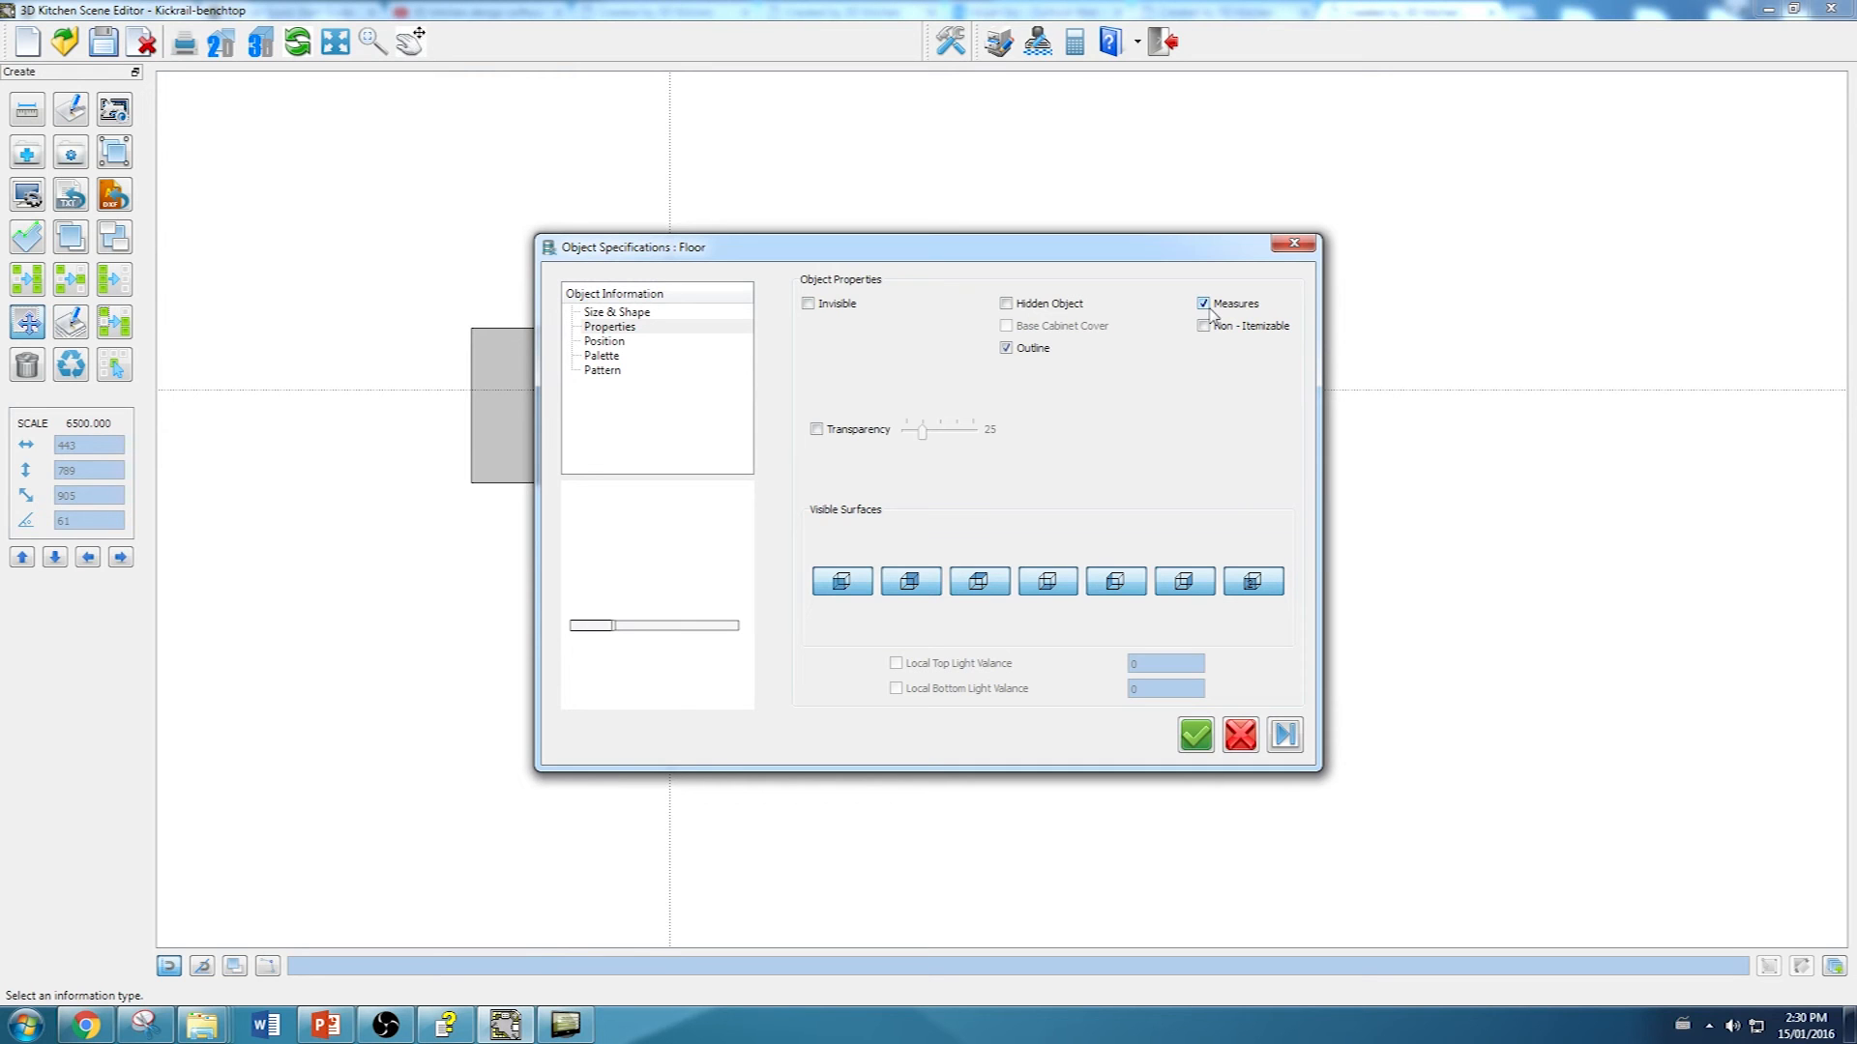
pyautogui.click(1195, 737)
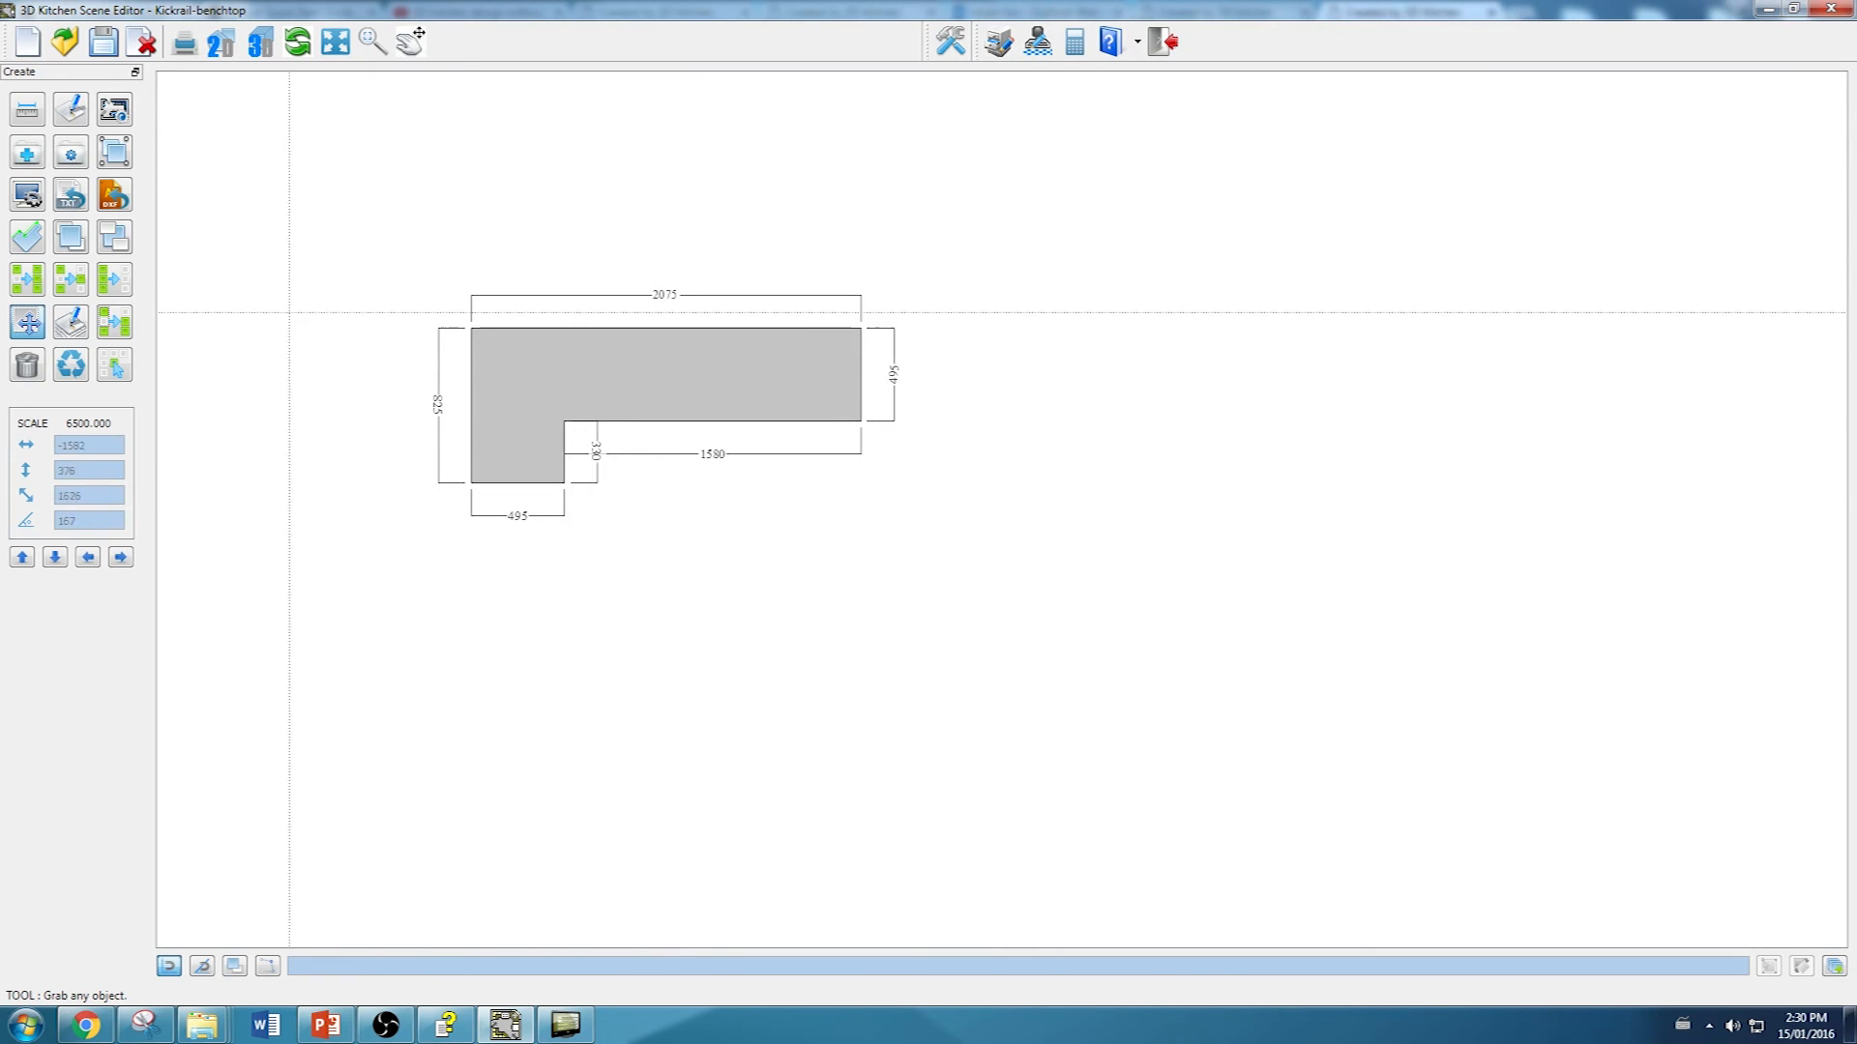
# Step: Review the size and dimension-display options of the free-standing BC-2L base cabinet and accept its specifications
pyautogui.click(192, 46)
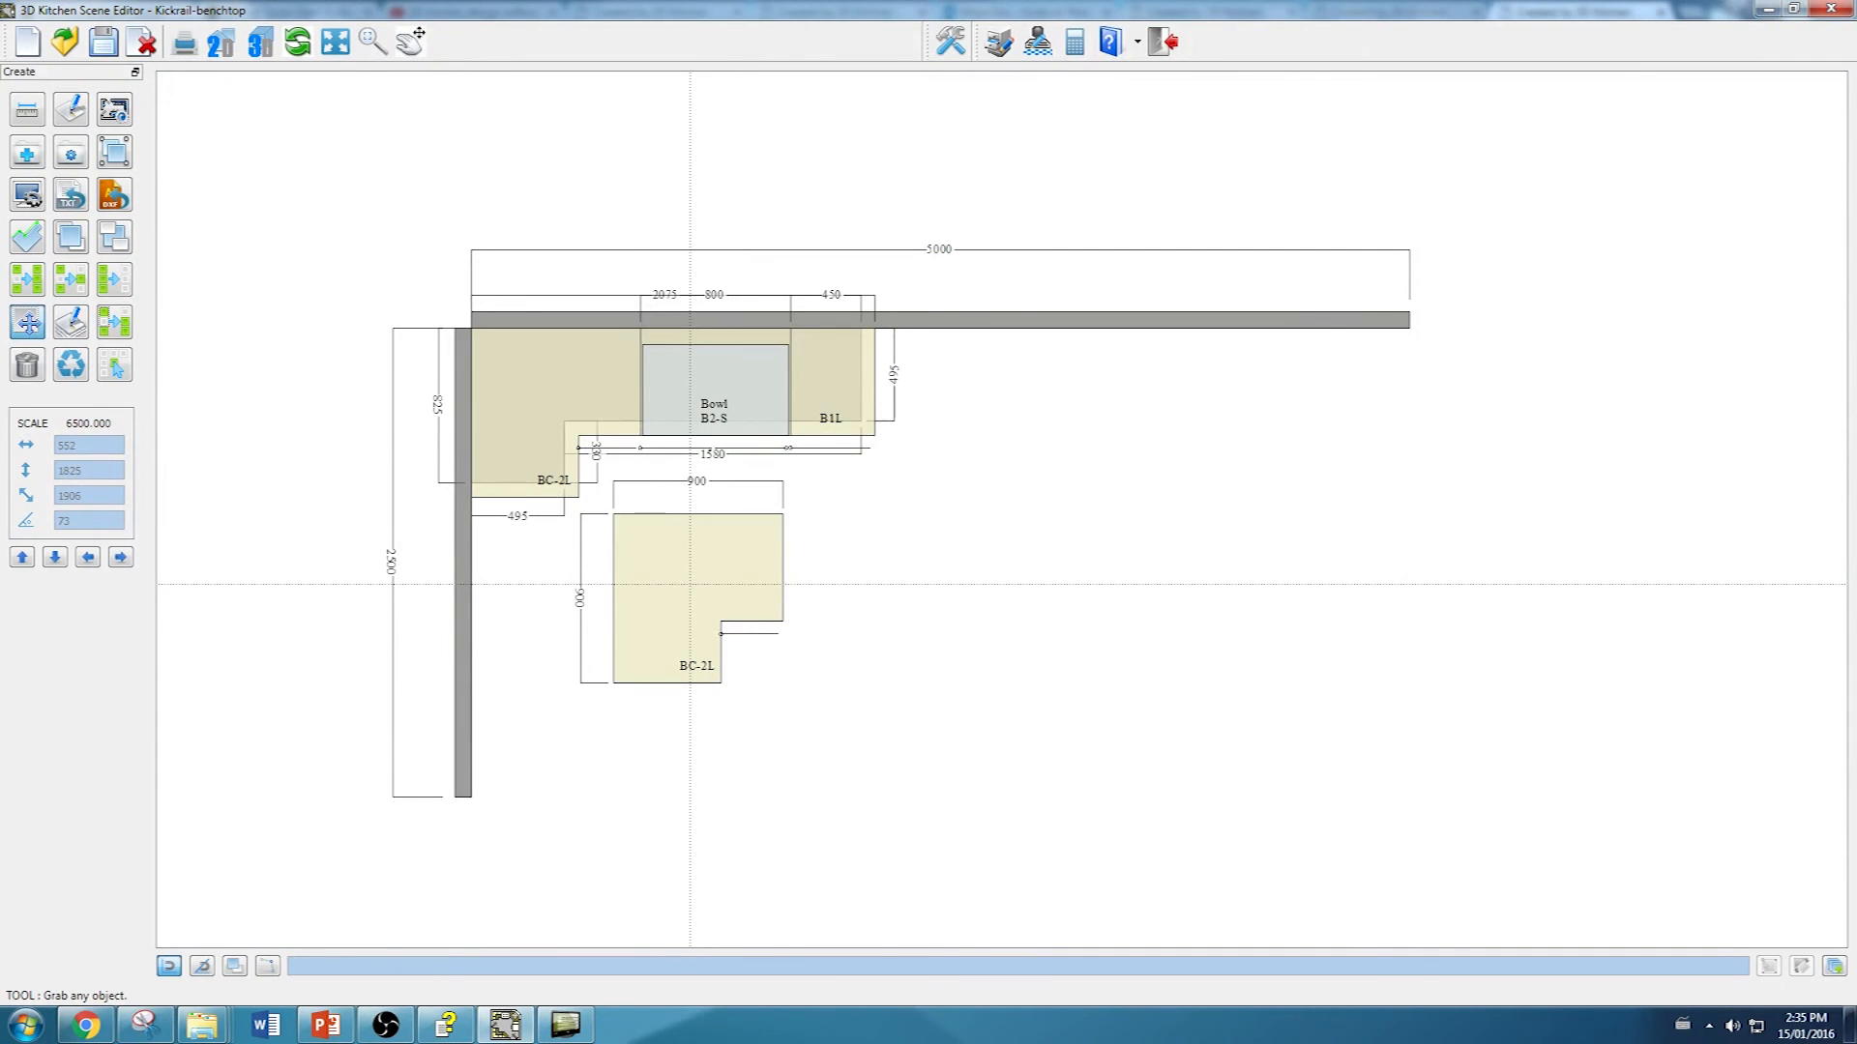
pyautogui.doubleClick(690, 584)
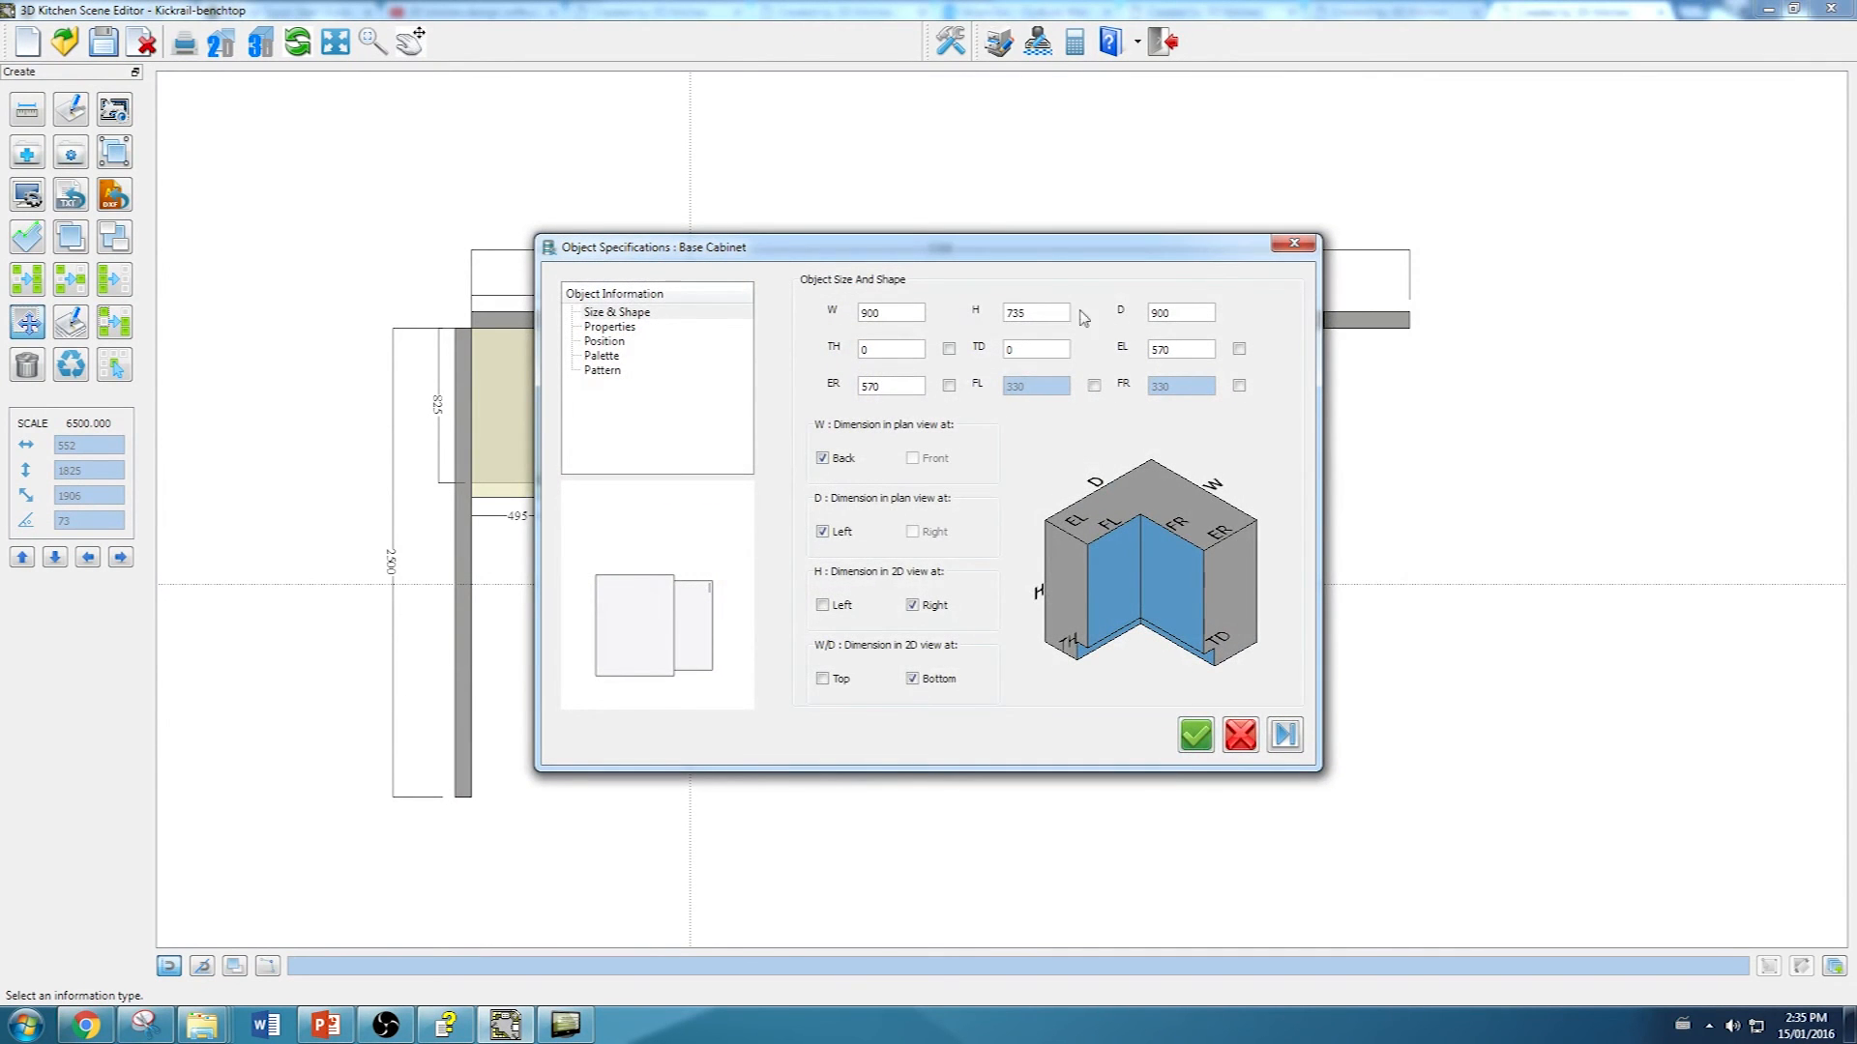
pyautogui.moveTo(927, 248); pyautogui.dragTo(1364, 231)
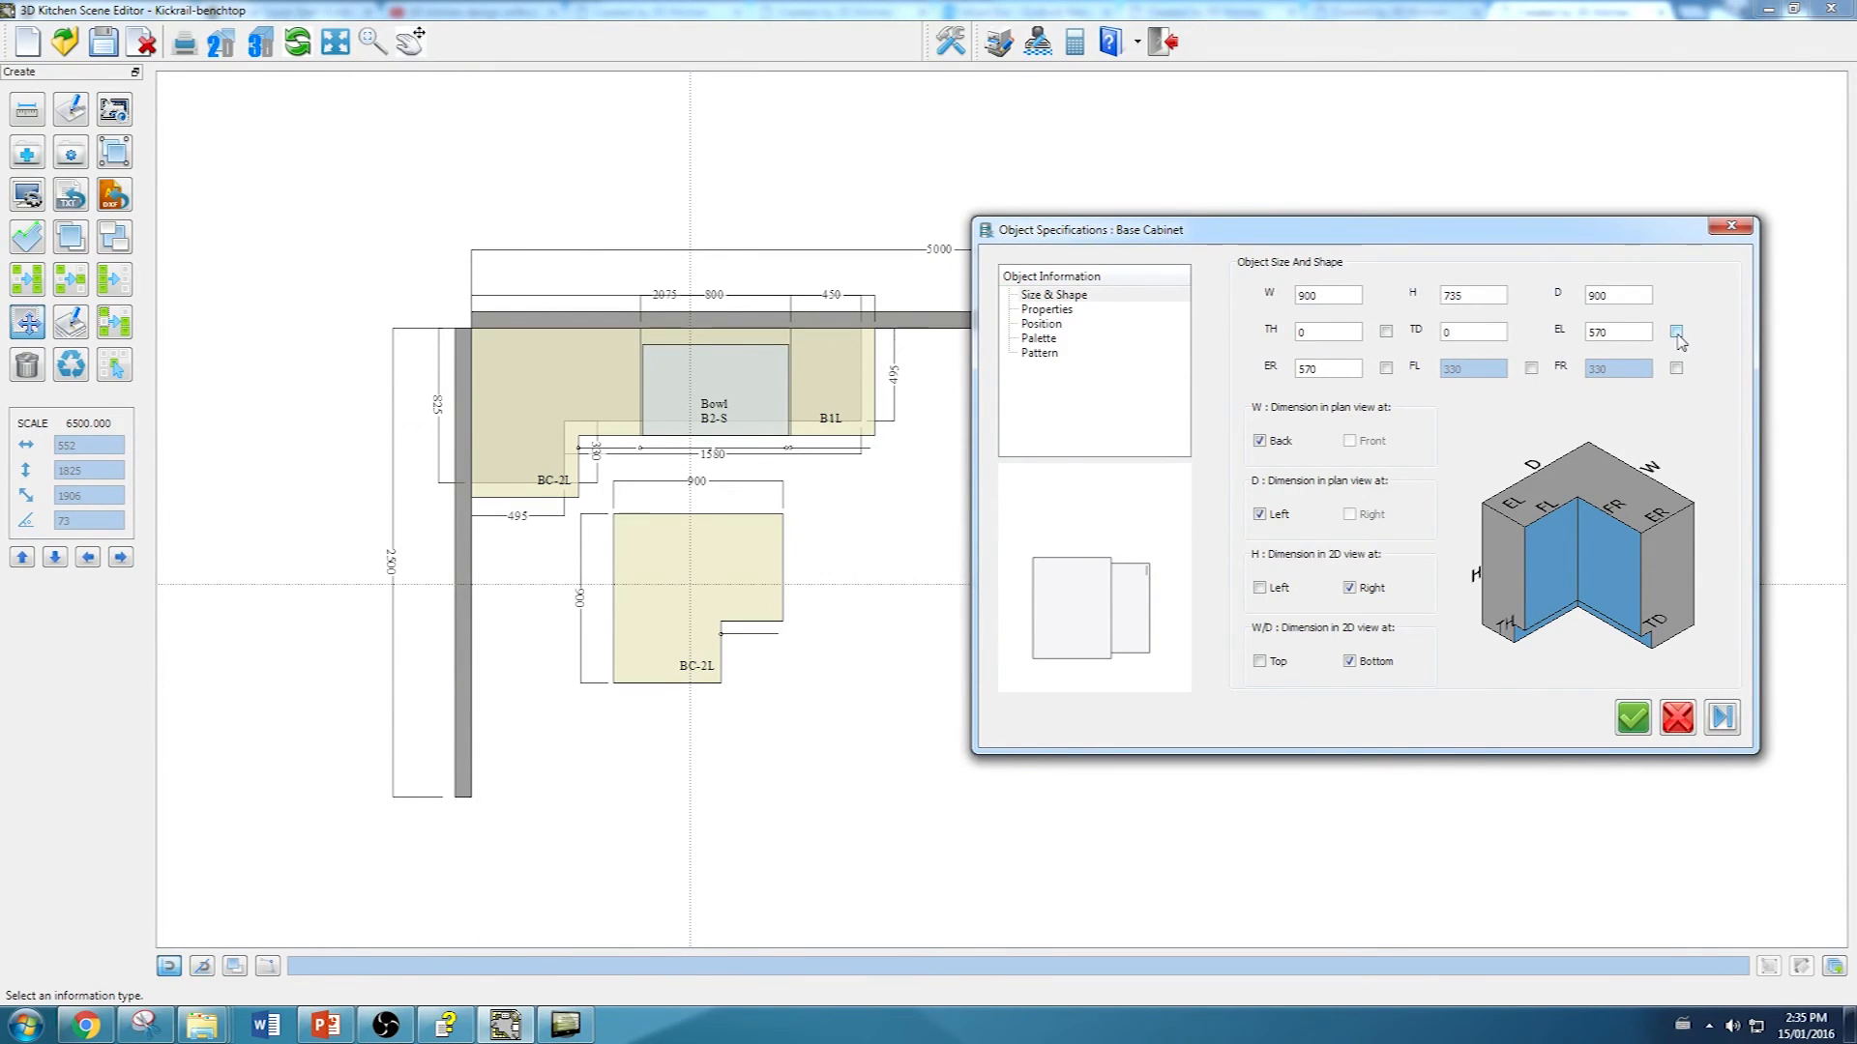
pyautogui.click(1716, 717)
pyautogui.click(1632, 716)
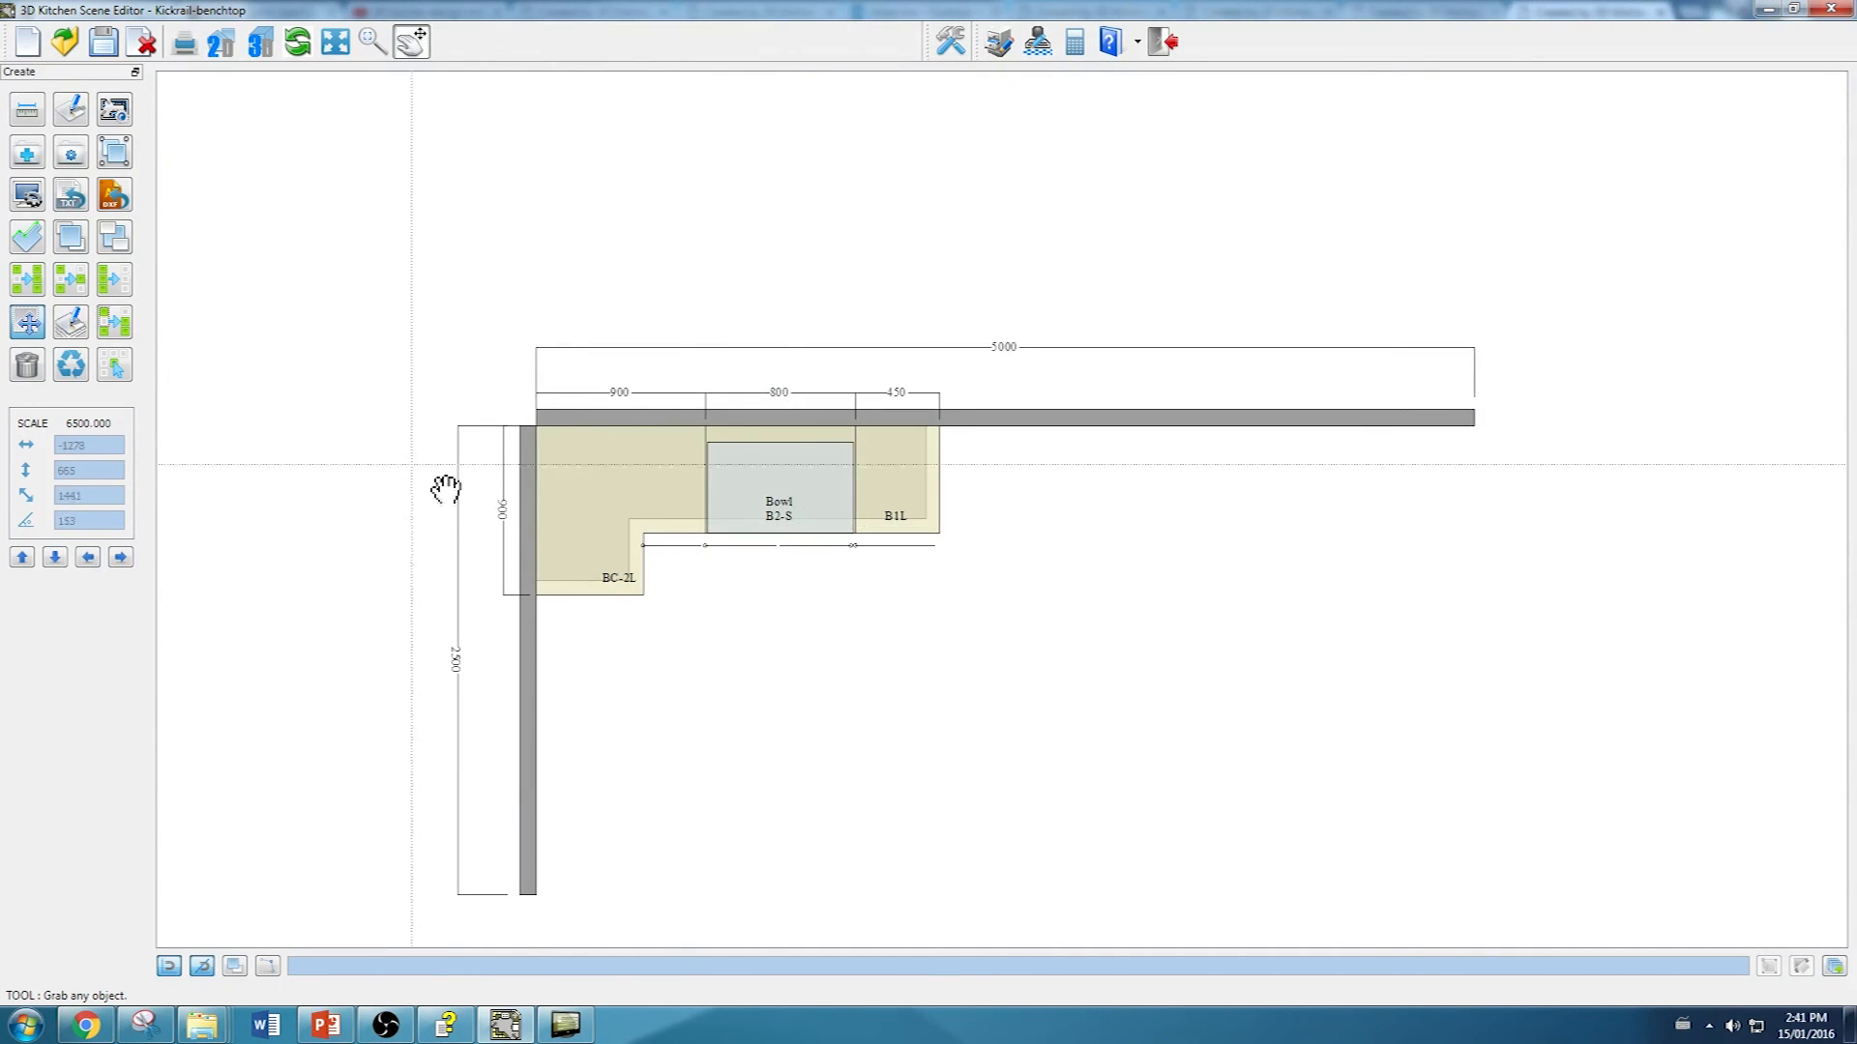
# Step: Add a default Measurement object from the inner wall corner to the far edge of cabinet B2-S, placed beyond the long wall's dimension
pyautogui.click(19, 155)
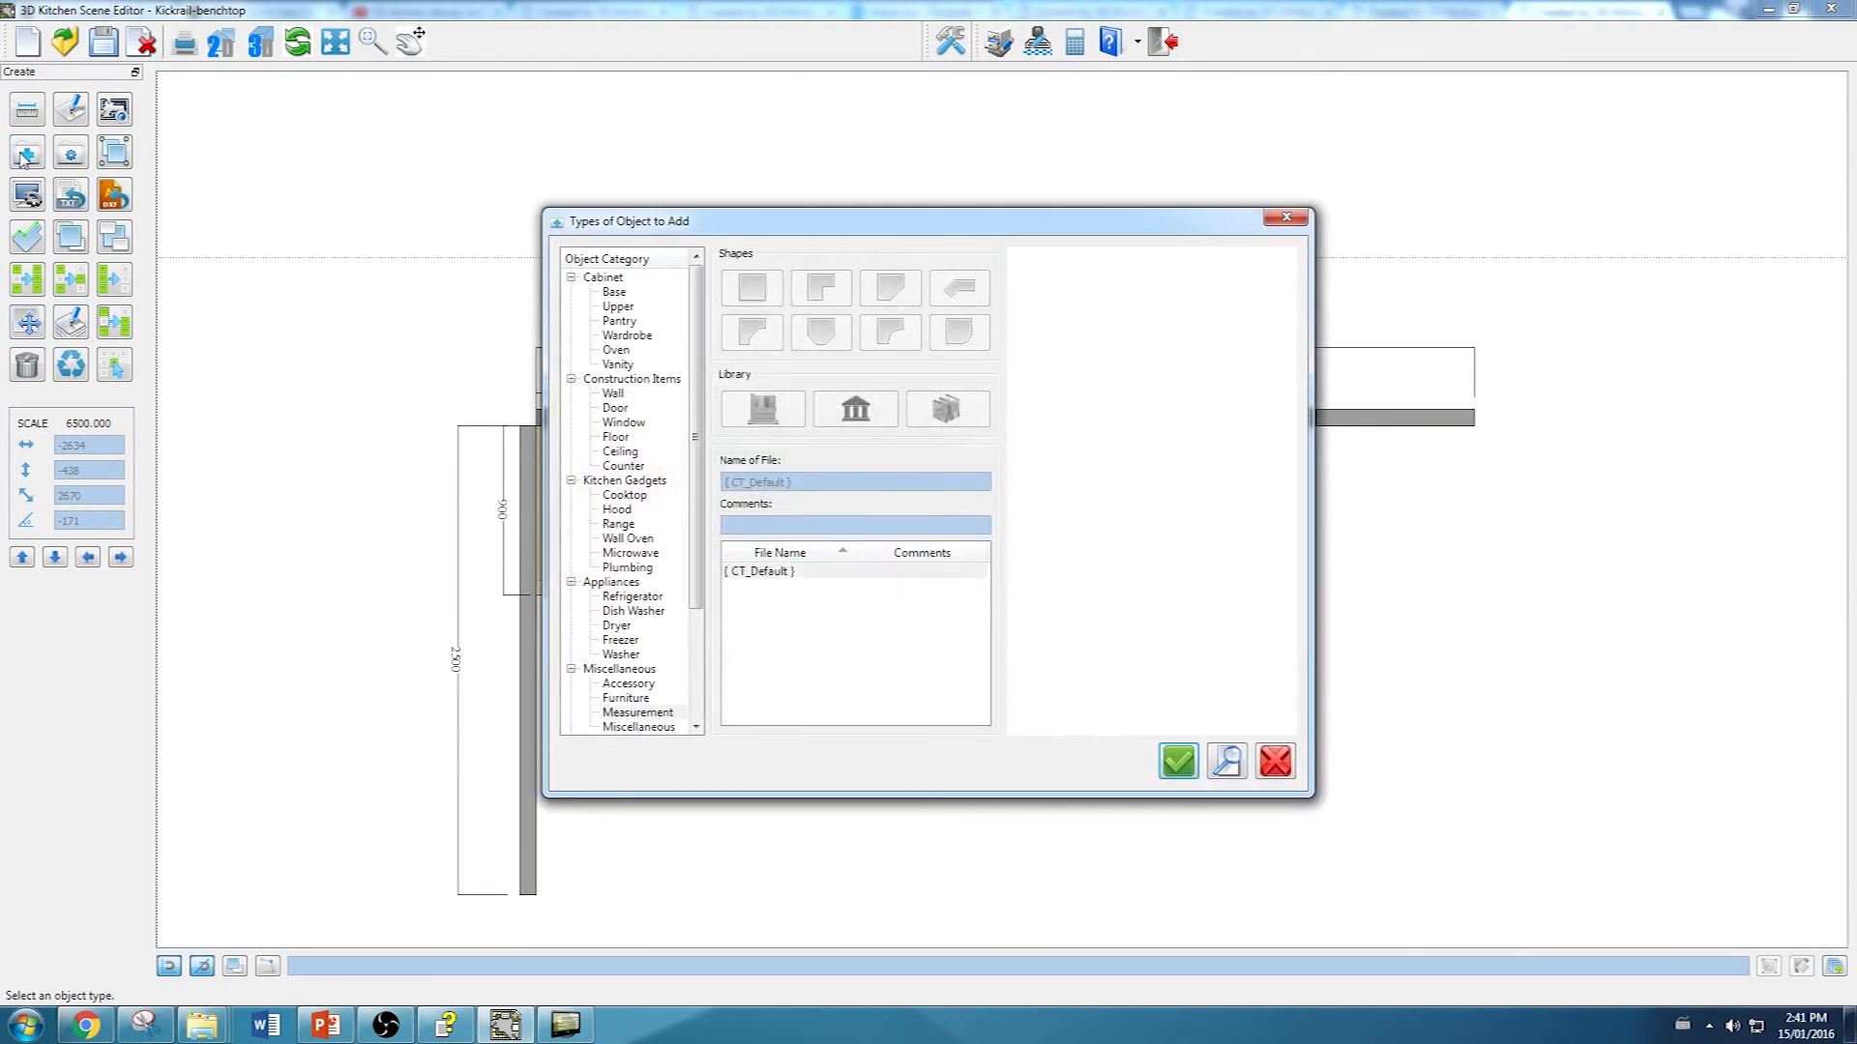
pyautogui.click(630, 713)
pyautogui.click(1178, 762)
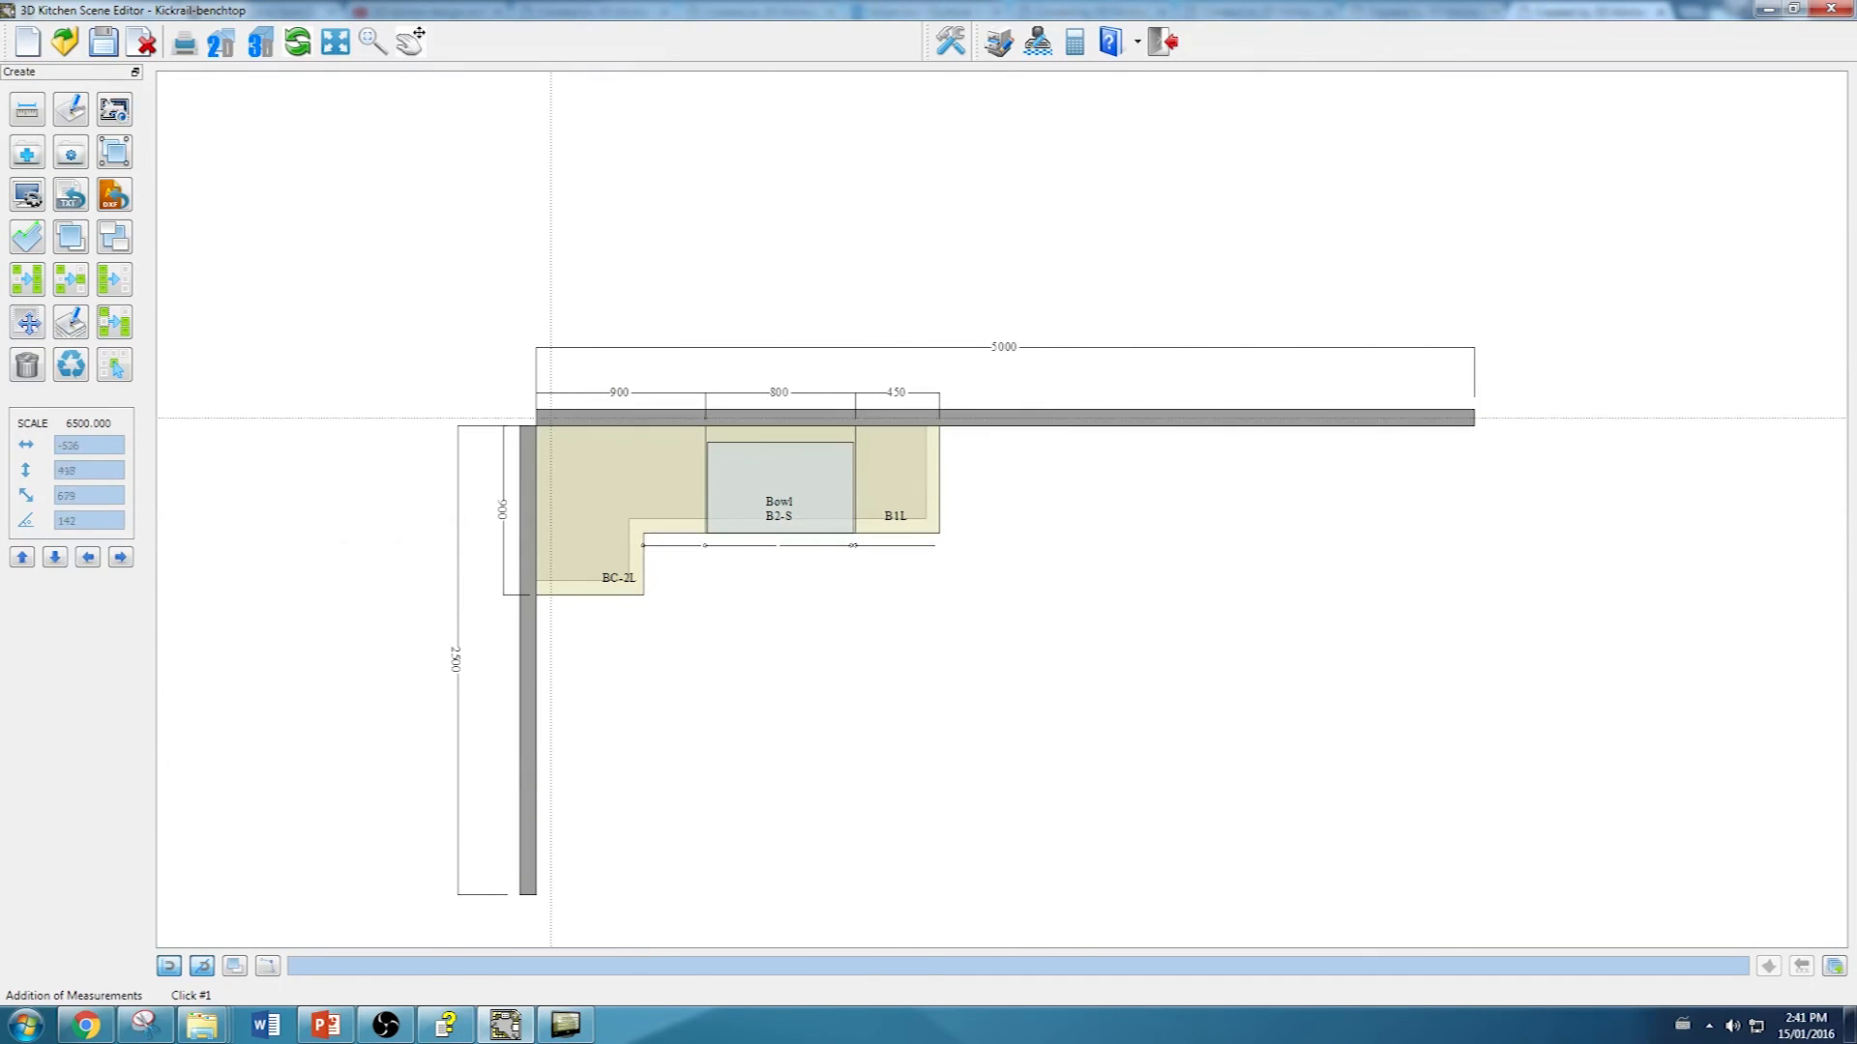
pyautogui.click(541, 434)
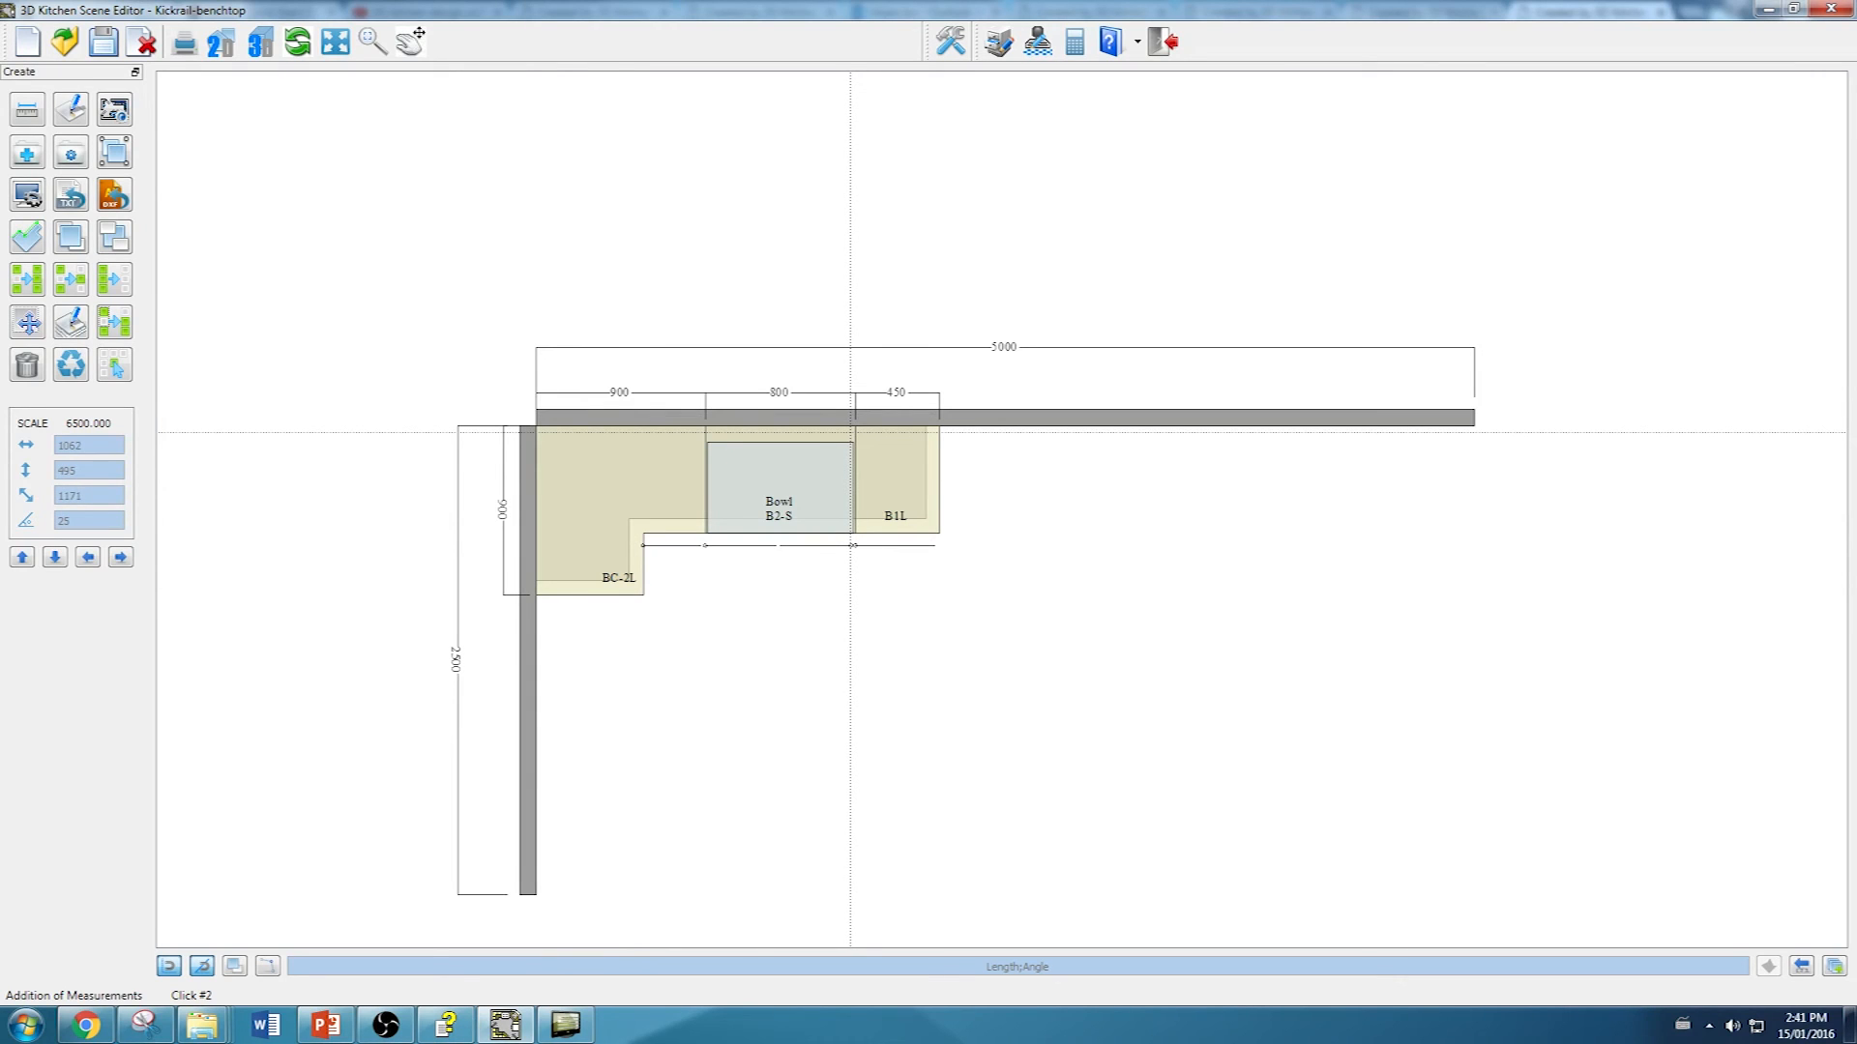
pyautogui.click(853, 433)
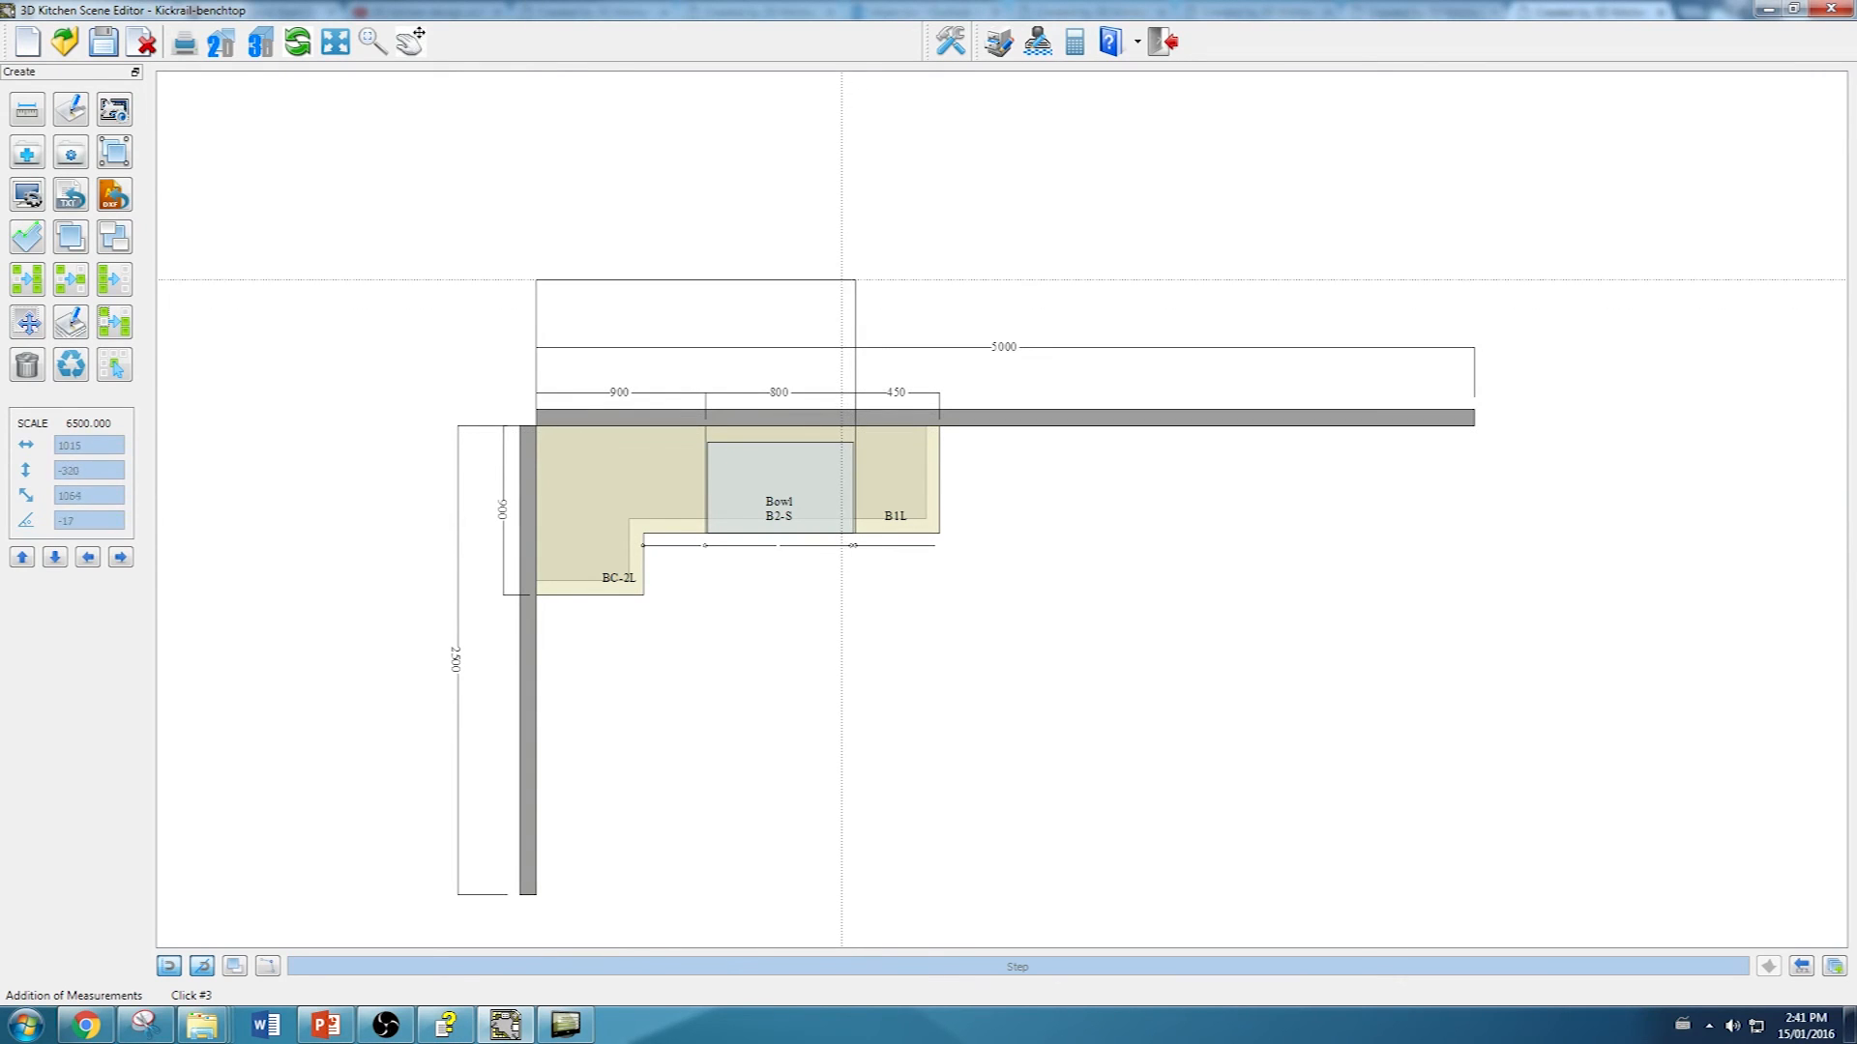
pyautogui.click(677, 279)
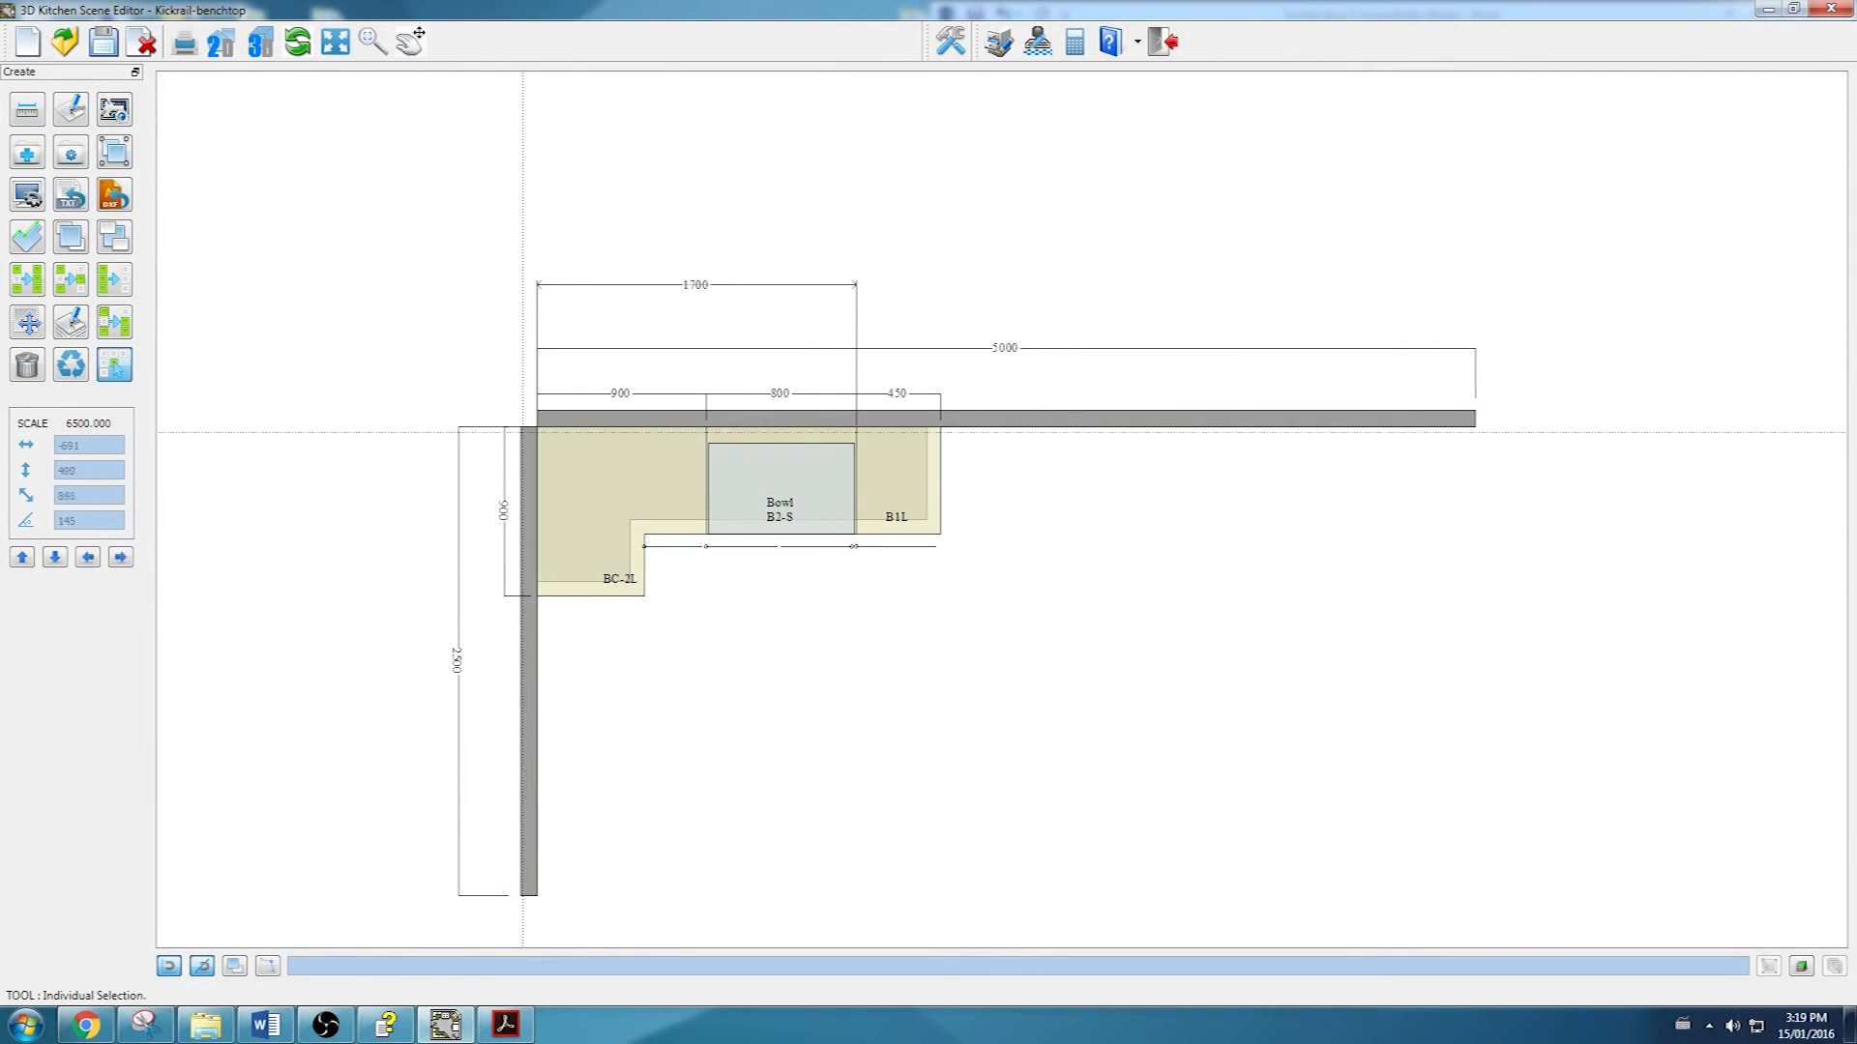
# Step: Export the kitchen's cutlist, choosing not to limit the conversion to selected objects
pyautogui.click(71, 189)
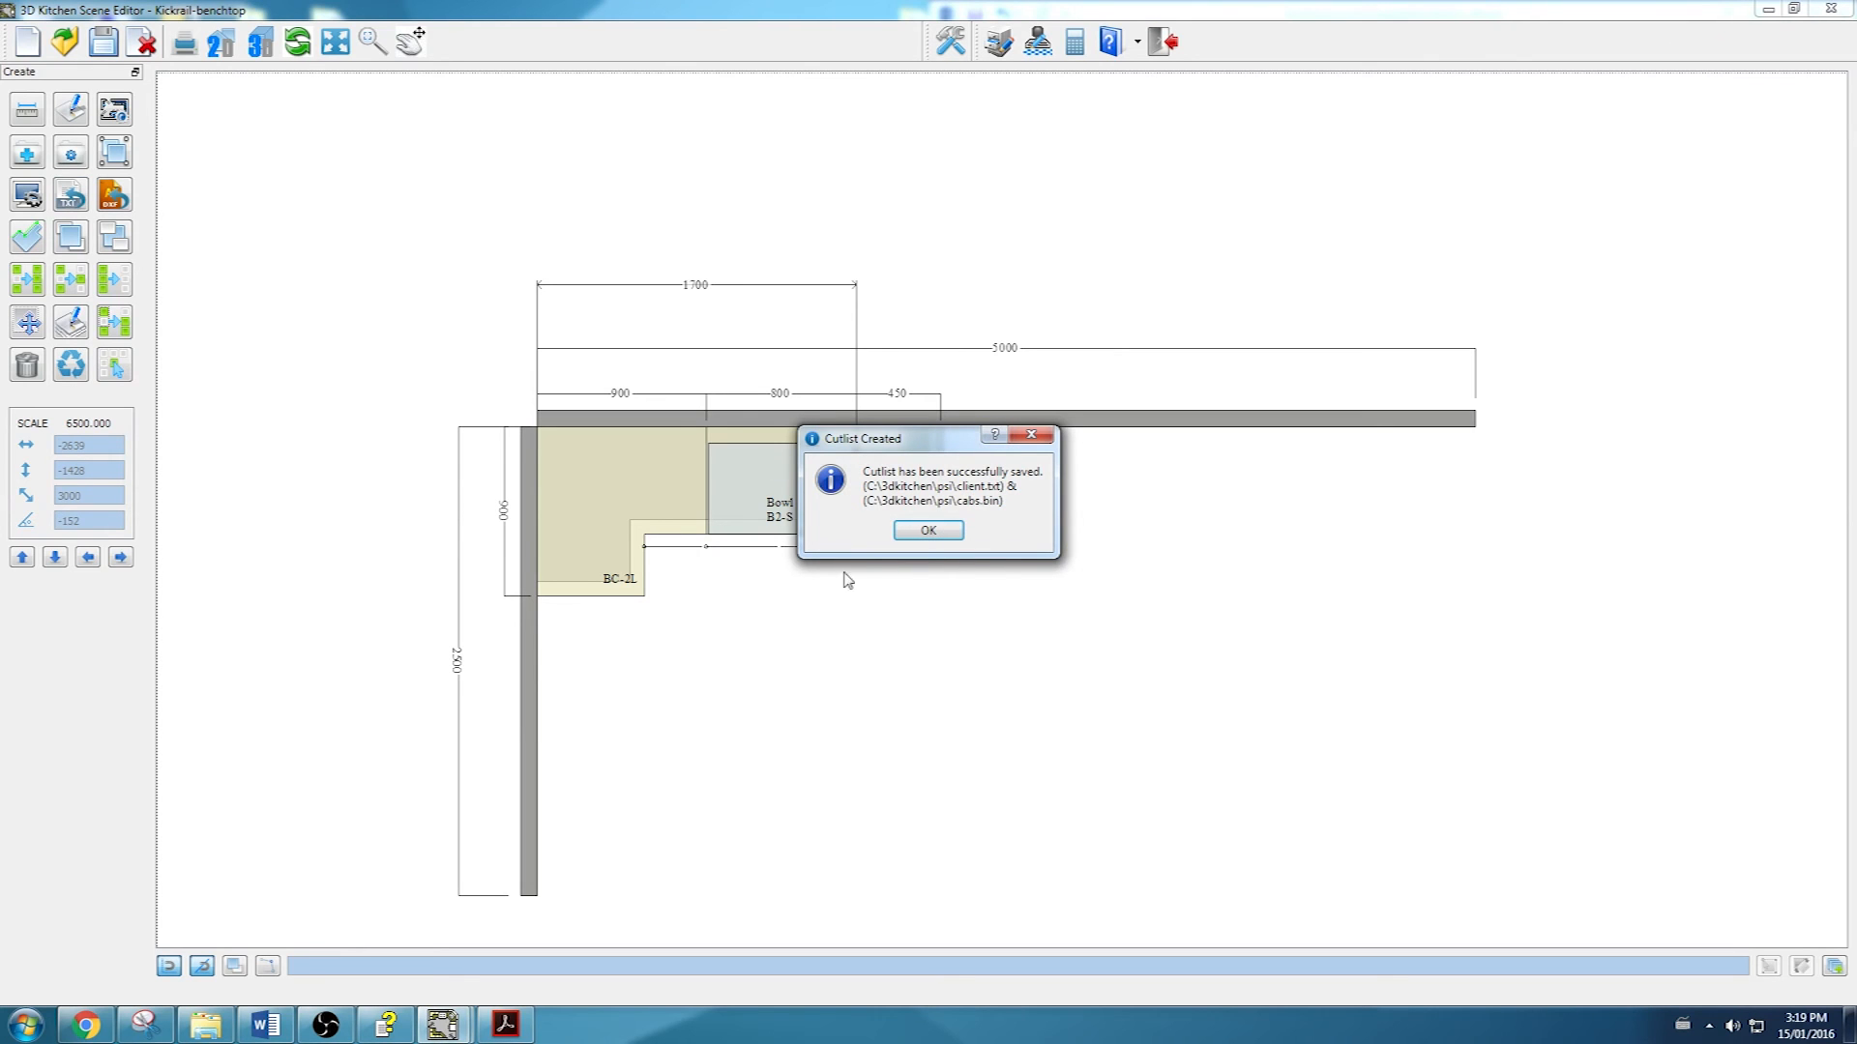
pyautogui.click(929, 531)
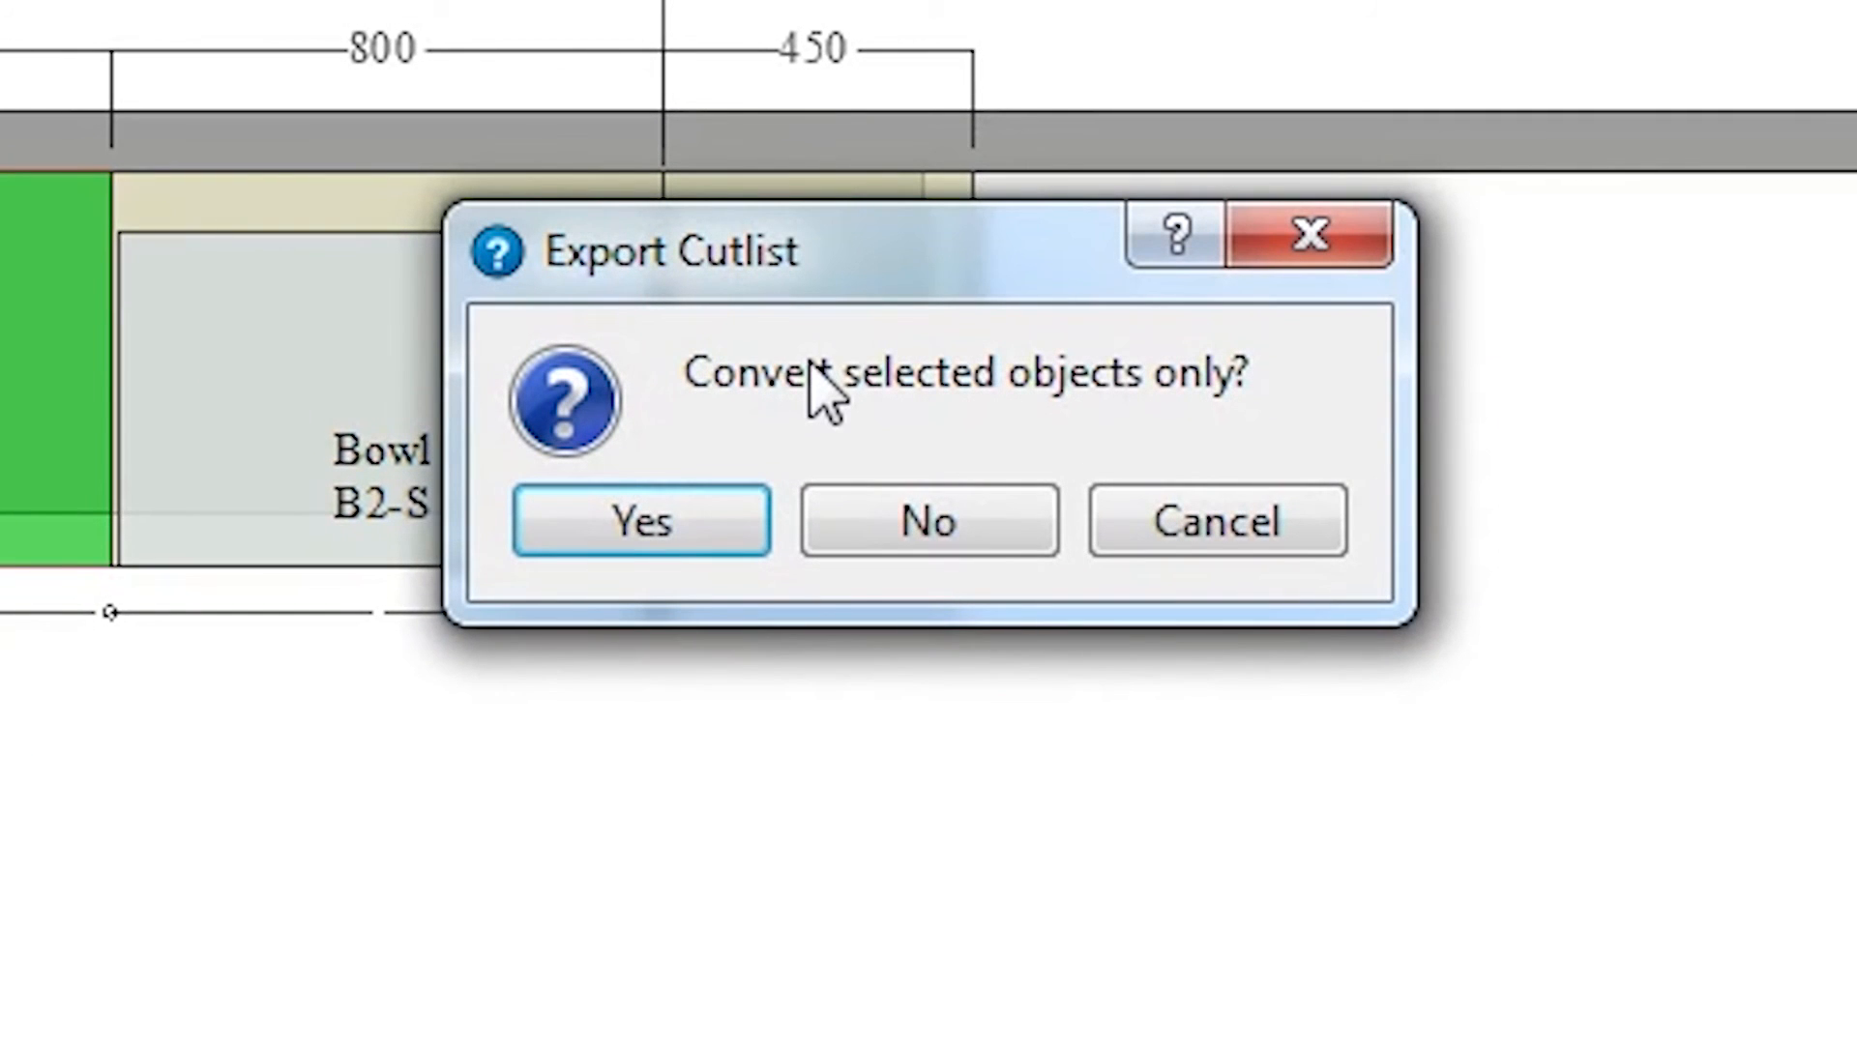
pyautogui.click(993, 527)
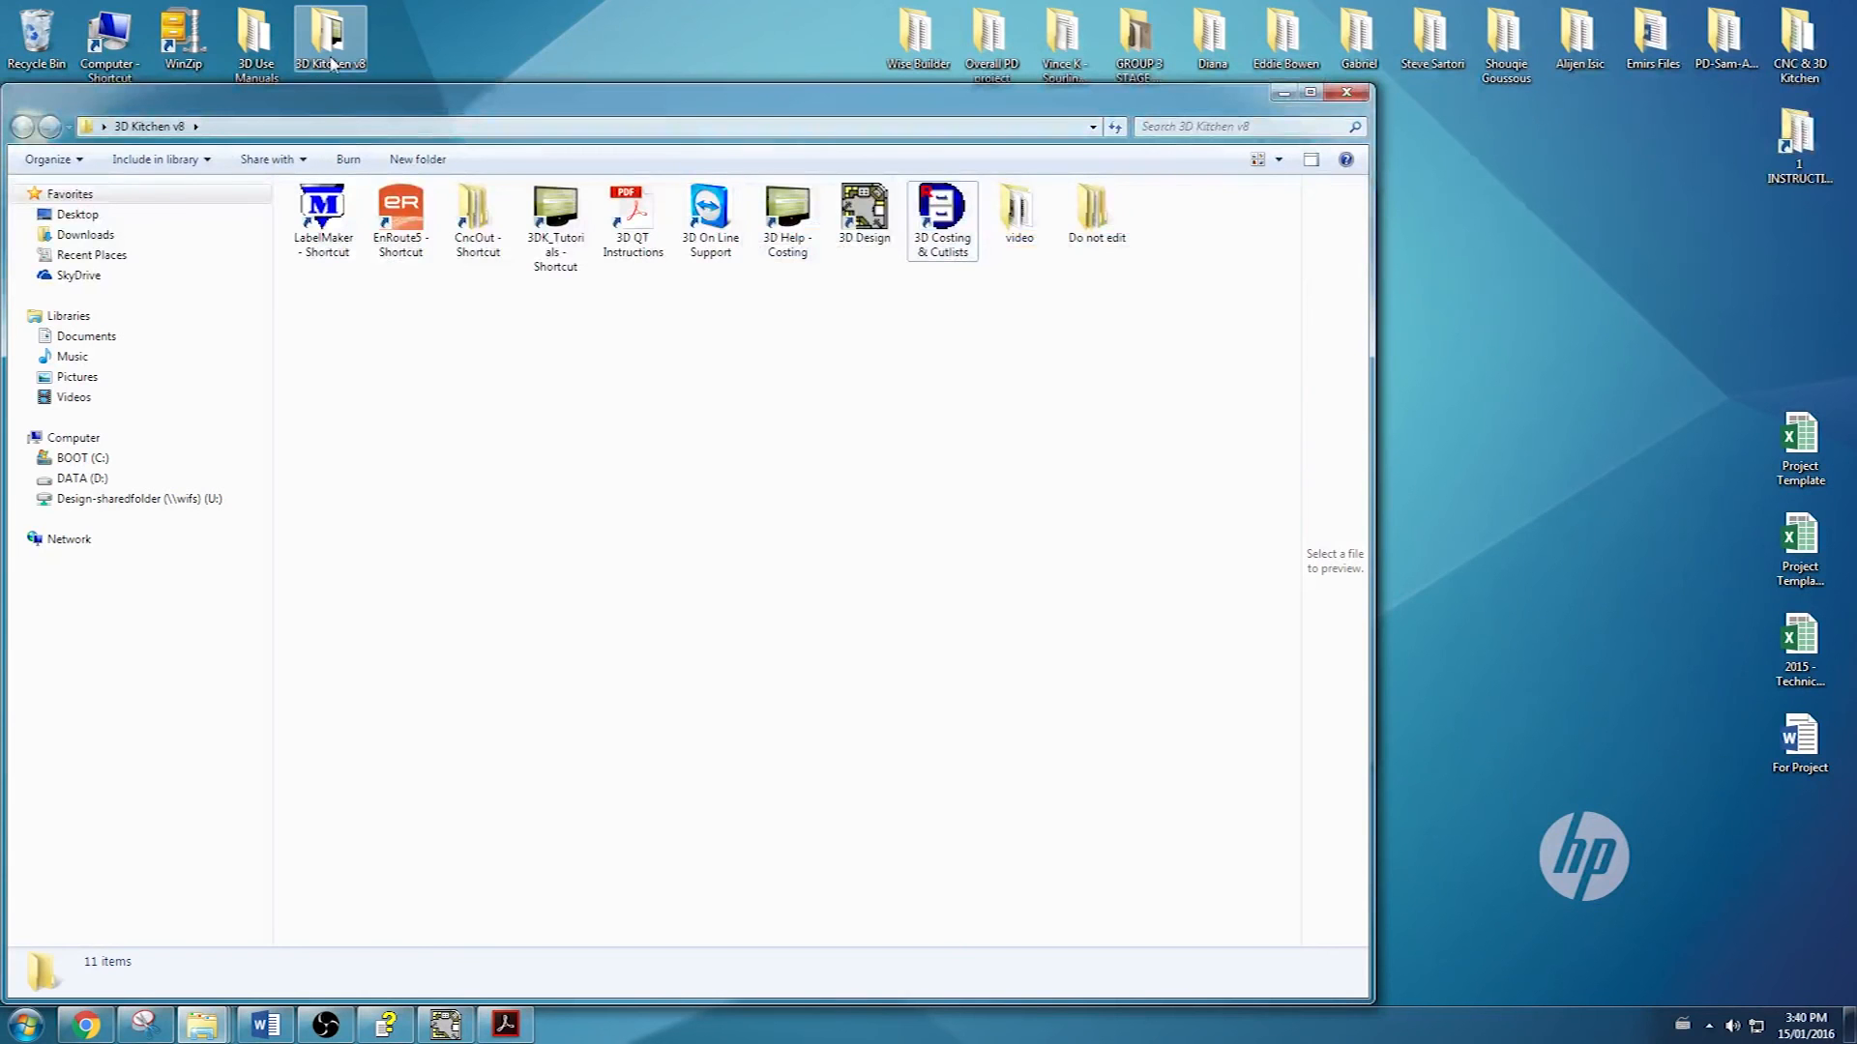
# Step: Open 3D Costing & Cutlists from the 3D Kitchen v8 folder, maximize it, and review the Base Cab End Adjustment constant
pyautogui.doubleClick(943, 222)
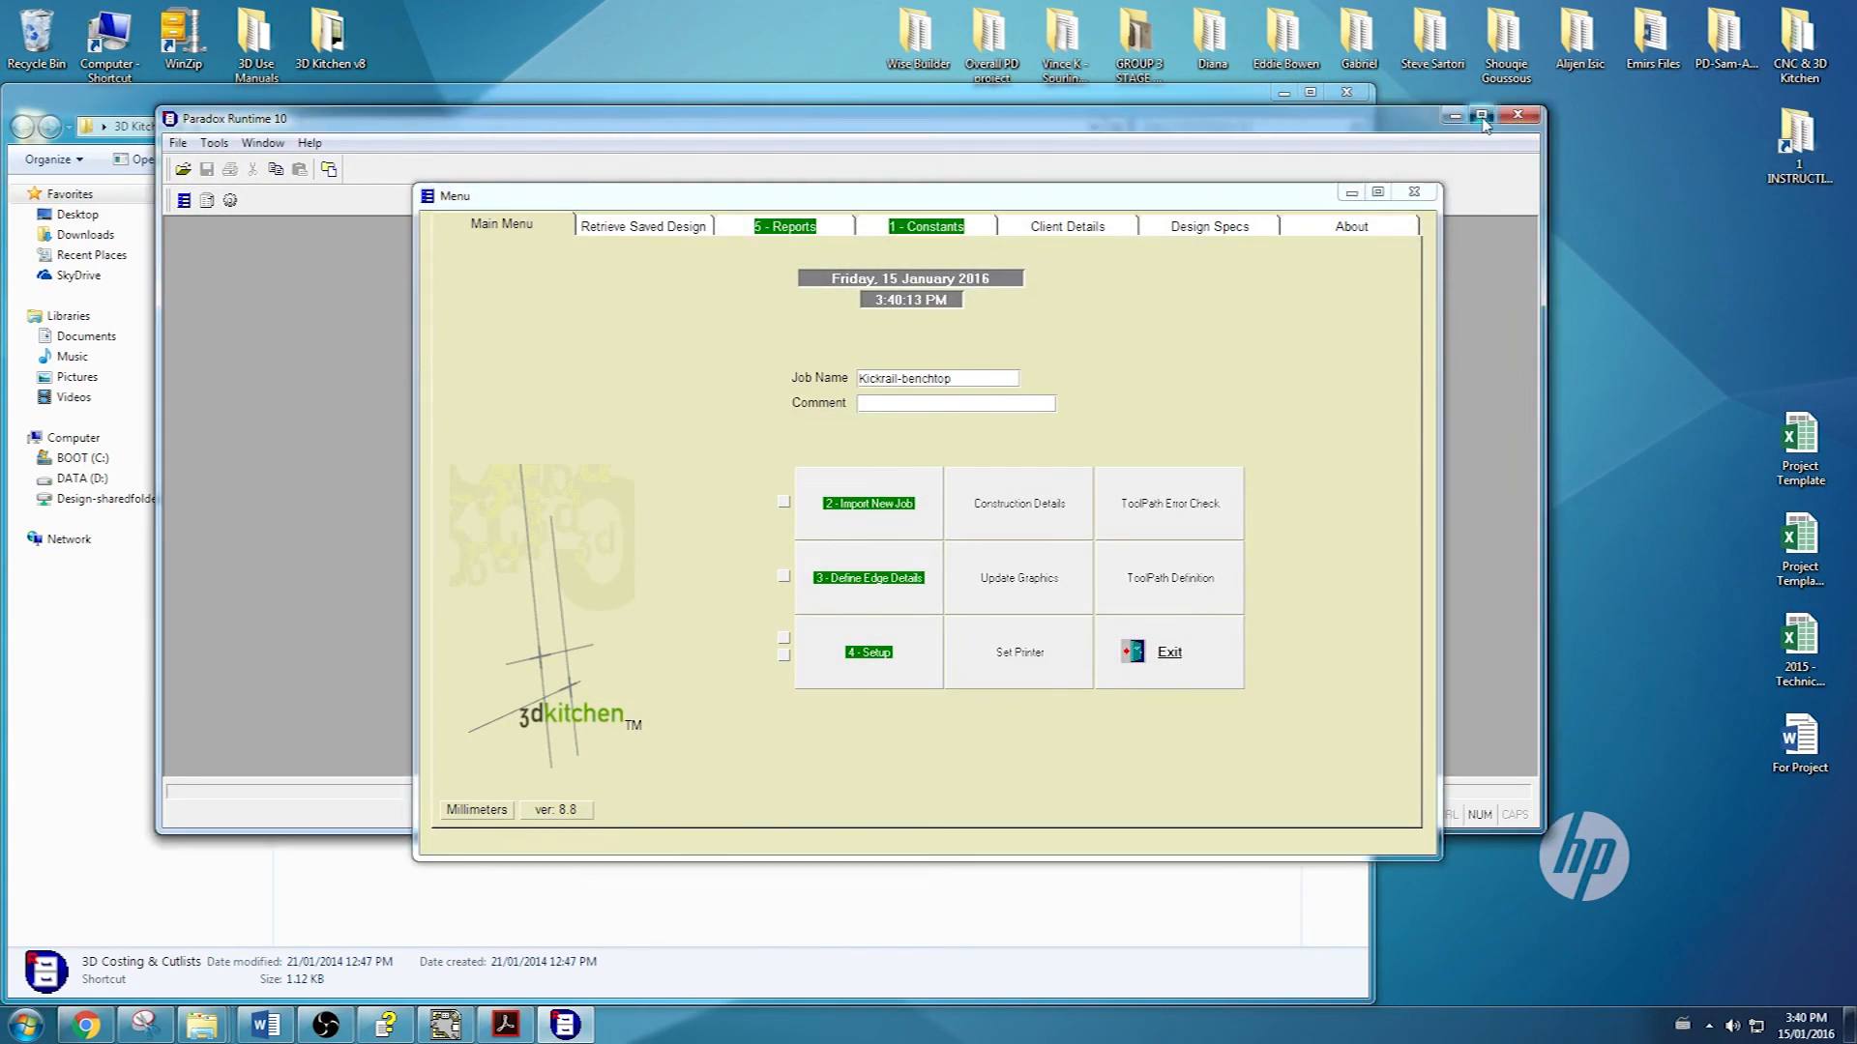
pyautogui.click(1481, 115)
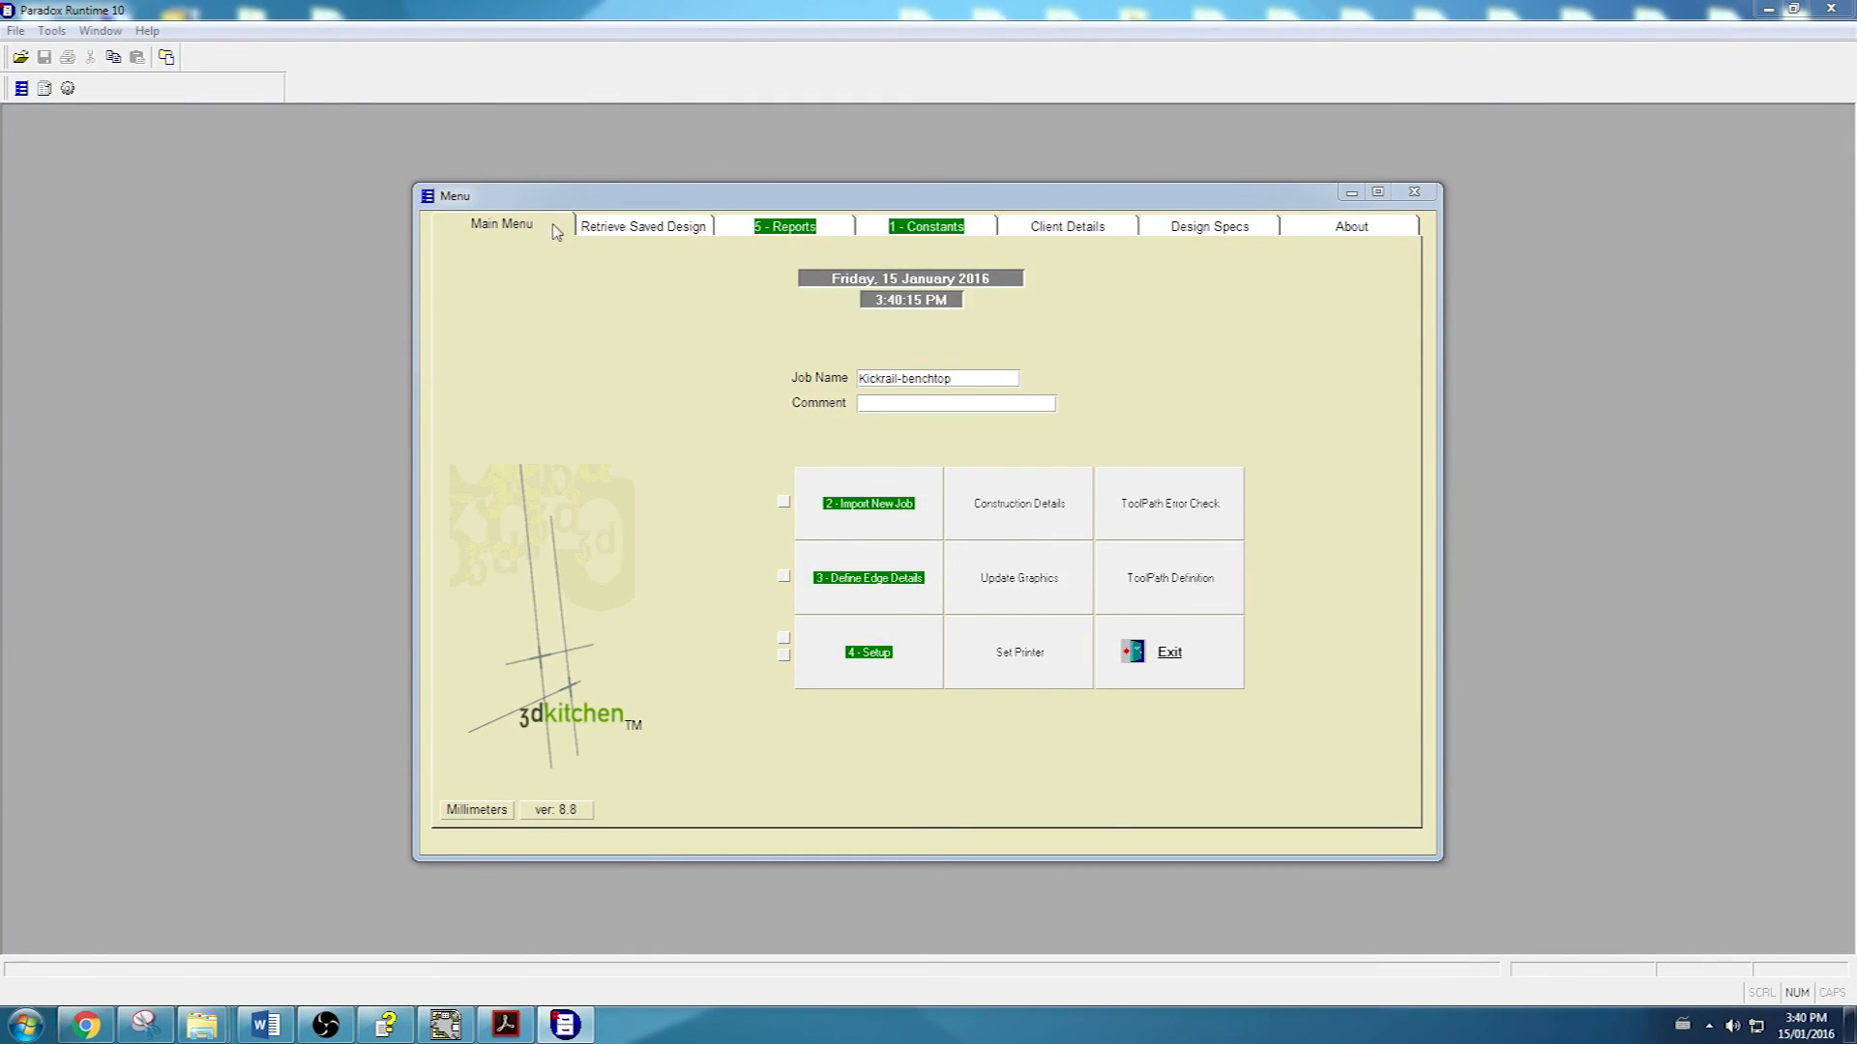
pyautogui.click(915, 230)
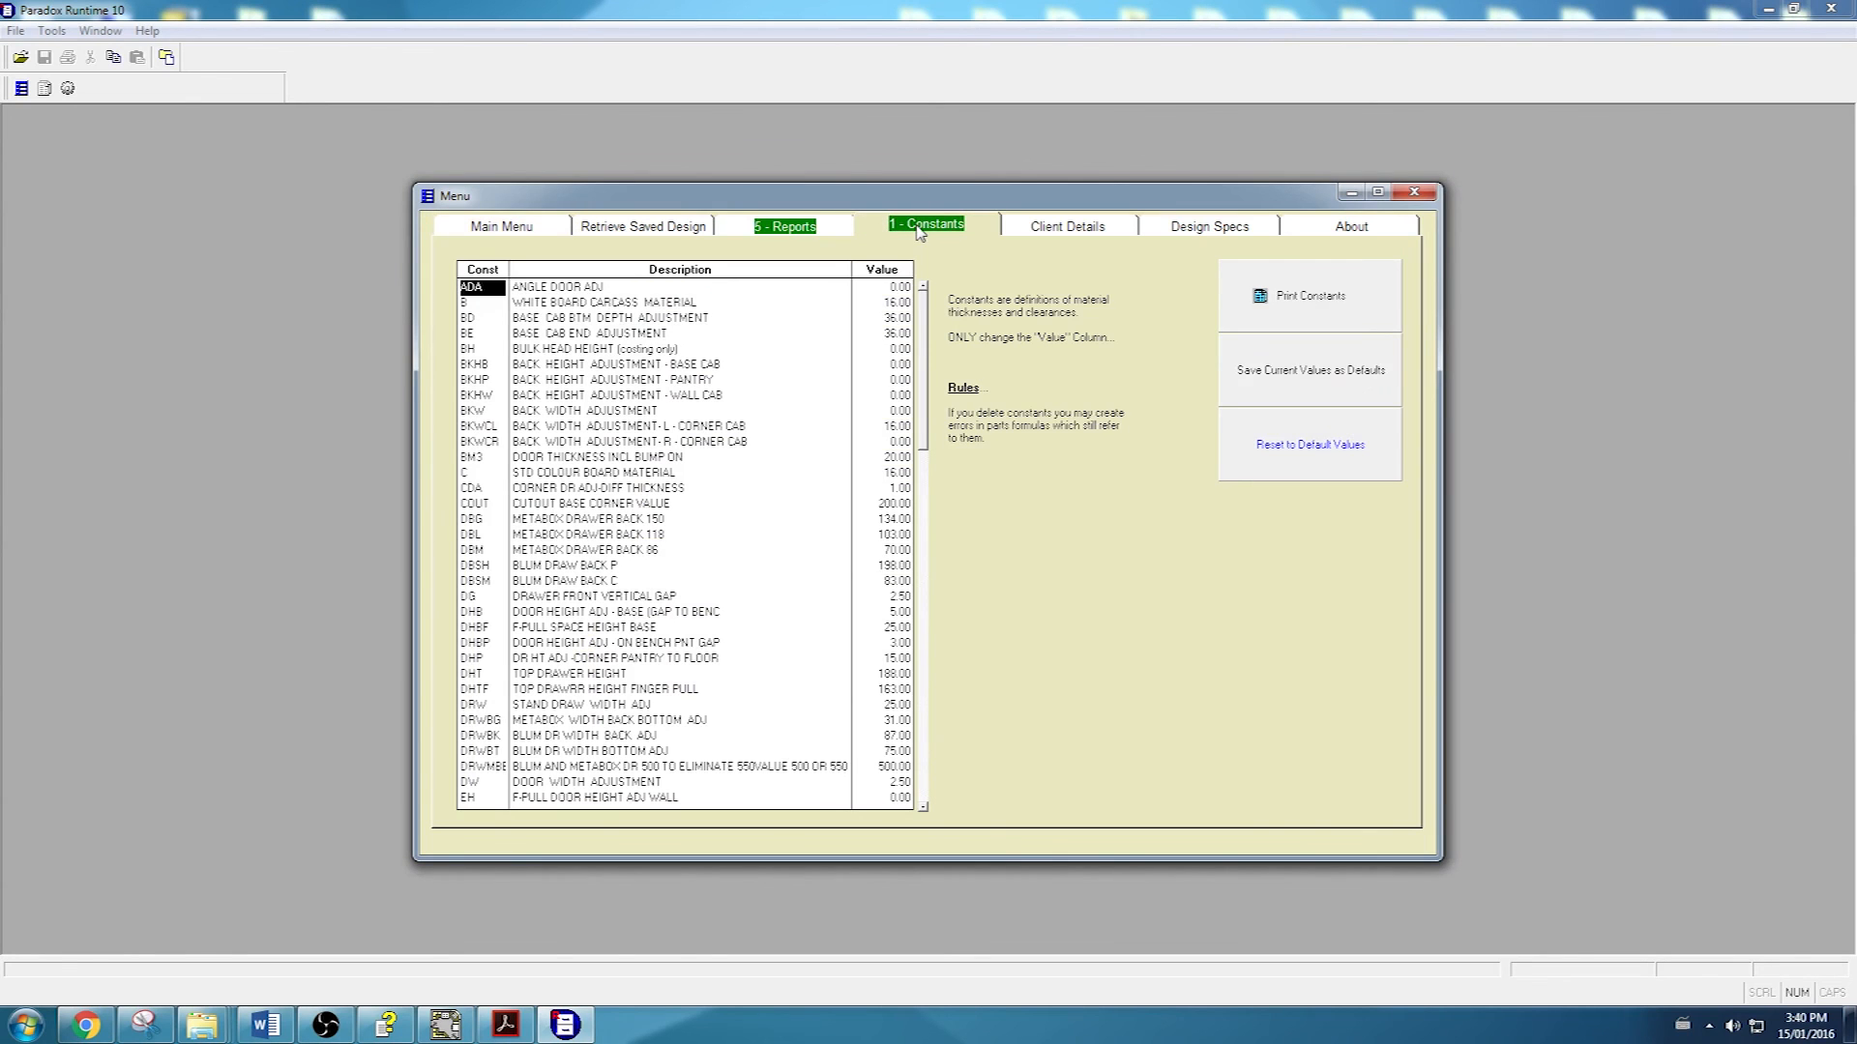
pyautogui.click(873, 333)
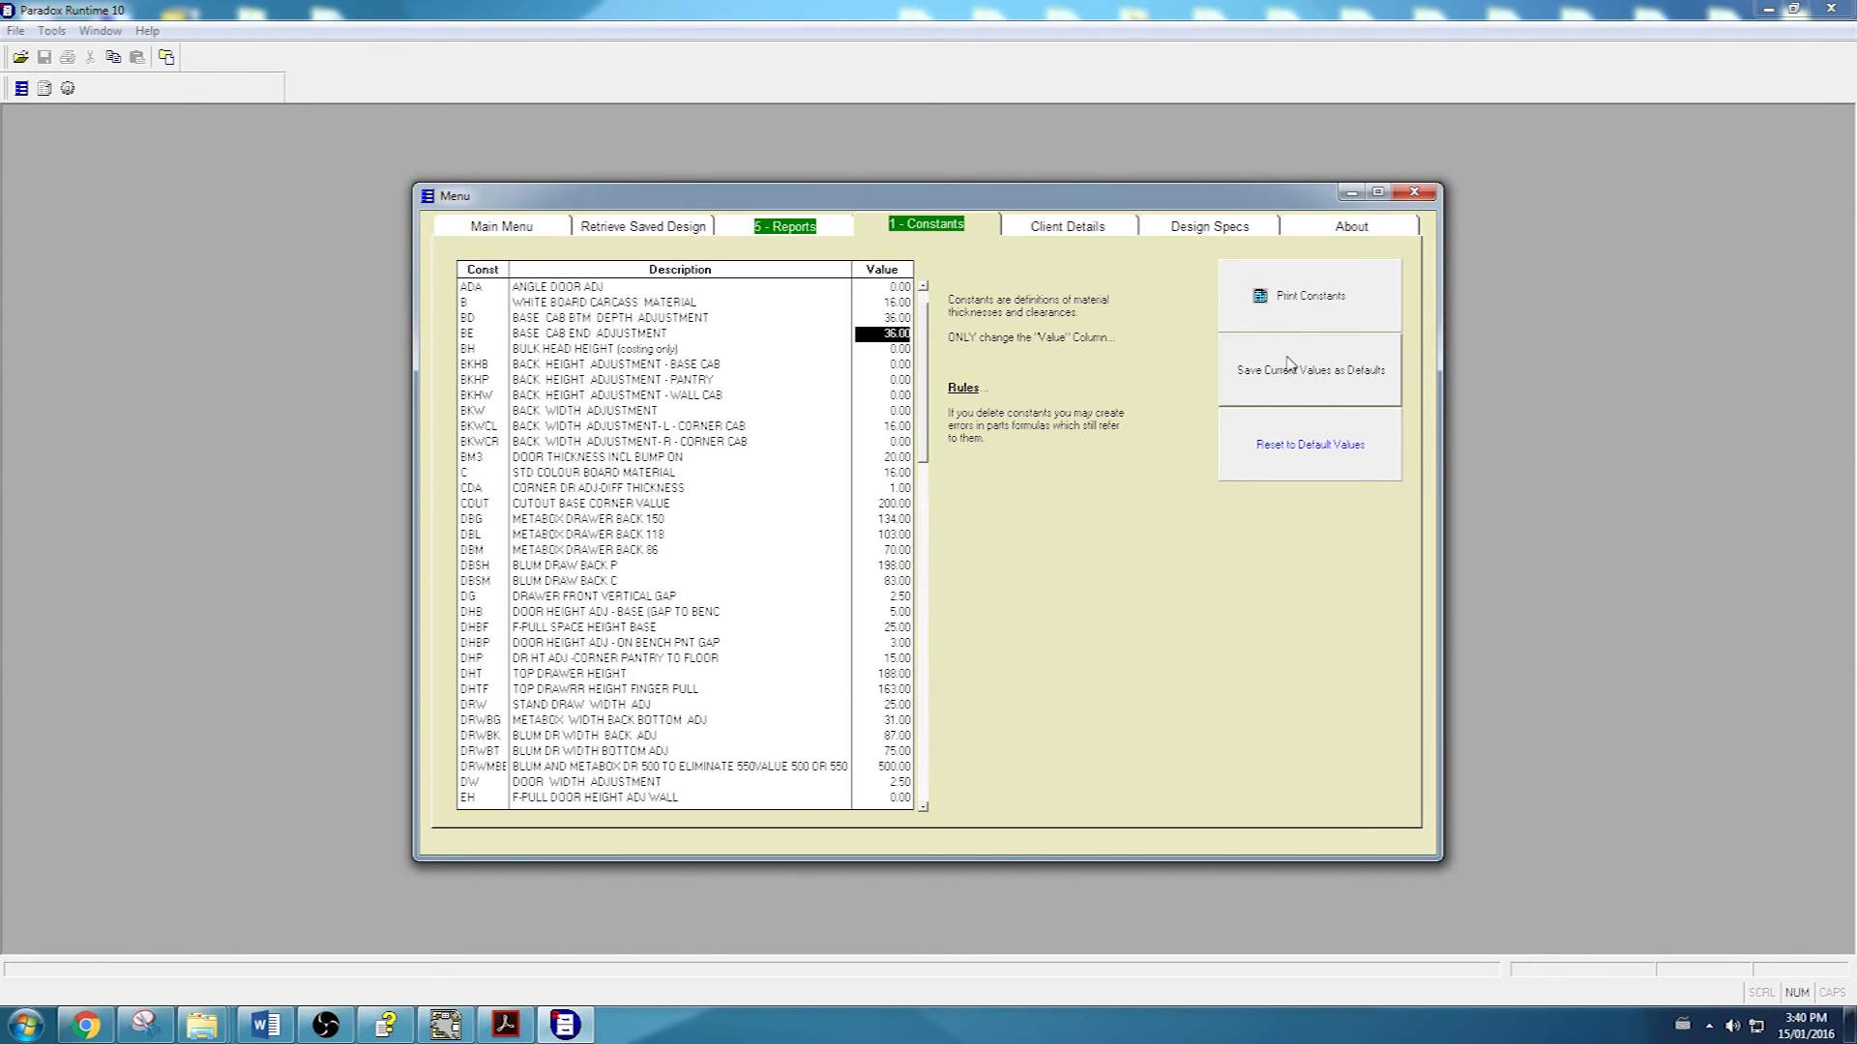
# Step: Import the Kickrail-benchtop job without specifying cabinet sub-models, and accept the edge details for the standard materials
pyautogui.click(520, 231)
pyautogui.click(861, 505)
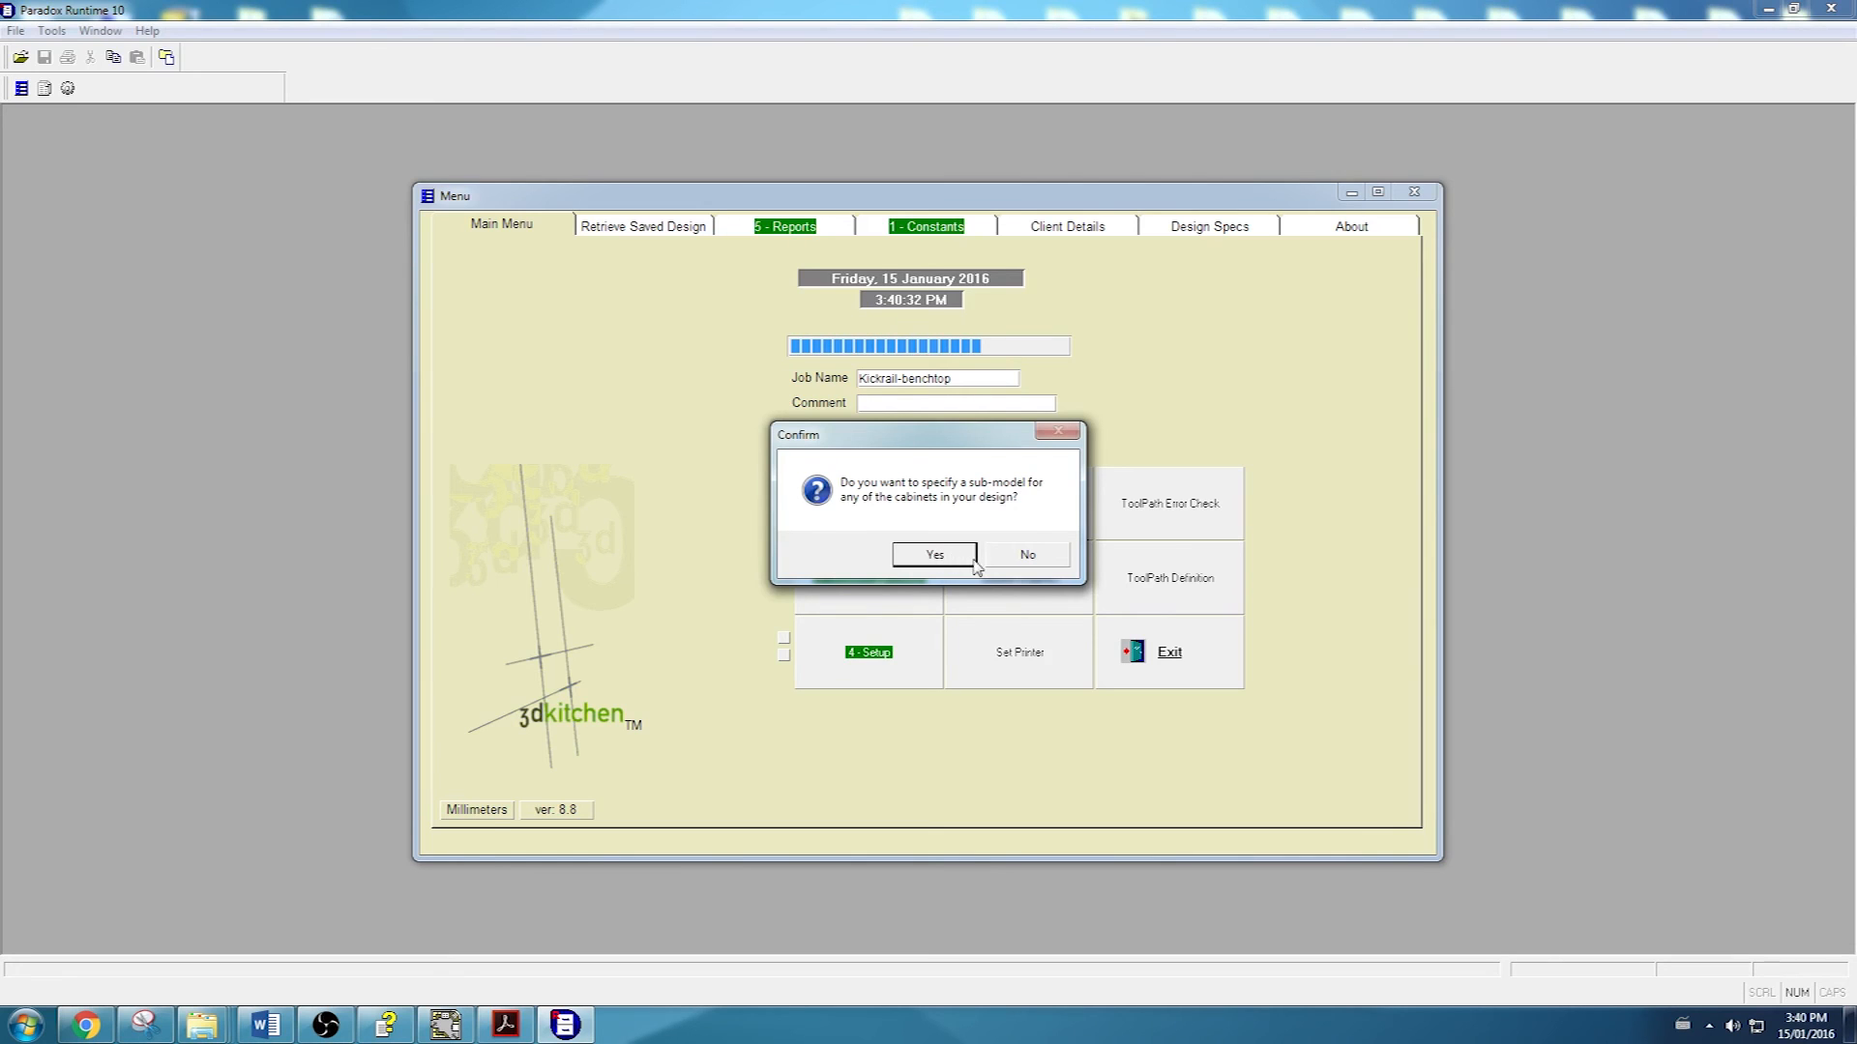
pyautogui.click(1027, 555)
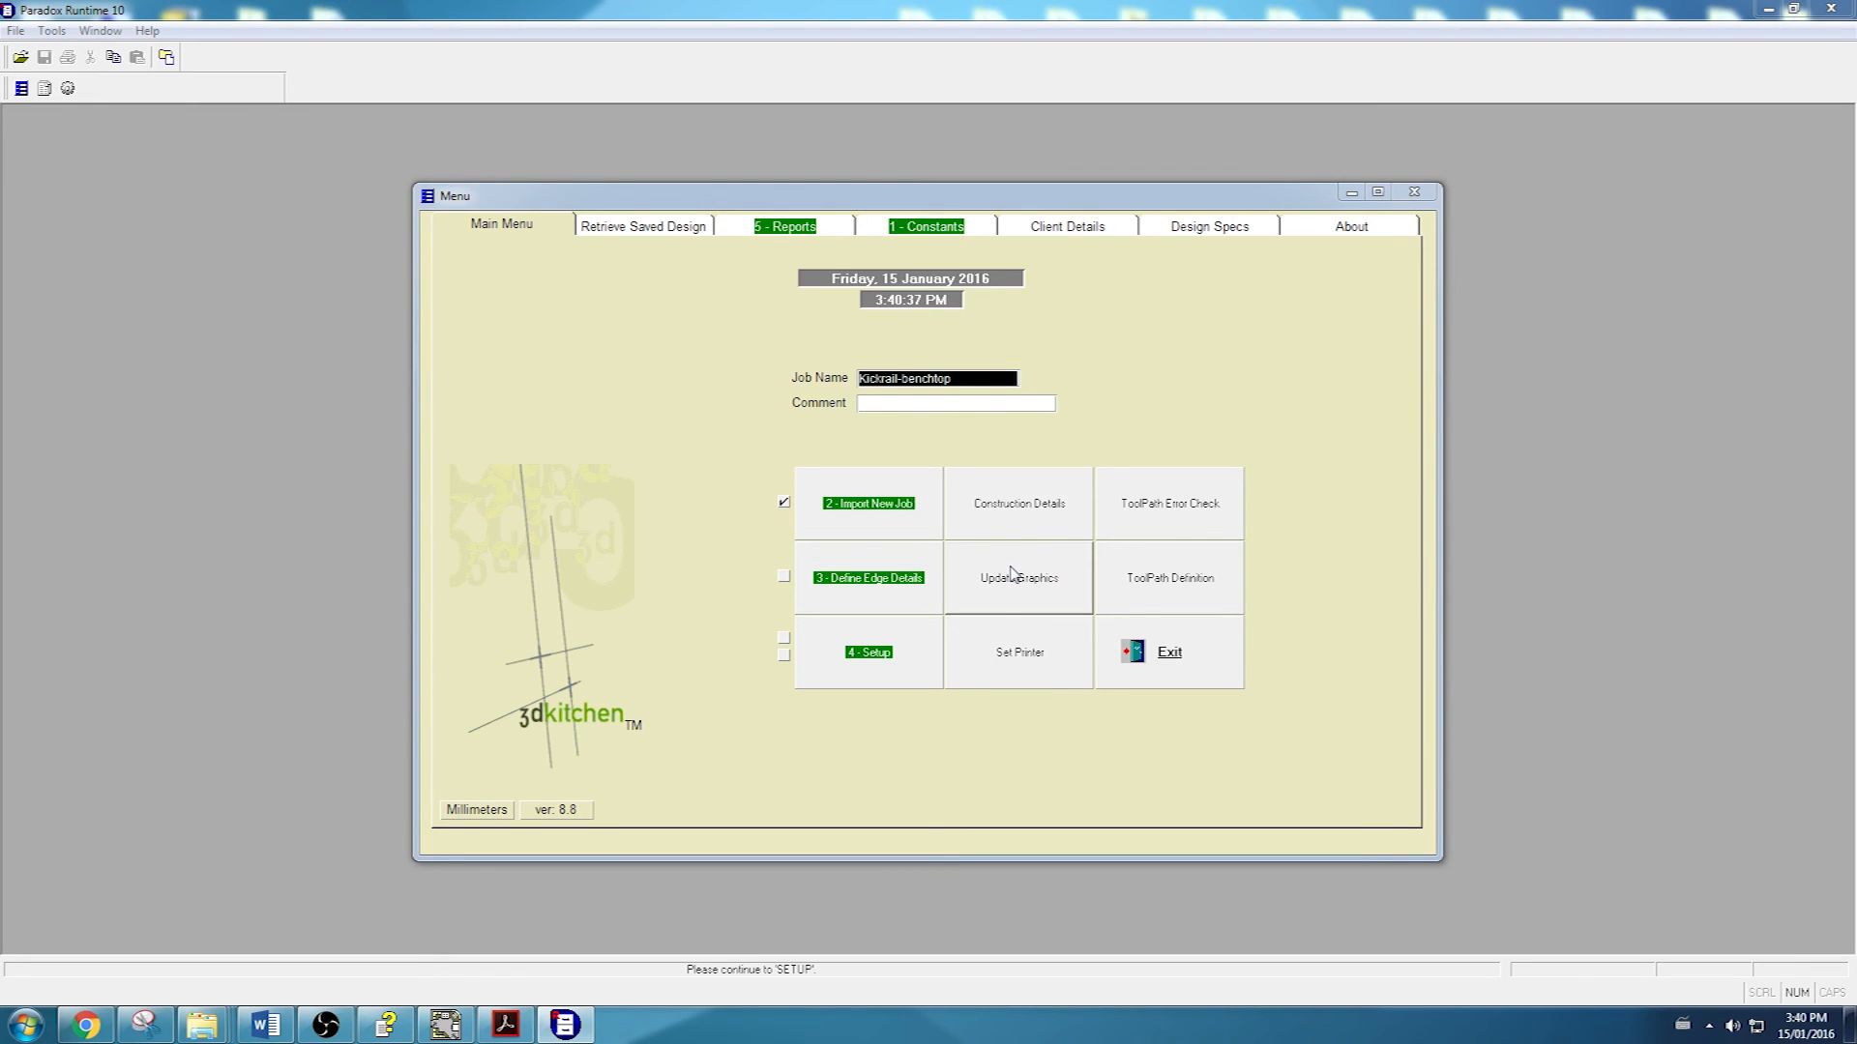
pyautogui.click(842, 580)
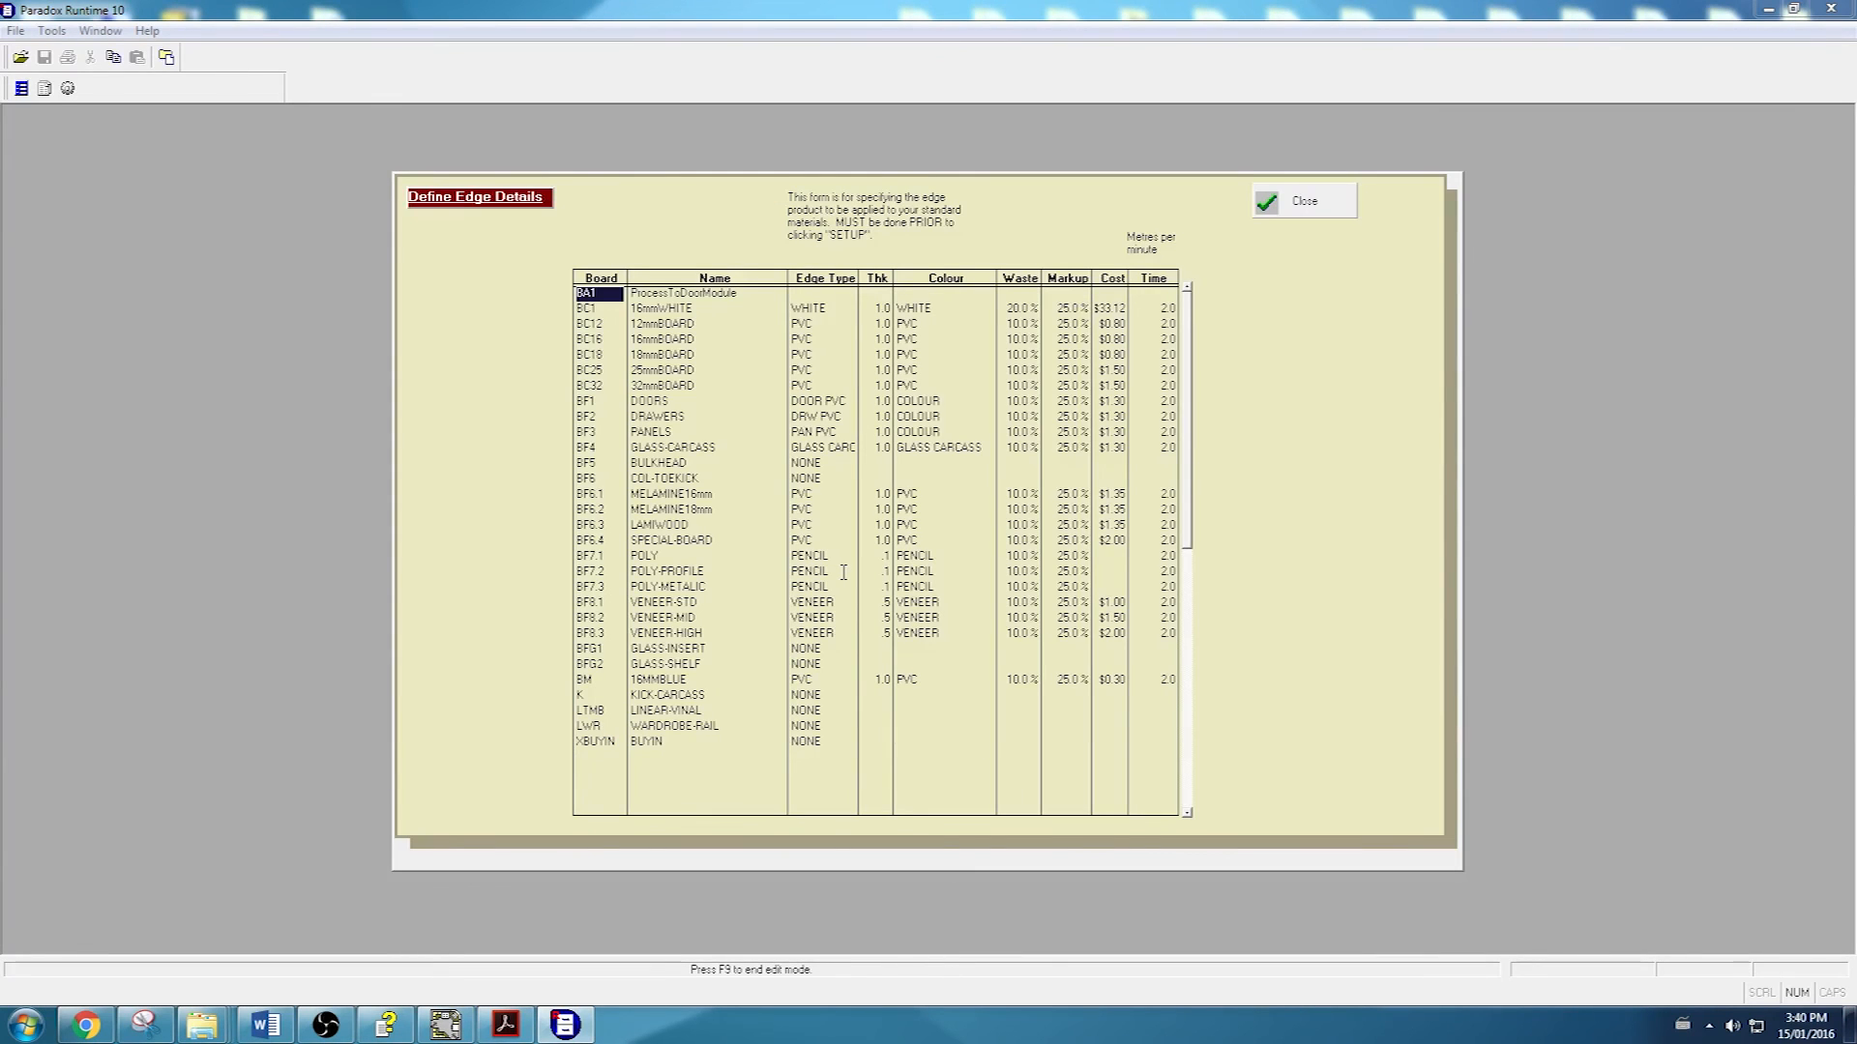
pyautogui.click(1270, 205)
# Step: Run Setup with part modification for costing, check the edging of cabinet B1L's door, and close the Design Change form
pyautogui.click(858, 669)
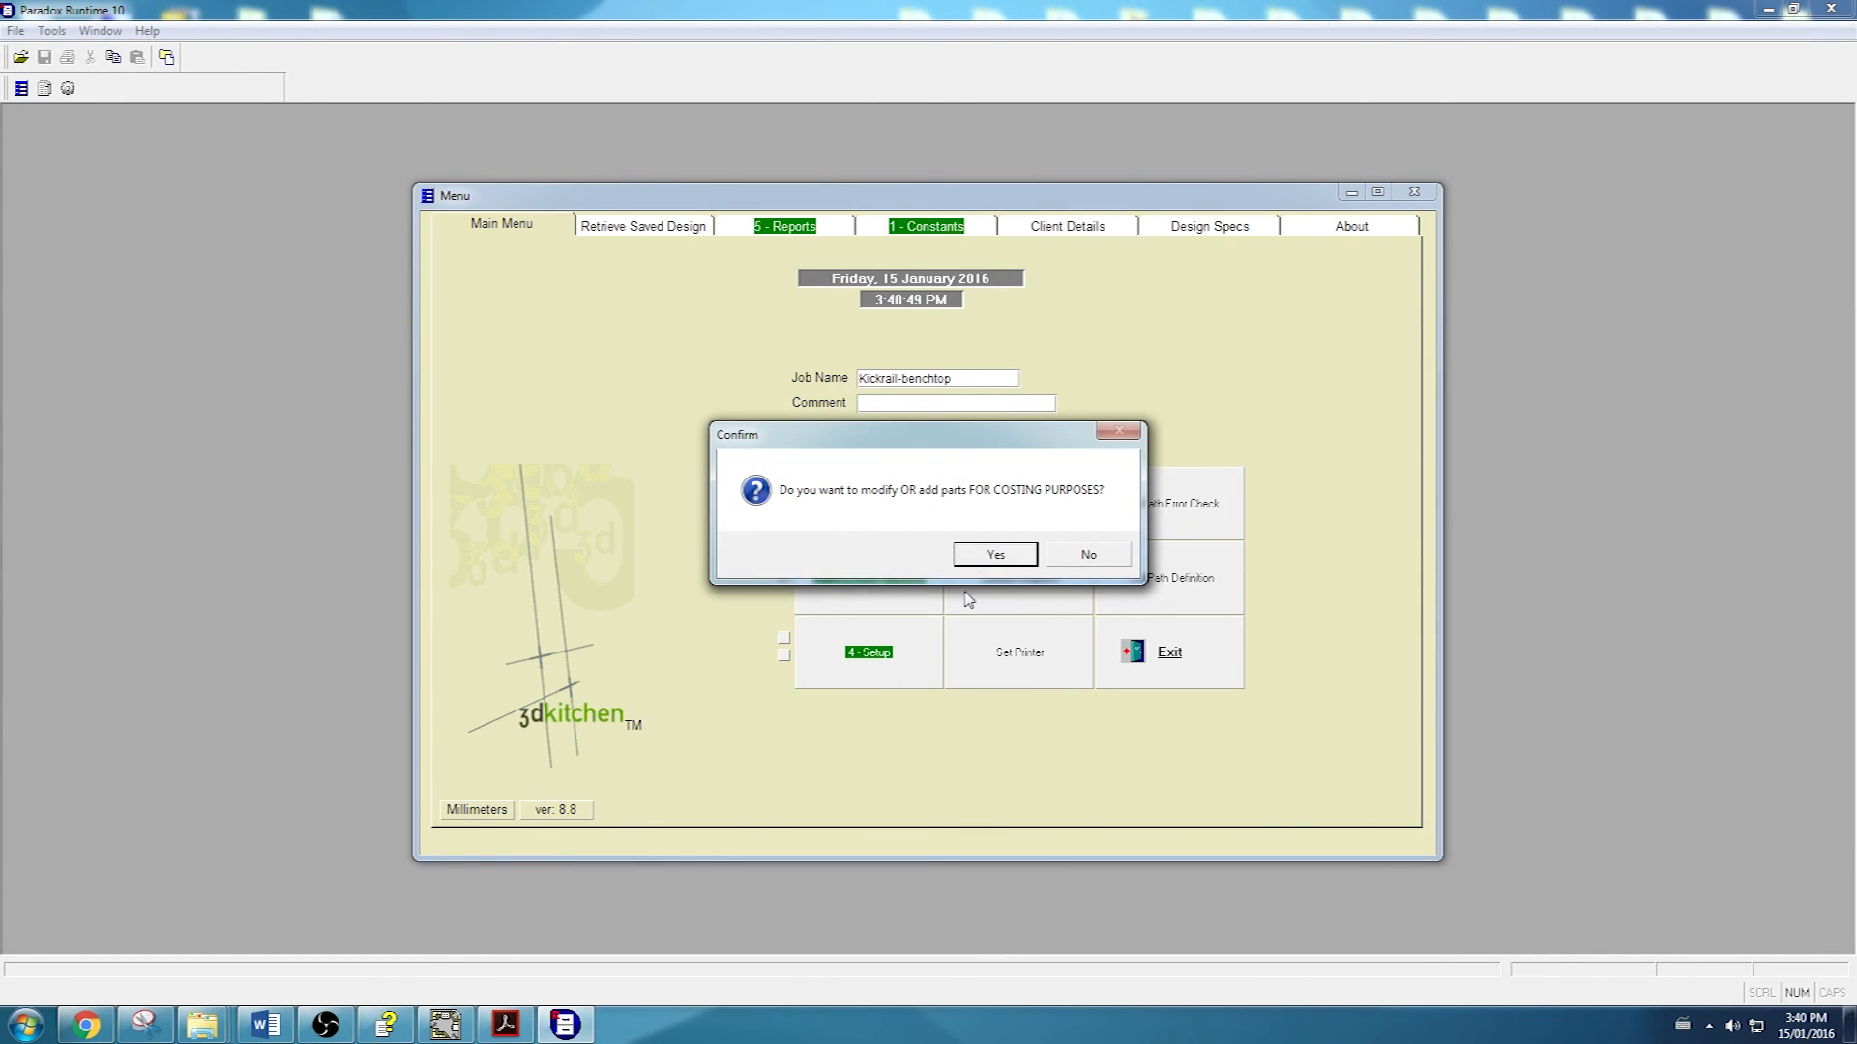
pyautogui.click(996, 555)
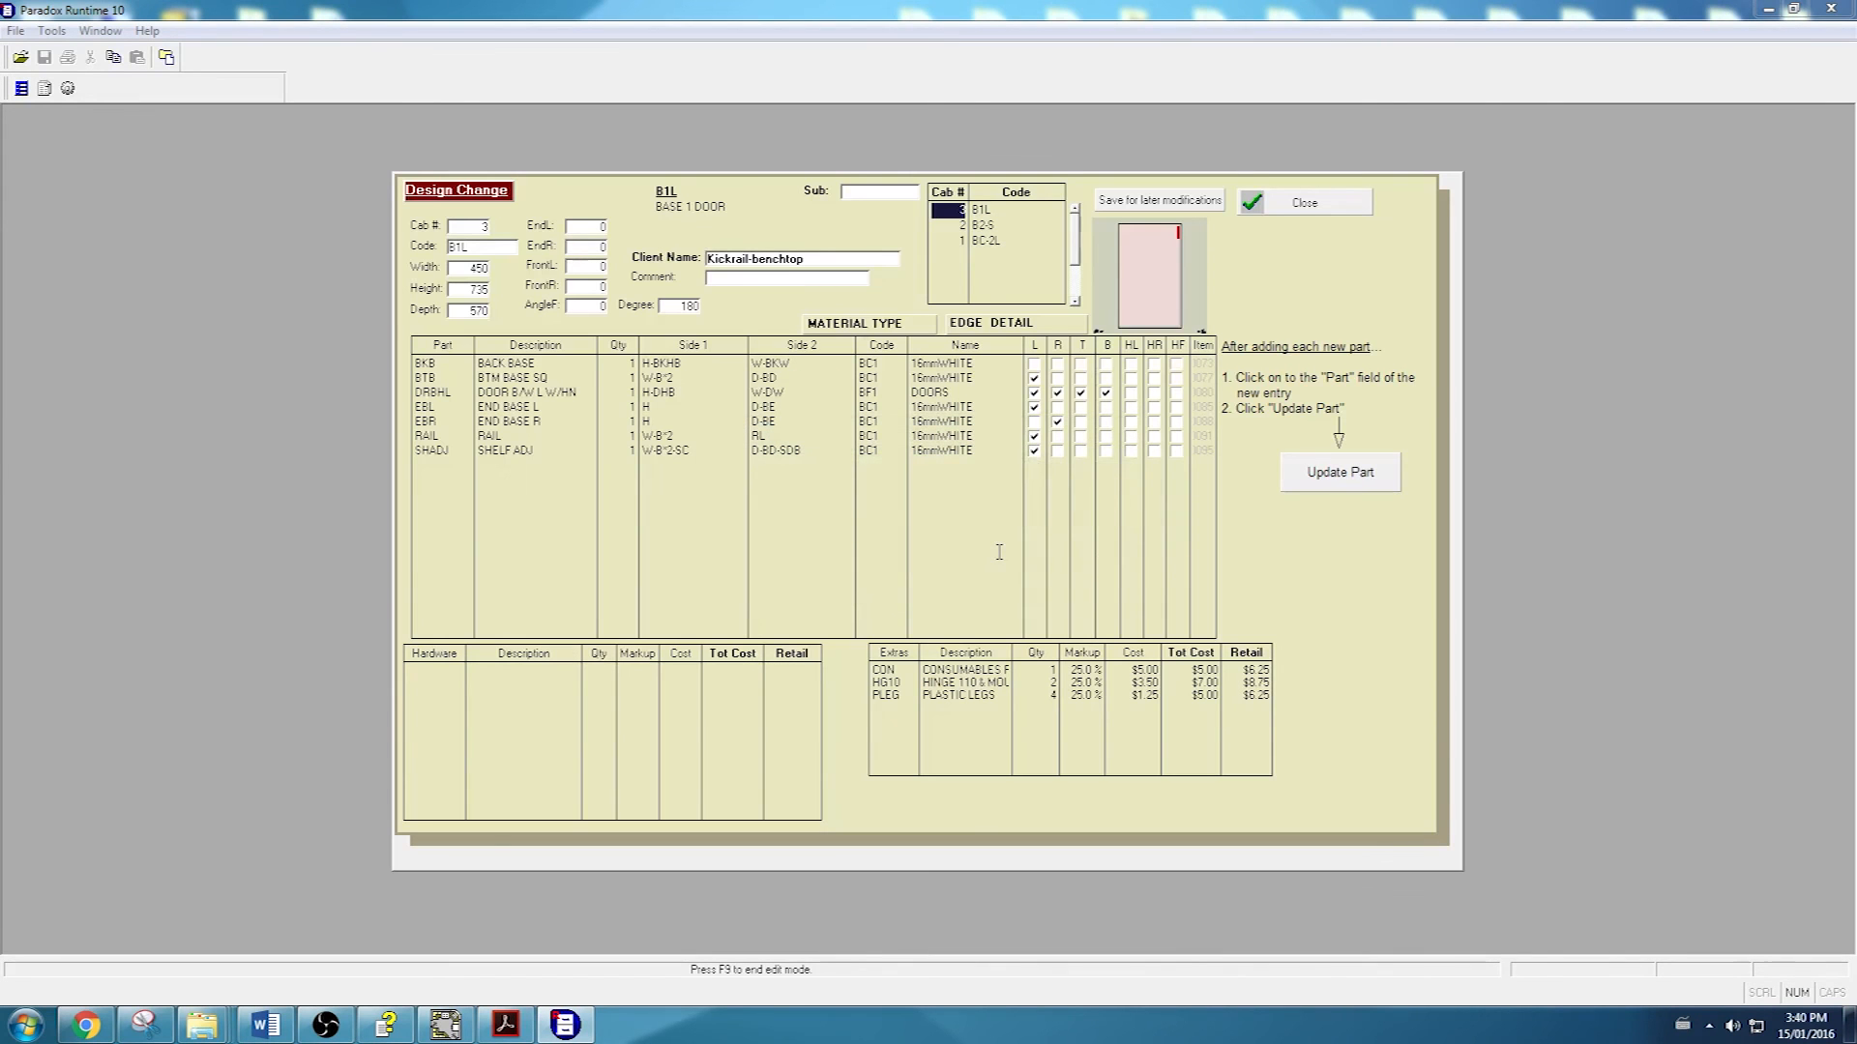
pyautogui.click(1107, 395)
pyautogui.click(1081, 393)
pyautogui.click(1104, 391)
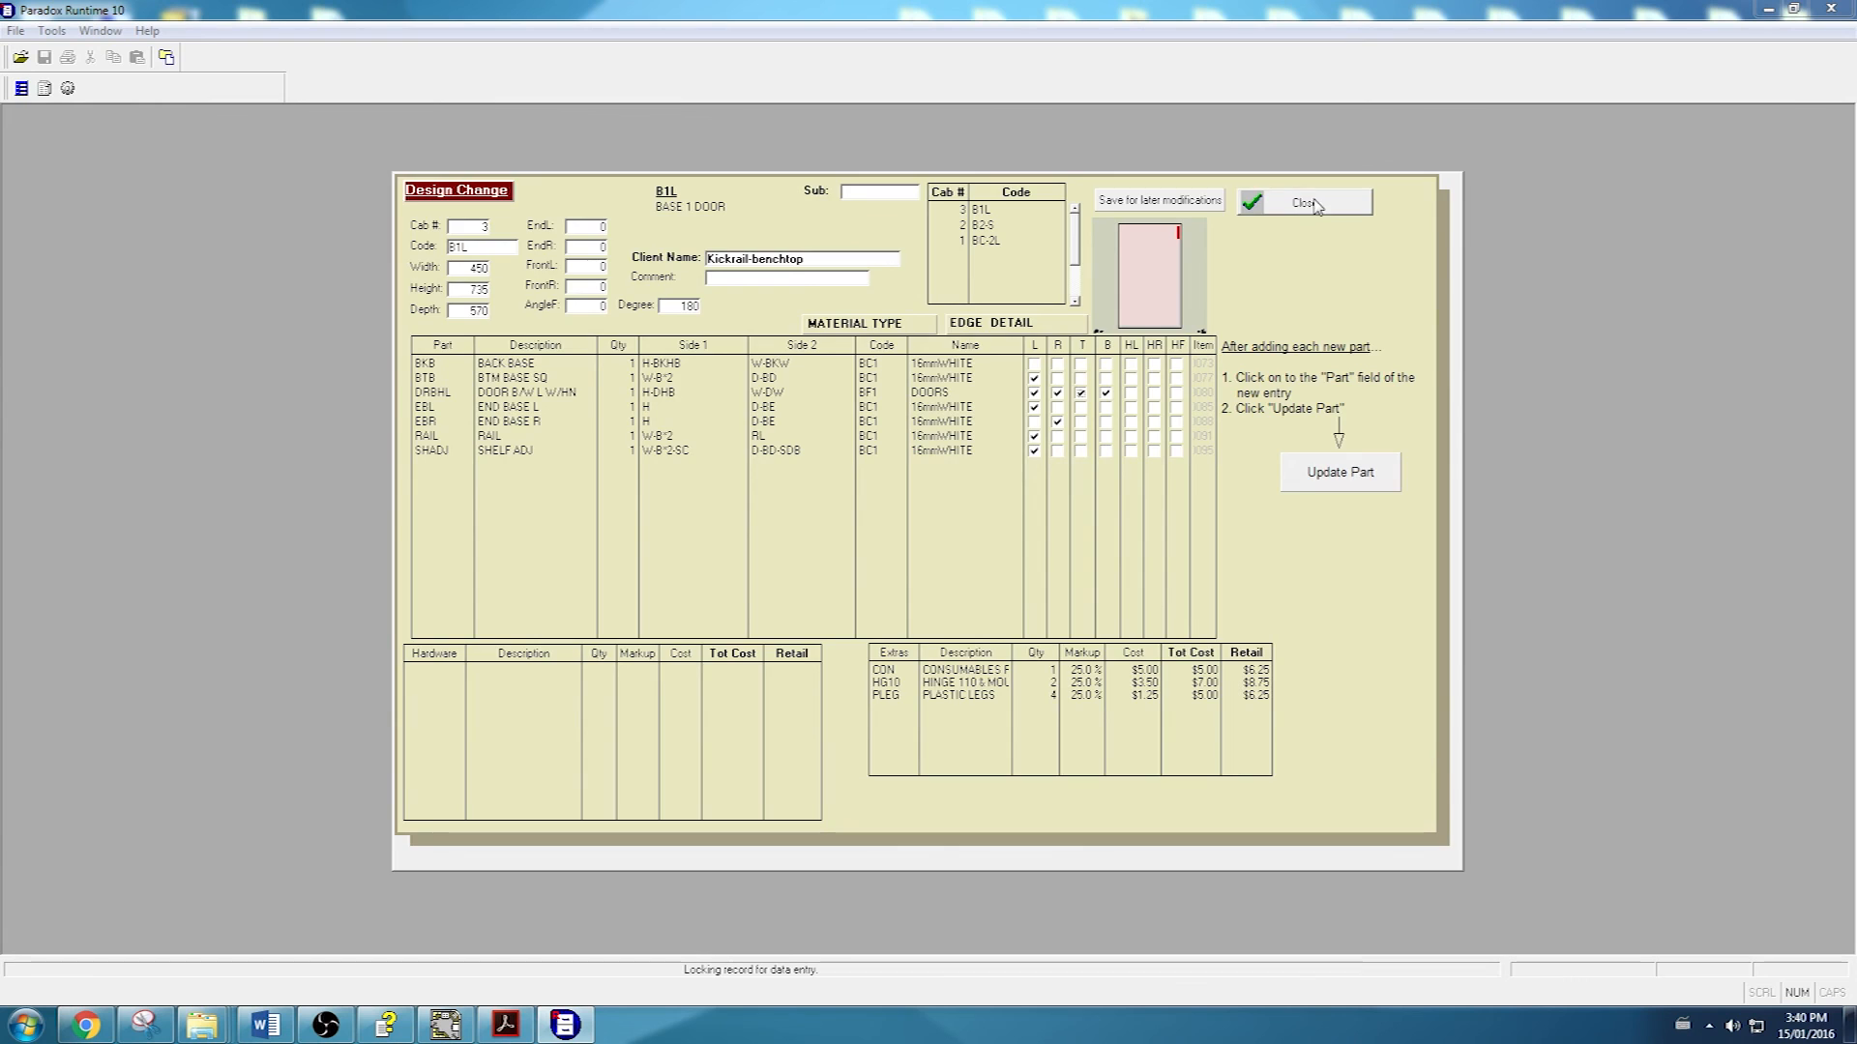
pyautogui.click(1315, 205)
# Step: Finish the Setup edge calculations for the job and dismiss the completion notices
pyautogui.click(867, 645)
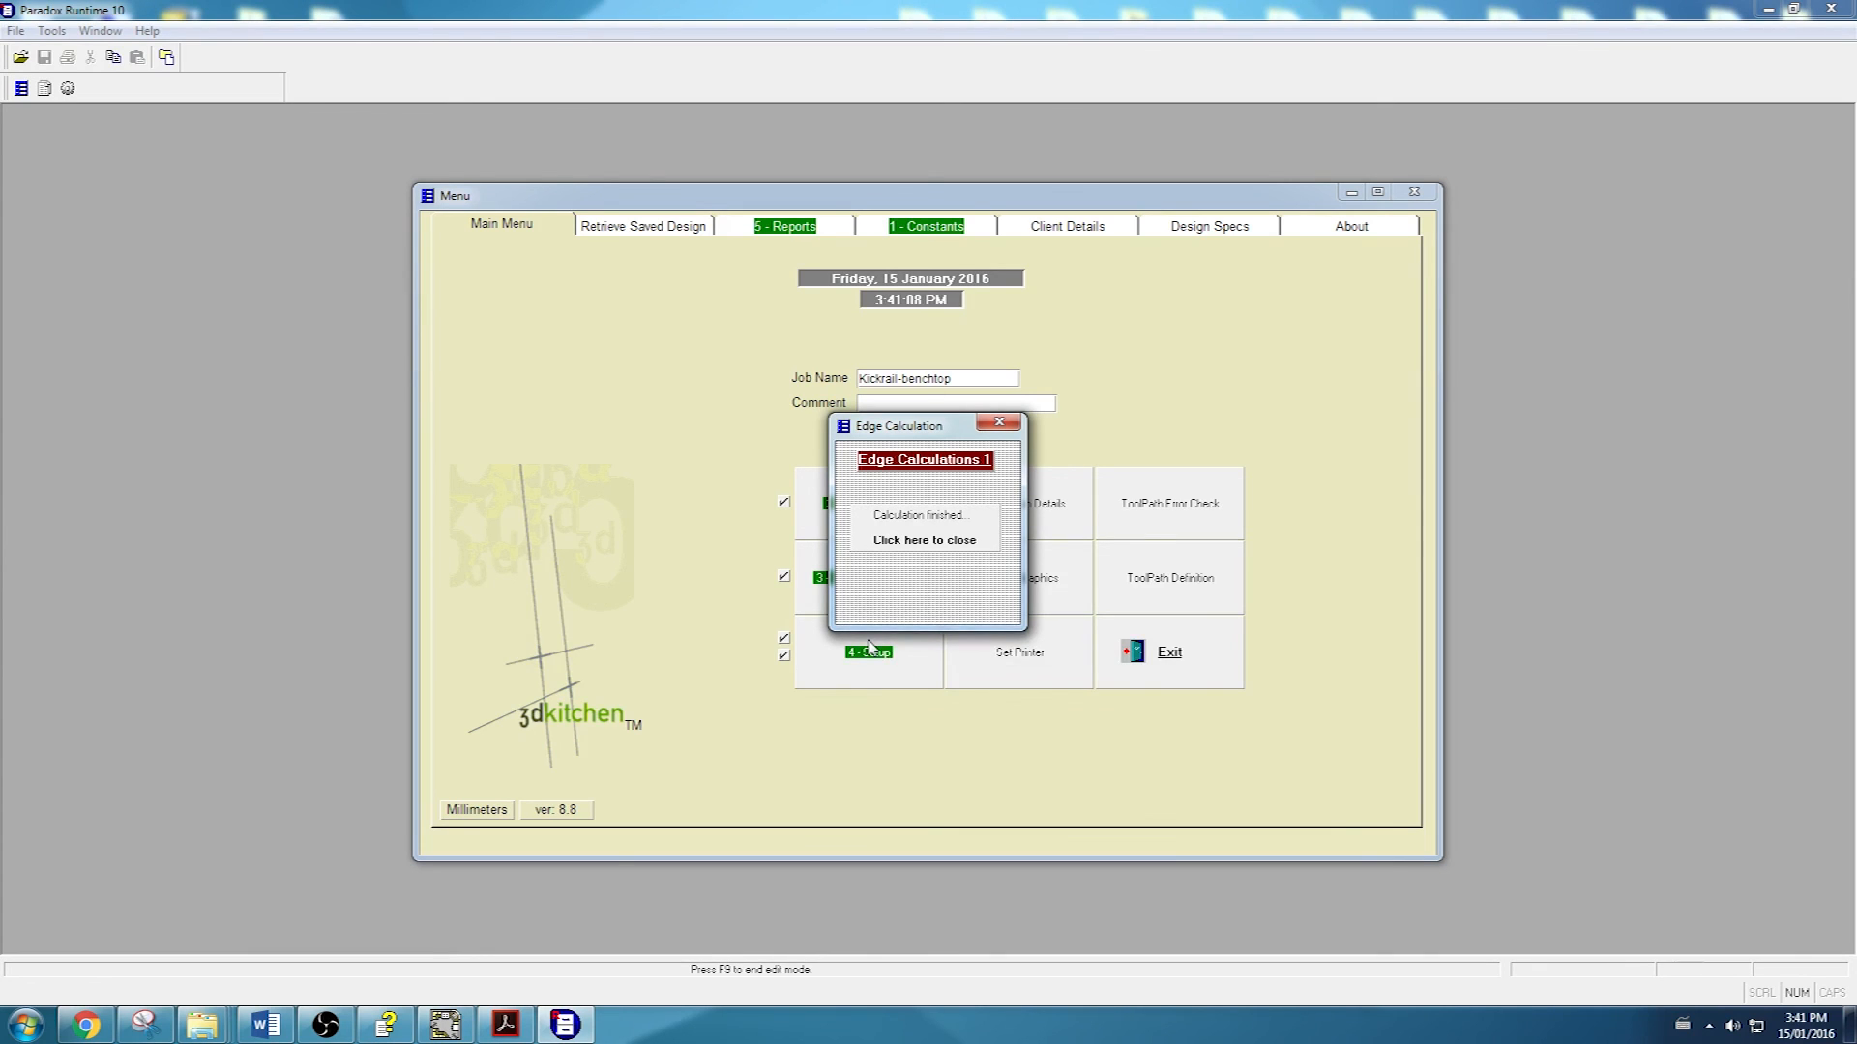
pyautogui.click(880, 538)
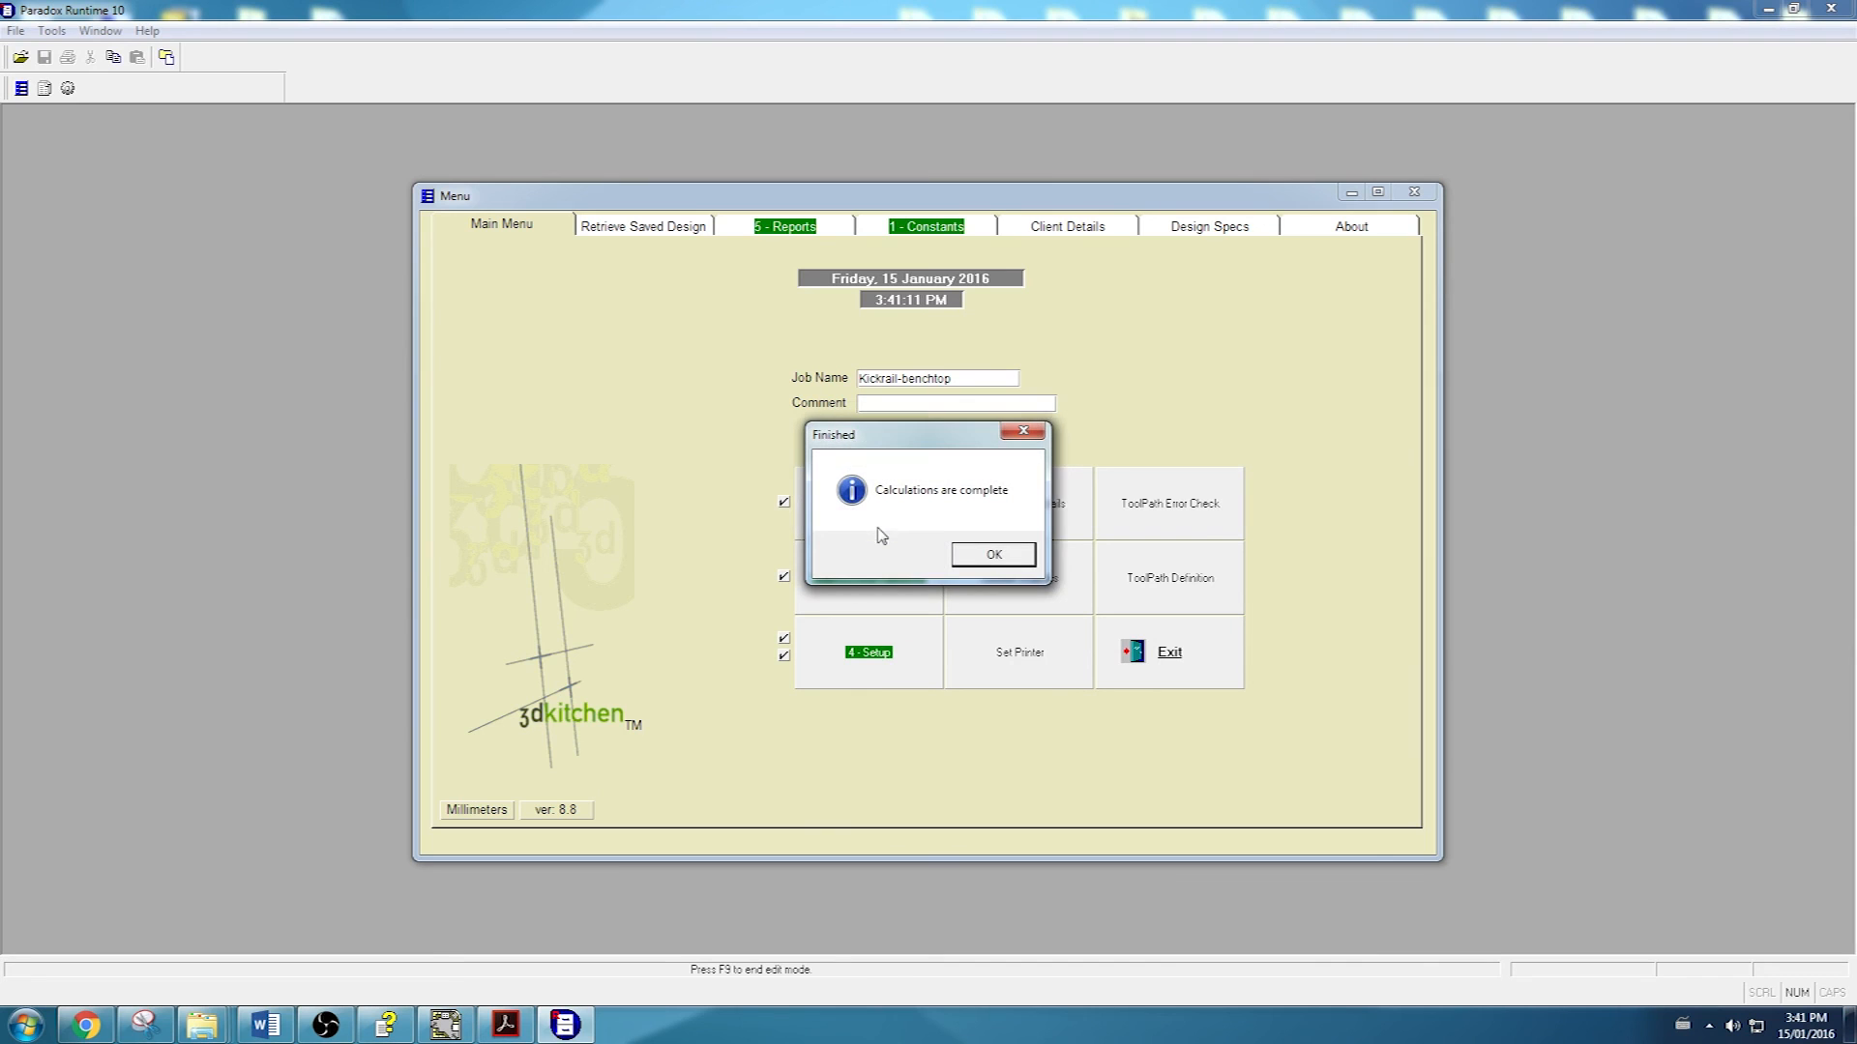
pyautogui.click(994, 555)
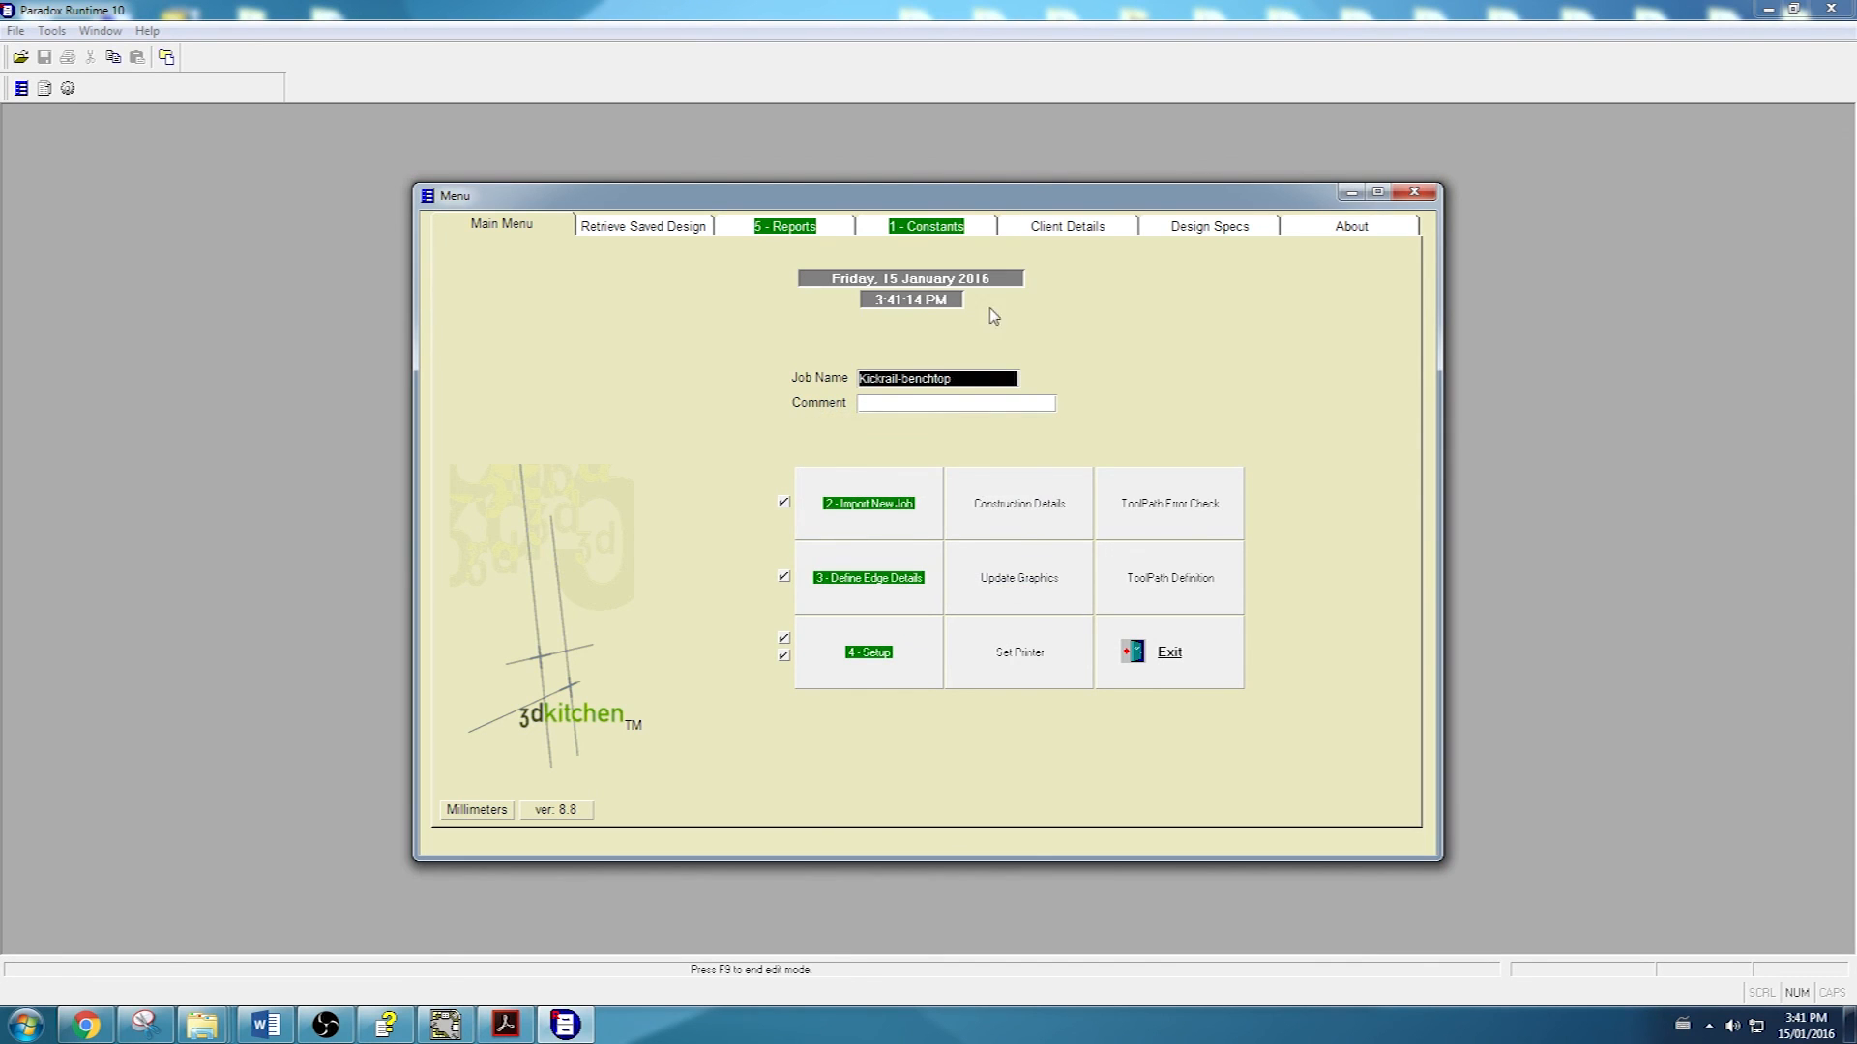
# Step: Transfer the job through 3D ToolPath Link from the reports and export its tool paths as DXF
pyautogui.click(793, 227)
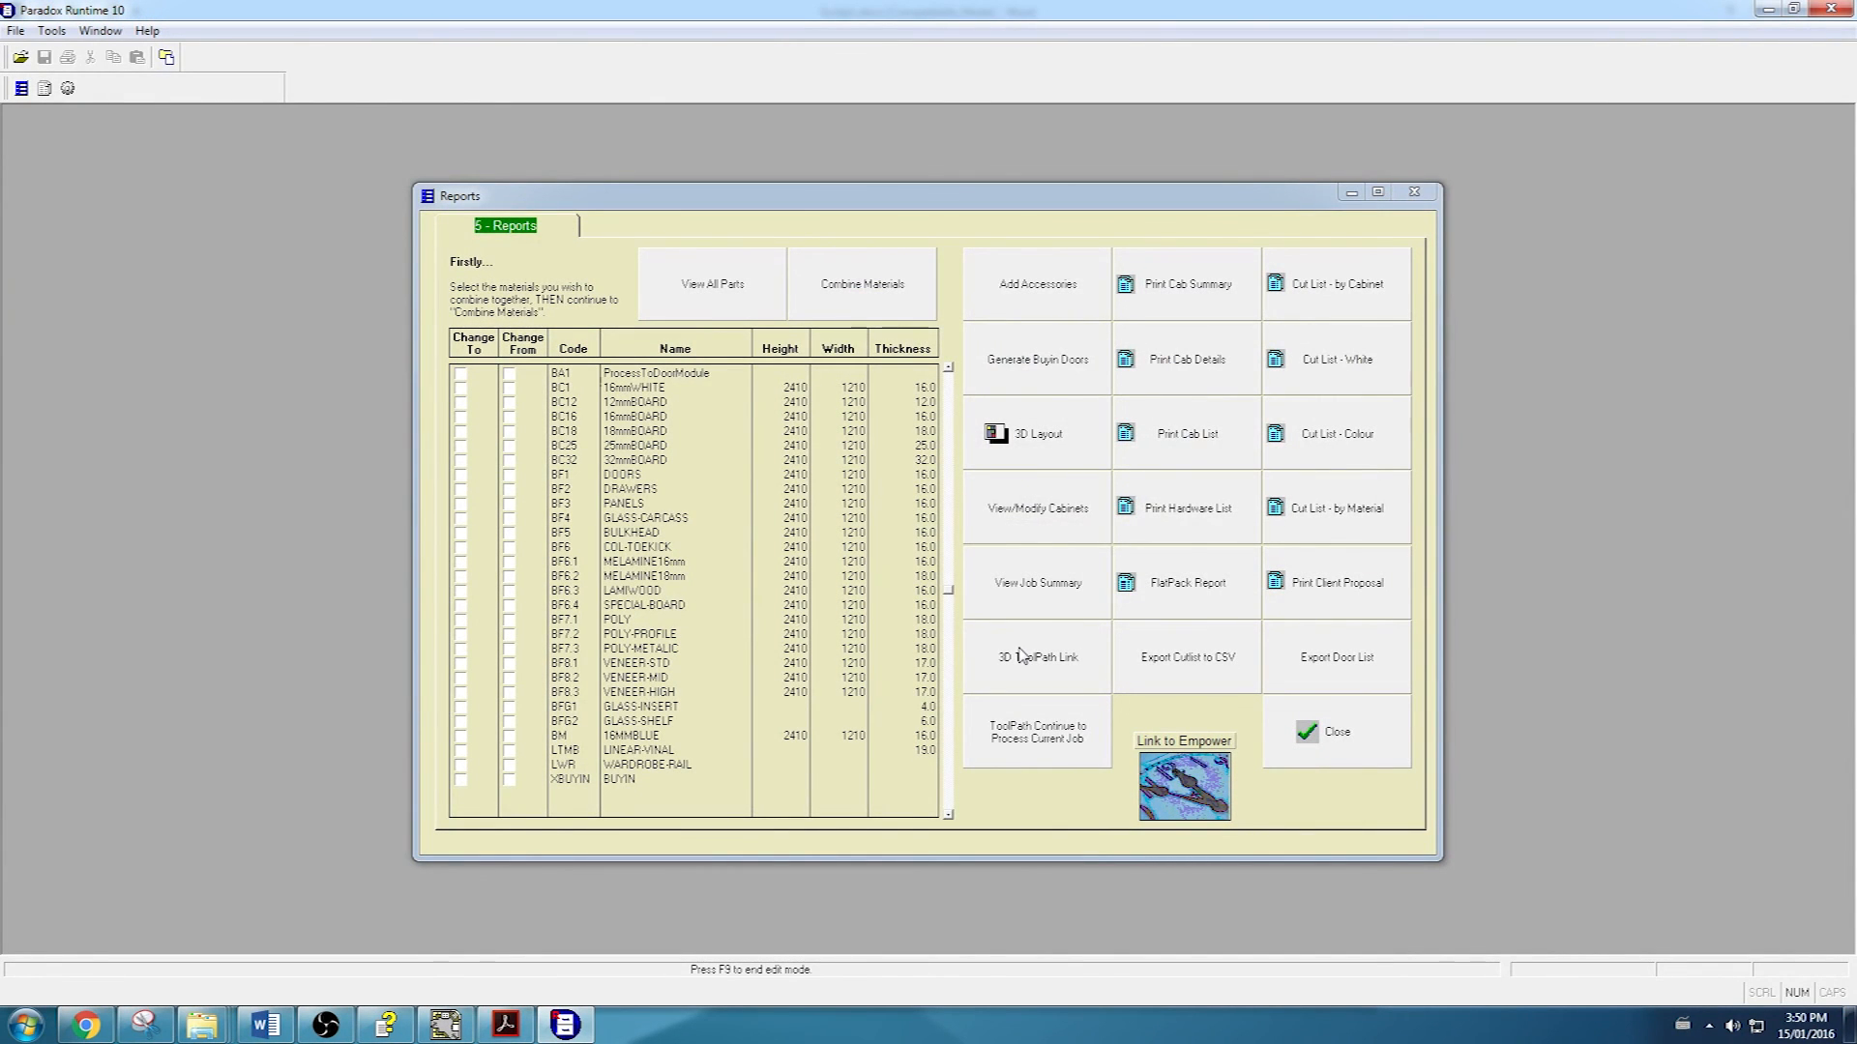
pyautogui.click(1022, 655)
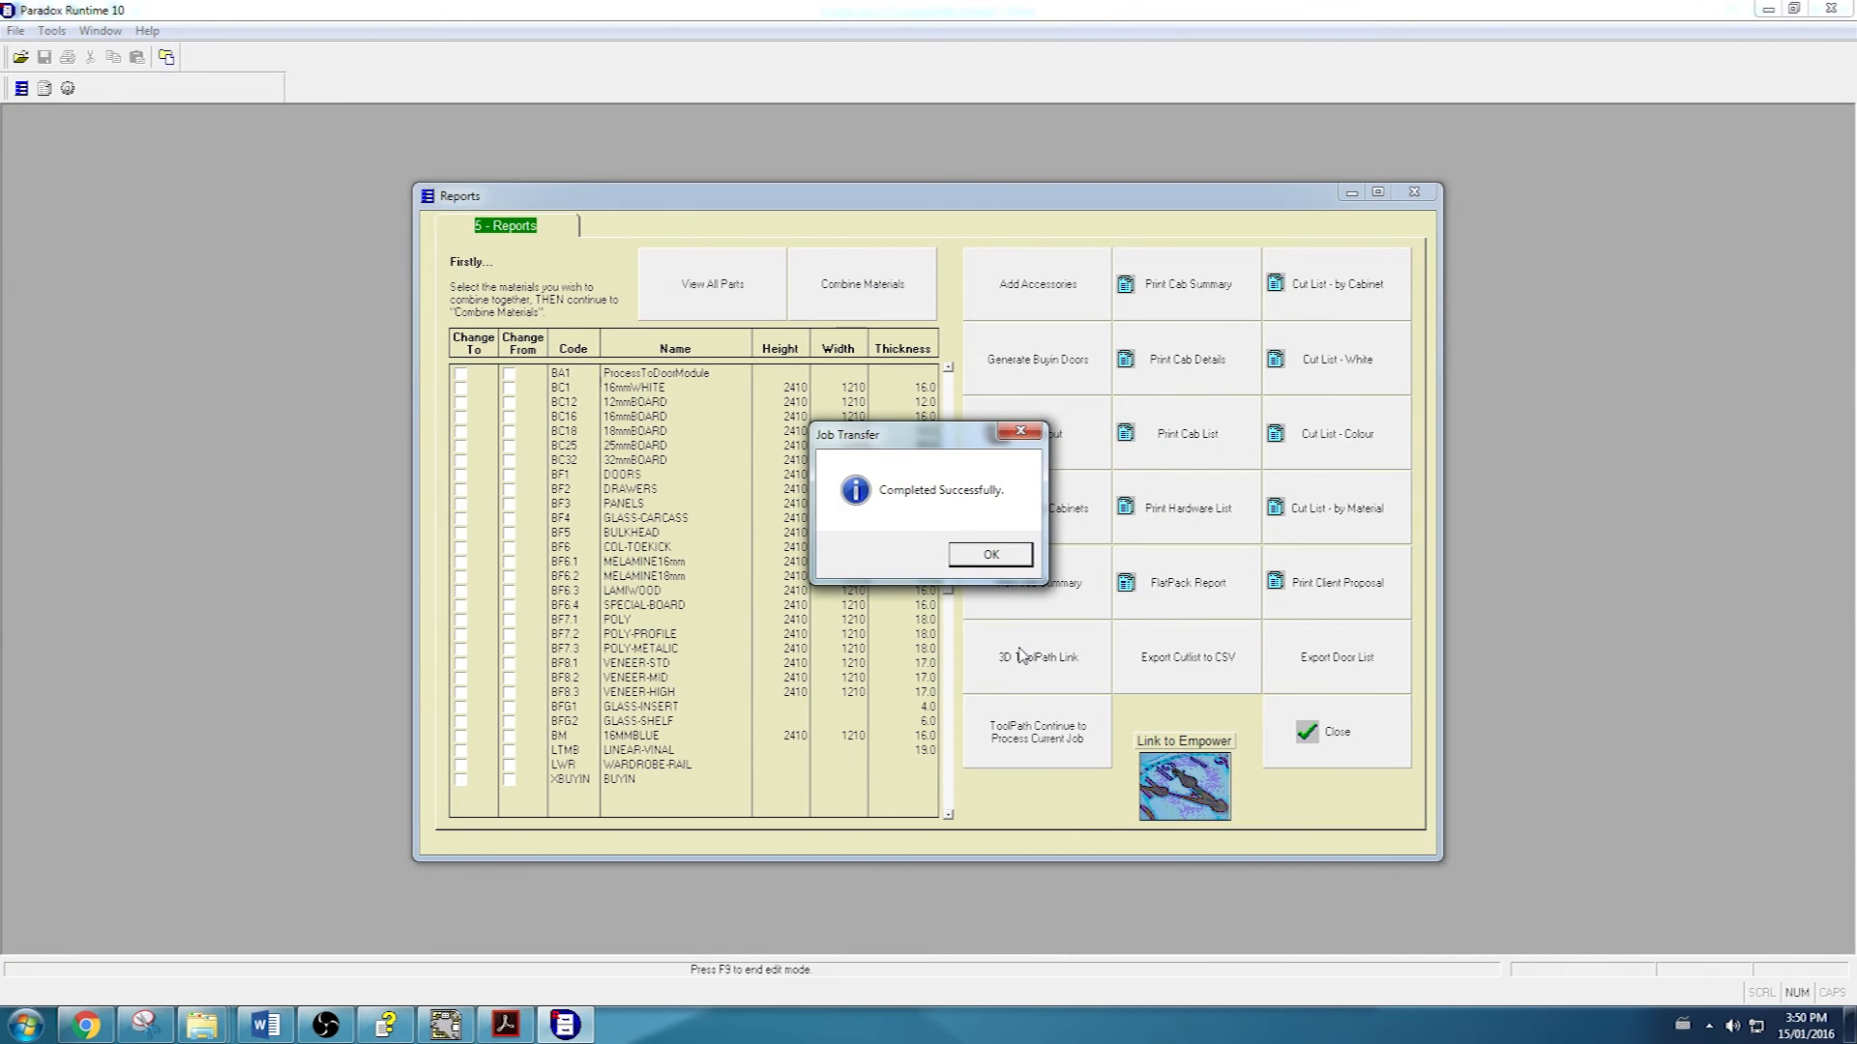
pyautogui.click(990, 555)
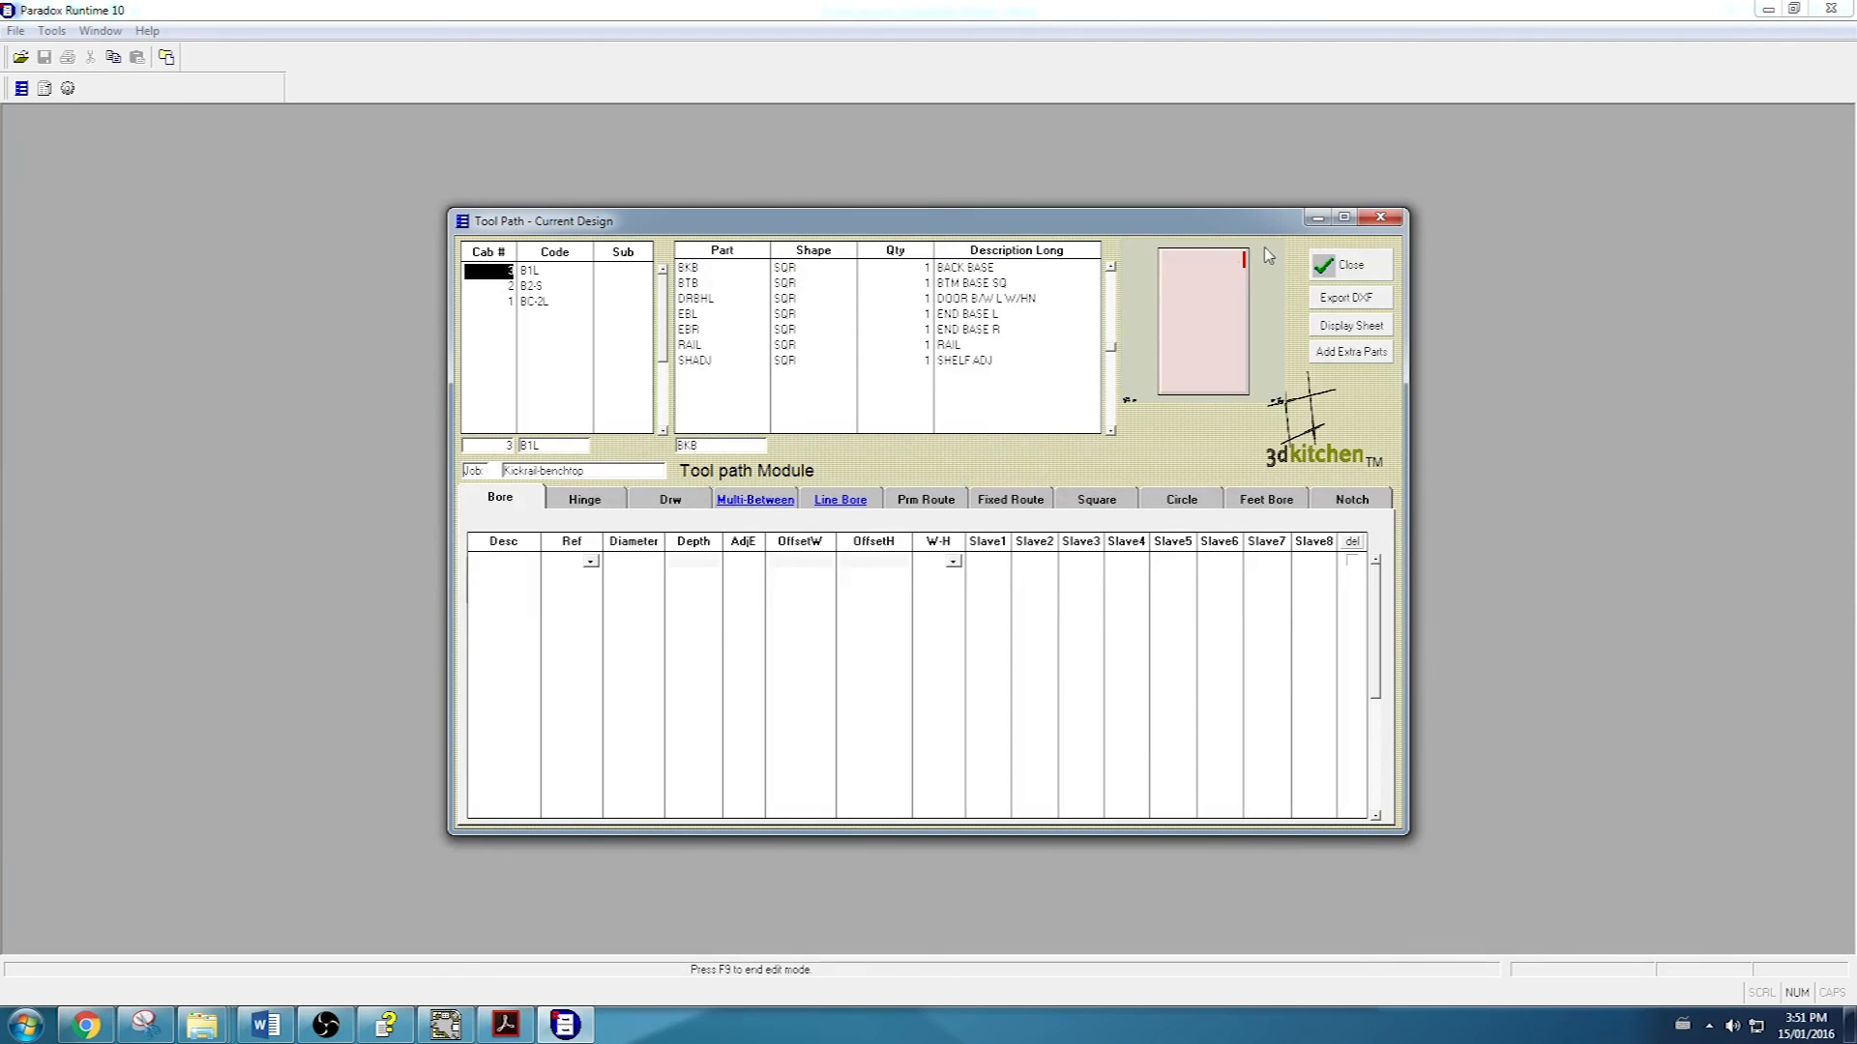
pyautogui.click(1358, 298)
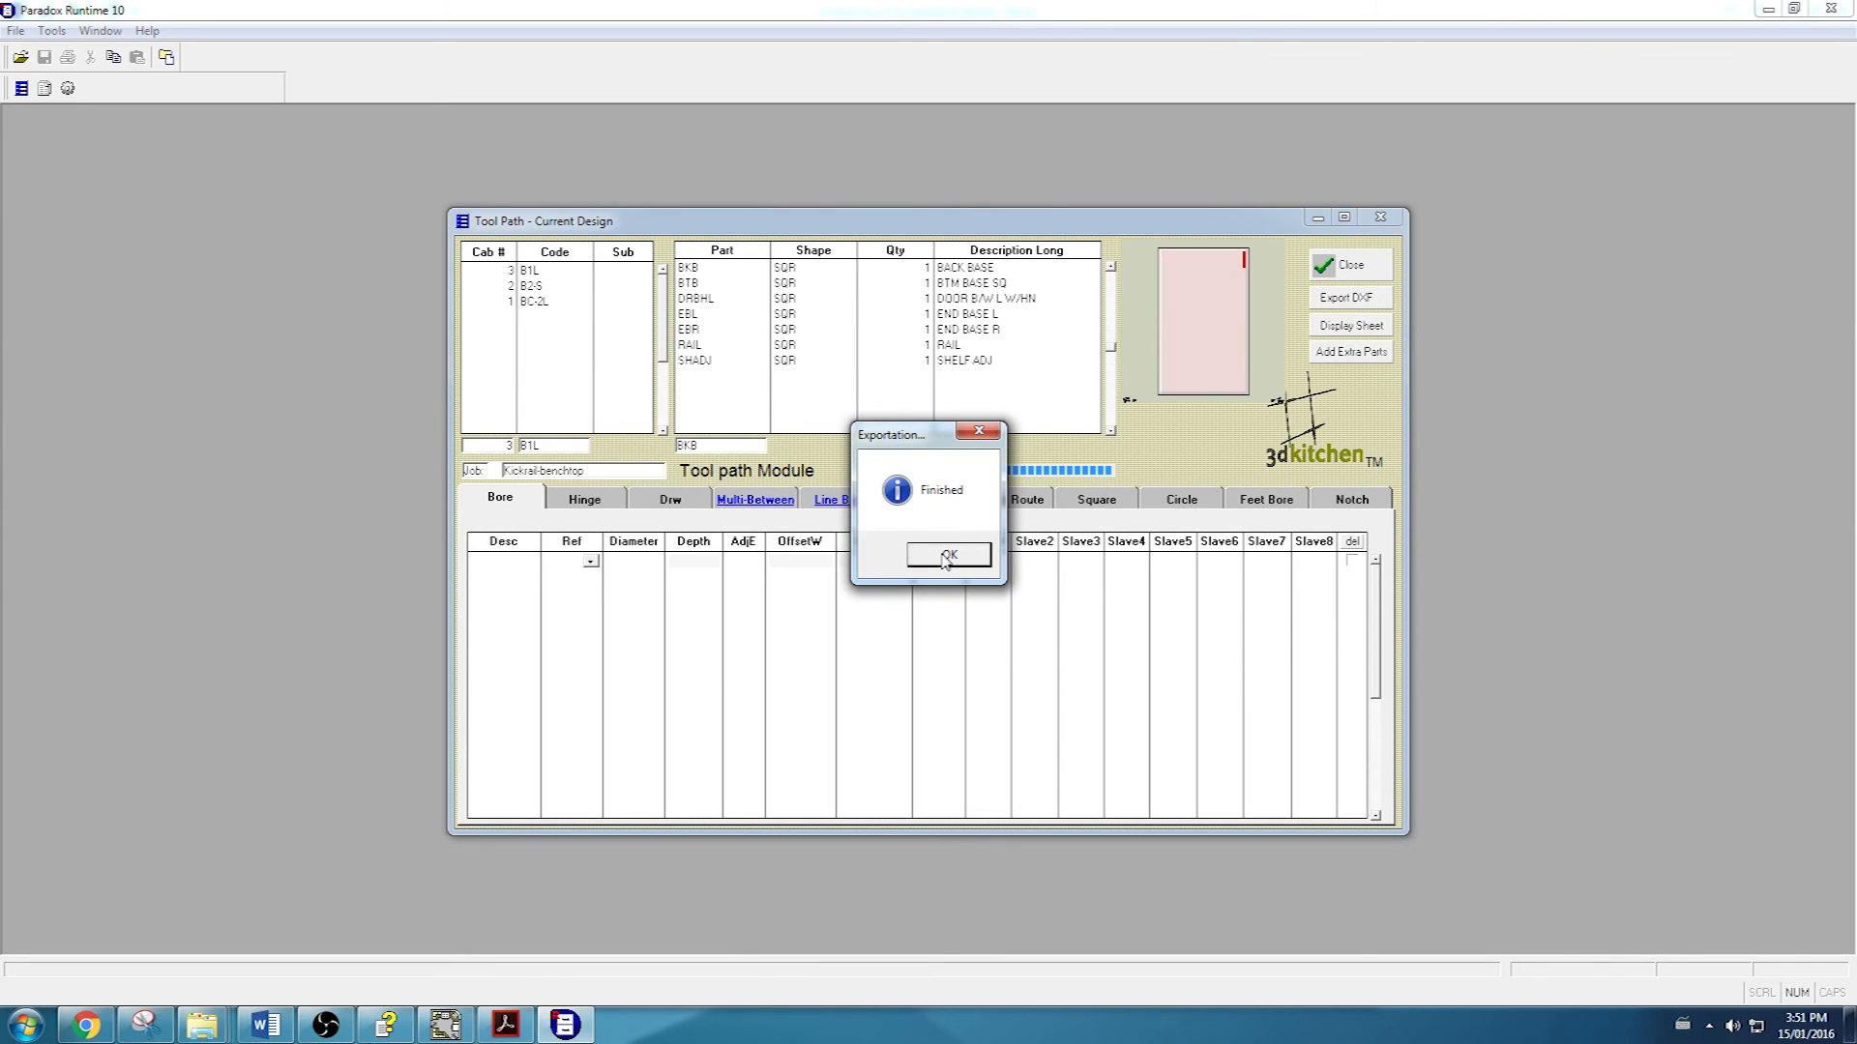
pyautogui.click(945, 557)
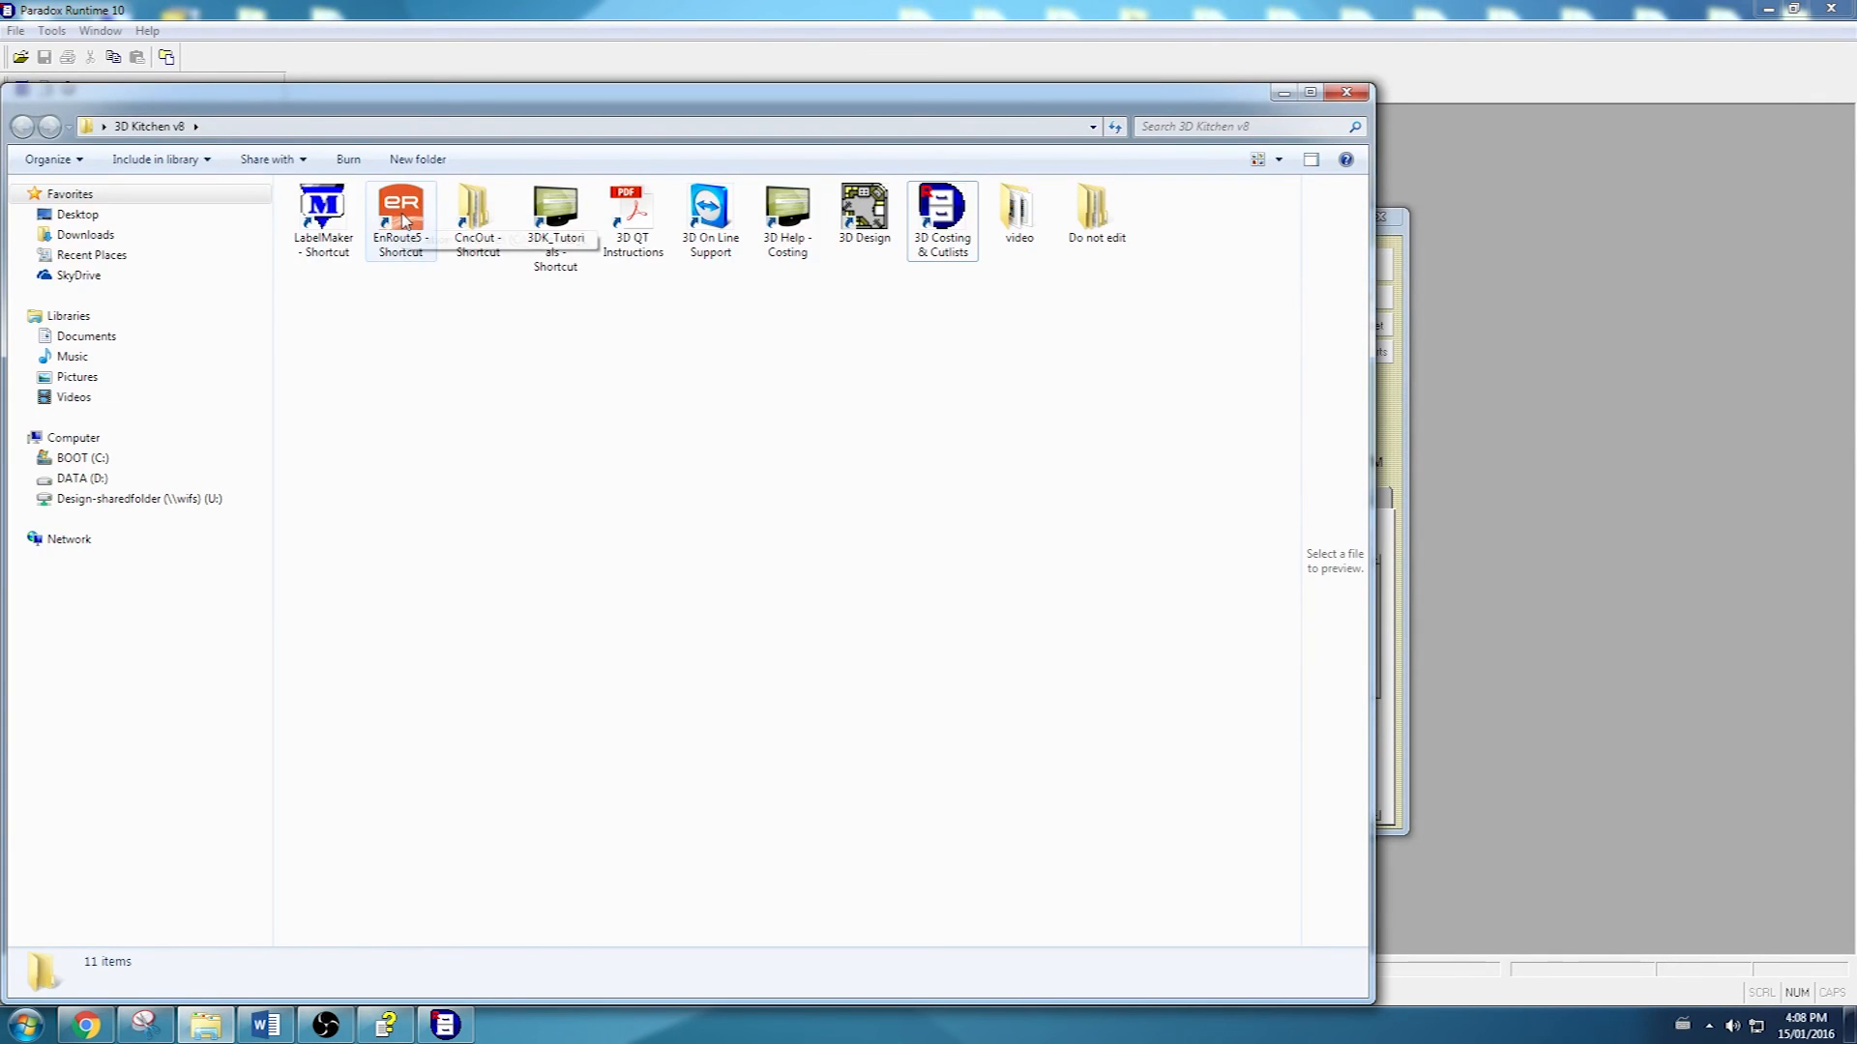
# Step: Switch to the 3D Kitchen v8 folder and launch EnRoute5
pyautogui.click(404, 221)
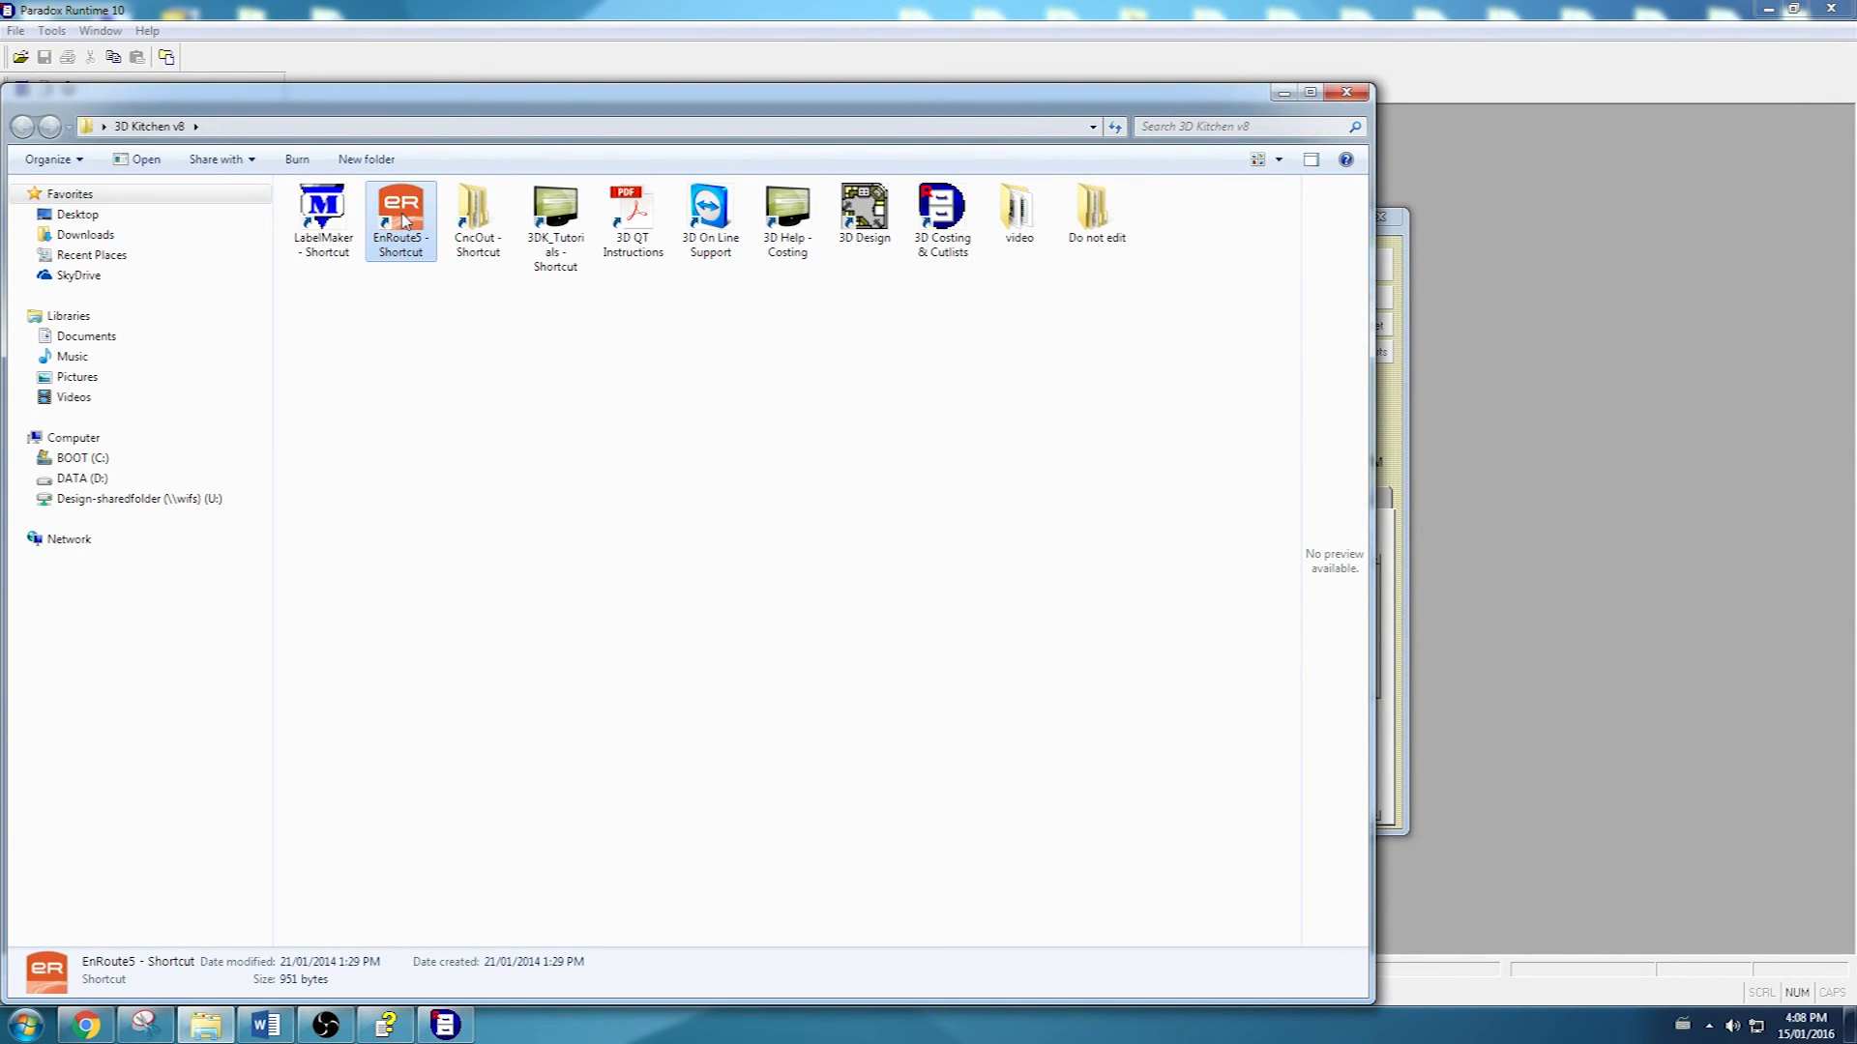
pyautogui.doubleClick(404, 220)
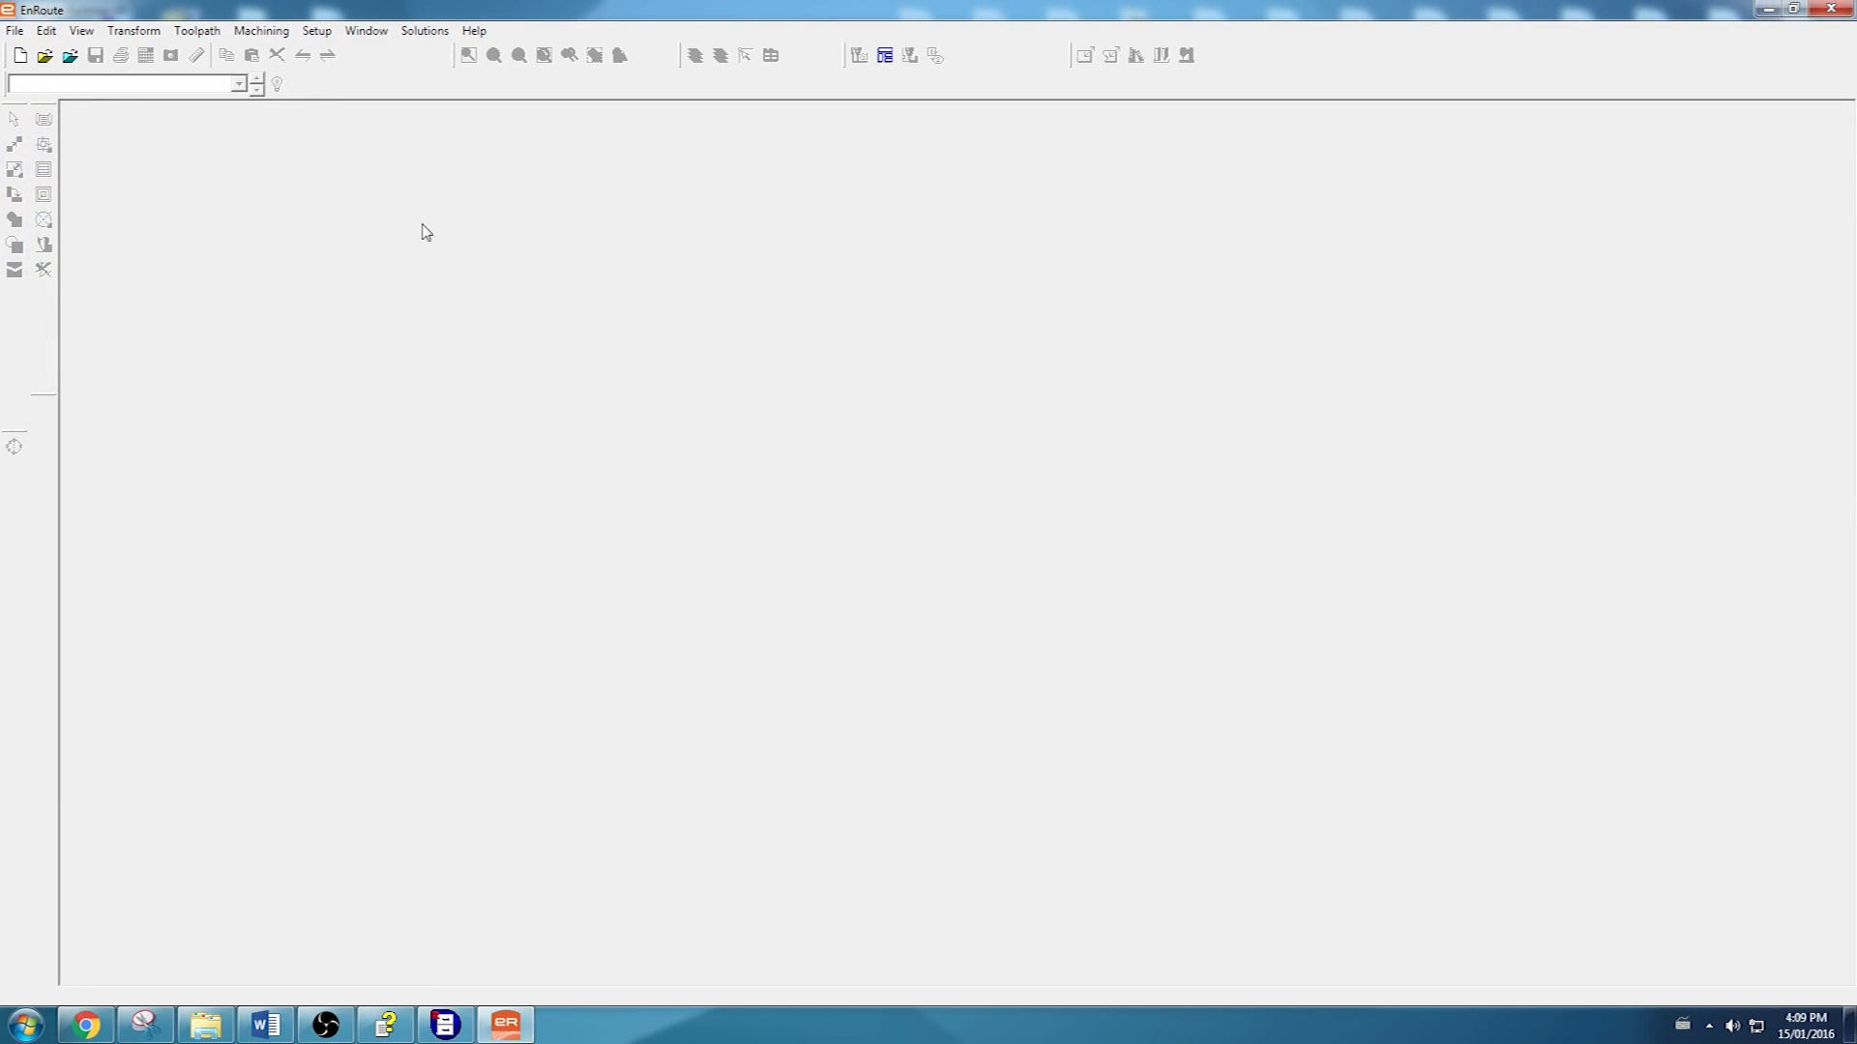
# Step: Add the Kickrail-benchtop_All_Materials list file to the Automatic Toolpath Setup, process its 3D Kitchen parts, and dismiss the output notice
pyautogui.click(886, 56)
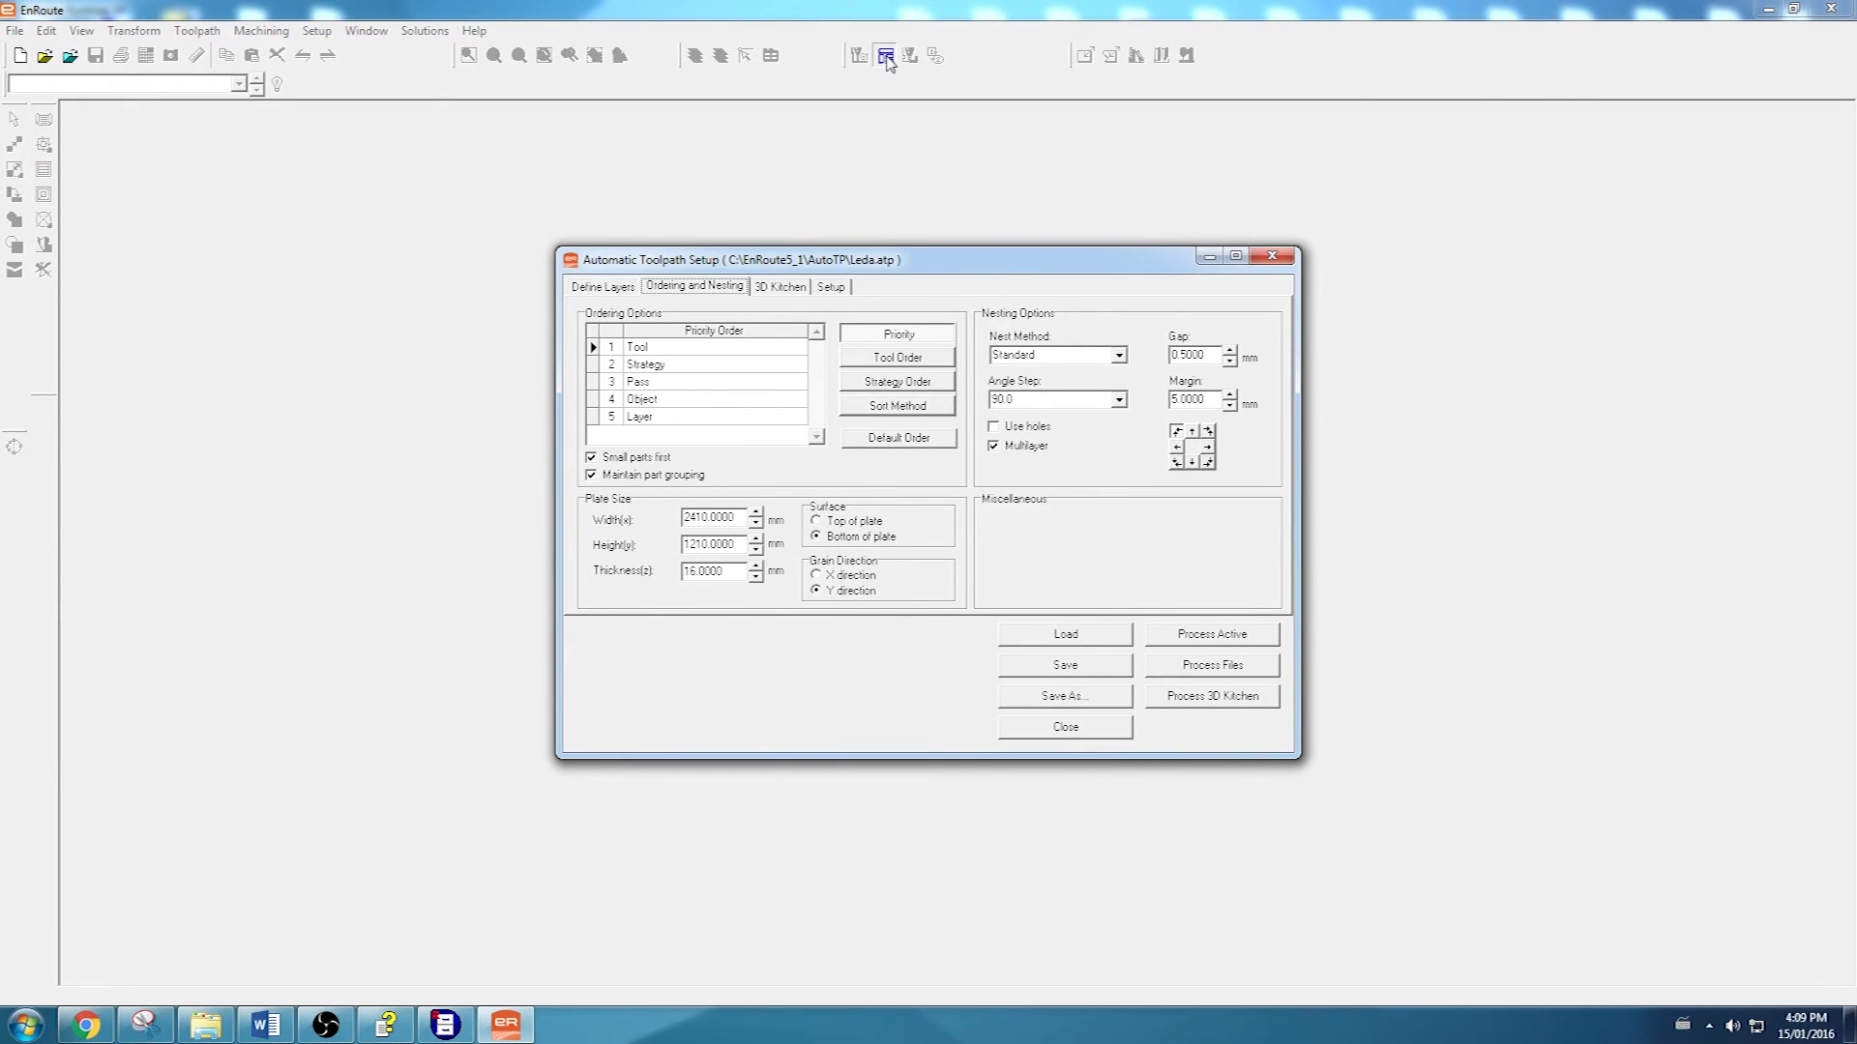
pyautogui.click(774, 287)
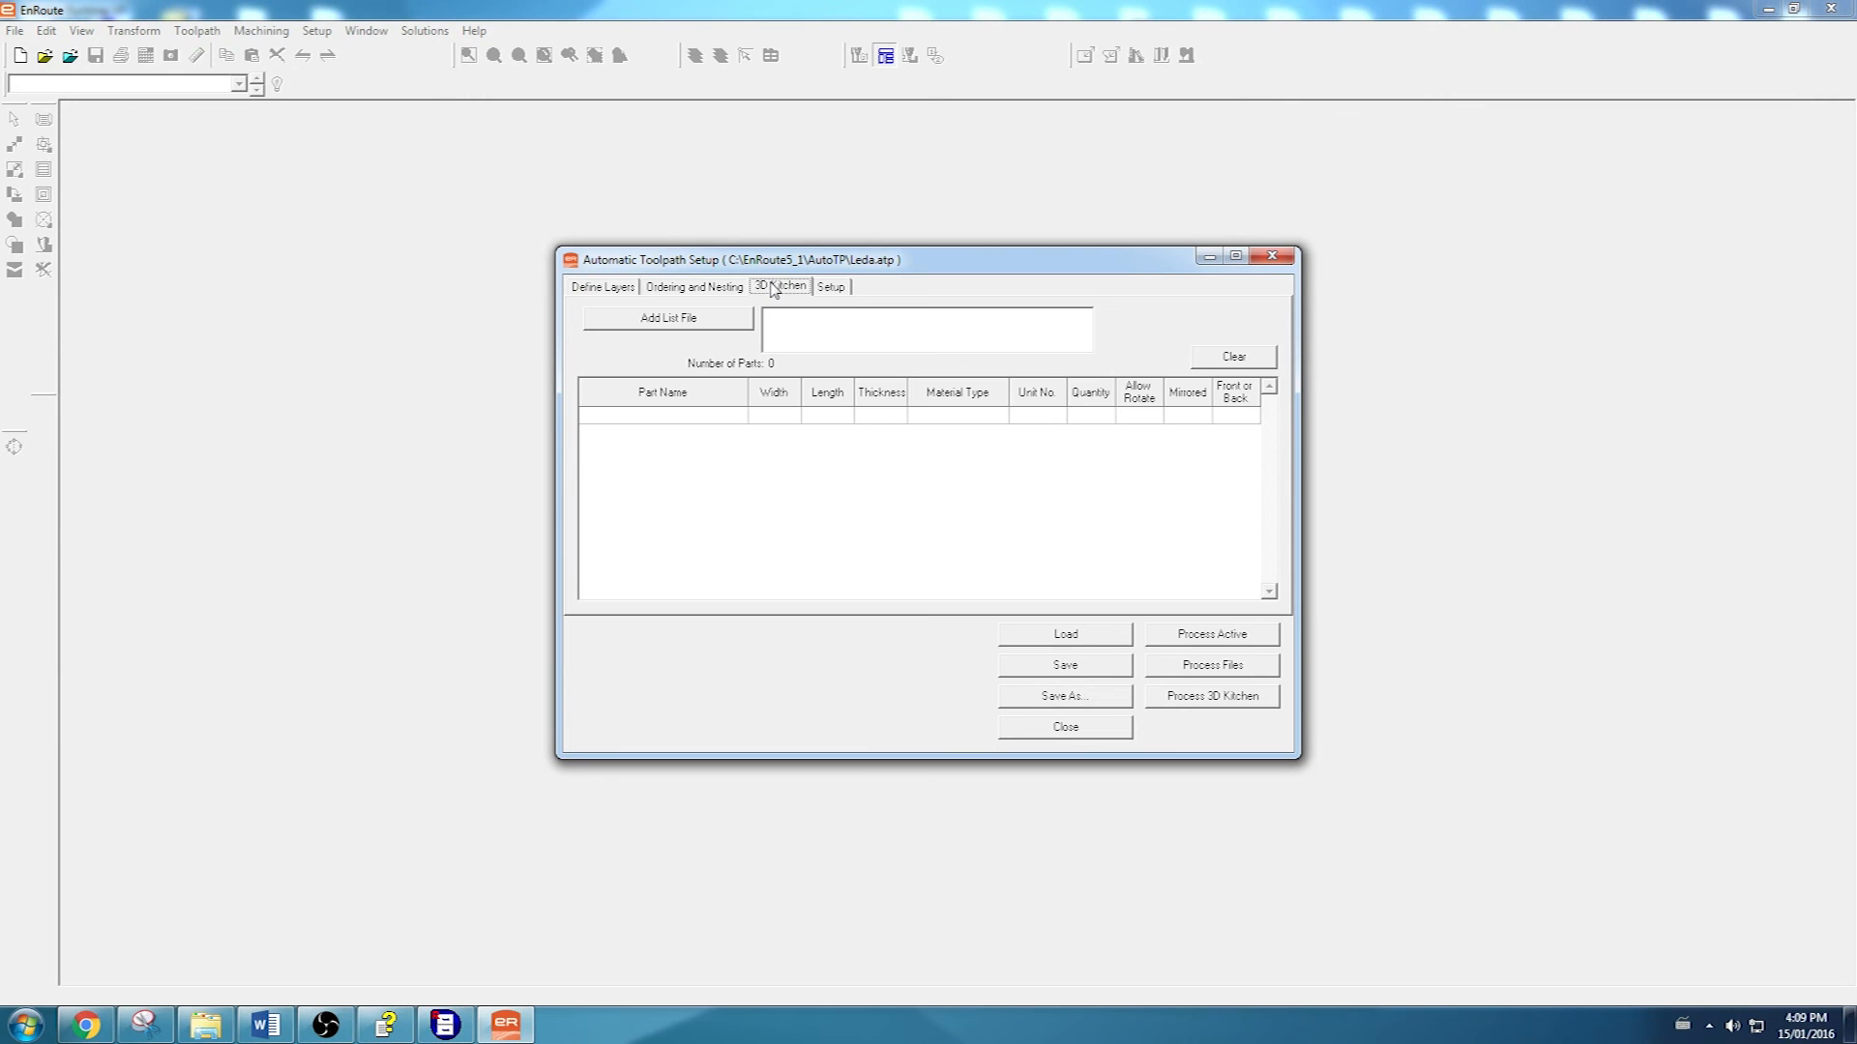
pyautogui.click(698, 322)
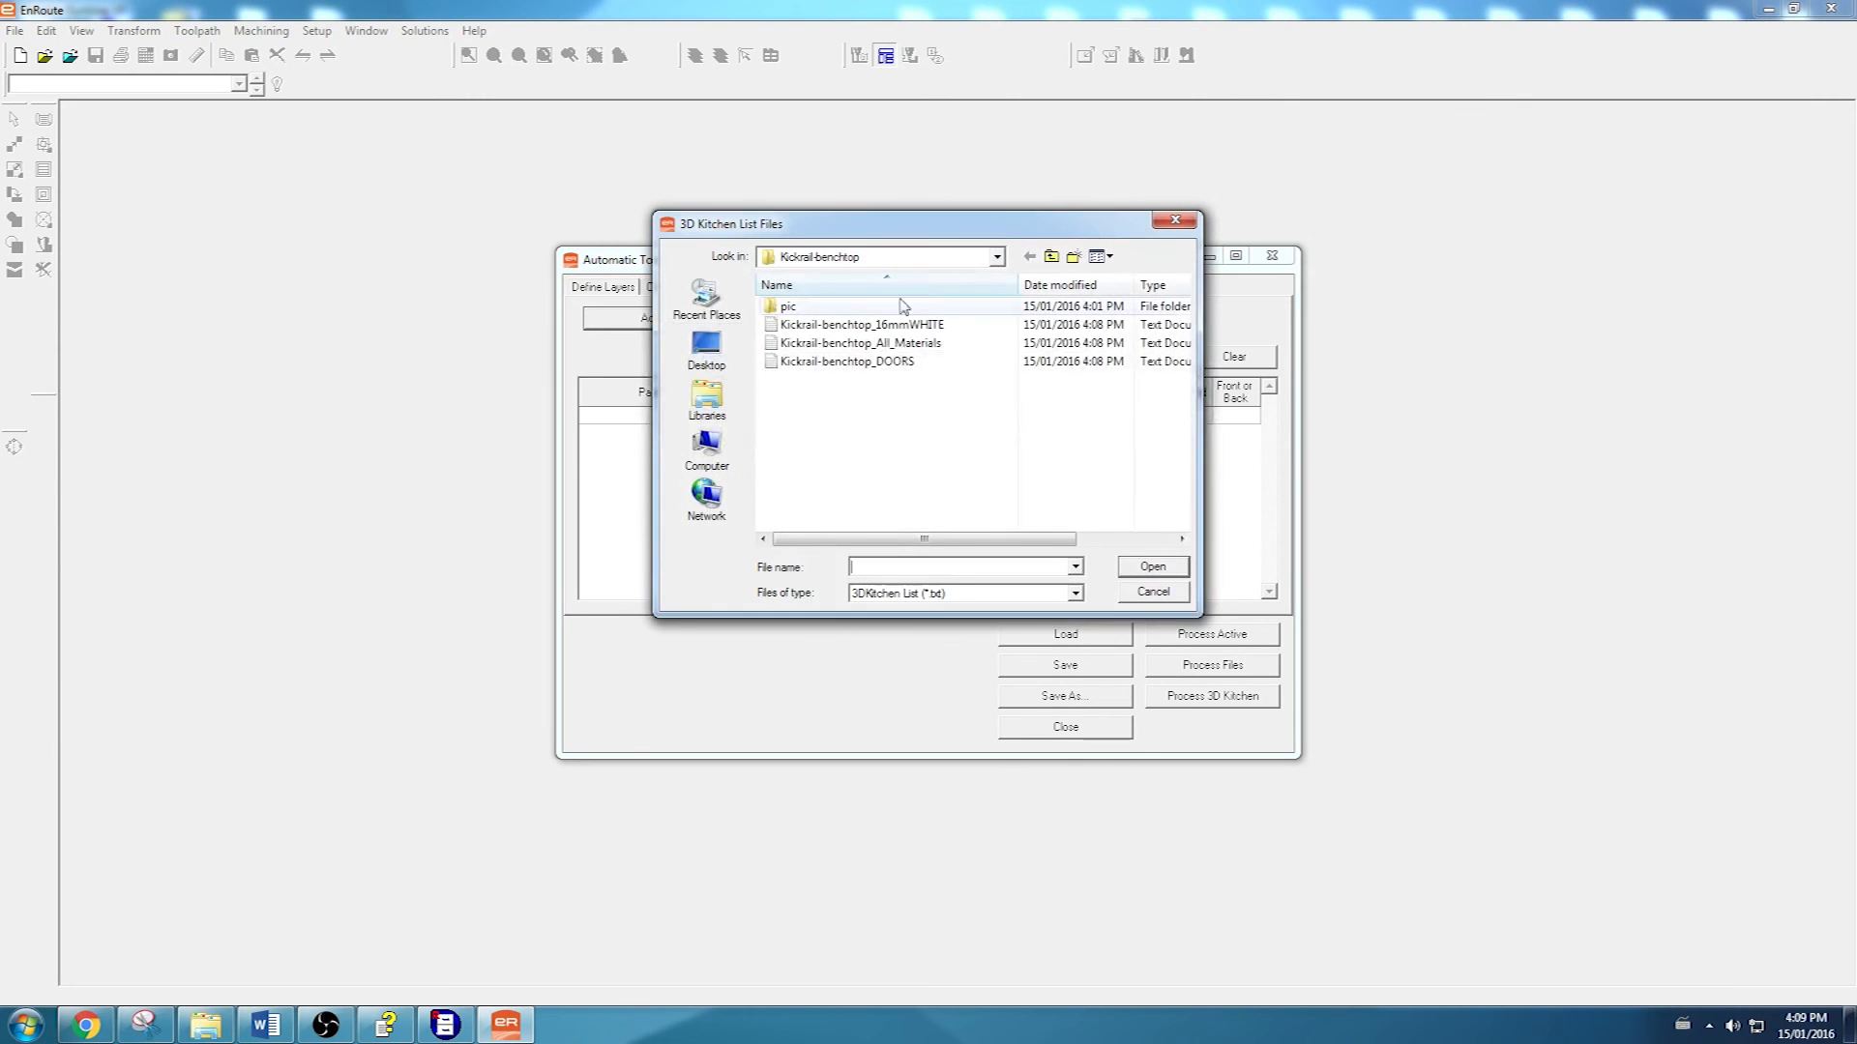
pyautogui.click(1050, 258)
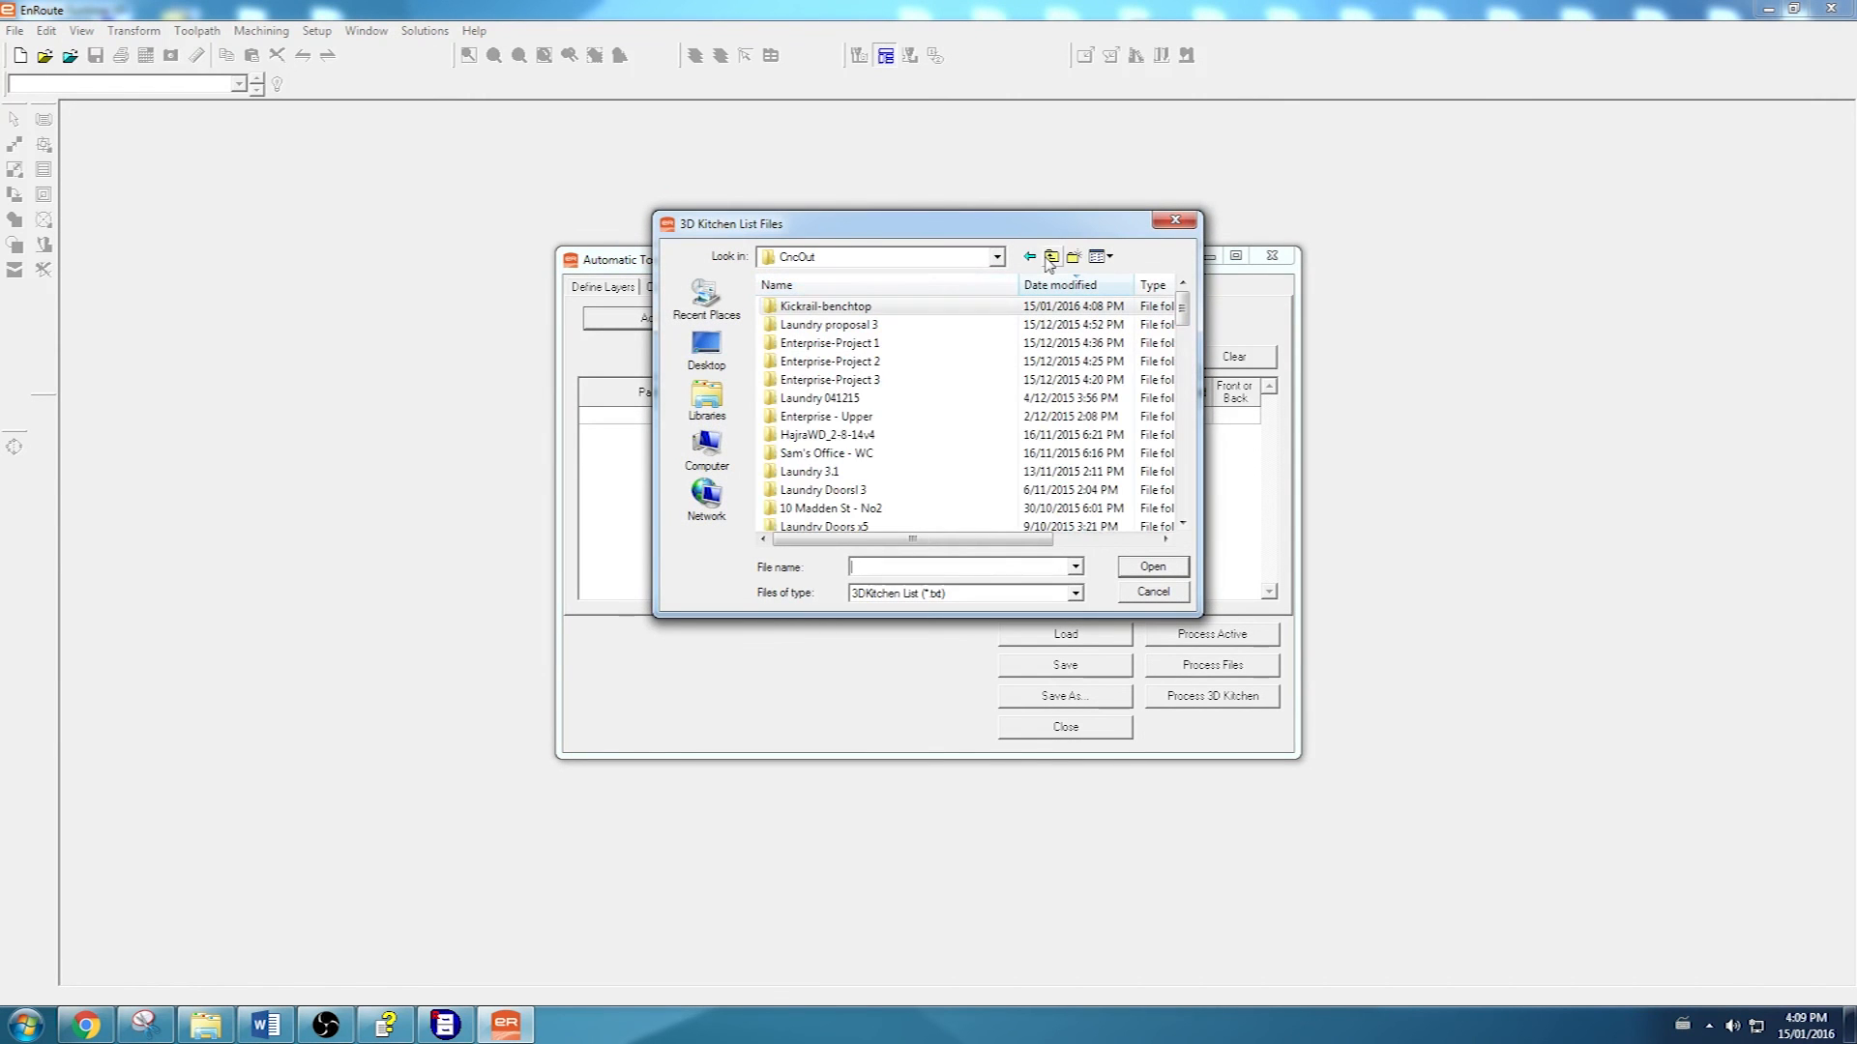
pyautogui.doubleClick(860, 308)
pyautogui.click(856, 343)
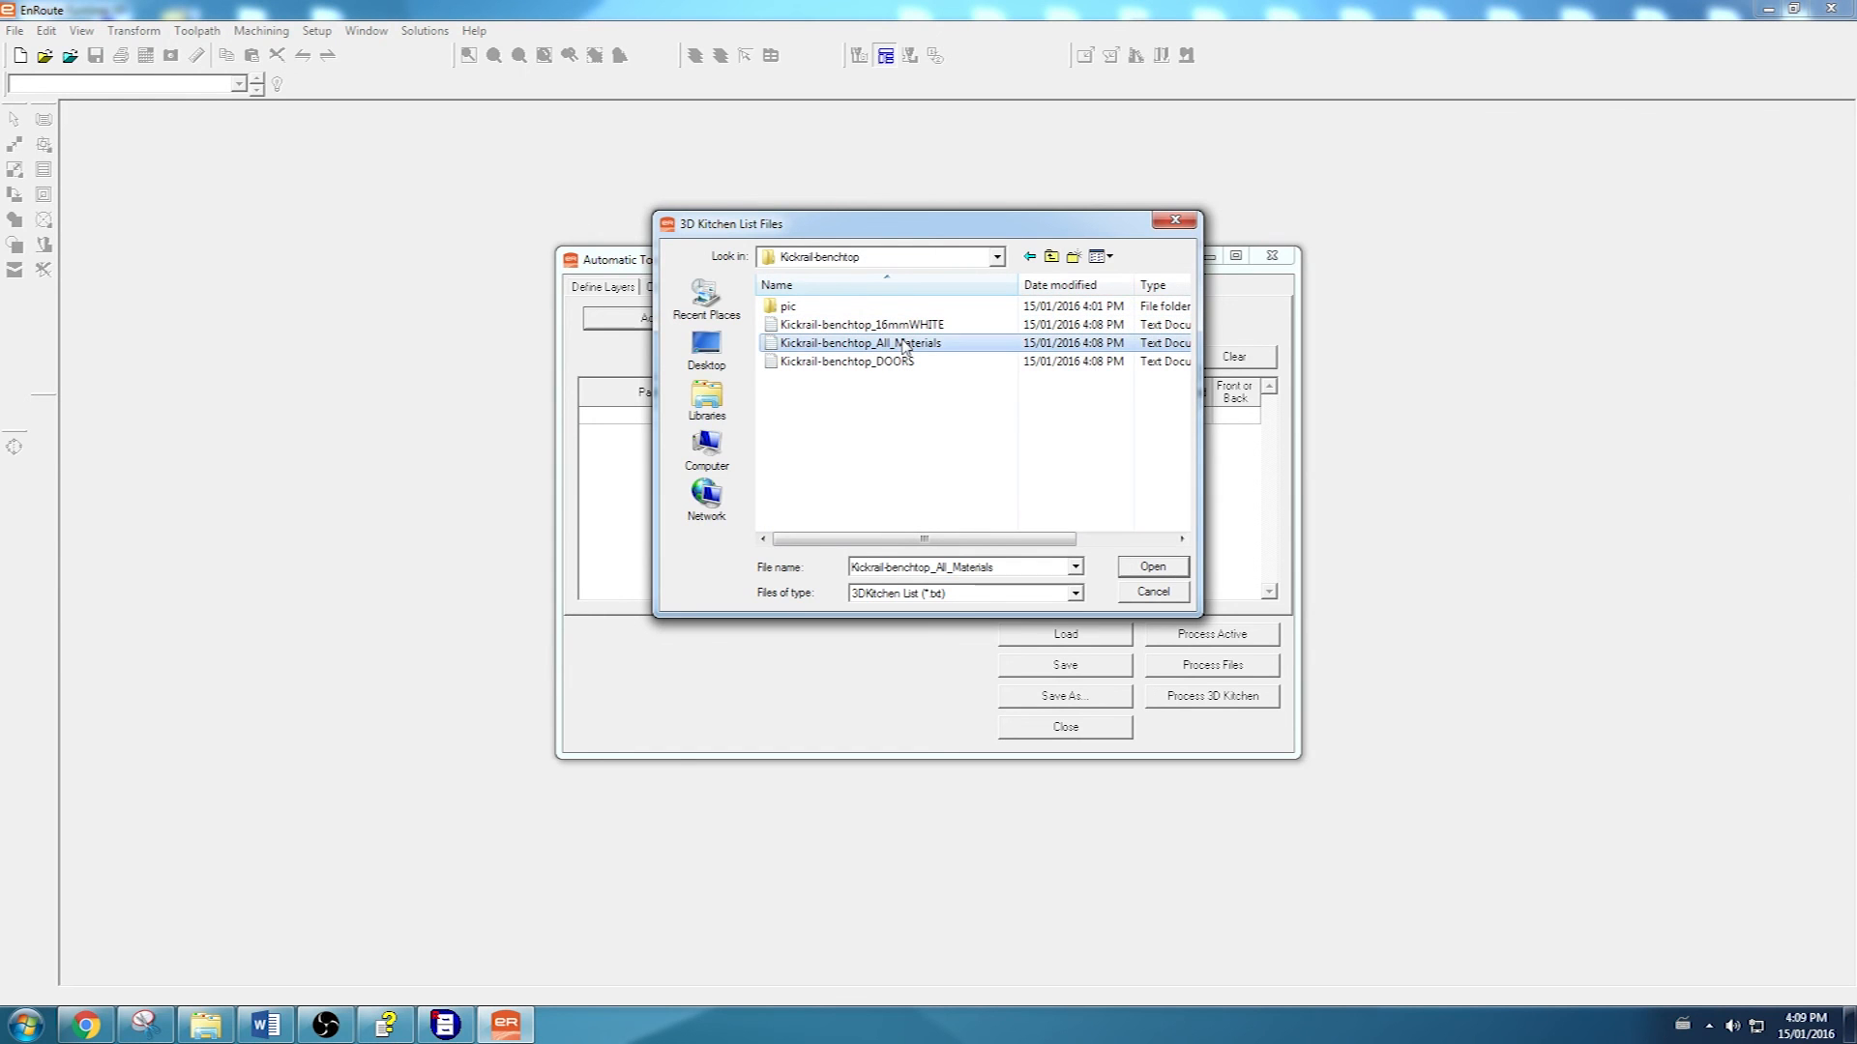
pyautogui.click(1151, 568)
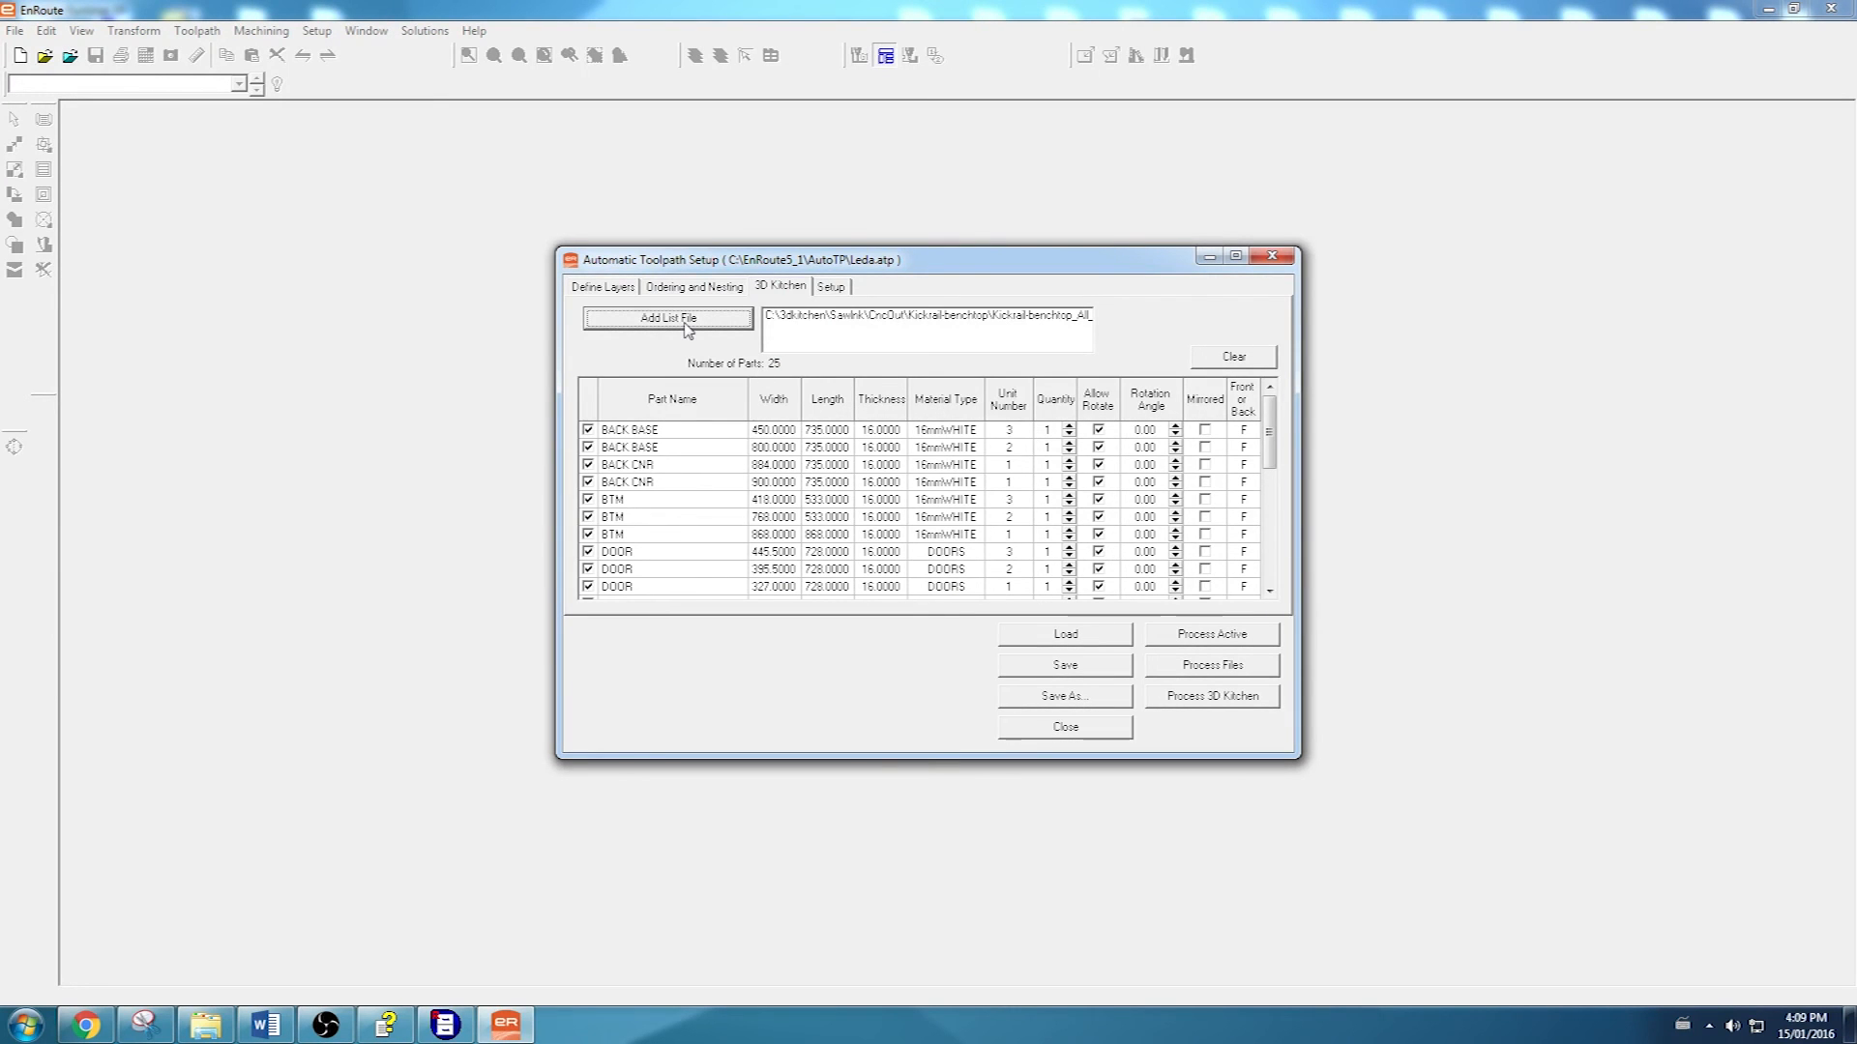
pyautogui.click(1180, 698)
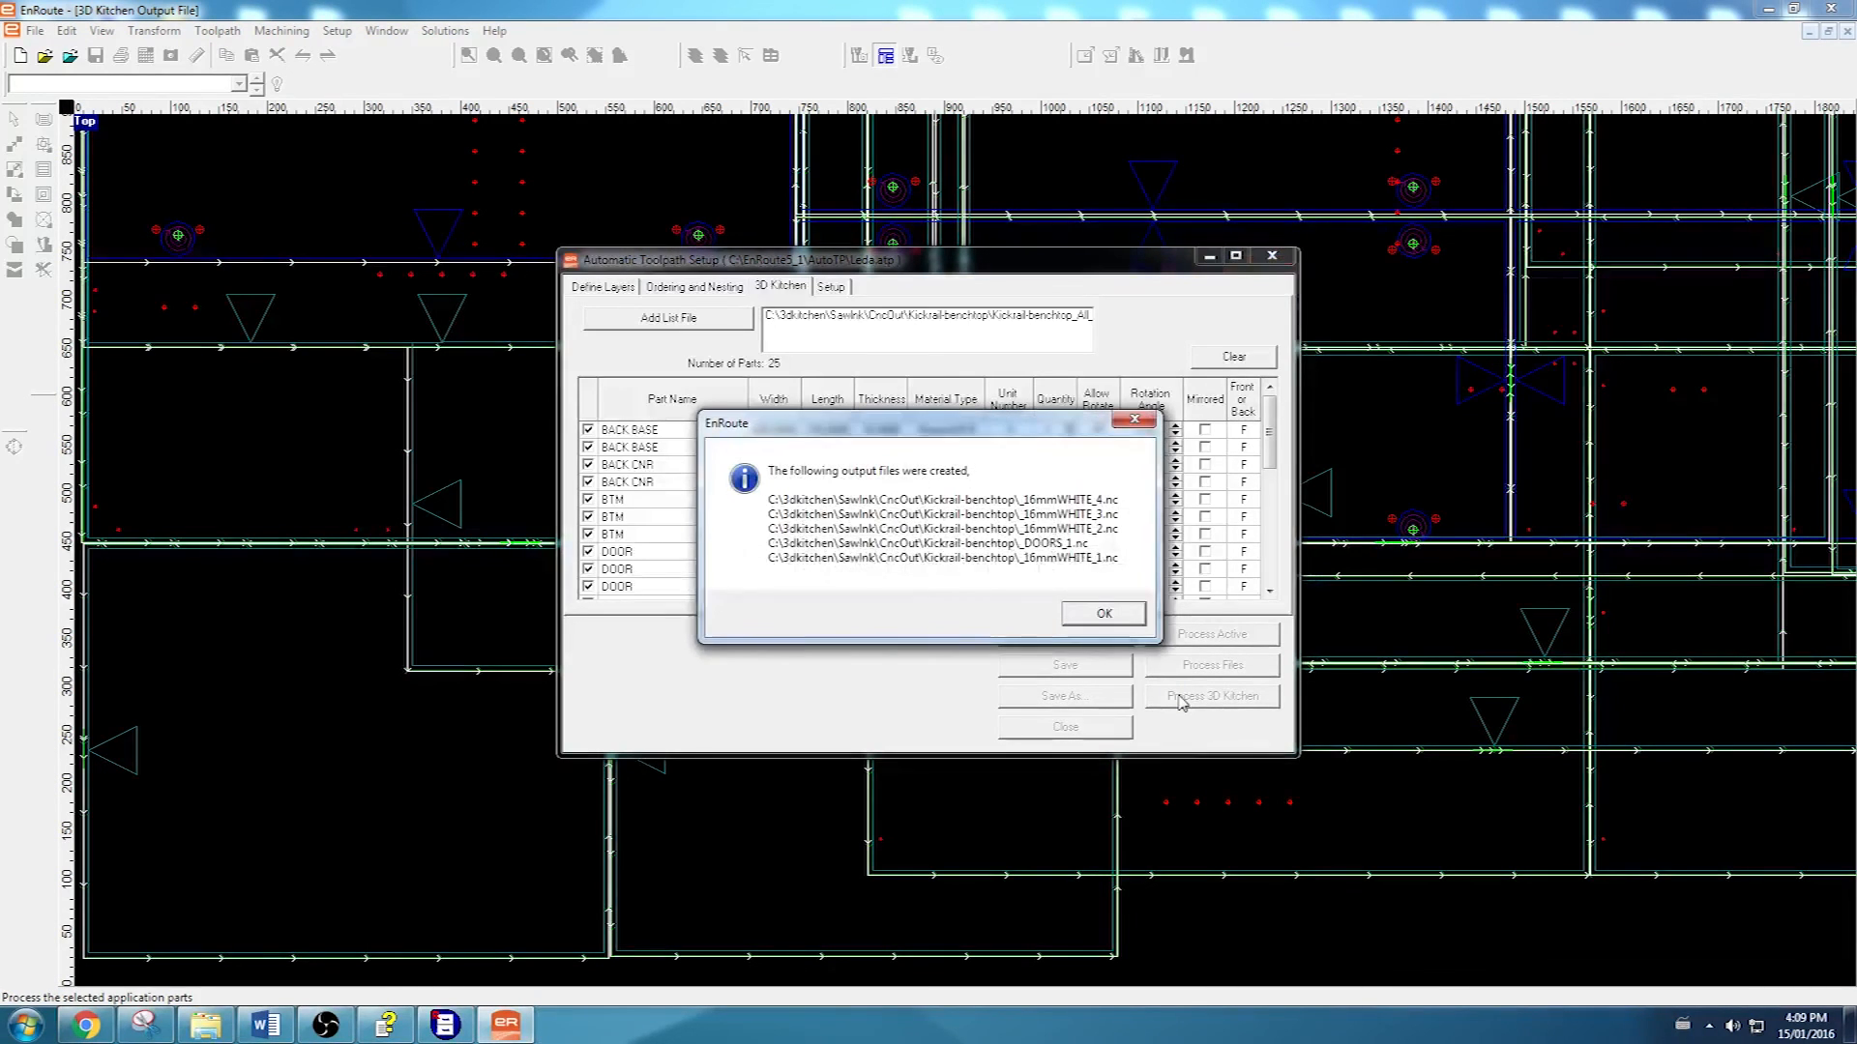
pyautogui.click(1096, 607)
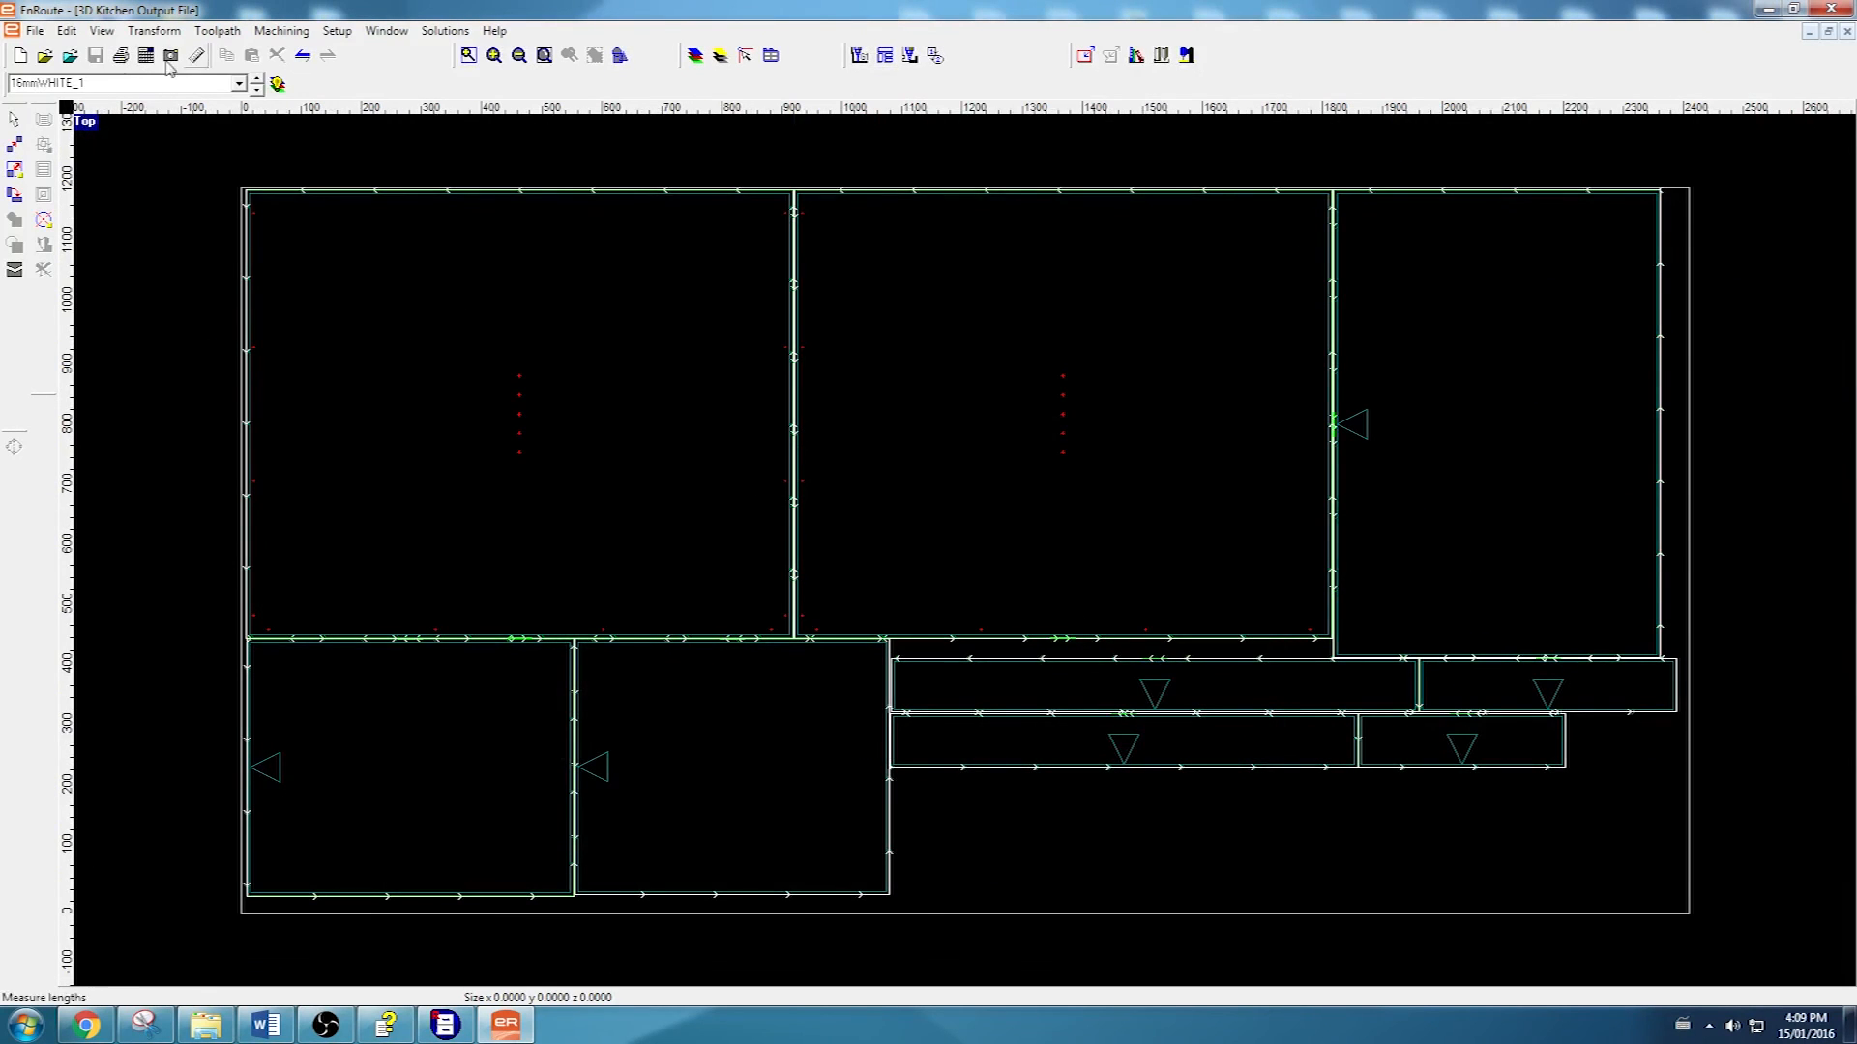
# Step: Display the nested sheet 16mmWHITE_2, followed by DOORS_1, to examine their part layouts and tool paths
pyautogui.click(238, 83)
pyautogui.click(126, 114)
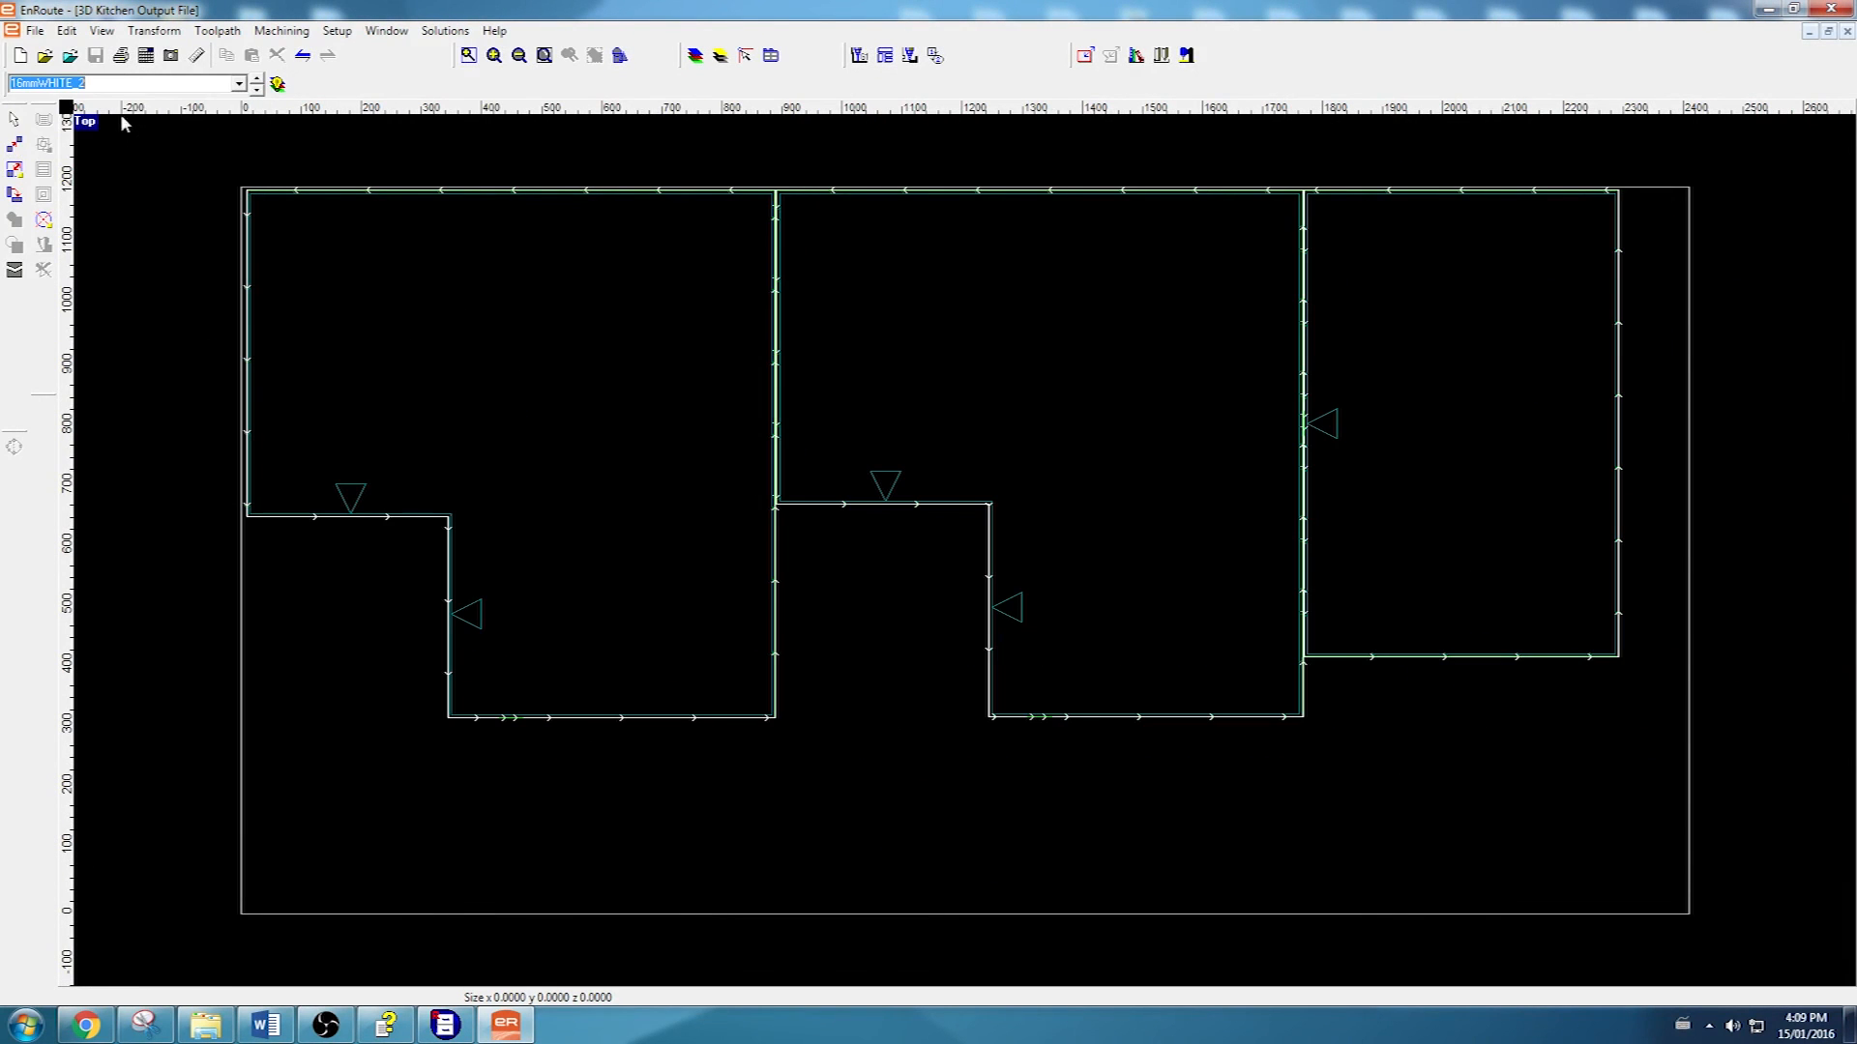
pyautogui.click(238, 84)
pyautogui.click(86, 152)
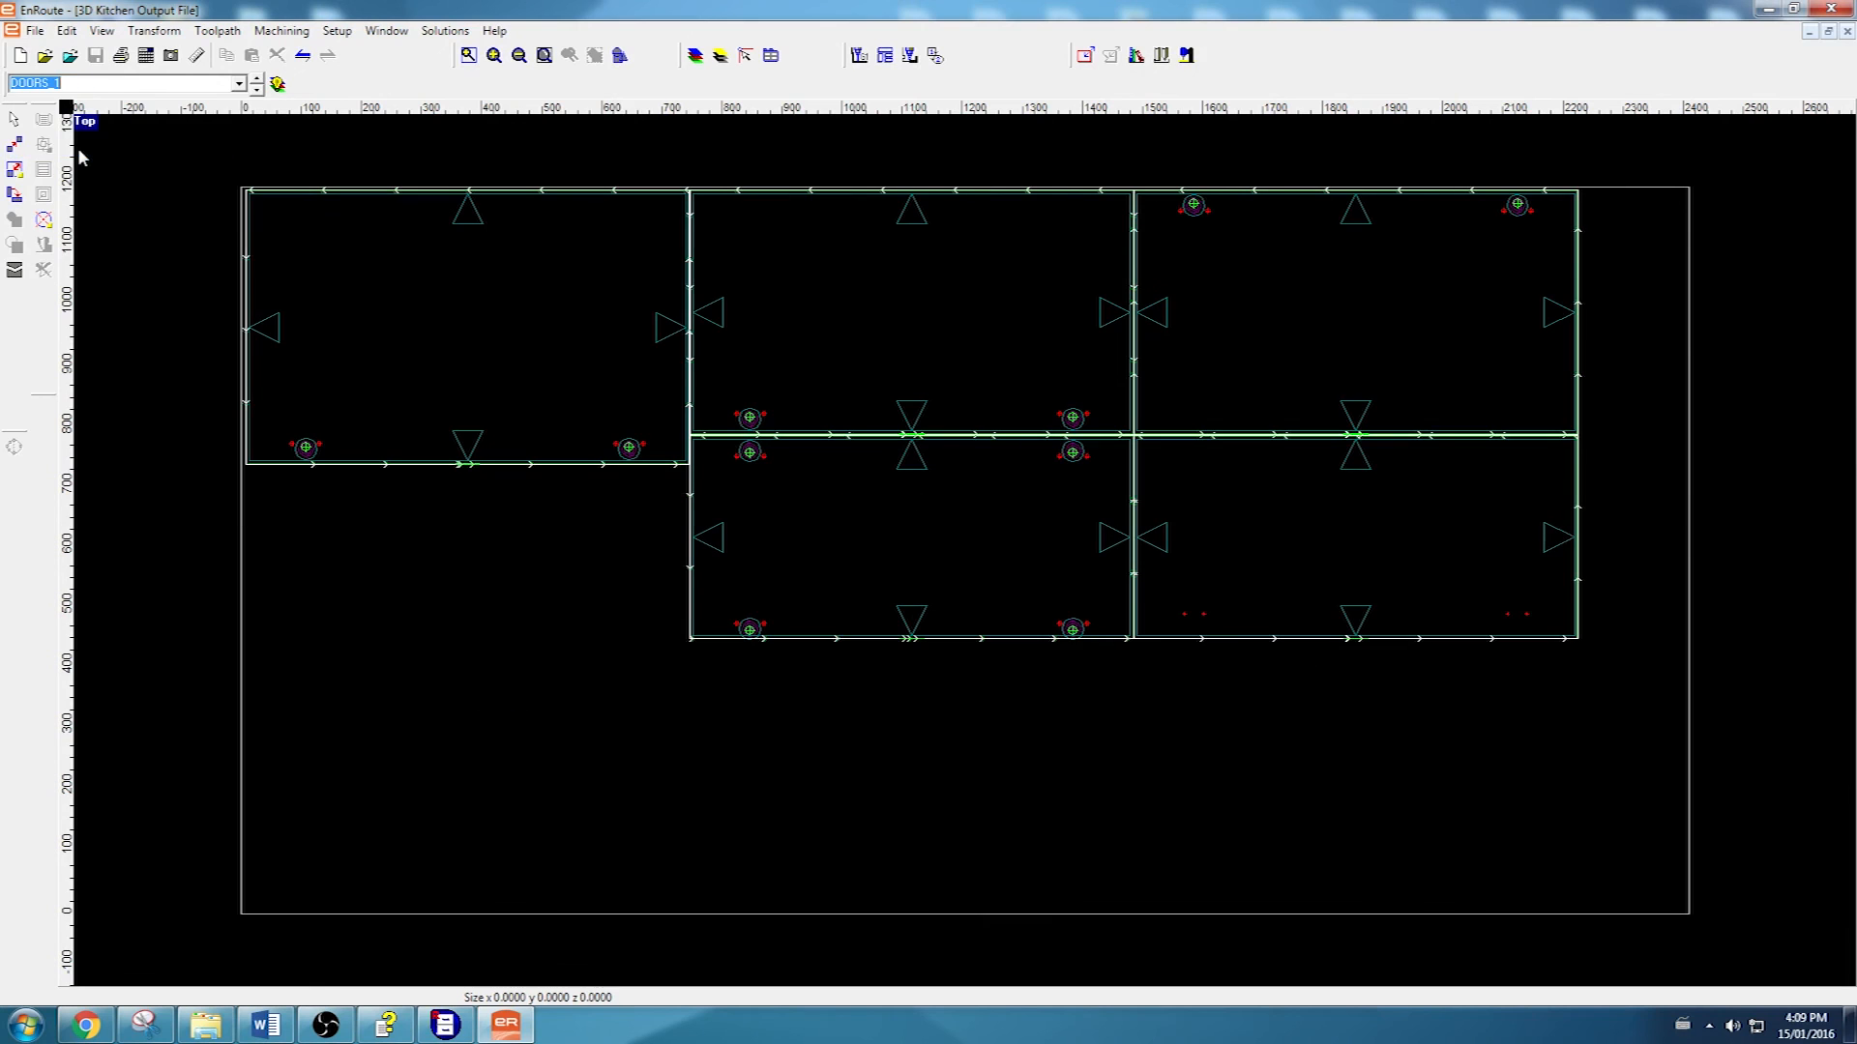